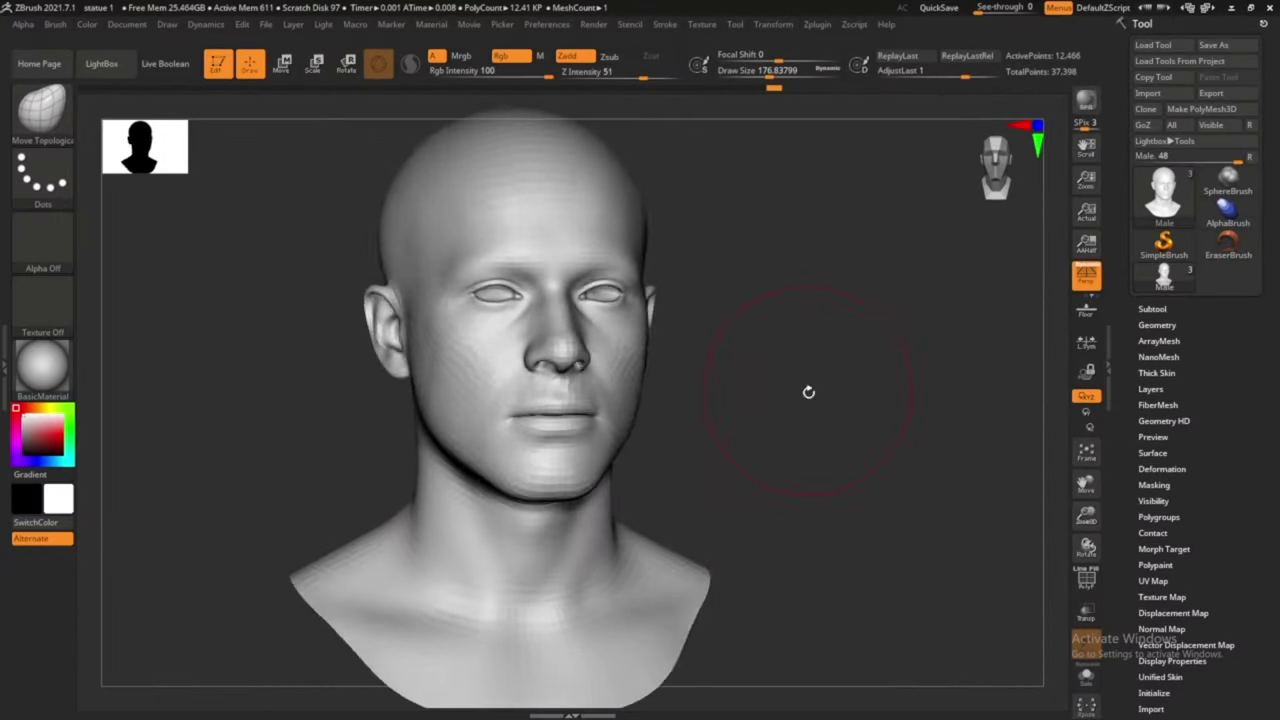
Pick a sculpting brush and reshape the area from the lips down to the chin, resizing the brush
{"action": "key", "text": "b"}
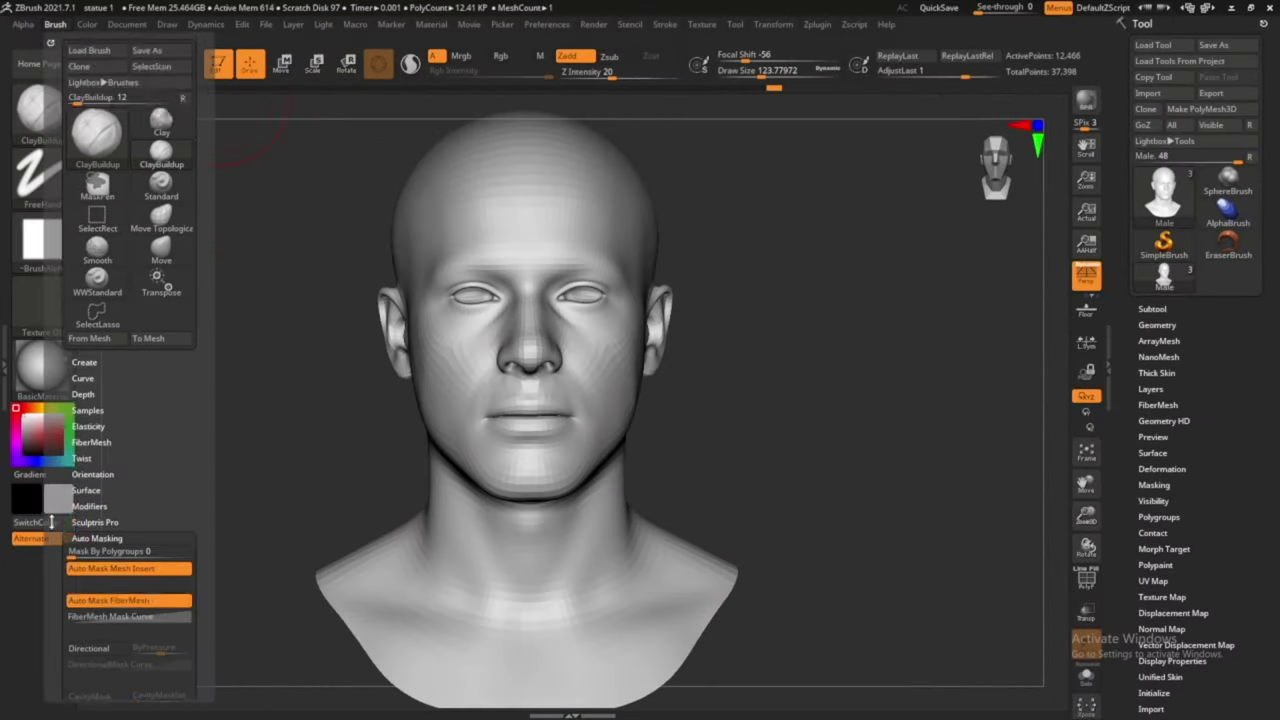
{"action": "left_click", "coordinate": [664, 24]}
{"action": "scroll", "coordinate": [900, 329], "scroll_direction": "up", "scroll_amount": 2}
{"action": "scroll", "coordinate": [791, 314], "scroll_direction": "up", "scroll_amount": 2}
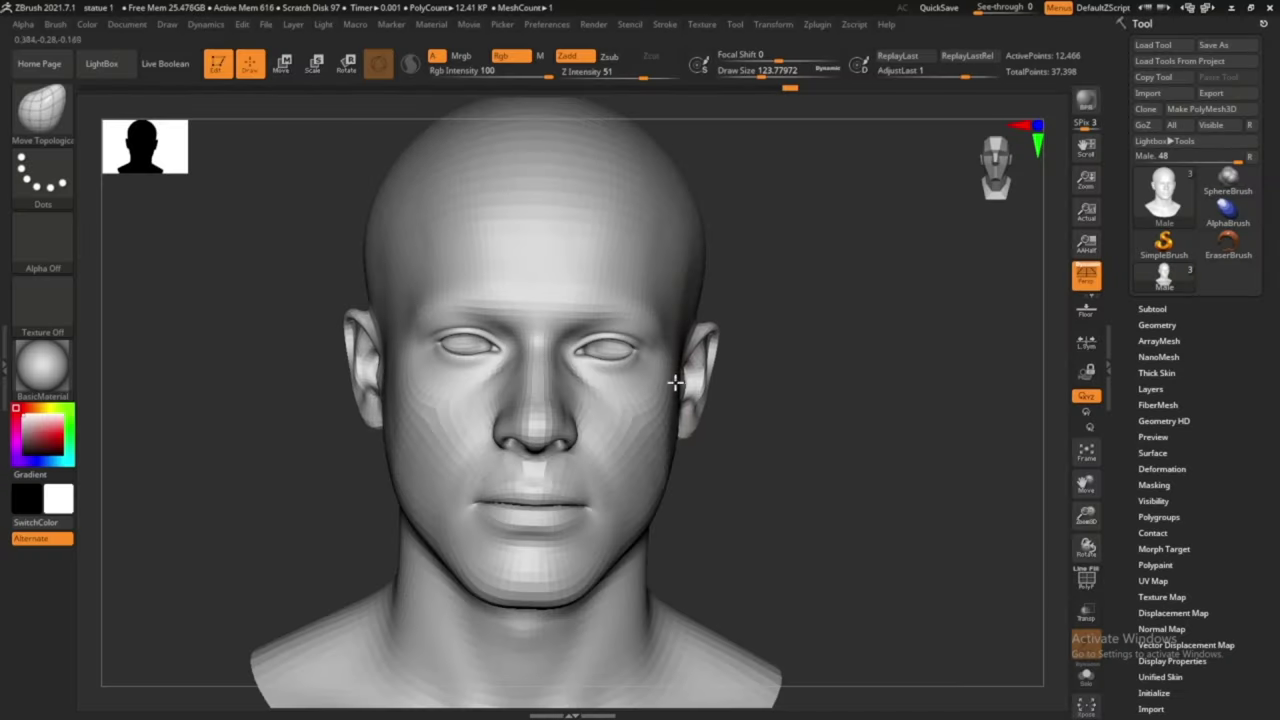
{"action": "left_click_drag", "start_coordinate": [675, 381], "coordinate": [659, 480]}
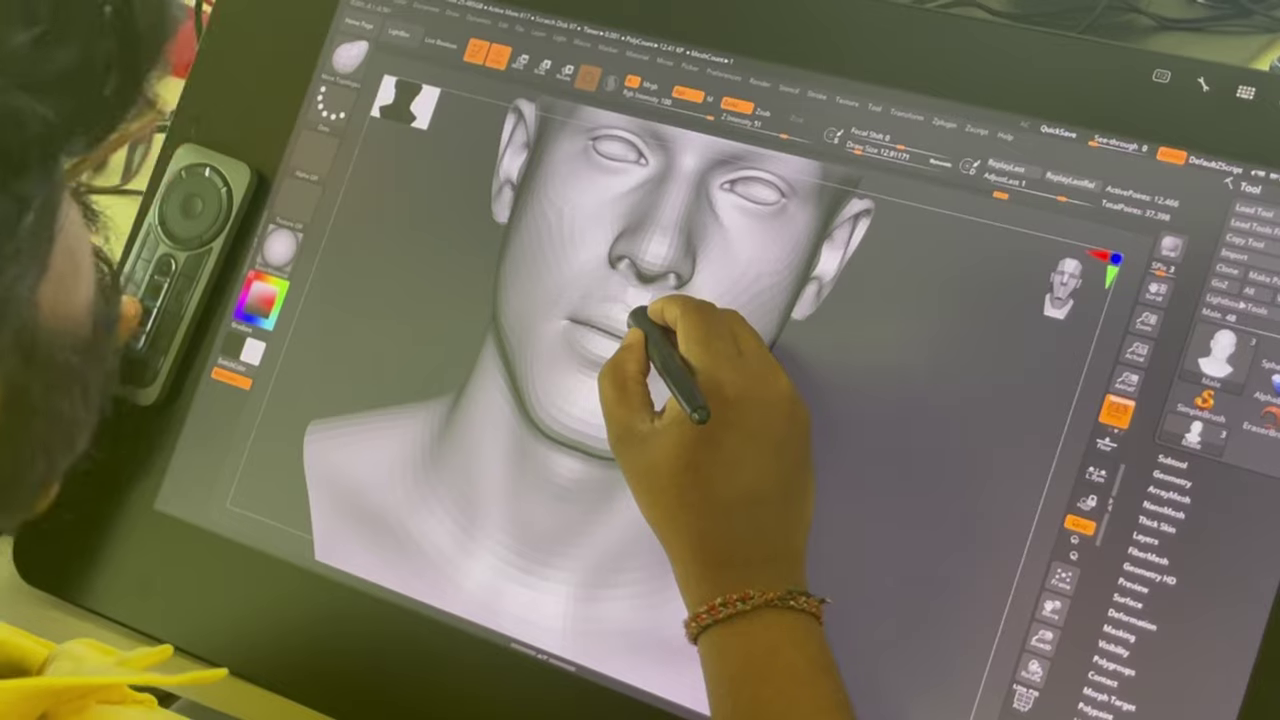
{"action": "left_click_drag", "start_coordinate": [614, 380], "coordinate": [628, 383]}
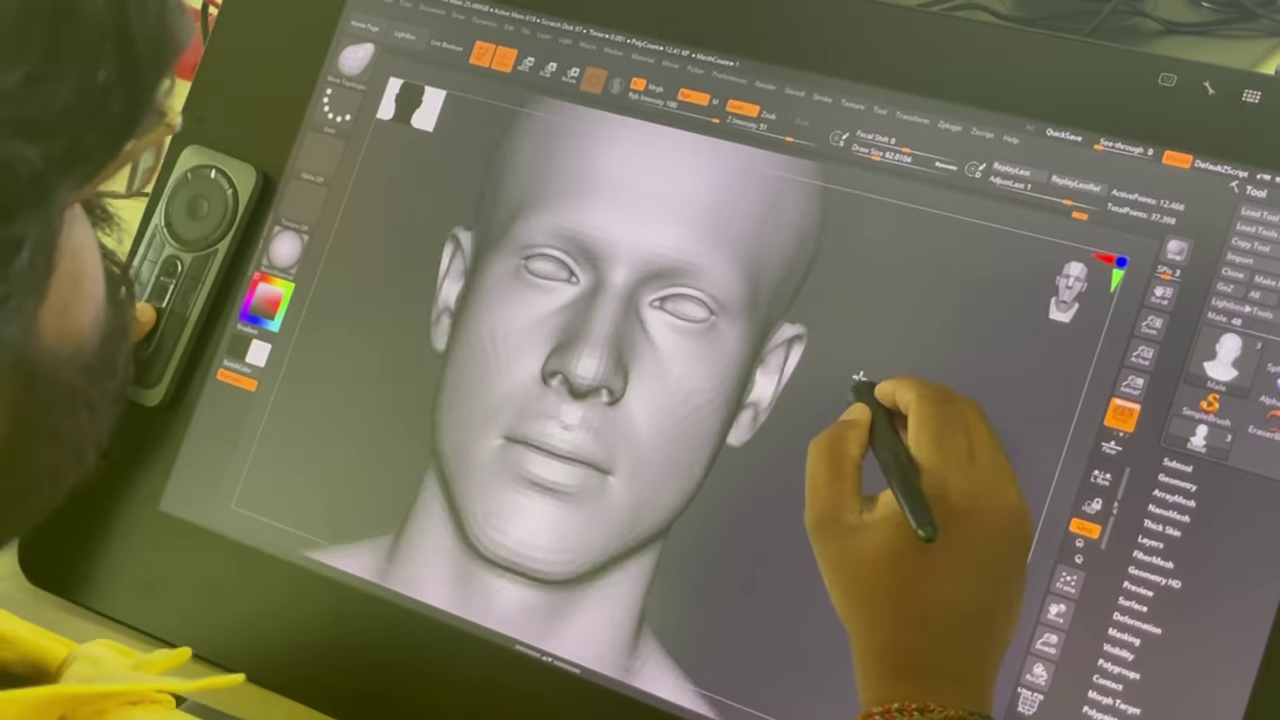
{"action": "key", "text": "b"}
{"action": "left_click", "coordinate": [871, 500]}
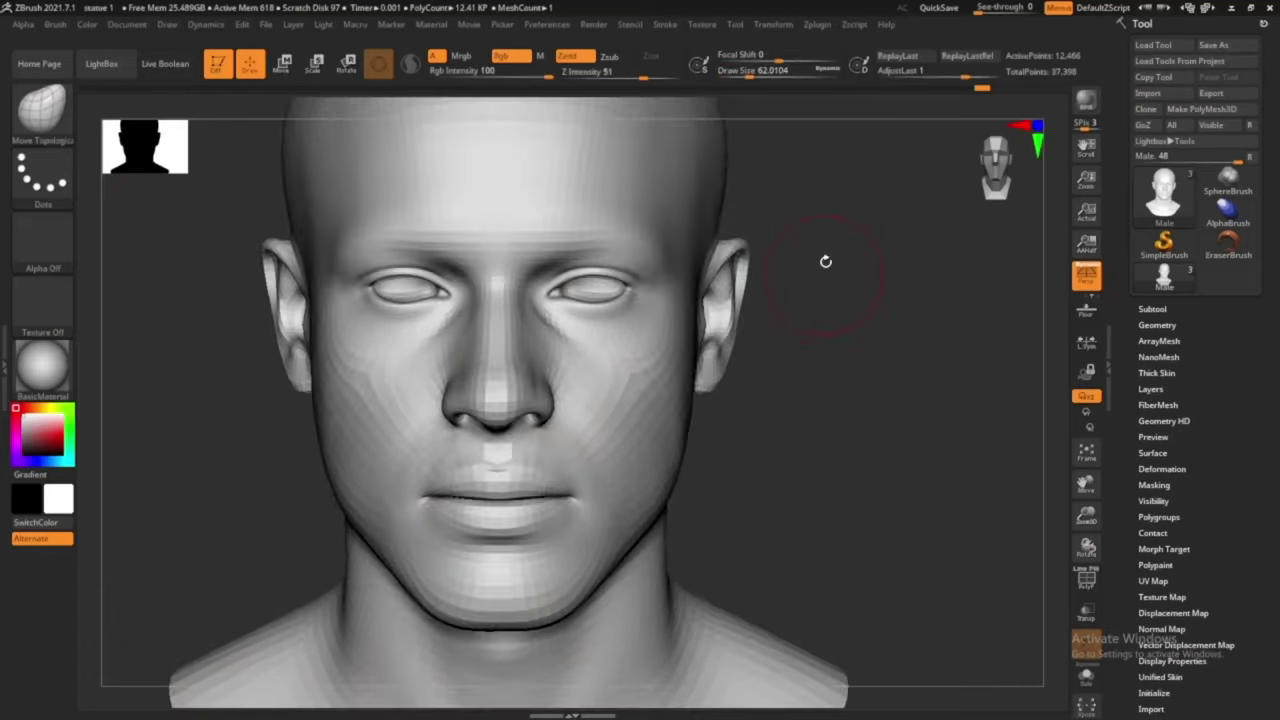
Shrink the brush and turn the head to a right-side profile, lowering it in the view
{"action": "key", "text": "b"}
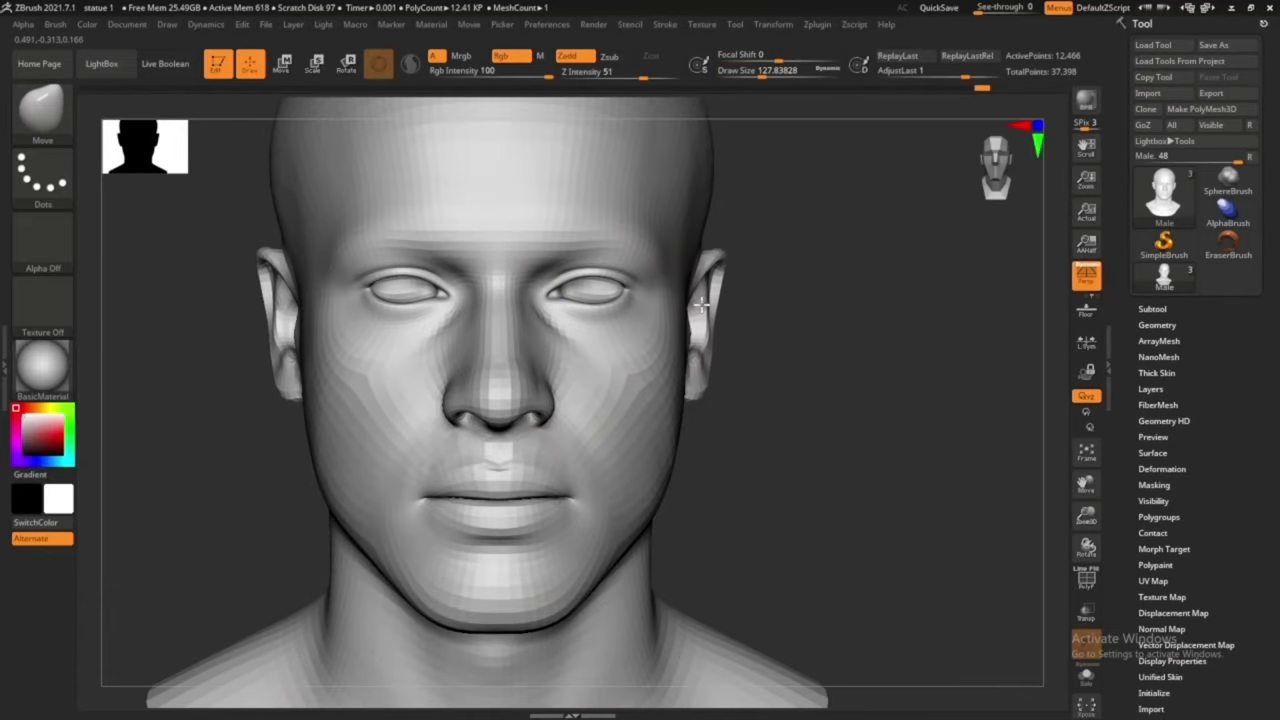
{"action": "key", "text": "["}
{"action": "left_click_drag", "start_coordinate": [740, 328], "coordinate": [815, 327]}
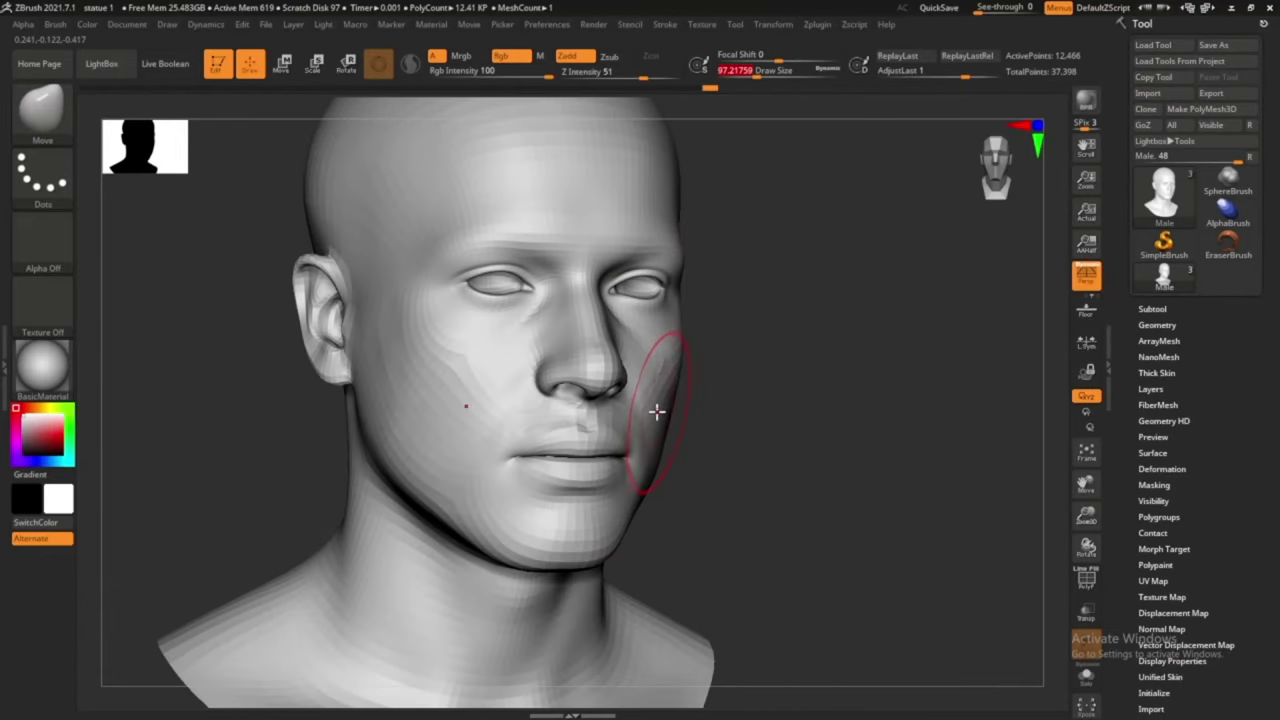
{"action": "mouse_move", "coordinate": [648, 453]}
{"action": "left_mouse_down"}
{"action": "mouse_move", "coordinate": [871, 326]}
{"action": "mouse_move", "coordinate": [696, 430]}
{"action": "left_mouse_up"}
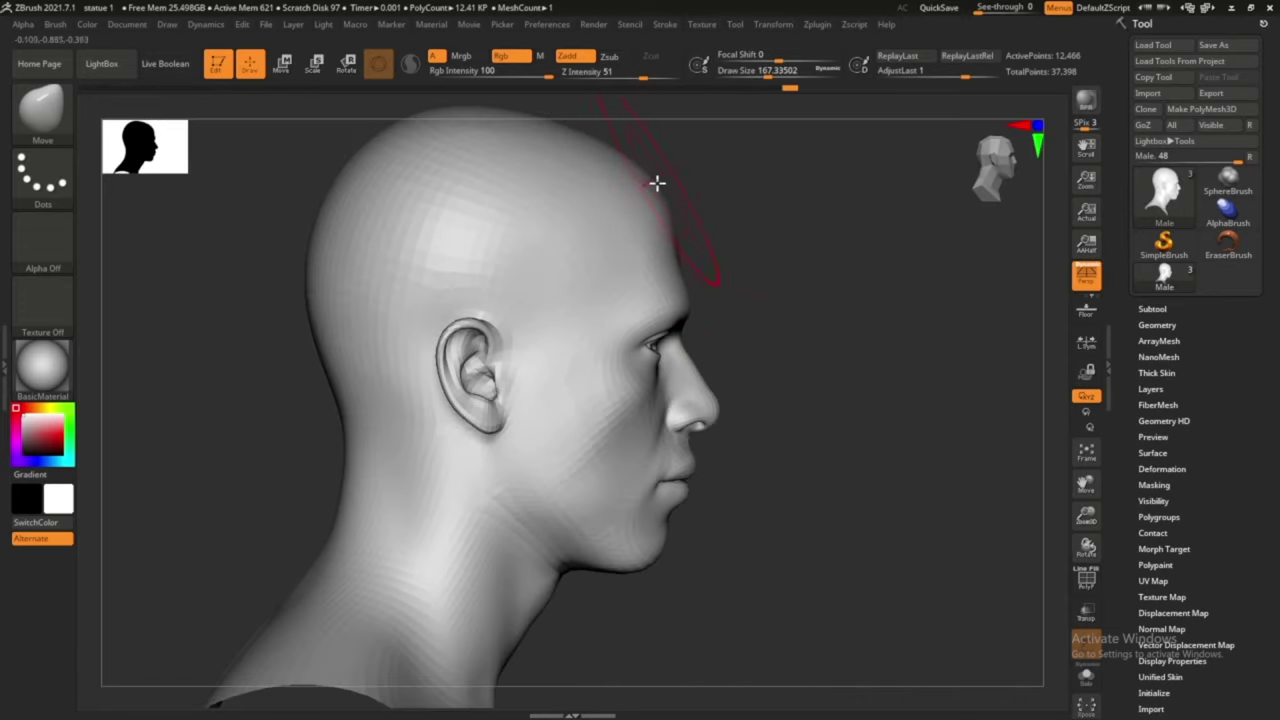
{"action": "left_click_drag", "start_coordinate": [655, 182], "coordinate": [440, 205], "text": "alt"}
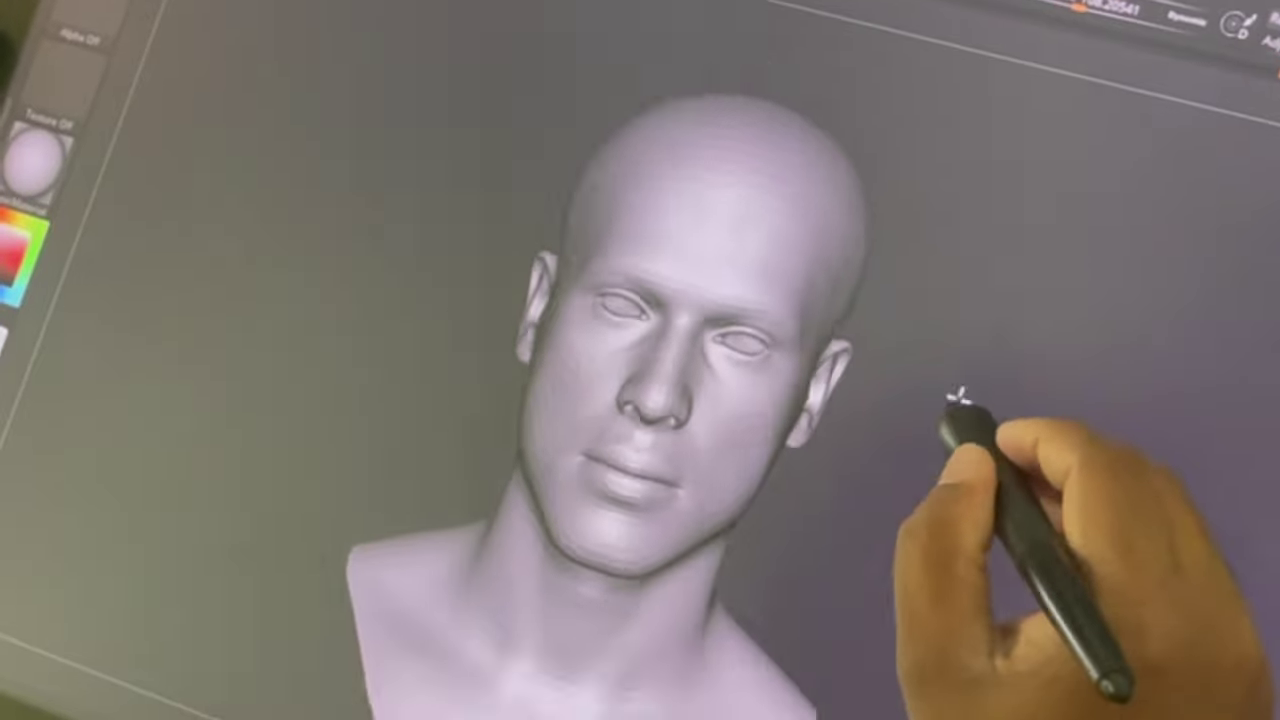
Mask a vertical strip over the right eye, then return to a closer frontal view of the face
{"action": "left_click_drag", "start_coordinate": [829, 57], "coordinate": [671, 471], "text": "ctrl"}
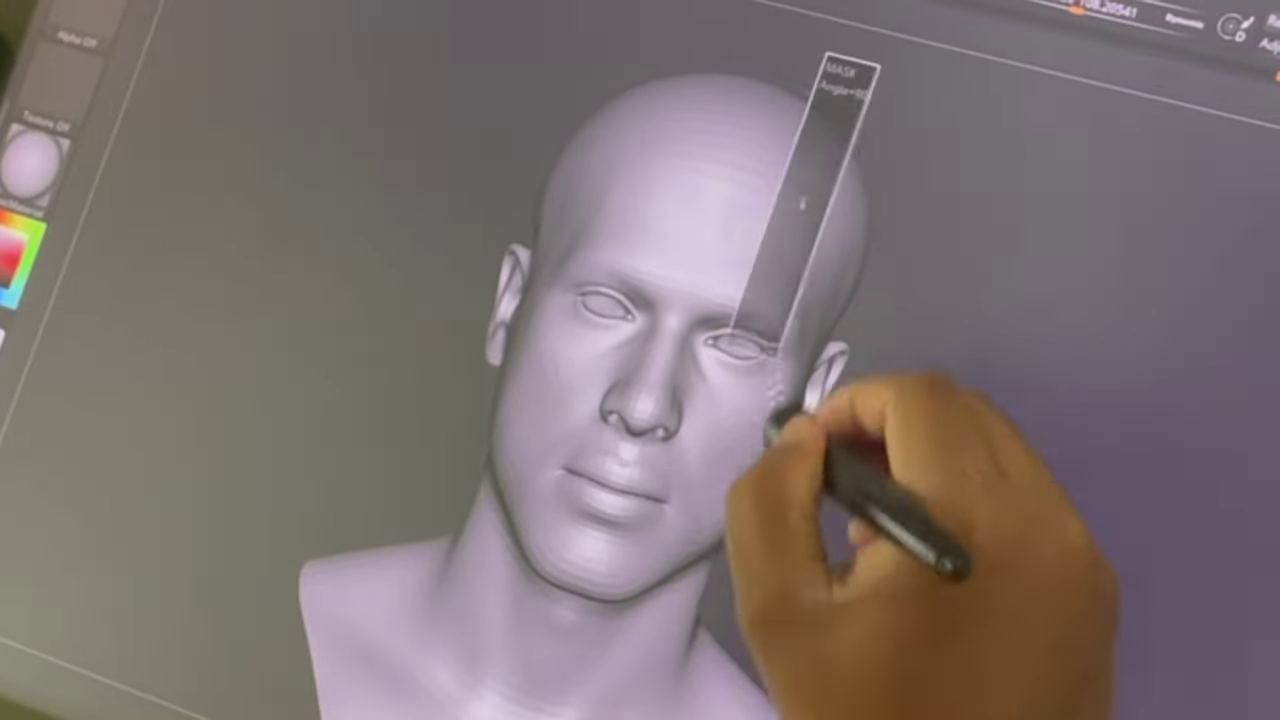
{"action": "mouse_move", "coordinate": [850, 50]}
{"action": "left_mouse_down", "text": "ctrl"}
{"action": "mouse_move", "coordinate": [775, 388]}
{"action": "mouse_move", "coordinate": [790, 425]}
{"action": "mouse_move", "coordinate": [1000, 400]}
{"action": "left_mouse_up", "text": "ctrl"}
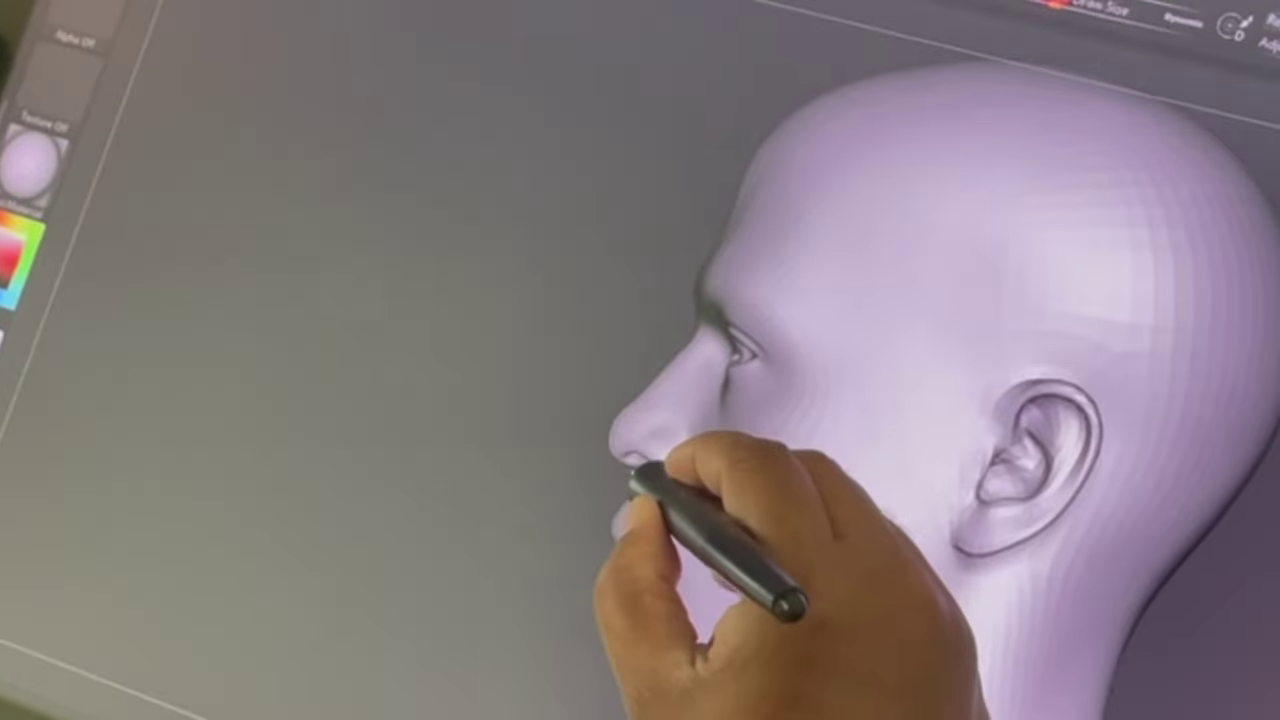
{"action": "left_click_drag", "start_coordinate": [634, 486], "coordinate": [935, 505]}
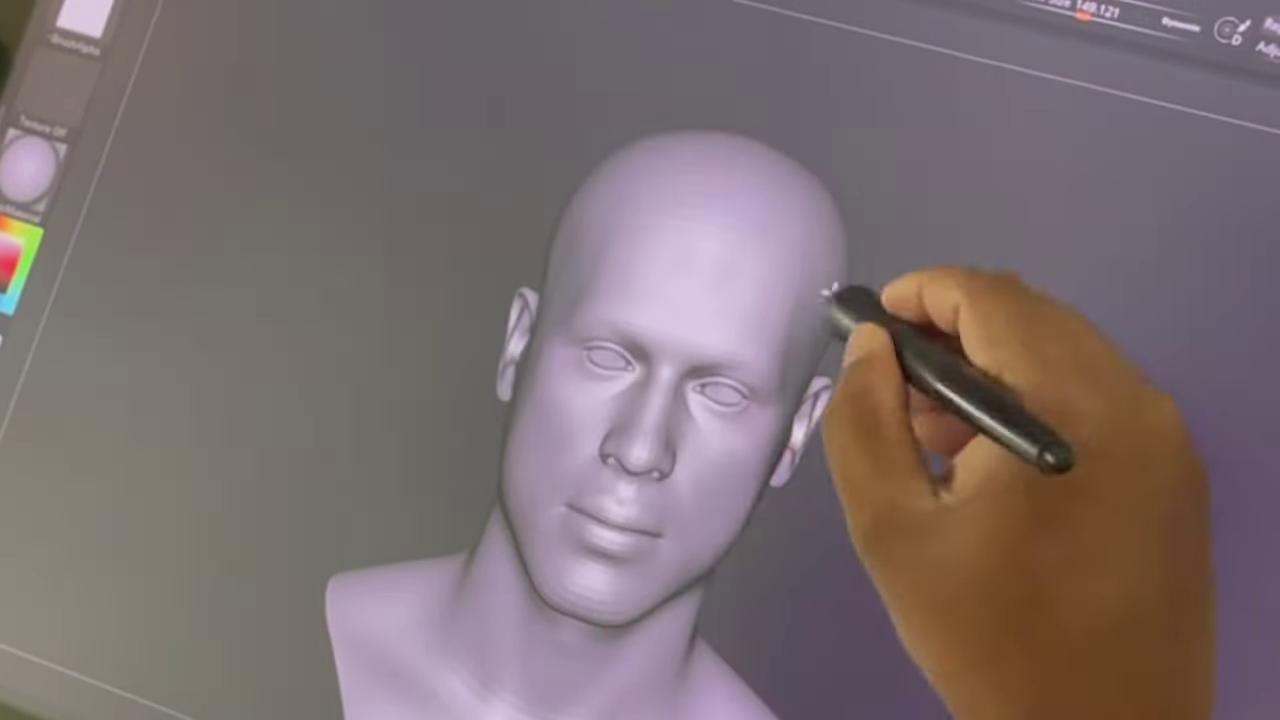
{"action": "left_click_drag", "start_coordinate": [829, 291], "coordinate": [885, 452]}
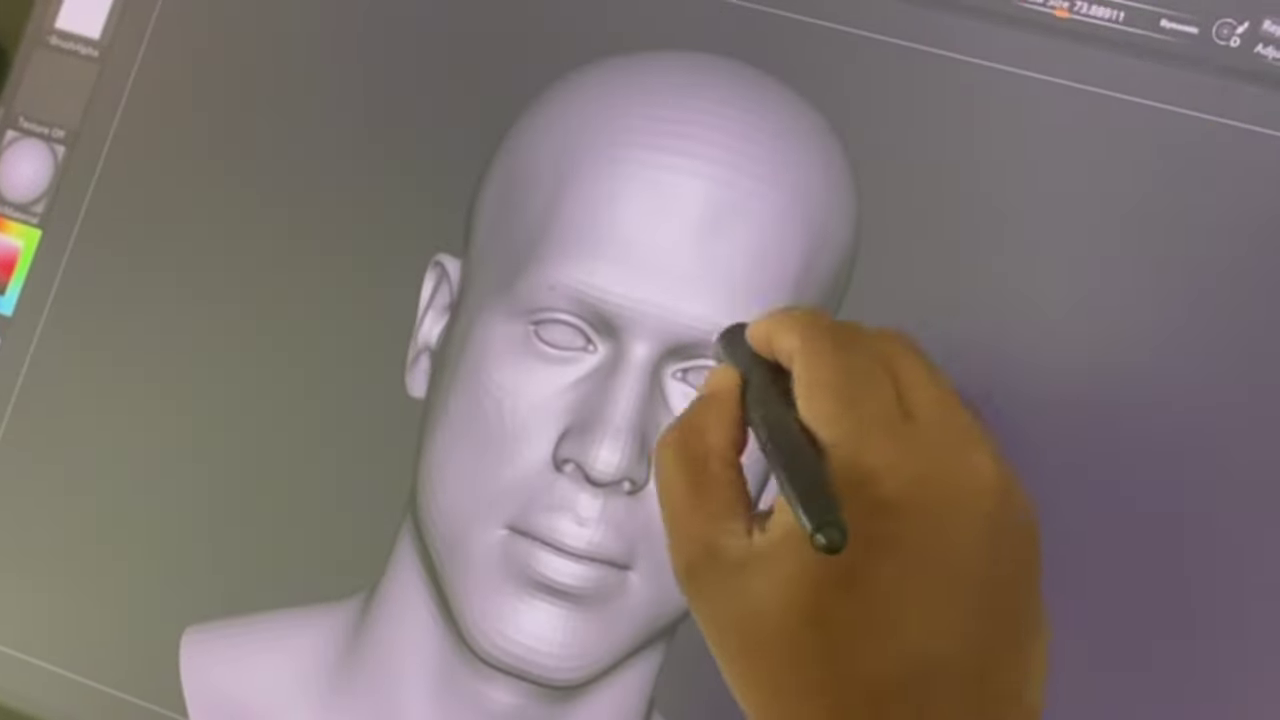
{"action": "mouse_move", "coordinate": [737, 343]}
{"action": "left_mouse_down", "text": "alt"}
{"action": "mouse_move", "coordinate": [1057, 357]}
{"action": "mouse_move", "coordinate": [630, 300]}
{"action": "mouse_move", "coordinate": [636, 440]}
{"action": "left_mouse_up", "text": "alt"}
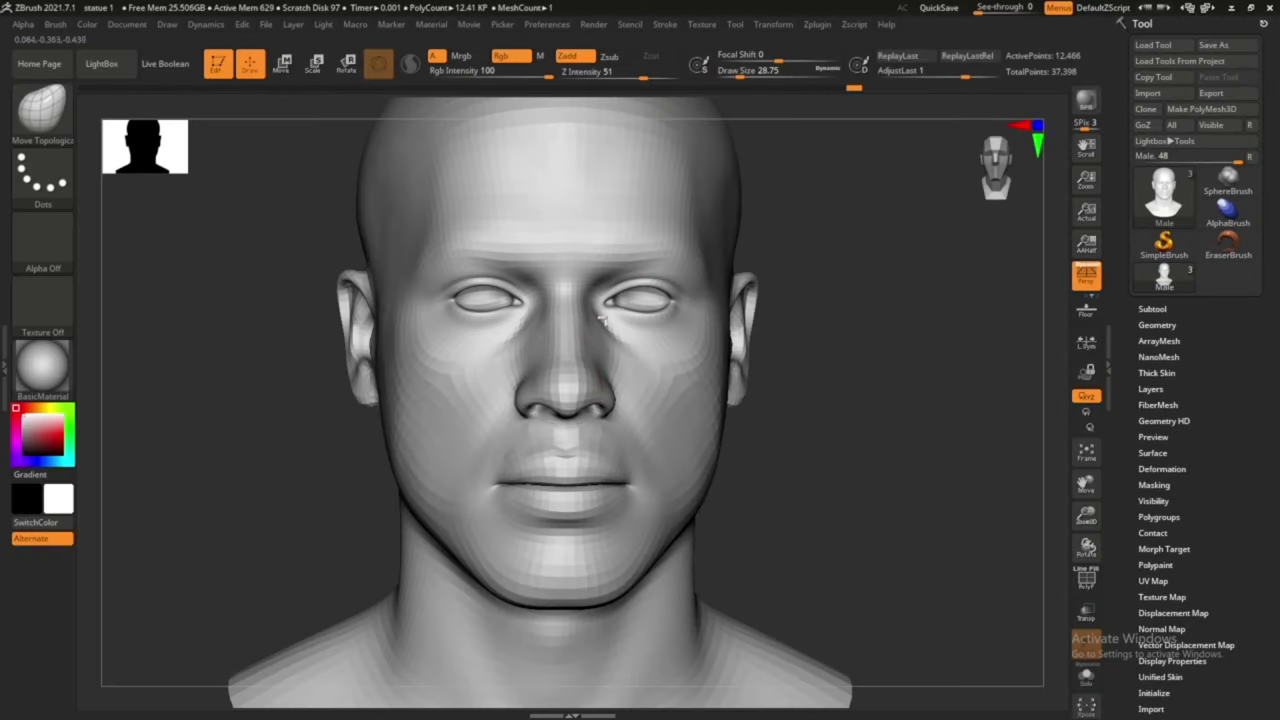
Orbit the head to inspect it from under the chin, straight on and from three-quarter angles
{"action": "mouse_move", "coordinate": [601, 318]}
{"action": "left_mouse_down", "text": "alt"}
{"action": "mouse_move", "coordinate": [602, 263]}
{"action": "mouse_move", "coordinate": [604, 304]}
{"action": "left_mouse_up", "text": "alt"}
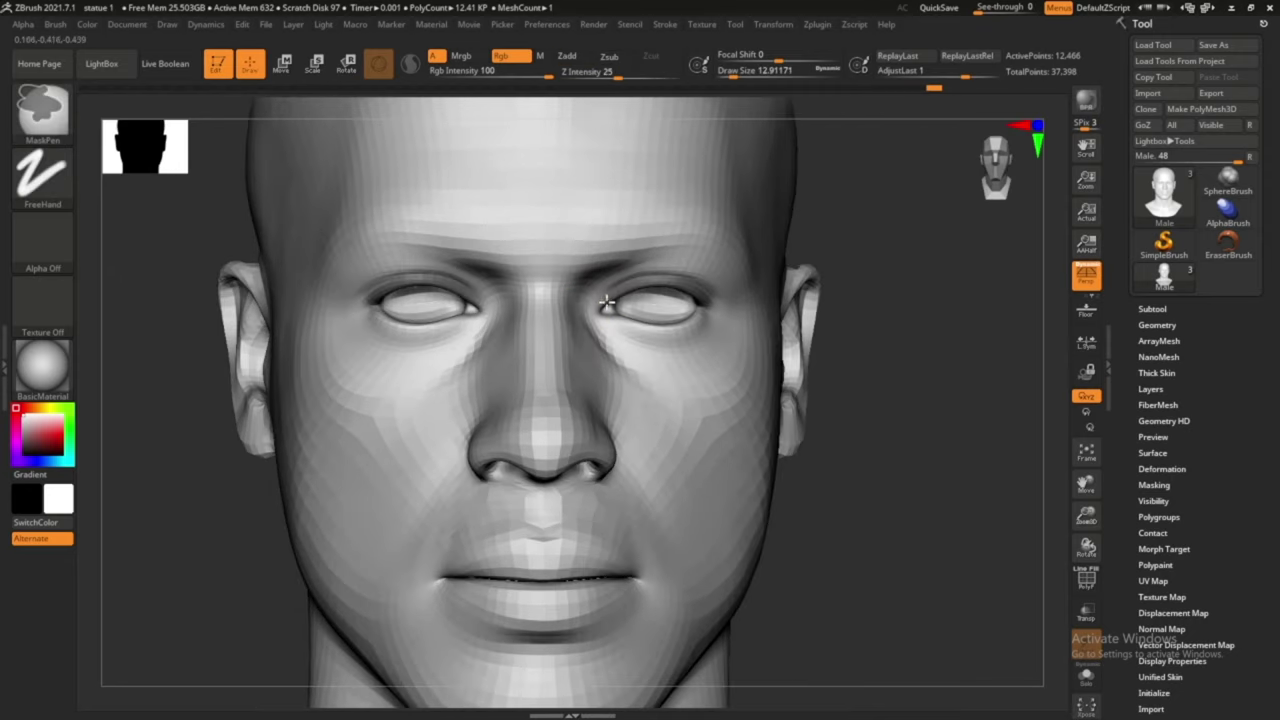
{"action": "right_click_drag", "start_coordinate": [607, 302], "coordinate": [666, 241]}
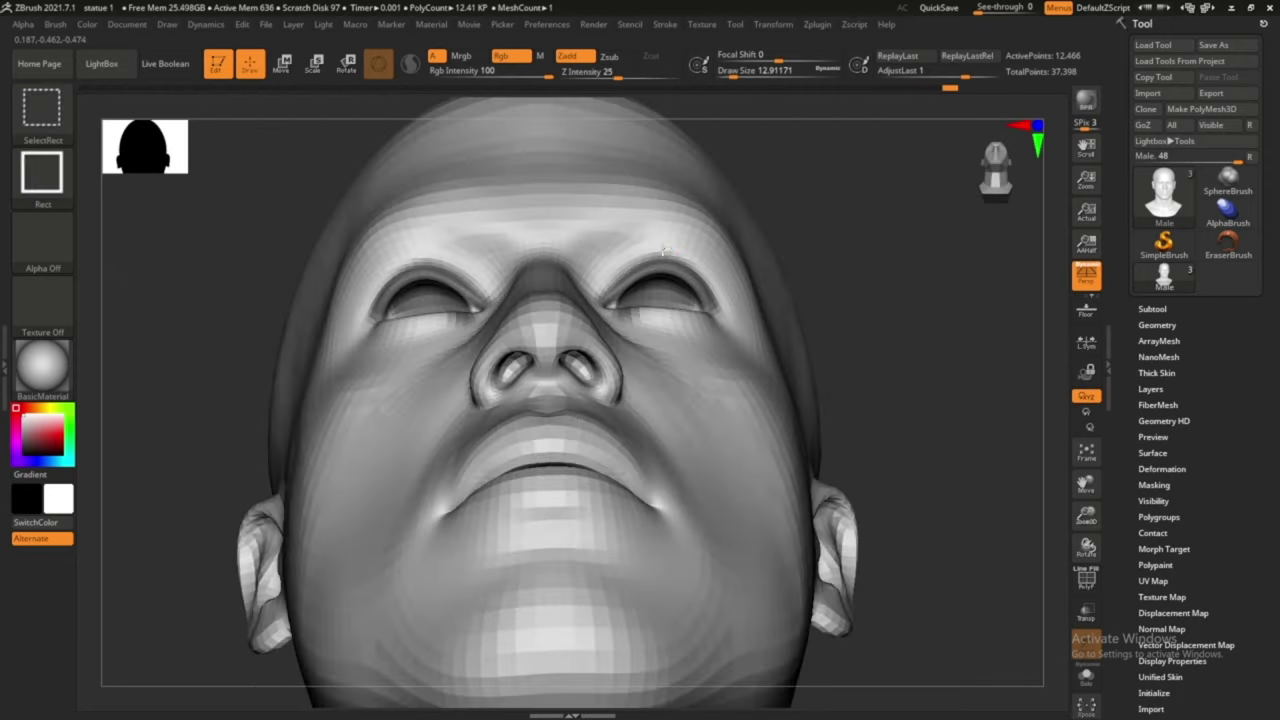
{"action": "right_click_drag", "start_coordinate": [678, 244], "coordinate": [606, 151], "text": "shift"}
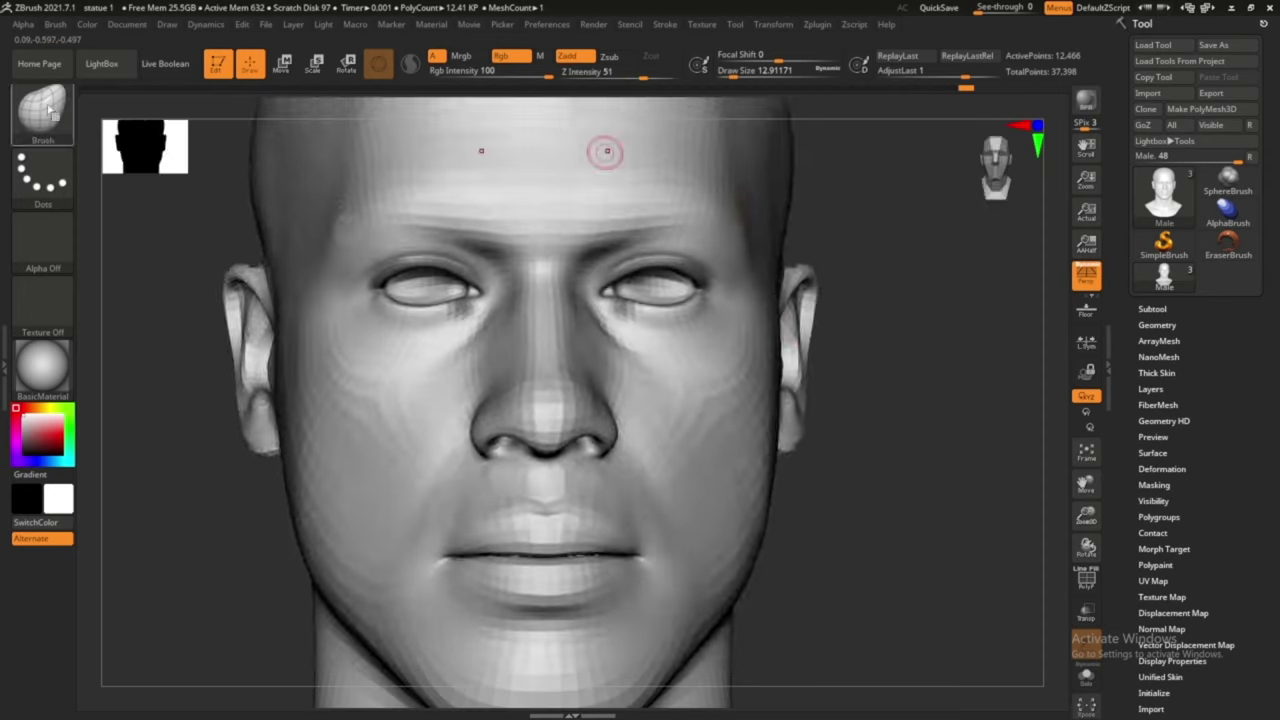
{"action": "right_click_drag", "start_coordinate": [640, 257], "coordinate": [842, 211]}
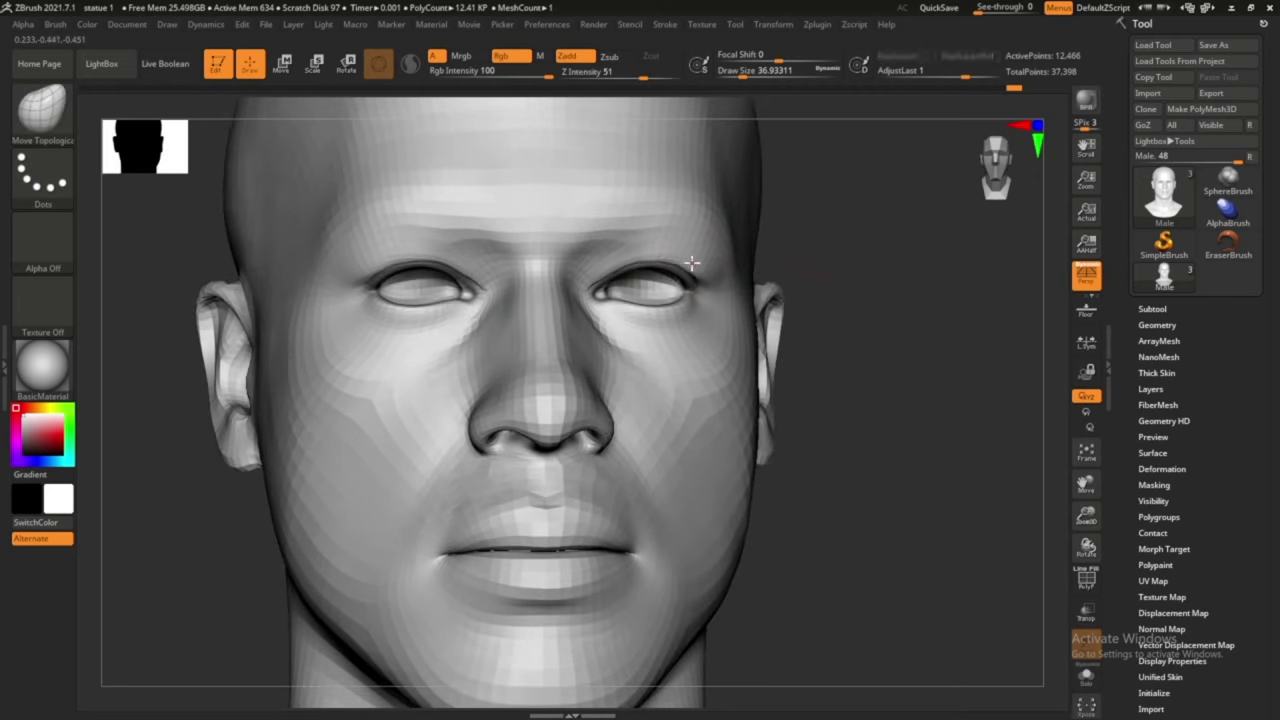
{"action": "right_click_drag", "start_coordinate": [614, 316], "coordinate": [928, 310]}
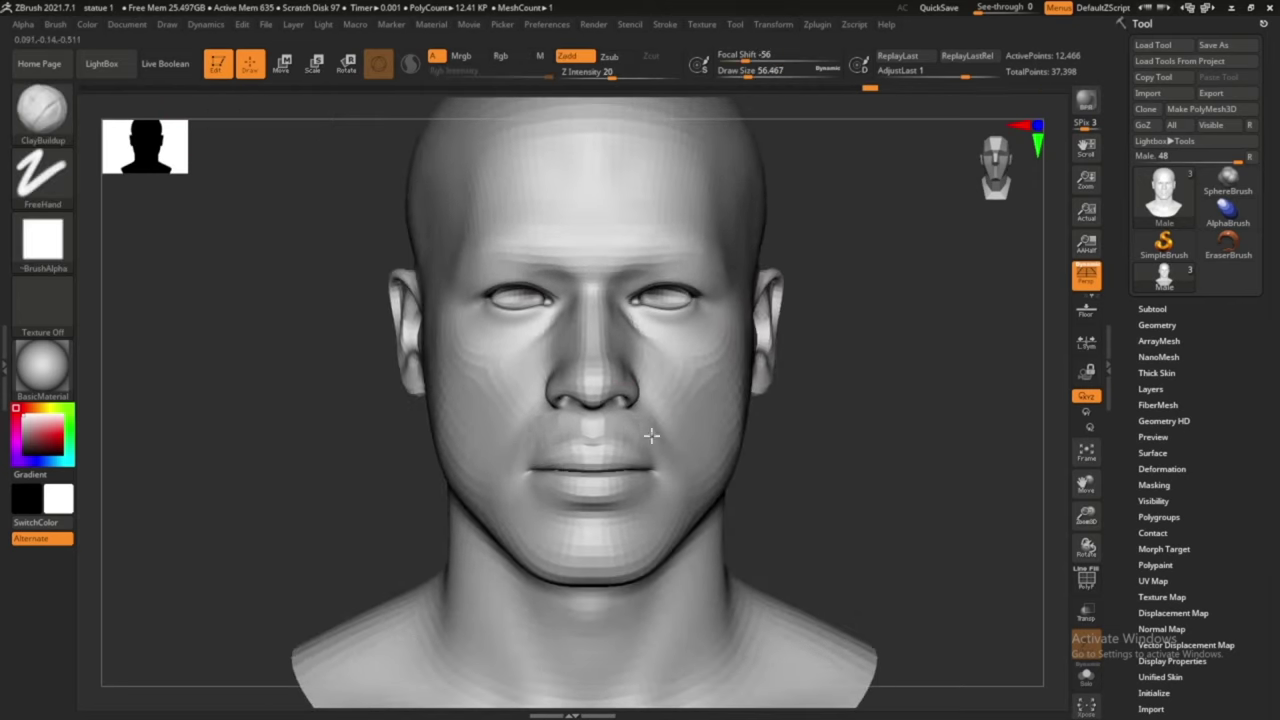
{"action": "right_click_drag", "start_coordinate": [510, 513], "coordinate": [835, 302]}
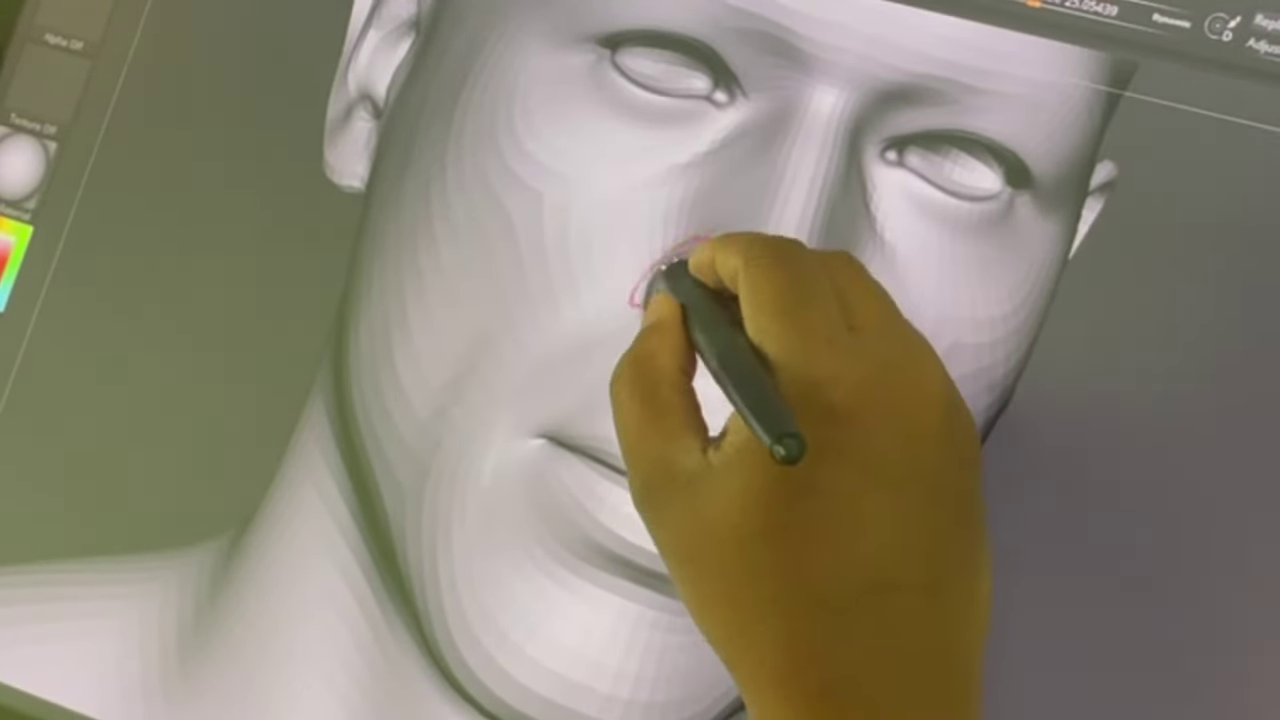
Sculpt above the model's left eye and the upper lip, adjusting brush size with [ and ]
{"action": "key", "text": "bracketleft"}
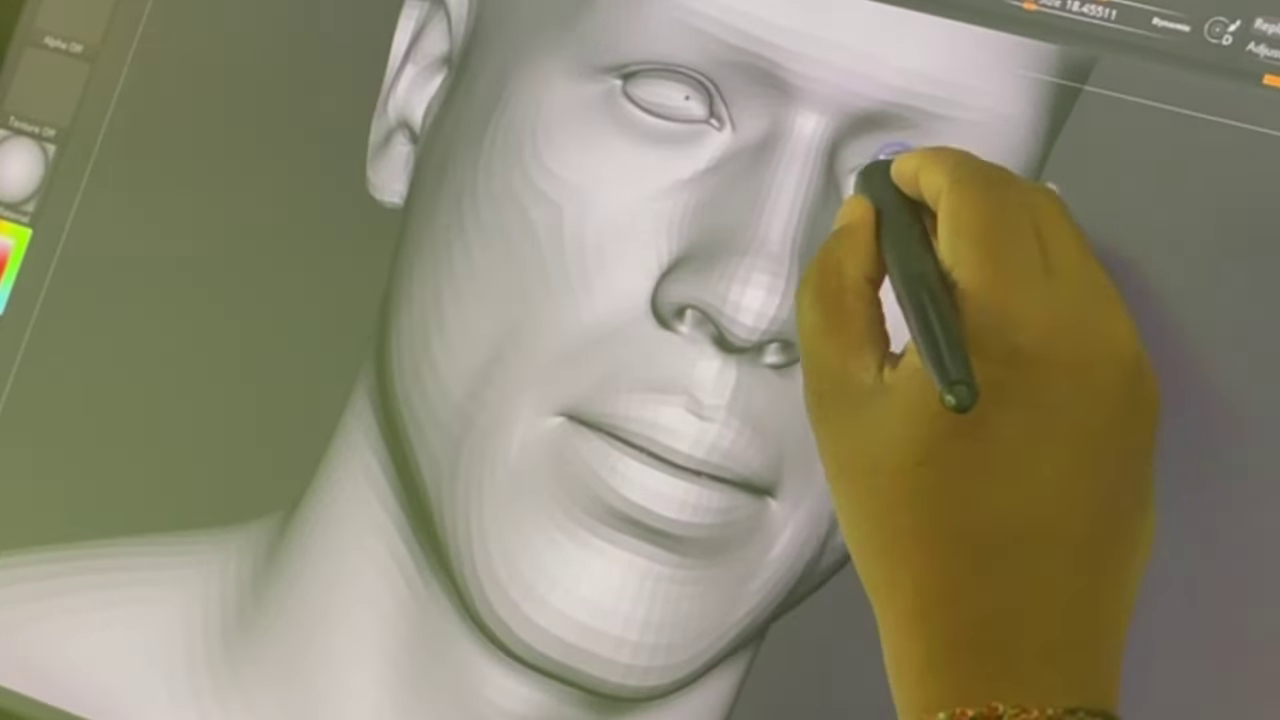
{"action": "key", "text": "bracketright"}
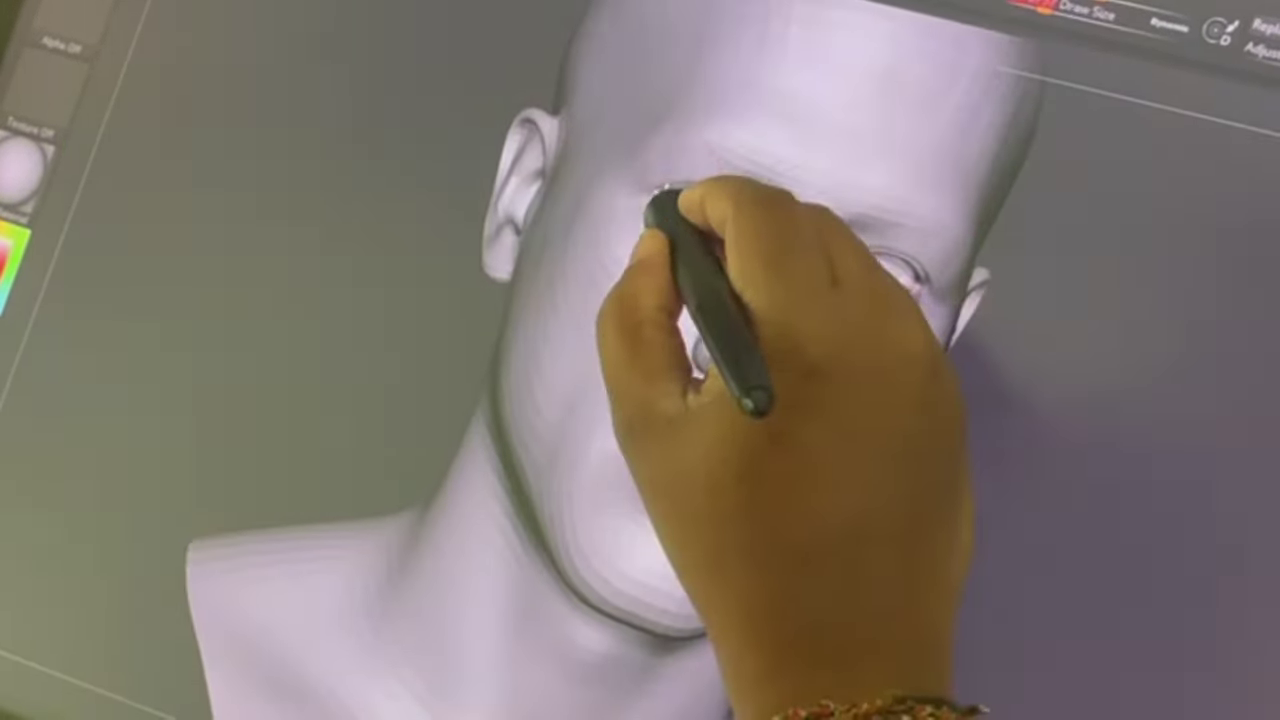
{"action": "left_click_drag", "start_coordinate": [830, 240], "coordinate": [935, 235]}
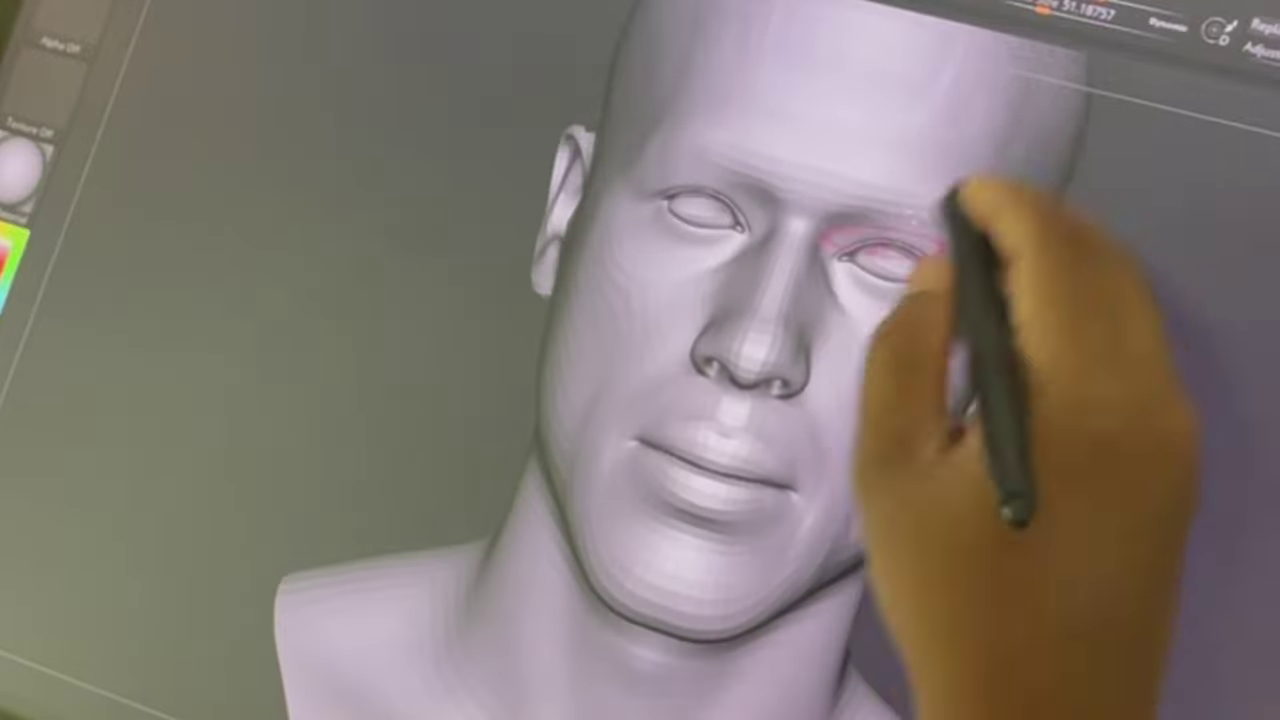
{"action": "key", "text": "bracketleft"}
{"action": "key", "text": "bracketleft"}
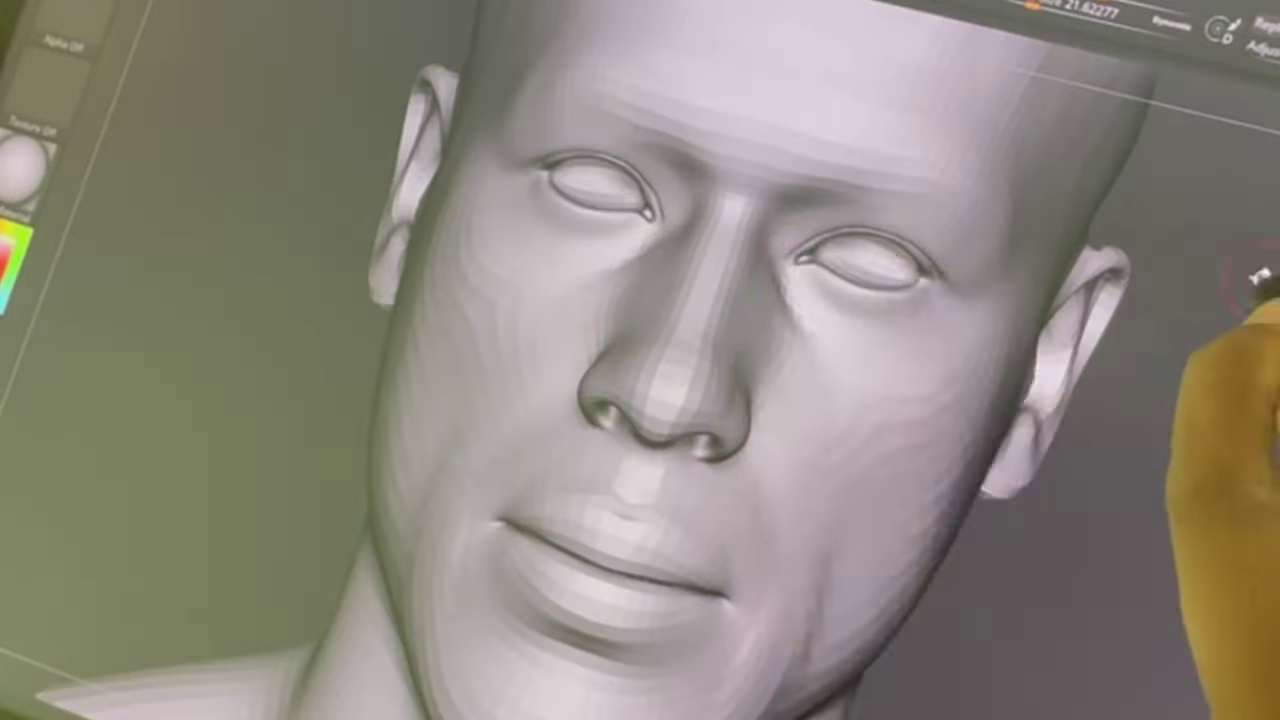
{"action": "key", "text": "bracketright"}
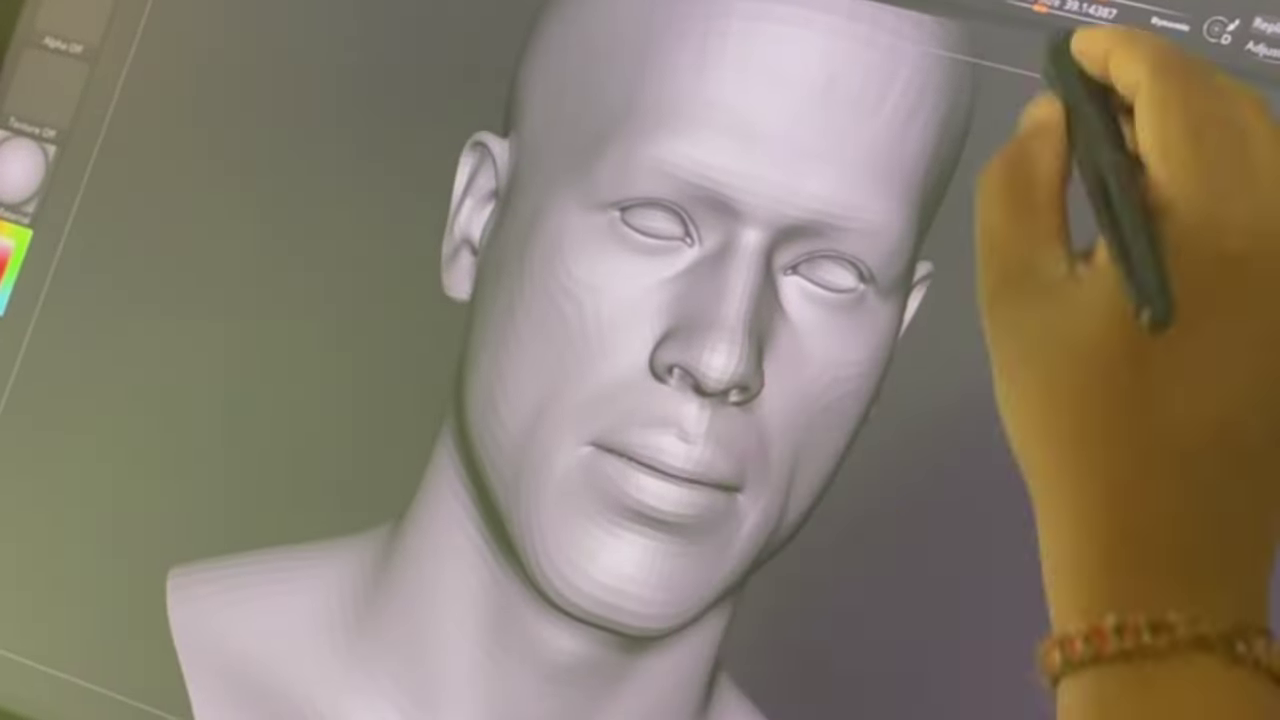
{"action": "left_click_drag", "start_coordinate": [1045, 12], "coordinate": [1060, 12]}
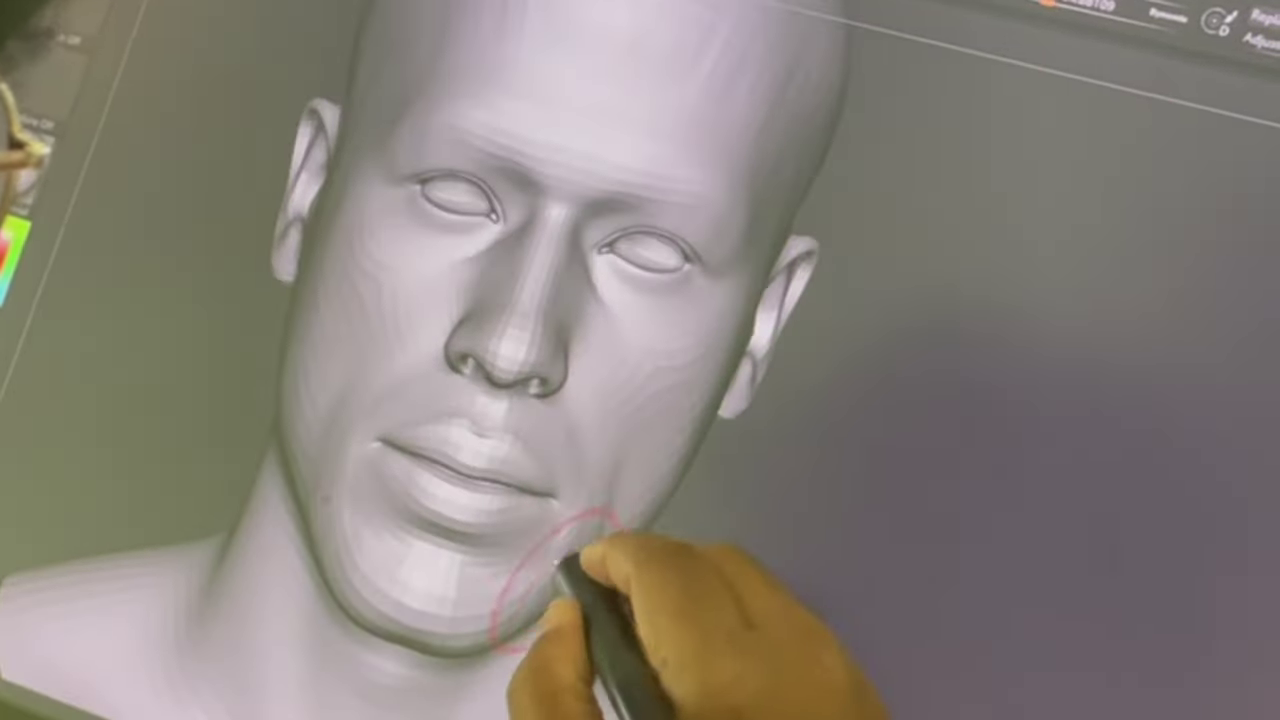
From the head's left side, sculpt the jaw near the ear, the outer eye corner and the cheek
{"action": "left_click_drag", "start_coordinate": [571, 543], "coordinate": [1071, 86]}
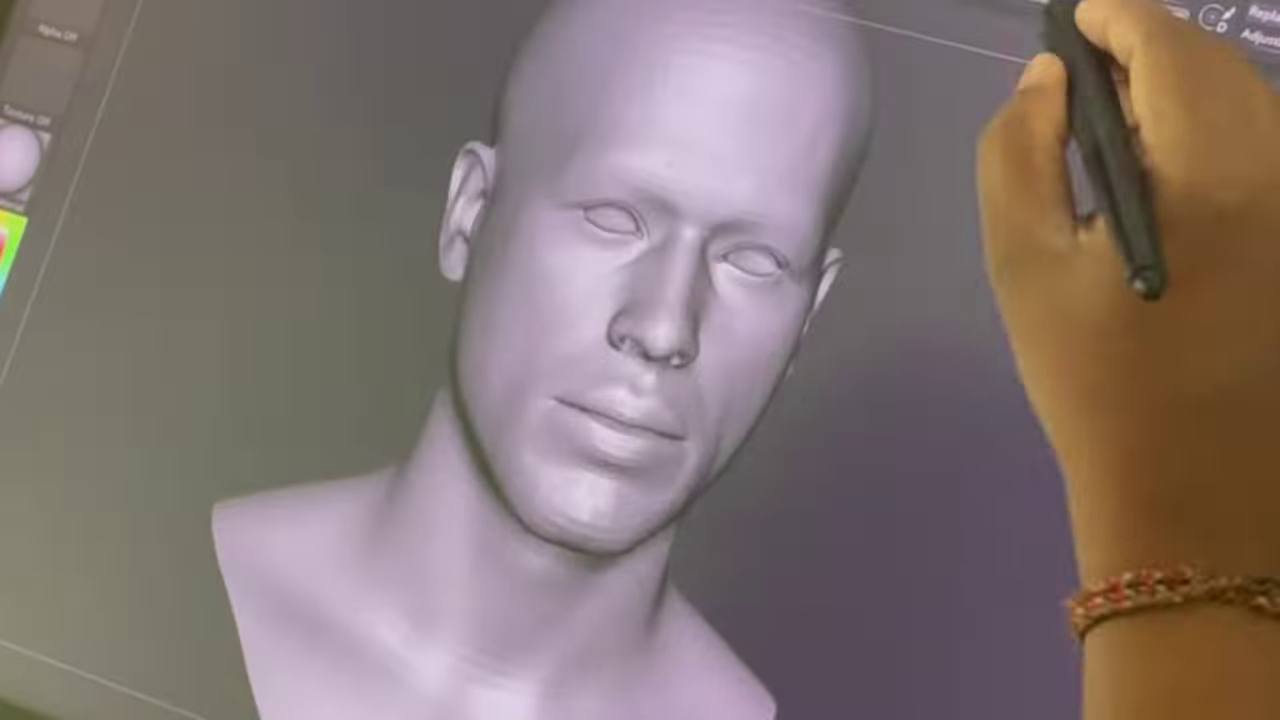
{"action": "left_click_drag", "start_coordinate": [428, 230], "coordinate": [455, 395]}
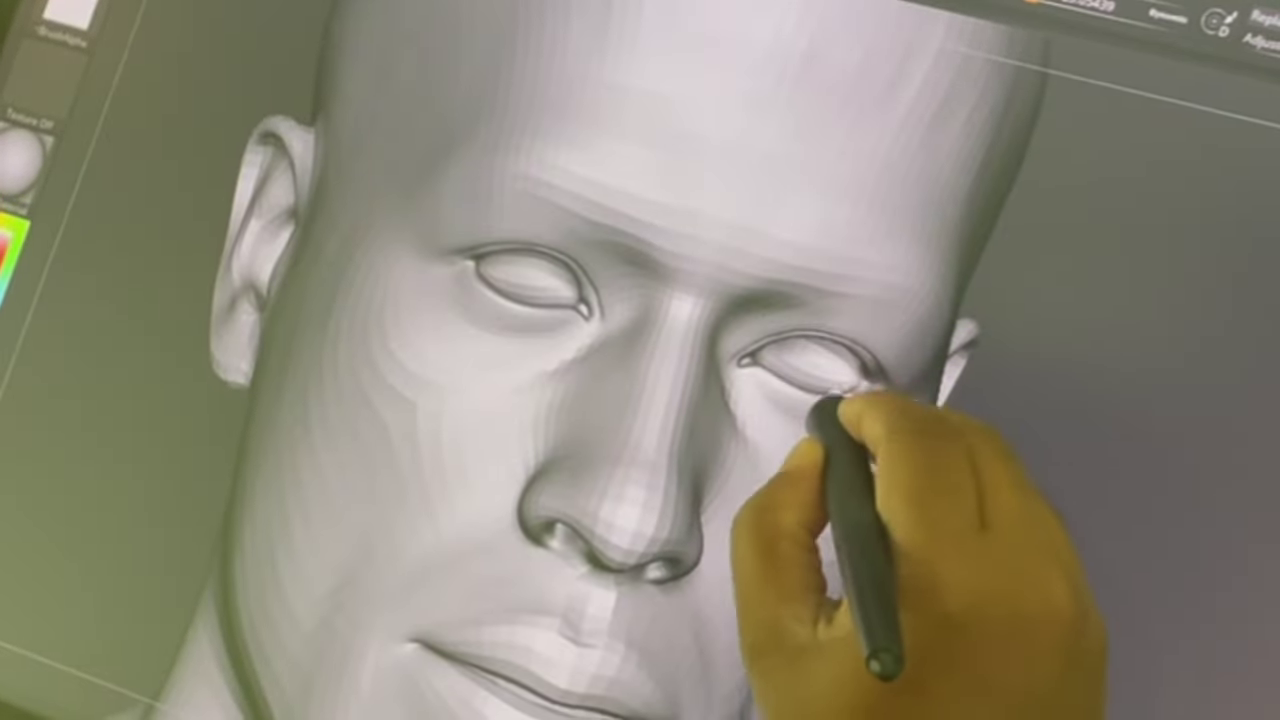
{"action": "left_click_drag", "start_coordinate": [785, 383], "coordinate": [760, 360]}
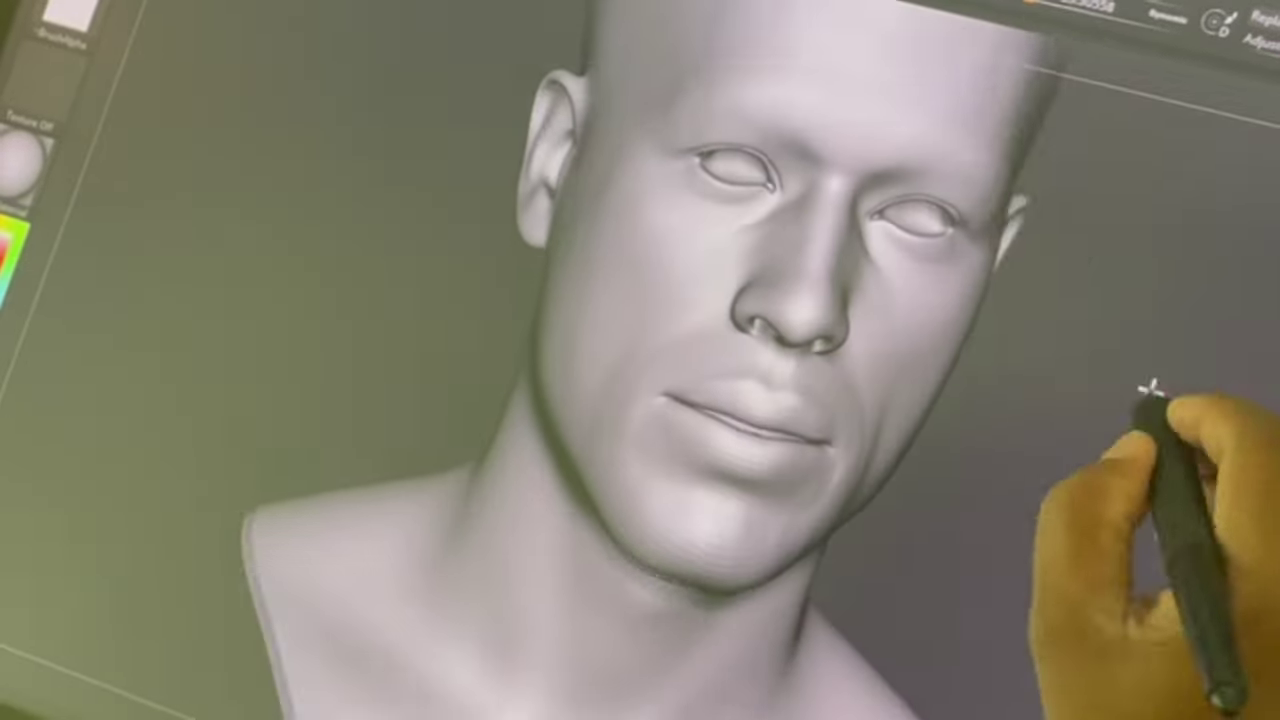
{"action": "left_click_drag", "start_coordinate": [930, 330], "coordinate": [878, 425]}
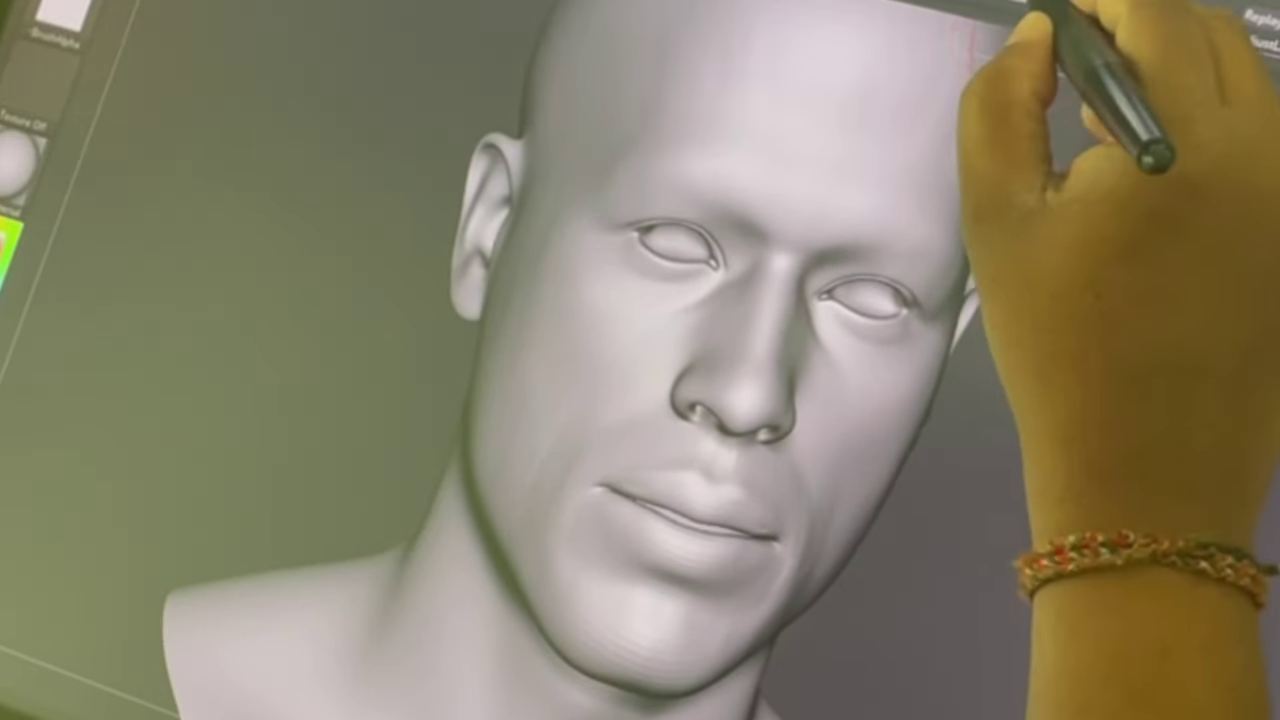
Pick a sculpting brush and shape the area beside the nose, the temple and the nostril
{"action": "left_click", "coordinate": [1100, 20]}
{"action": "left_click", "coordinate": [540, 30]}
{"action": "left_click_drag", "start_coordinate": [880, 370], "coordinate": [778, 432]}
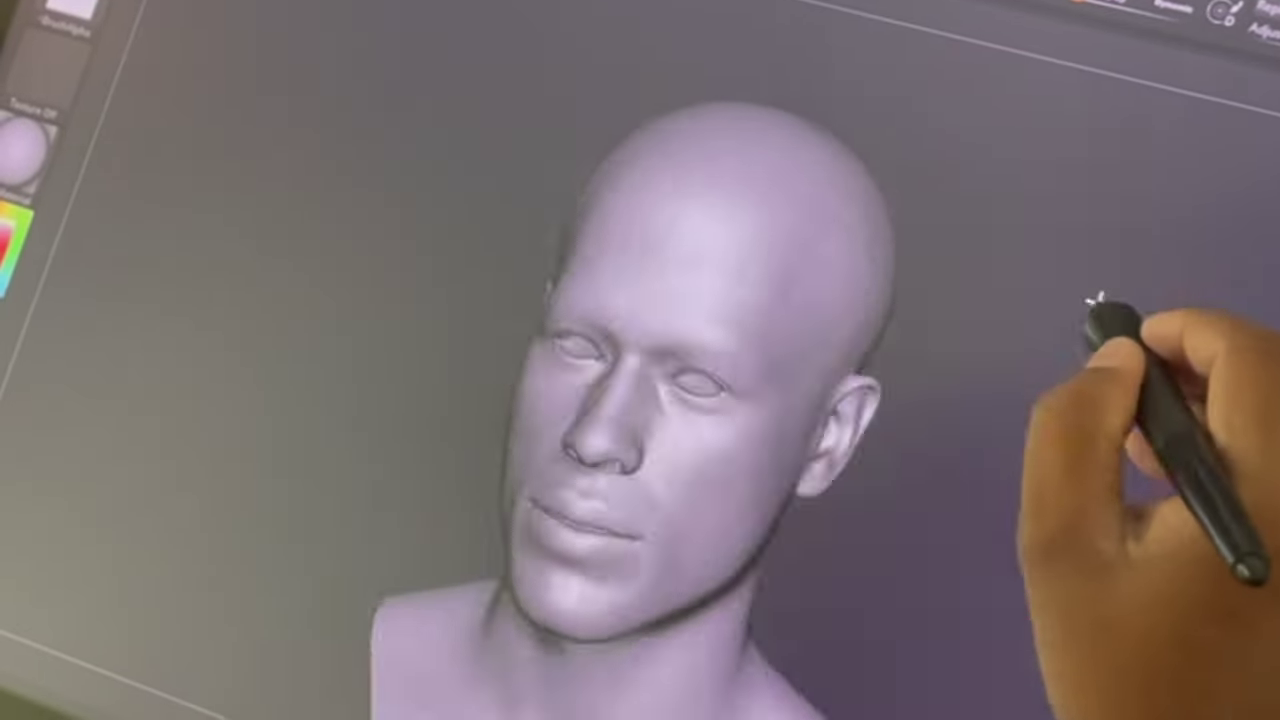
{"action": "mouse_move", "coordinate": [835, 250]}
{"action": "left_mouse_down"}
{"action": "mouse_move", "coordinate": [797, 367]}
{"action": "mouse_move", "coordinate": [715, 525]}
{"action": "left_mouse_up"}
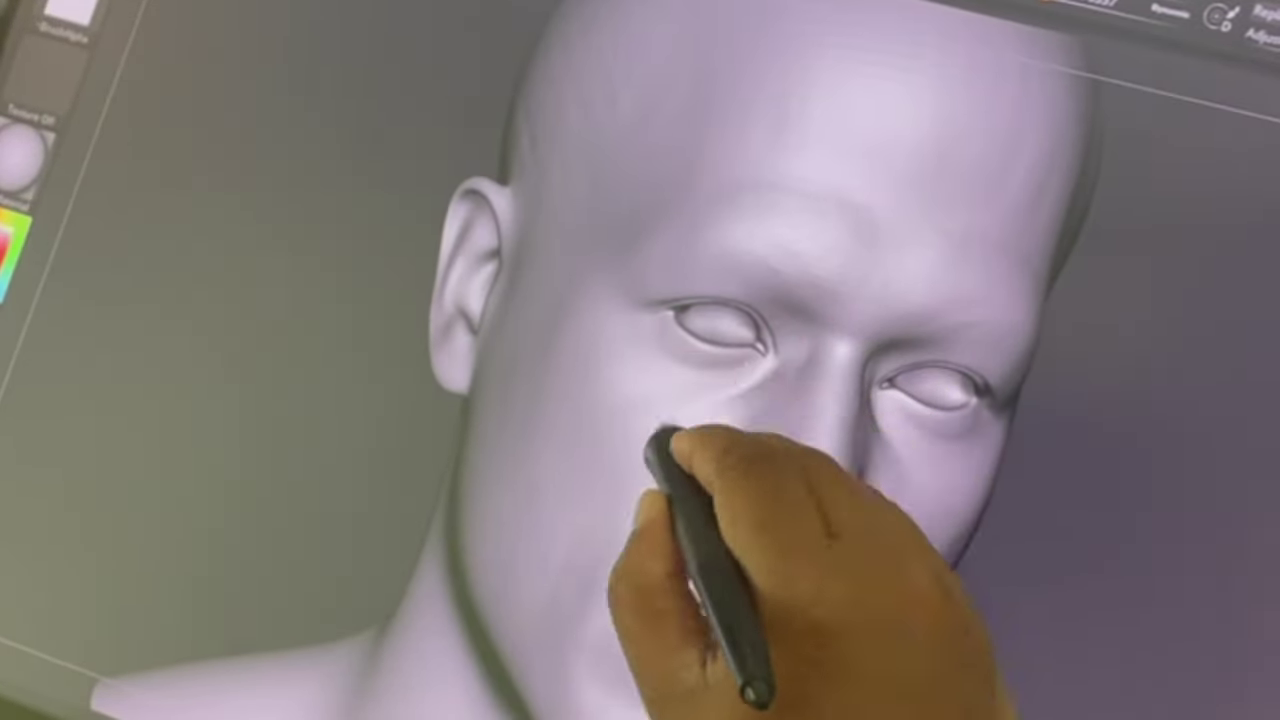
{"action": "left_click_drag", "start_coordinate": [718, 386], "coordinate": [750, 572]}
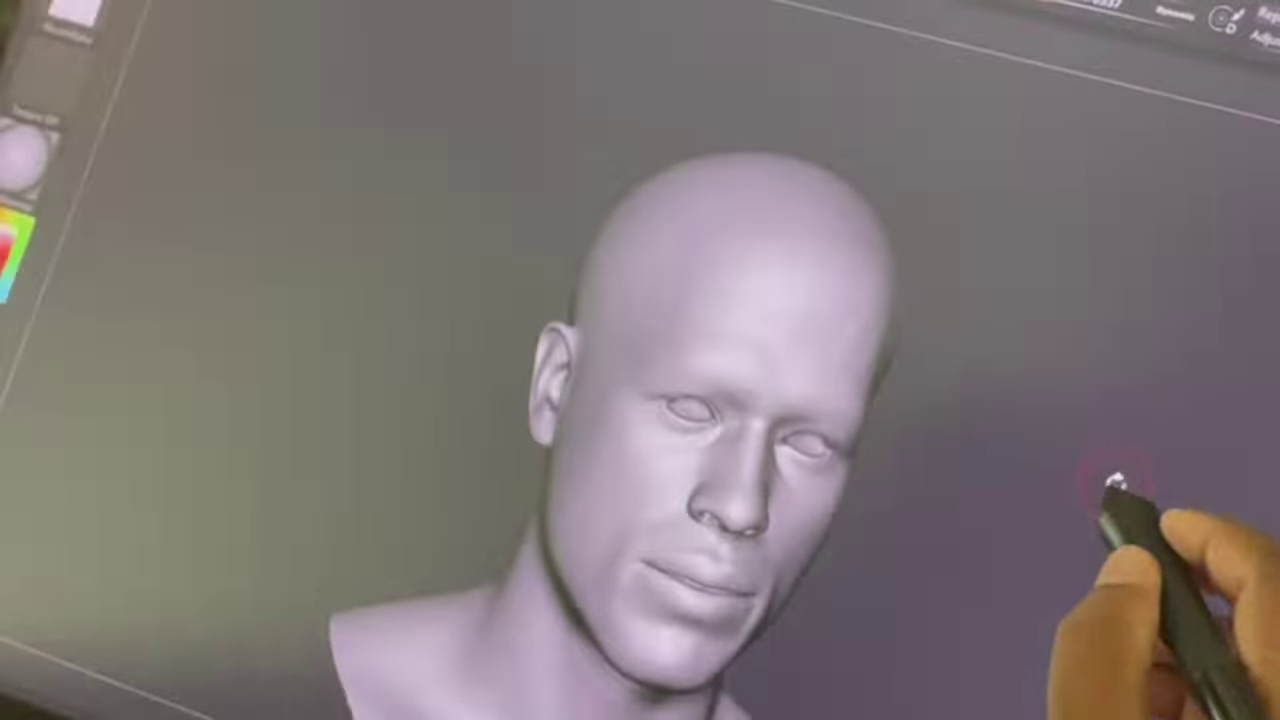
Mask a curve toward the lip corner, then reframe close on the face from the front
{"action": "left_click_drag", "start_coordinate": [1114, 500], "coordinate": [850, 480]}
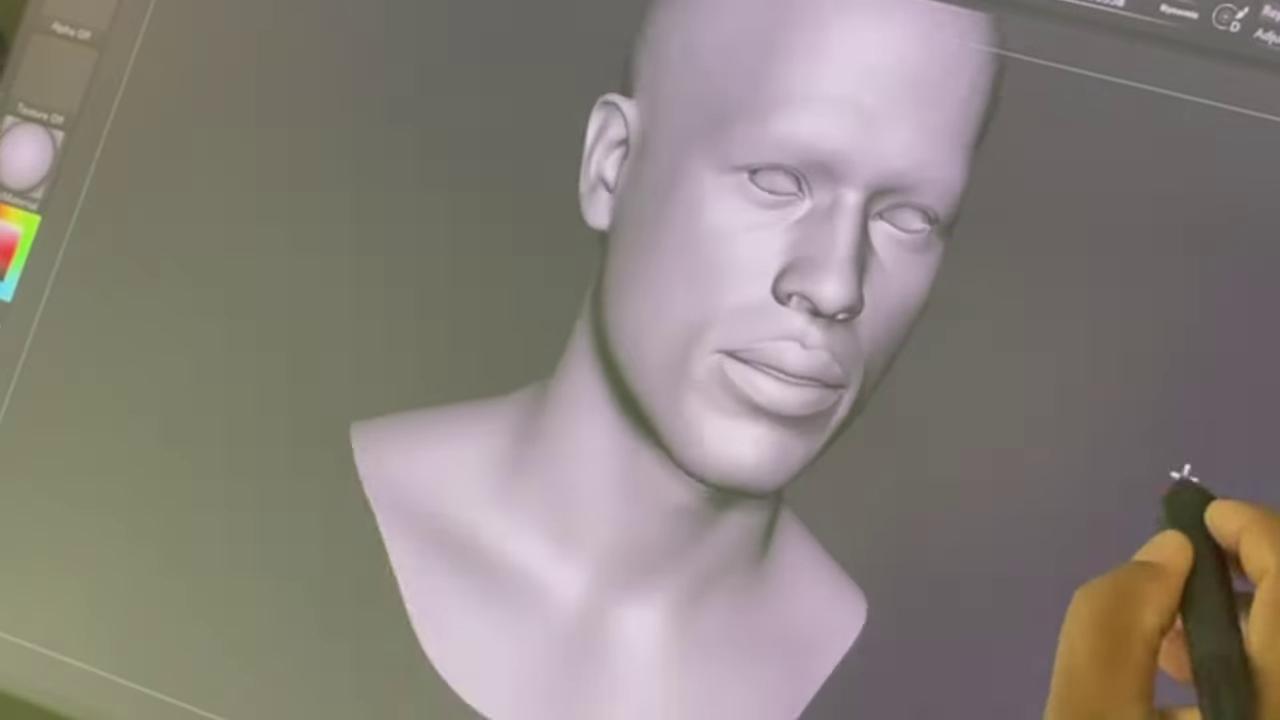
{"action": "left_click_drag", "start_coordinate": [1171, 491], "coordinate": [1131, 486]}
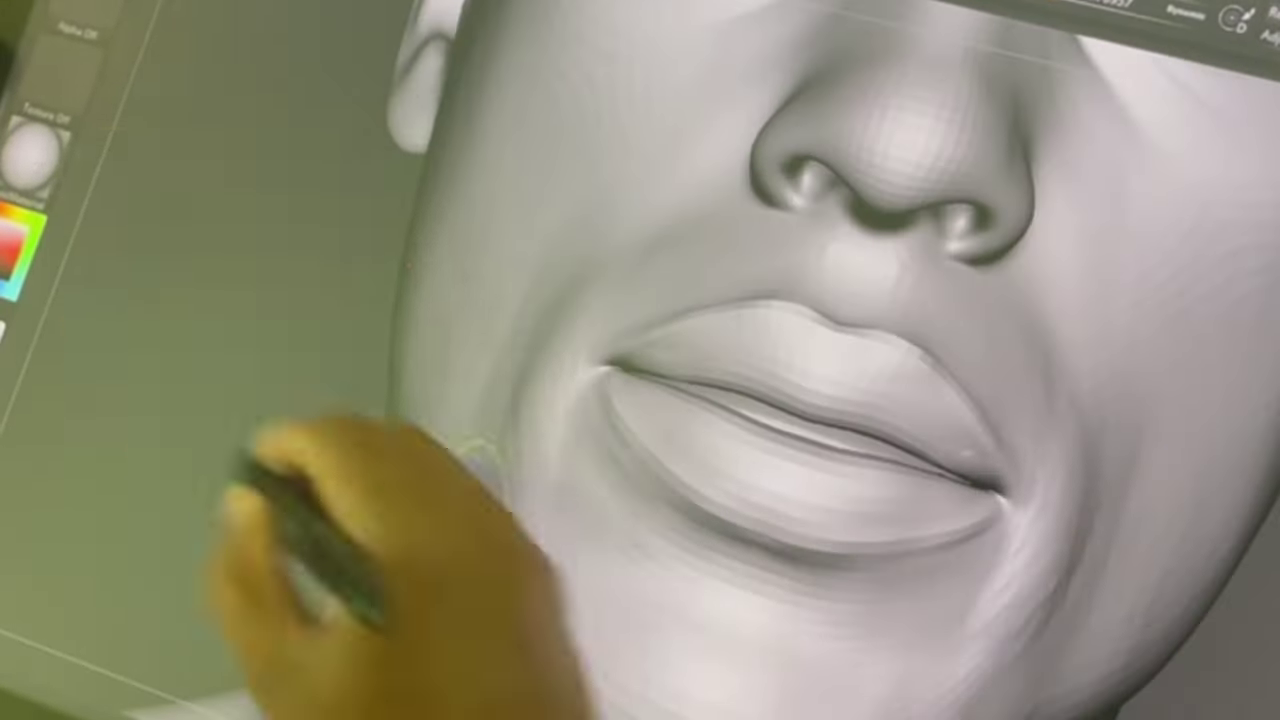
{"action": "left_click_drag", "start_coordinate": [218, 412], "coordinate": [680, 385], "text": "ctrl+shift"}
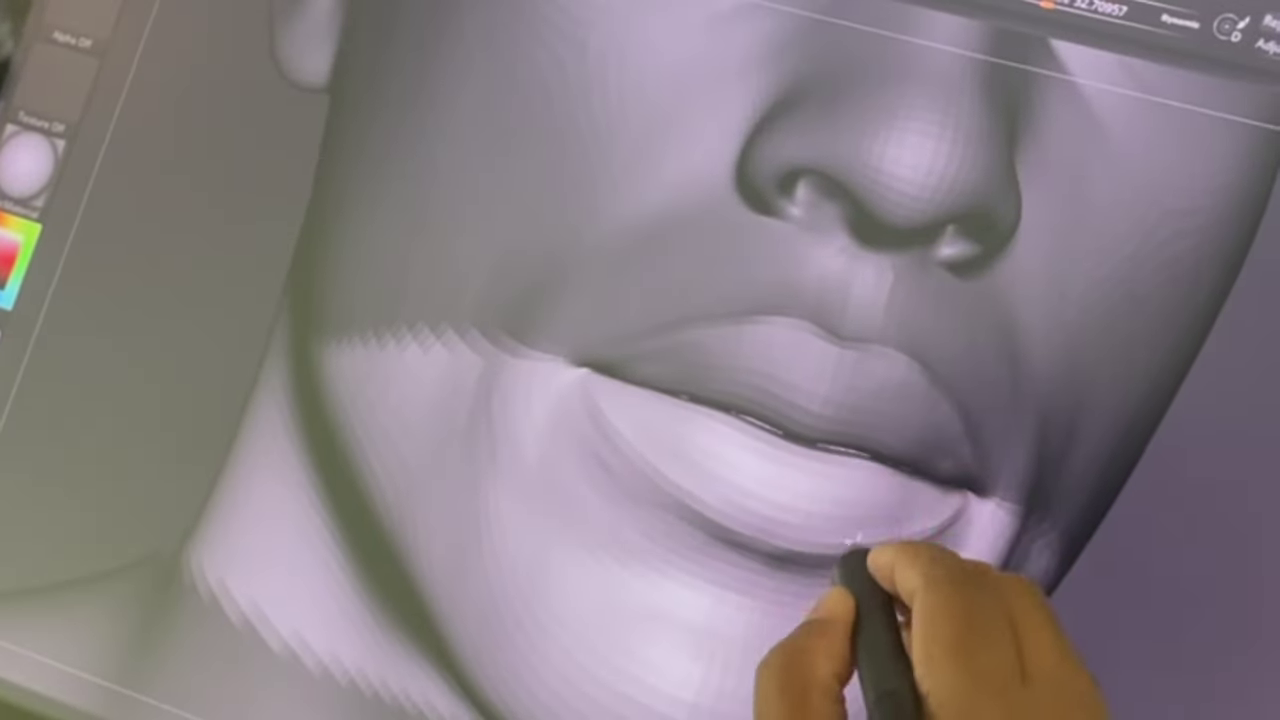
{"action": "mouse_move", "coordinate": [895, 540]}
{"action": "left_mouse_down"}
{"action": "mouse_move", "coordinate": [1157, 529]}
{"action": "mouse_move", "coordinate": [986, 449]}
{"action": "left_mouse_up"}
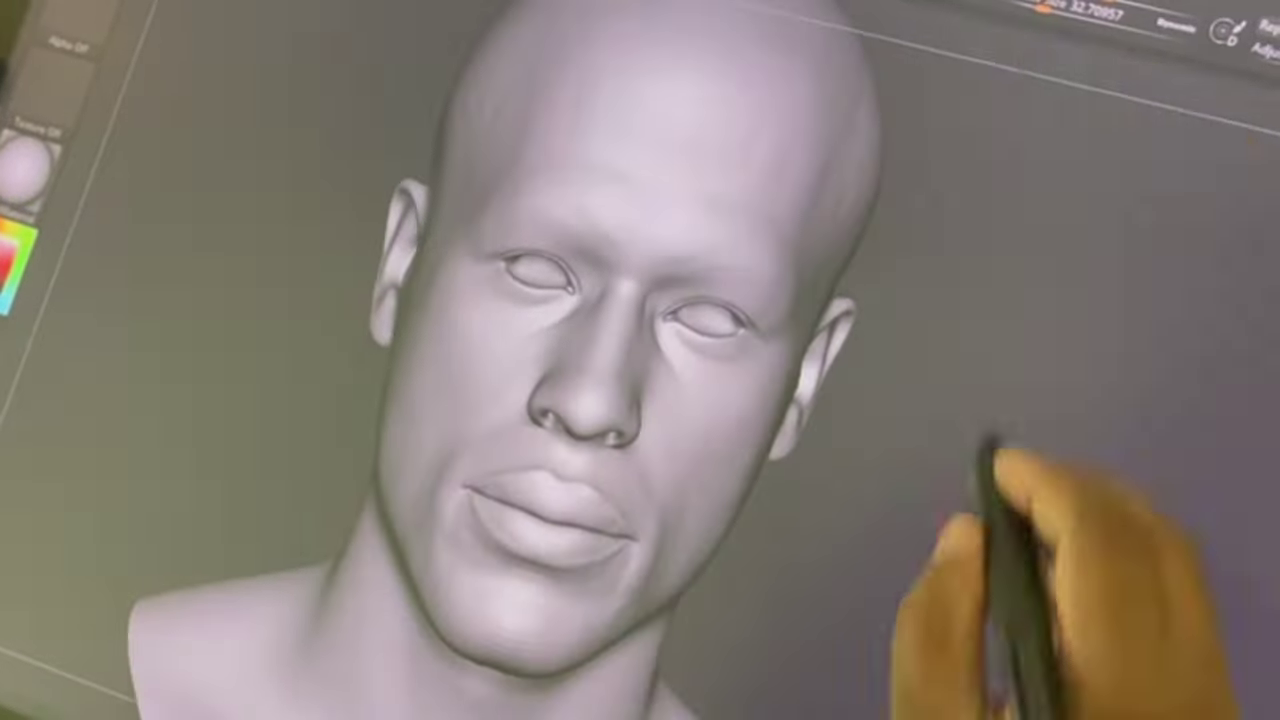
{"action": "mouse_move", "coordinate": [1123, 177]}
{"action": "left_mouse_down"}
{"action": "mouse_move", "coordinate": [820, 115]}
{"action": "mouse_move", "coordinate": [343, 500]}
{"action": "mouse_move", "coordinate": [920, 175]}
{"action": "left_mouse_up"}
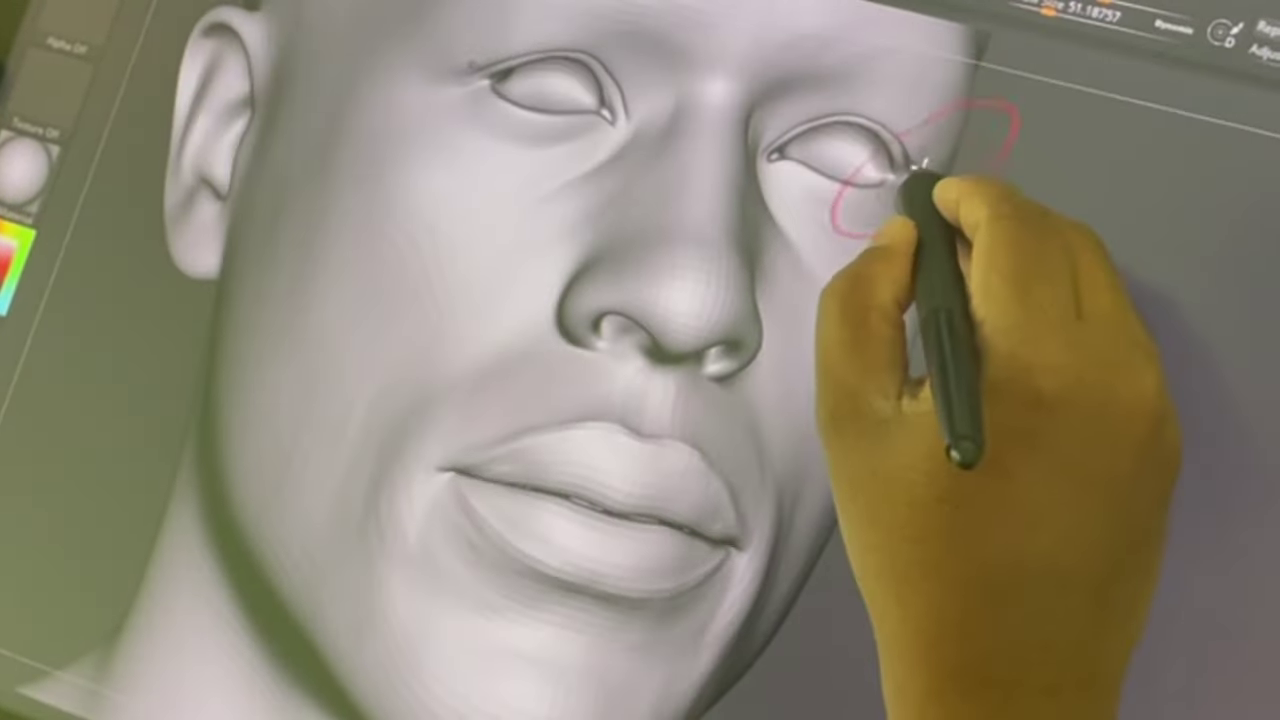
{"action": "mouse_move", "coordinate": [1000, 250]}
{"action": "left_mouse_down"}
{"action": "mouse_move", "coordinate": [1143, 286]}
{"action": "mouse_move", "coordinate": [1100, 171]}
{"action": "mouse_move", "coordinate": [1080, 243]}
{"action": "mouse_move", "coordinate": [1000, 200]}
{"action": "left_mouse_up"}
{"action": "left_click_drag", "start_coordinate": [870, 160], "coordinate": [1200, 257]}
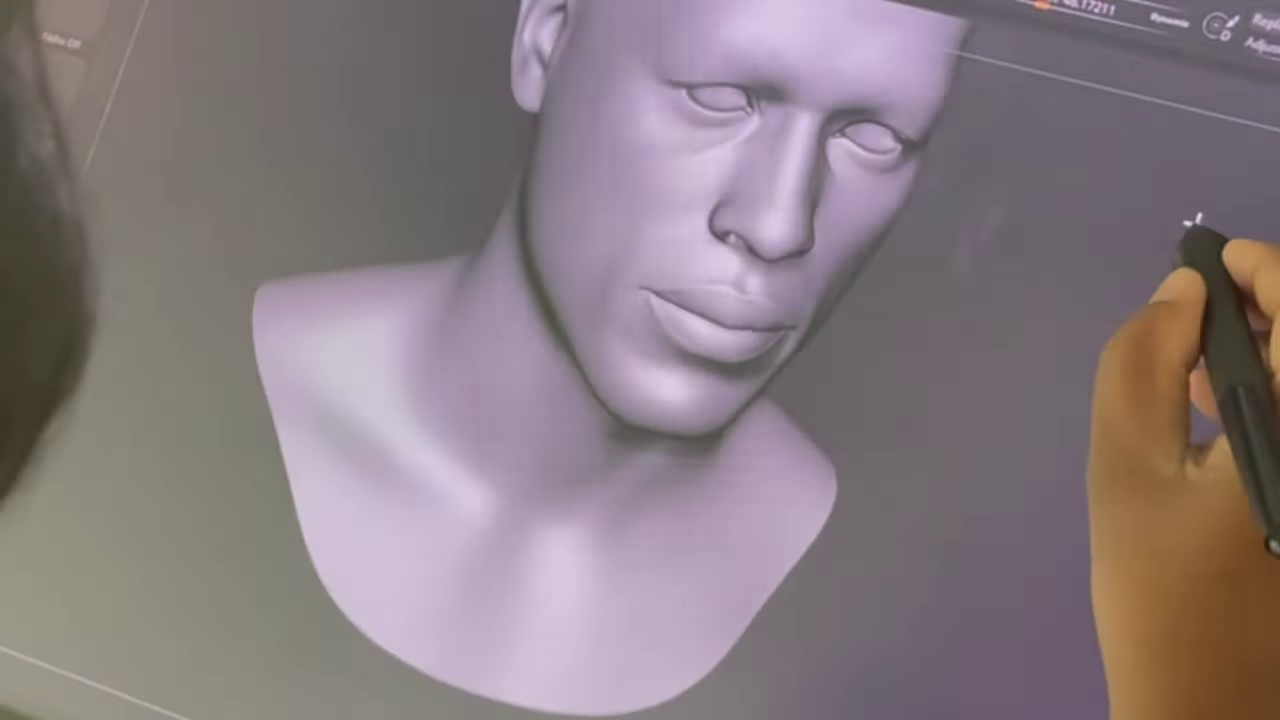
{"action": "mouse_move", "coordinate": [1057, 29]}
{"action": "left_mouse_down"}
{"action": "mouse_move", "coordinate": [1071, 628]}
{"action": "mouse_move", "coordinate": [1097, 510]}
{"action": "left_mouse_up"}
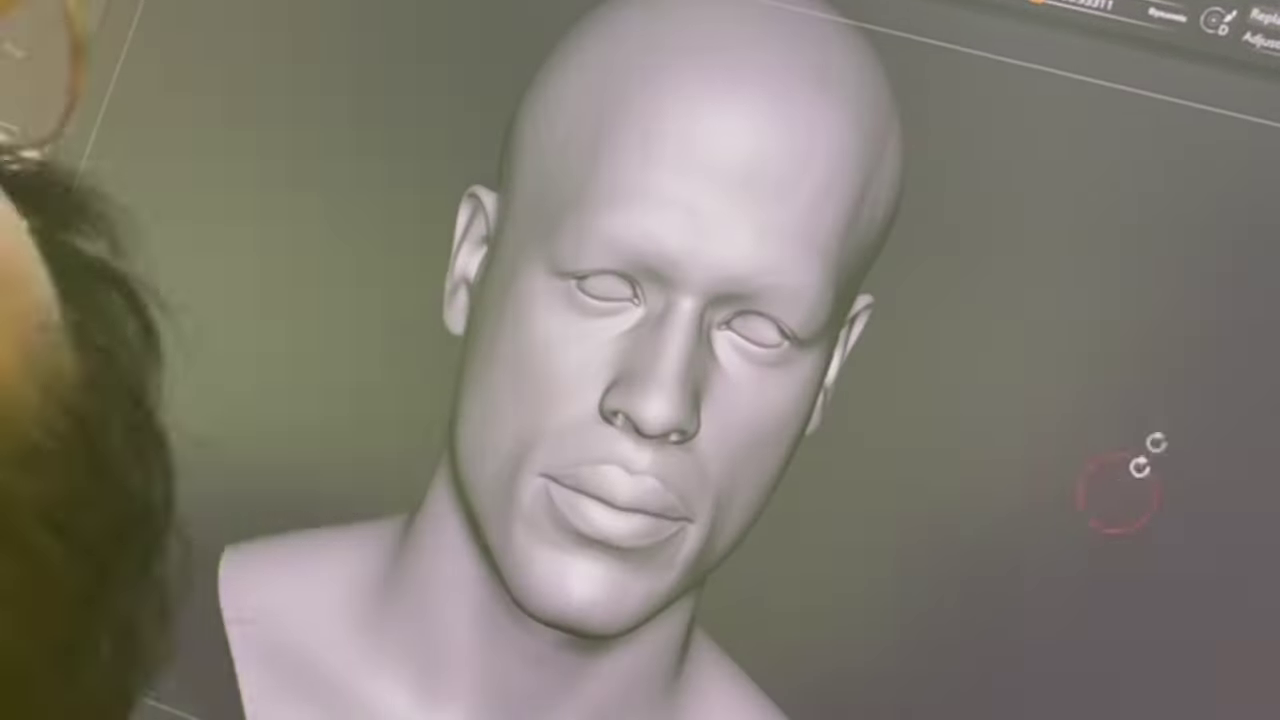
{"action": "mouse_move", "coordinate": [914, 109]}
{"action": "left_mouse_down"}
{"action": "mouse_move", "coordinate": [986, 657]}
{"action": "mouse_move", "coordinate": [1045, 658]}
{"action": "mouse_move", "coordinate": [1143, 343]}
{"action": "left_mouse_up"}
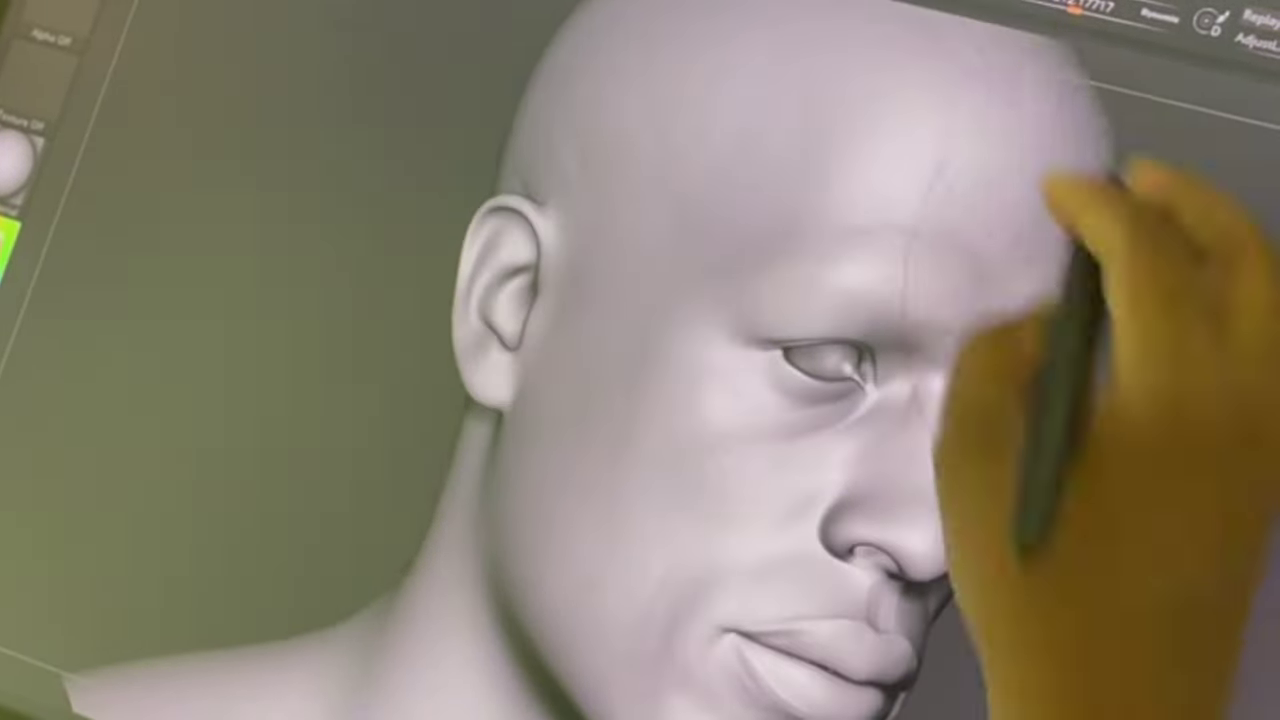
Choose a brush for detailing the ear and work it from side and three-quarter views
{"action": "key", "text": "b"}
{"action": "left_click", "coordinate": [430, 5]}
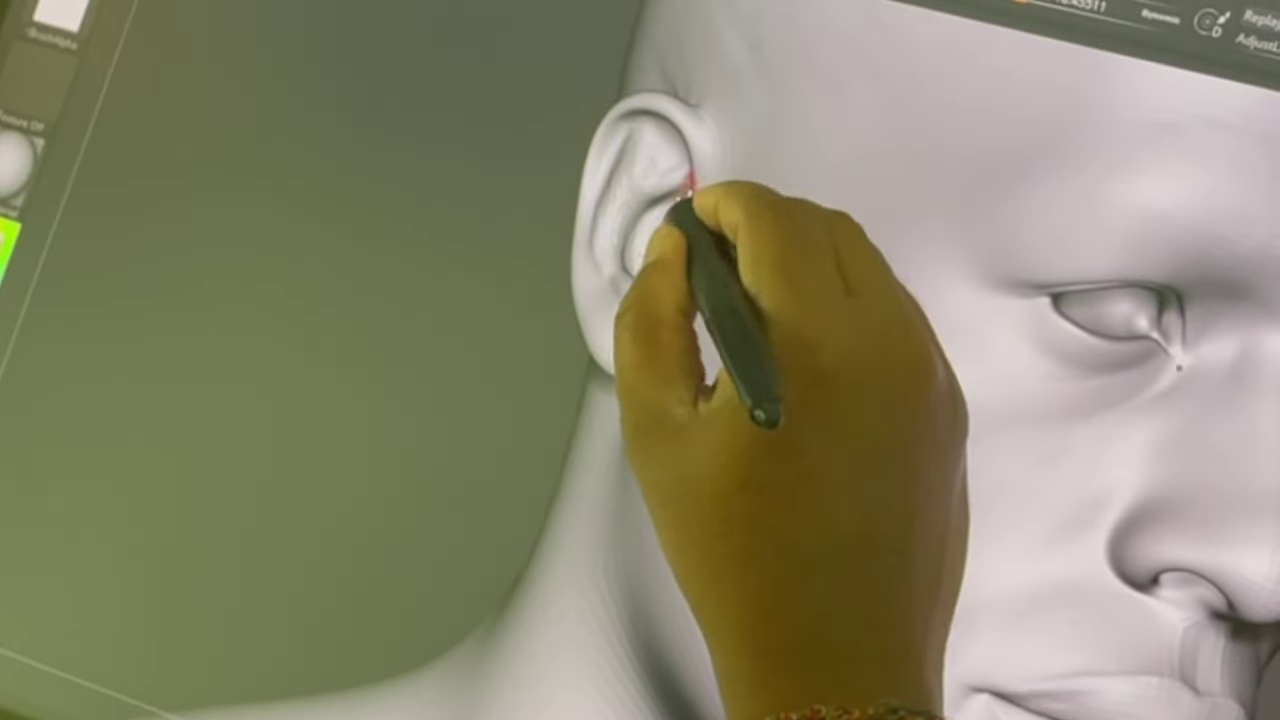
{"action": "right_click_drag", "start_coordinate": [690, 185], "coordinate": [680, 205]}
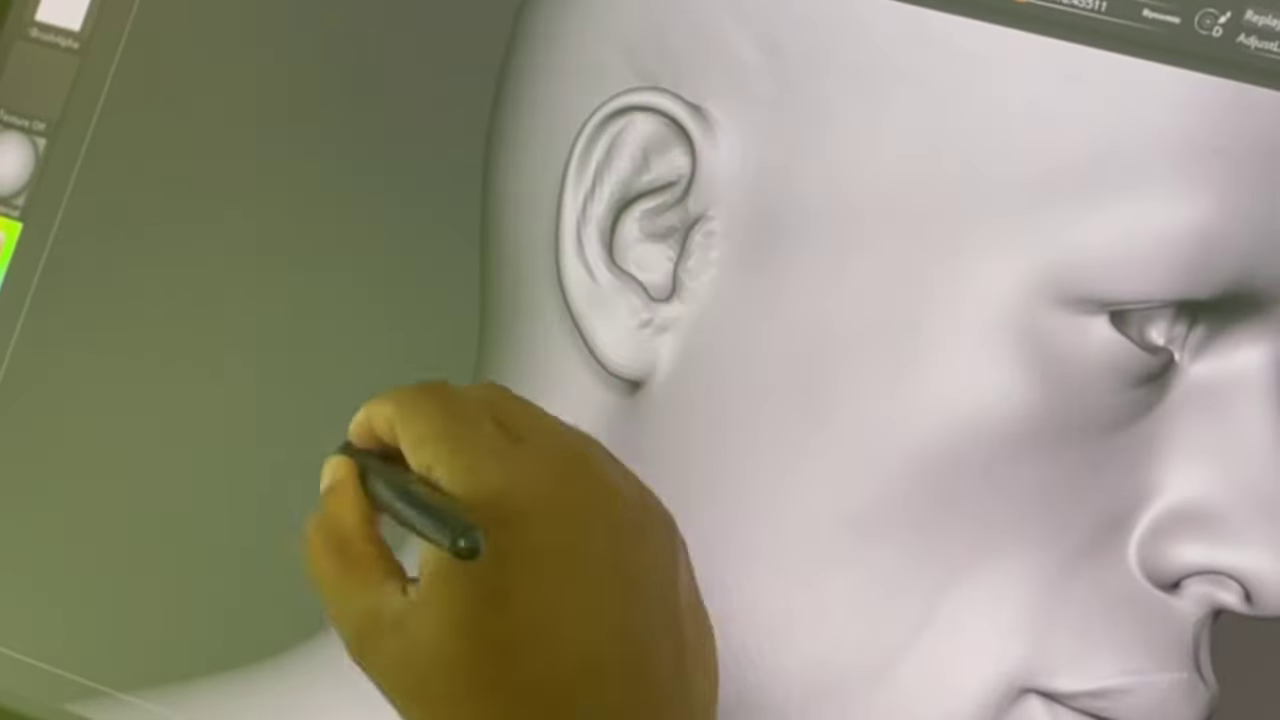
{"action": "mouse_move", "coordinate": [343, 457]}
{"action": "left_mouse_down"}
{"action": "mouse_move", "coordinate": [408, 371]}
{"action": "mouse_move", "coordinate": [306, 457]}
{"action": "left_mouse_up"}
{"action": "left_click_drag", "start_coordinate": [1065, 280], "coordinate": [430, 205]}
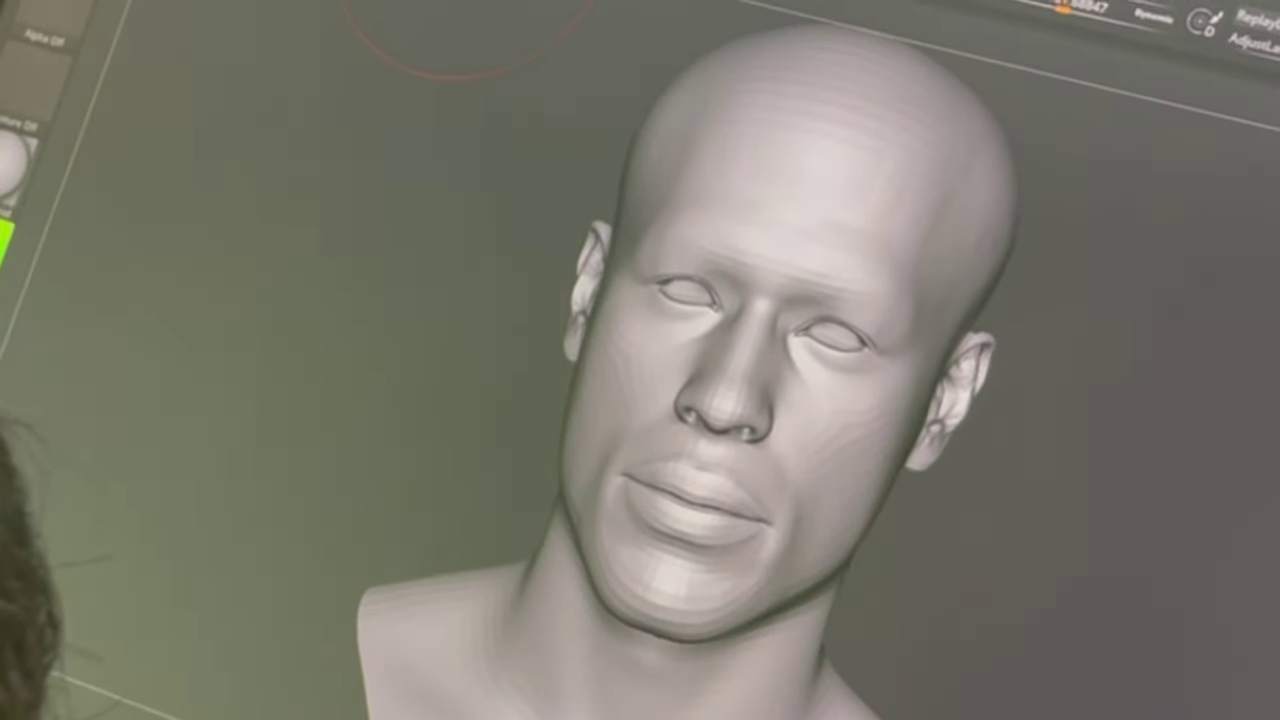
{"action": "left_click_drag", "start_coordinate": [470, 28], "coordinate": [986, 509]}
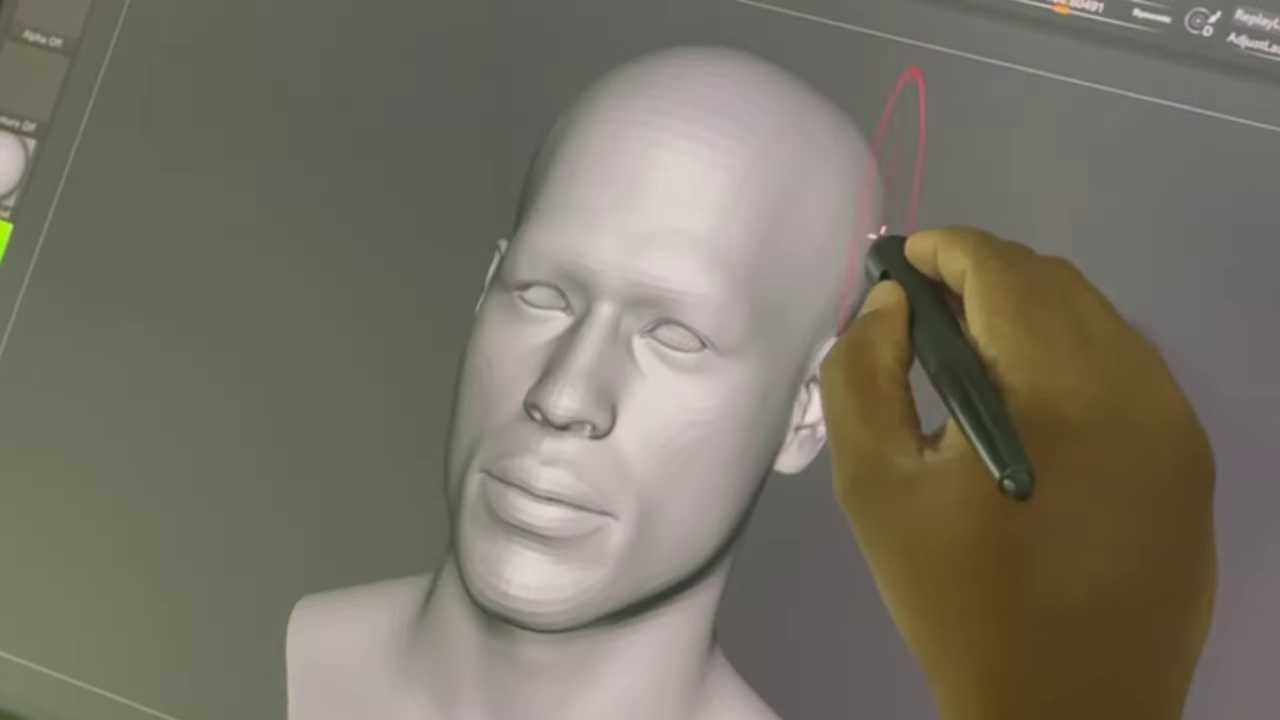
{"action": "mouse_move", "coordinate": [849, 114]}
{"action": "left_mouse_down"}
{"action": "mouse_move", "coordinate": [1054, 251]}
{"action": "mouse_move", "coordinate": [774, 503]}
{"action": "left_mouse_up"}
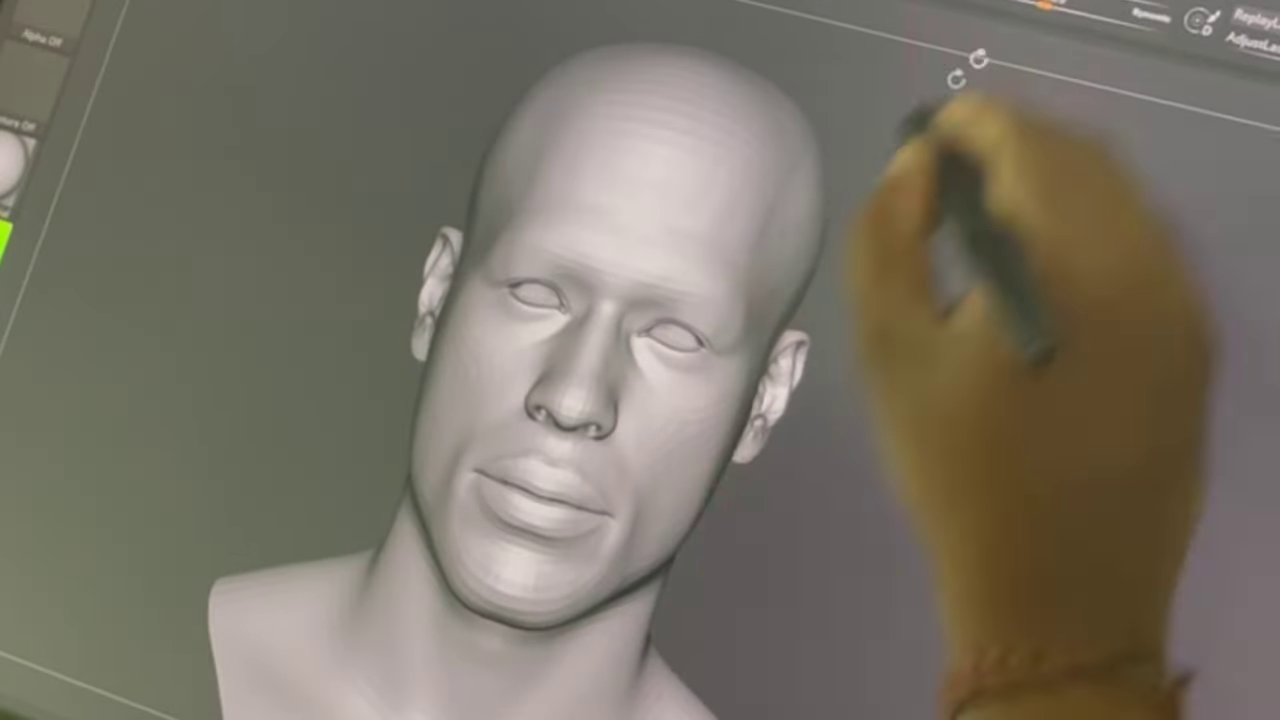
Refine the mouth from a close low view, then frame the whole bust and orbit to check its forms
{"action": "left_click_drag", "start_coordinate": [857, 543], "coordinate": [1012, 35]}
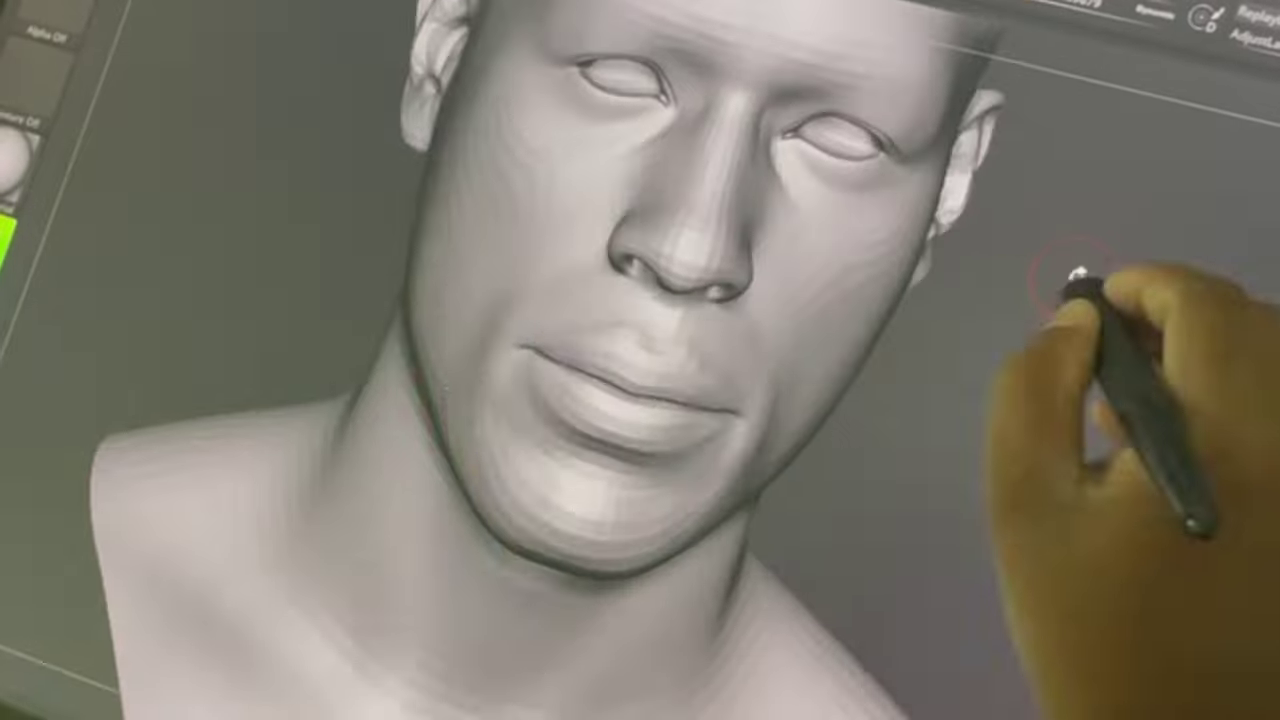
{"action": "mouse_move", "coordinate": [1086, 286]}
{"action": "left_mouse_down"}
{"action": "mouse_move", "coordinate": [1072, 279]}
{"action": "mouse_move", "coordinate": [1063, 420]}
{"action": "left_mouse_up"}
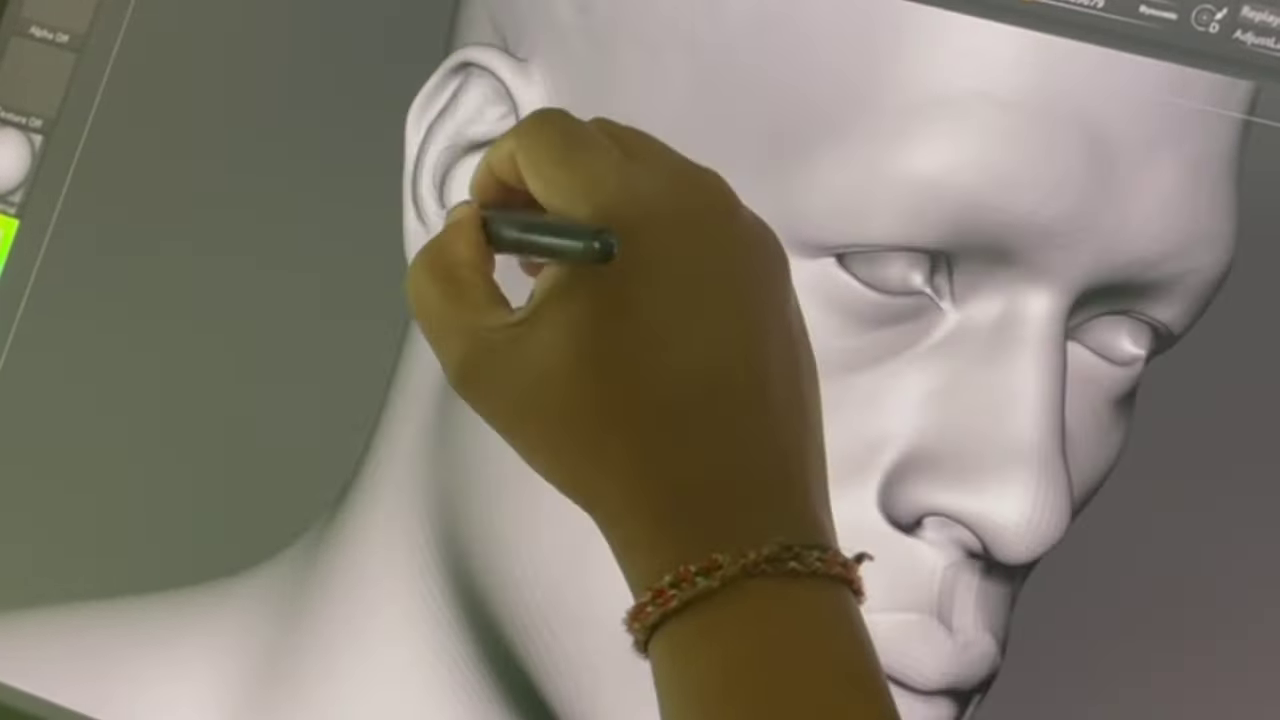
{"action": "left_click_drag", "start_coordinate": [1243, 586], "coordinate": [1228, 470]}
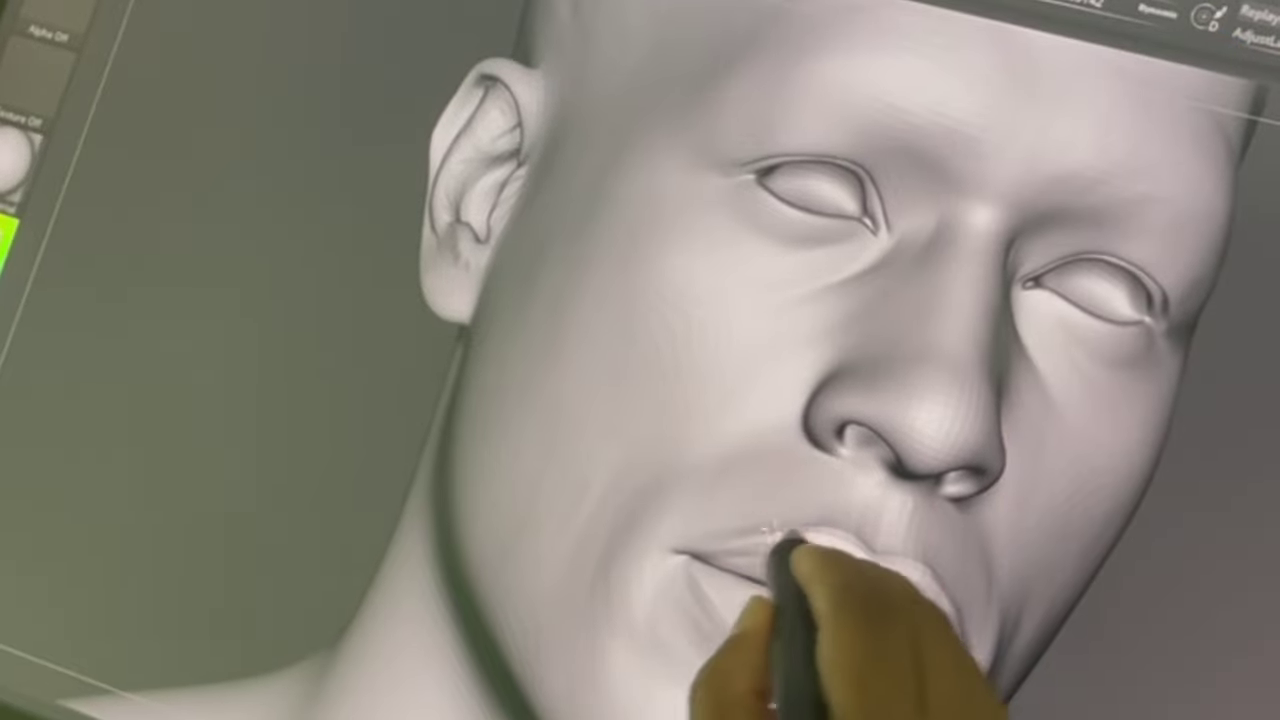
{"action": "key", "text": "f"}
{"action": "left_click_drag", "start_coordinate": [1171, 529], "coordinate": [1035, 480]}
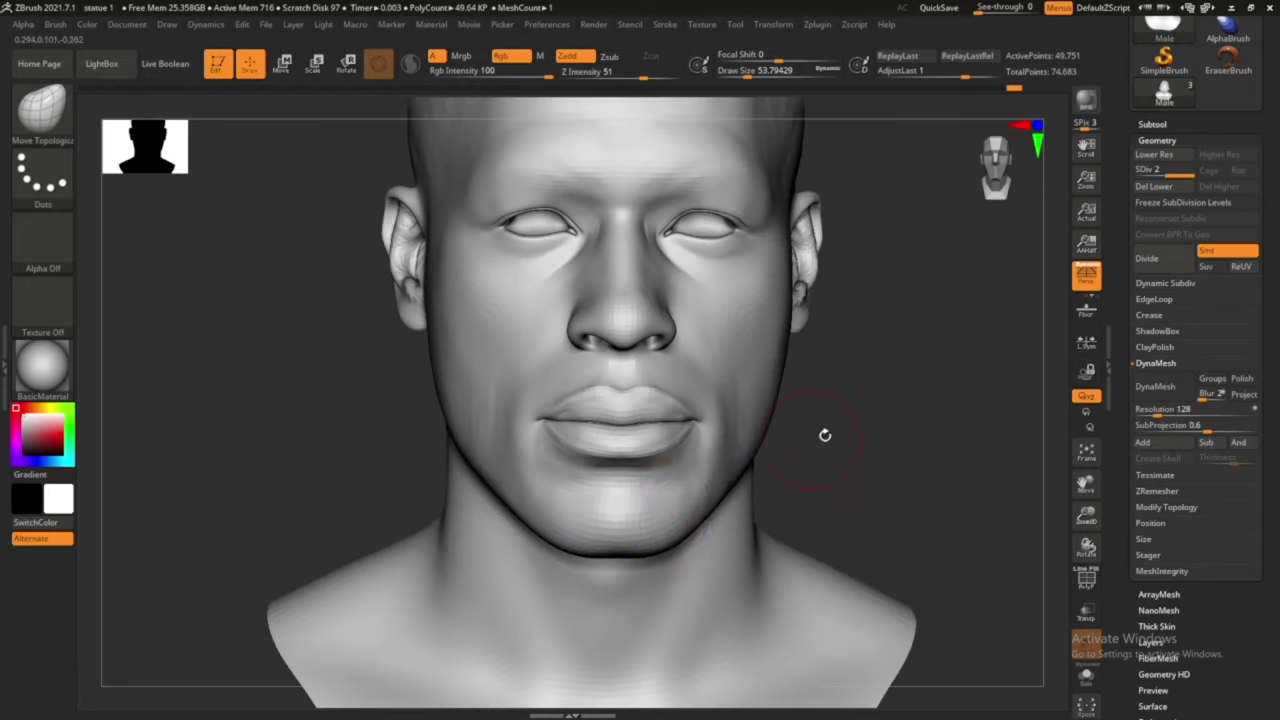
{"action": "mouse_move", "coordinate": [584, 428]}
{"action": "right_mouse_down"}
{"action": "mouse_move", "coordinate": [681, 428]}
{"action": "mouse_move", "coordinate": [826, 391]}
{"action": "right_mouse_up"}
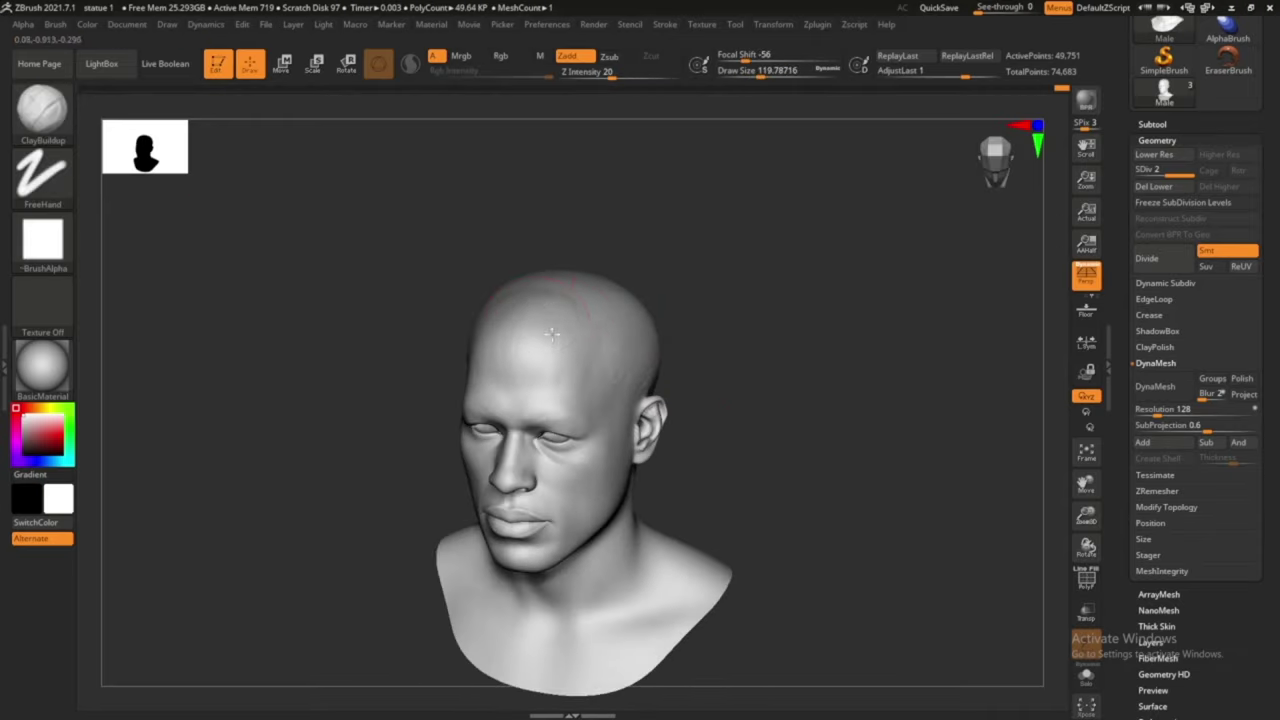
{"action": "mouse_move", "coordinate": [552, 335]}
{"action": "left_mouse_down"}
{"action": "mouse_move", "coordinate": [748, 243]}
{"action": "mouse_move", "coordinate": [494, 303]}
{"action": "mouse_move", "coordinate": [706, 277]}
{"action": "mouse_move", "coordinate": [686, 296]}
{"action": "left_mouse_up"}
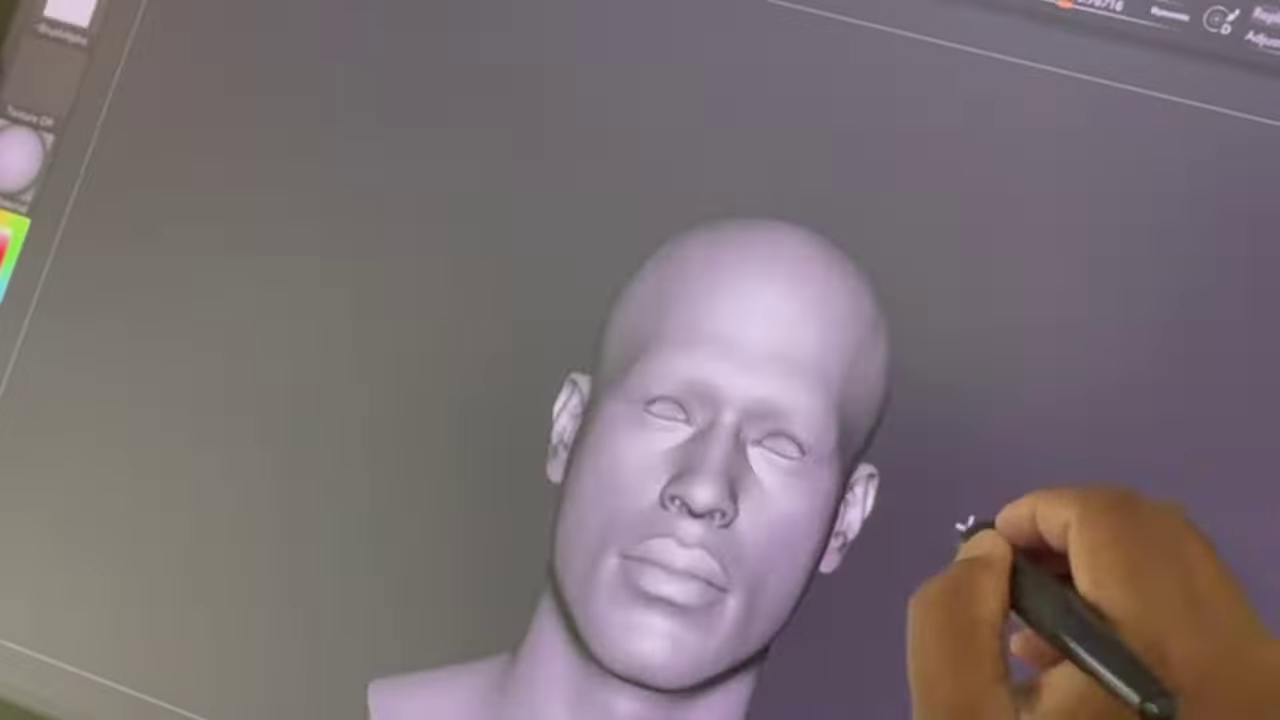
Orbit the head from a frontal view round to its other side to check cheekbones, brow and lips
{"action": "left_click_drag", "start_coordinate": [757, 443], "coordinate": [814, 508]}
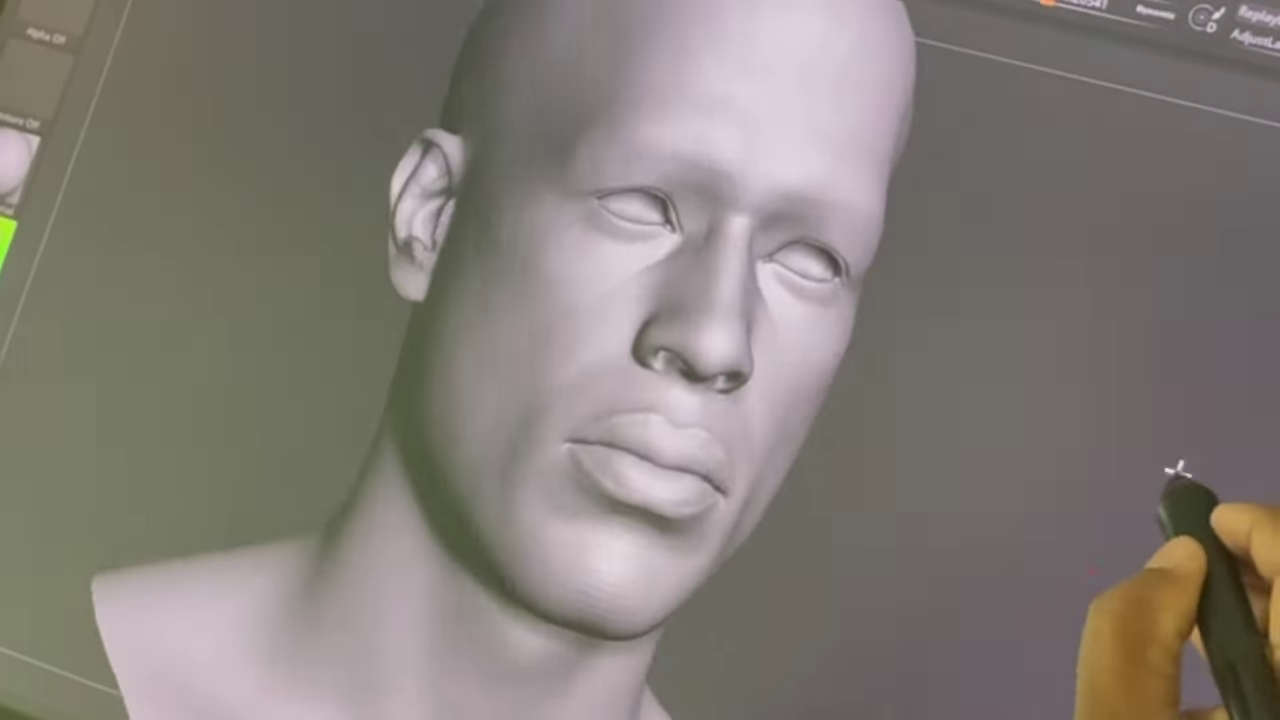
{"action": "left_click_drag", "start_coordinate": [1178, 470], "coordinate": [1143, 471]}
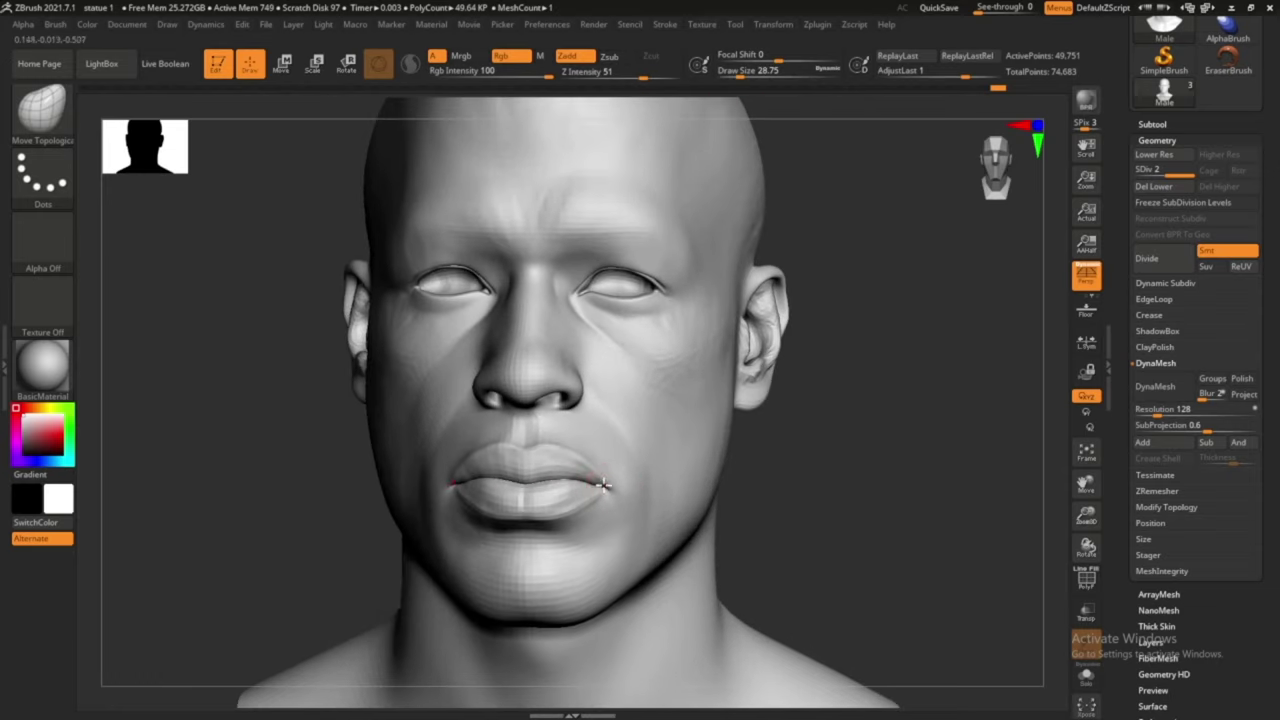
Reduce the brush size to about 49 and reshape the lips, checking them from below and front
{"action": "left_click_drag", "start_coordinate": [906, 391], "coordinate": [842, 300]}
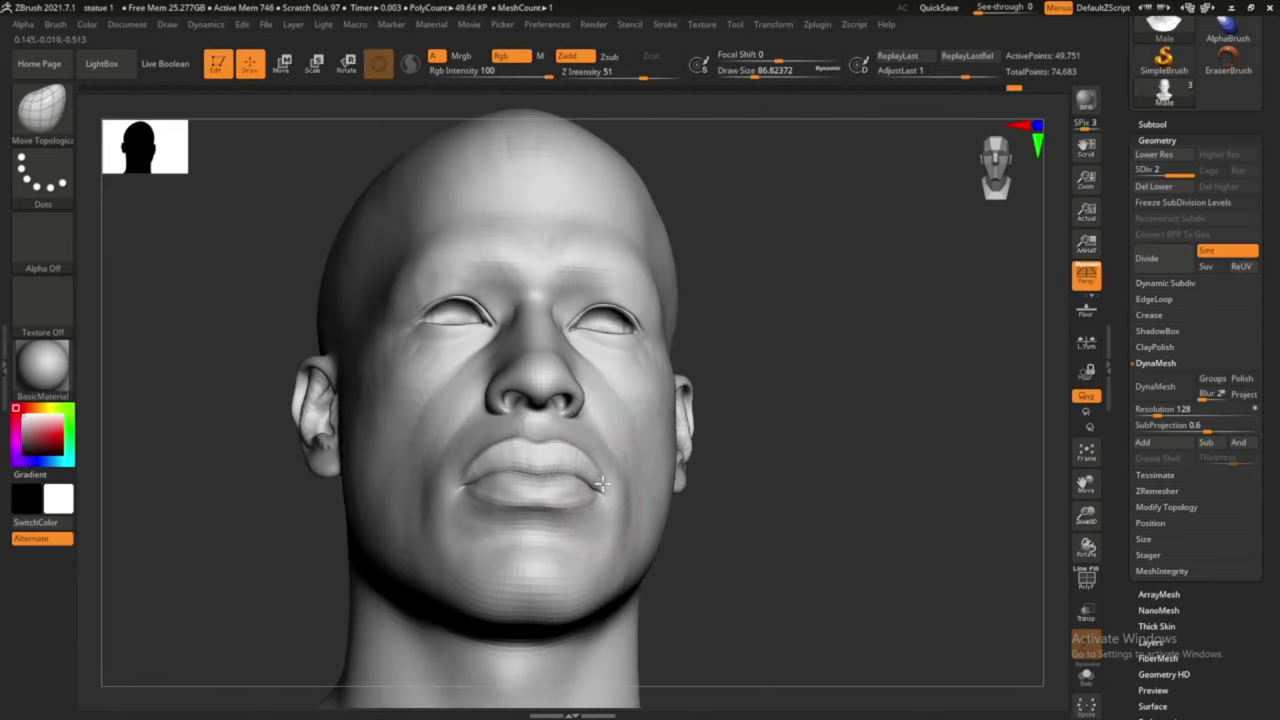
{"action": "key", "text": "bracketleft"}
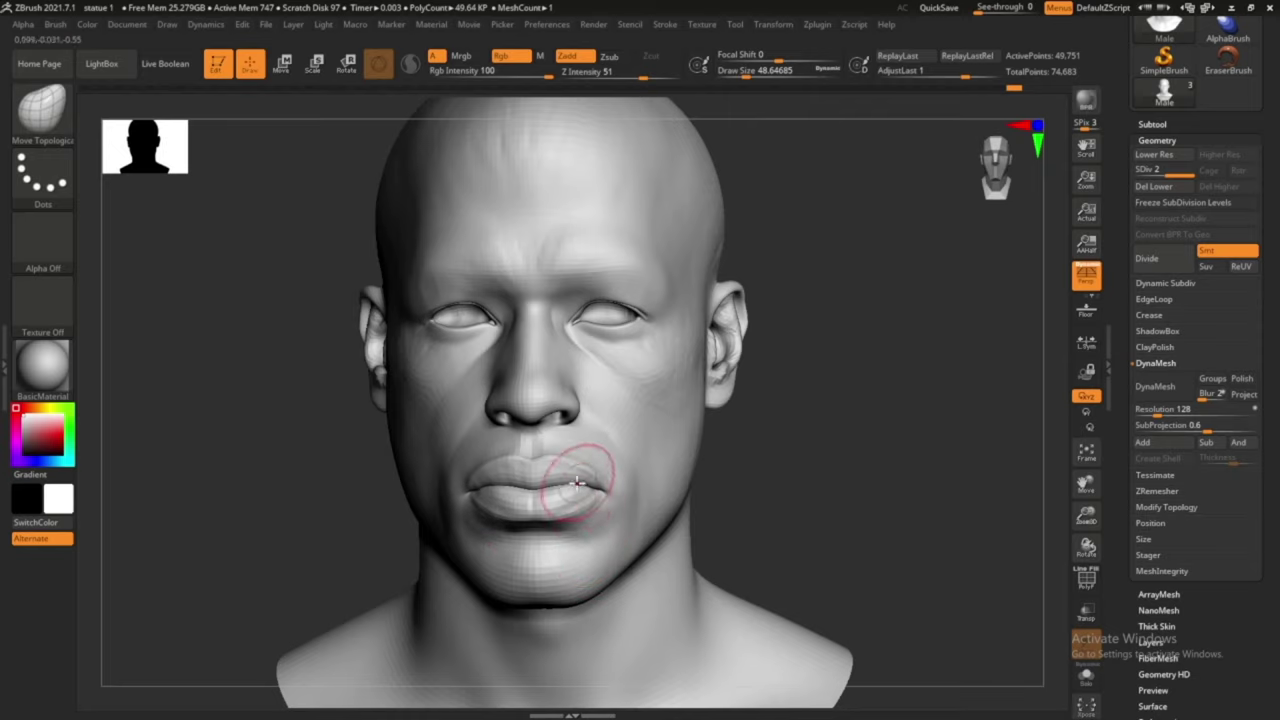
{"action": "left_click_drag", "start_coordinate": [786, 380], "coordinate": [774, 289]}
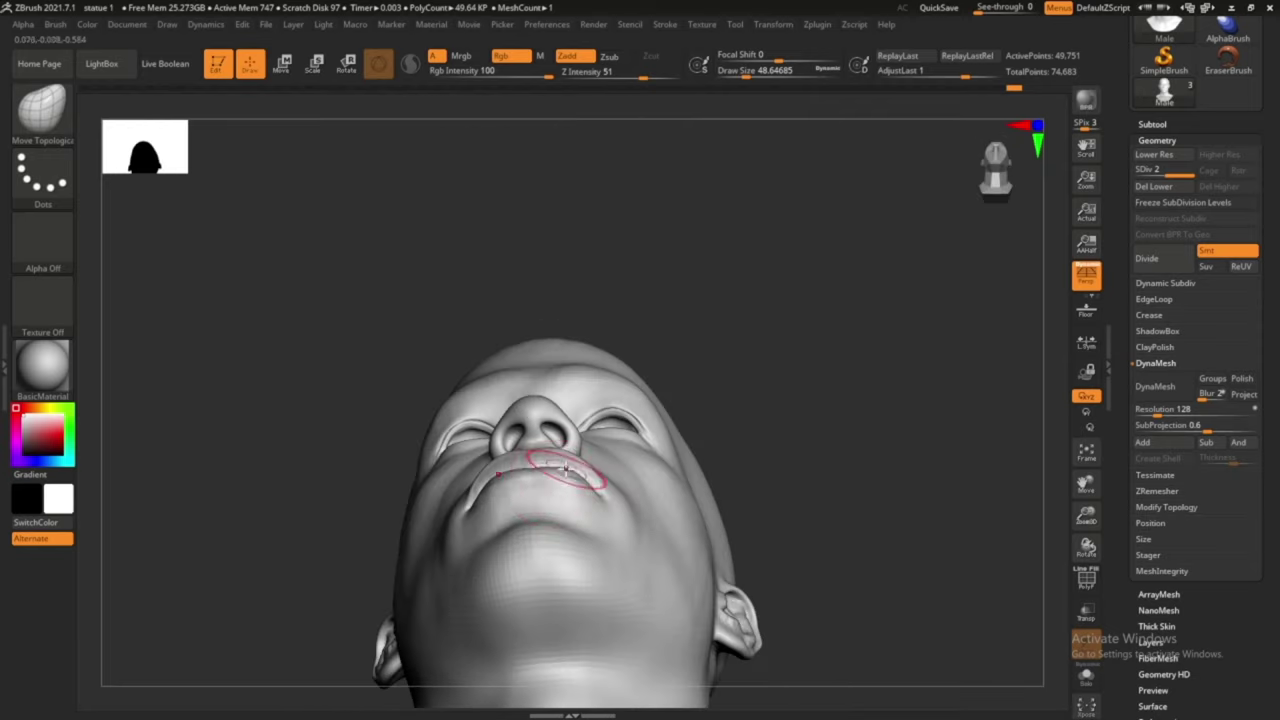
{"action": "left_click_drag", "start_coordinate": [775, 420], "coordinate": [789, 426], "text": "shift"}
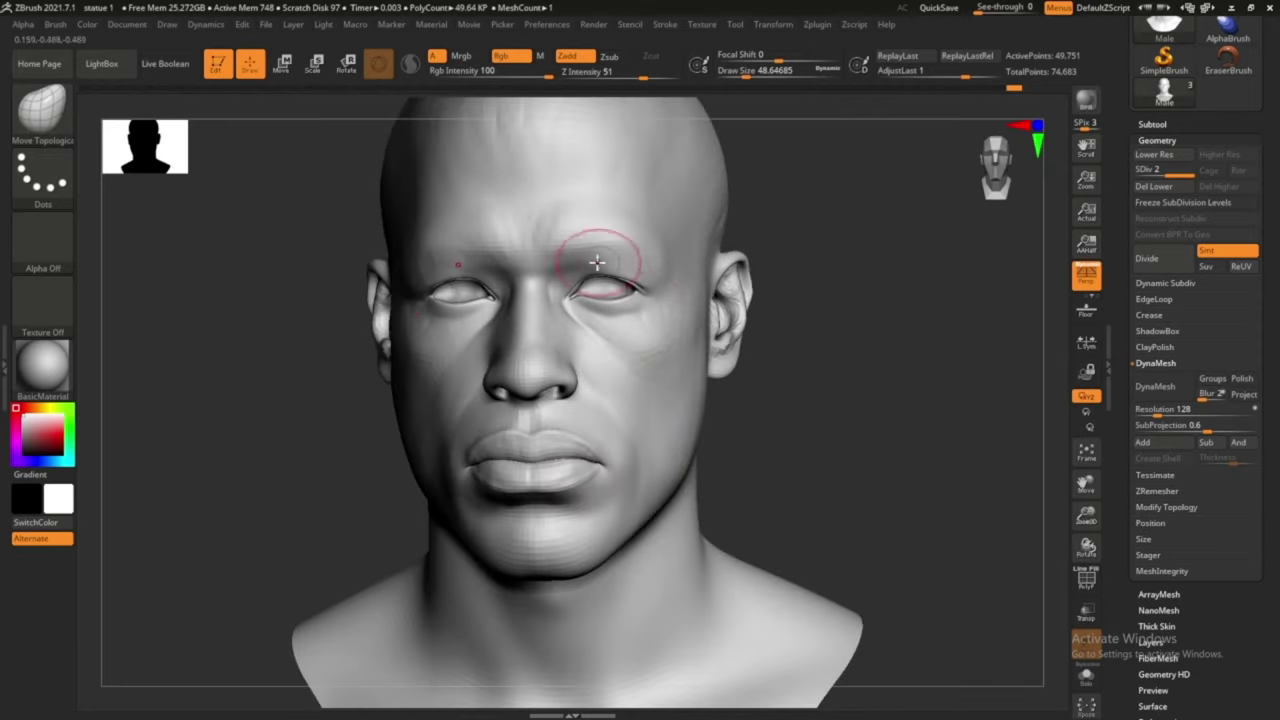
{"action": "left_click_drag", "start_coordinate": [860, 317], "coordinate": [537, 465], "text": "alt"}
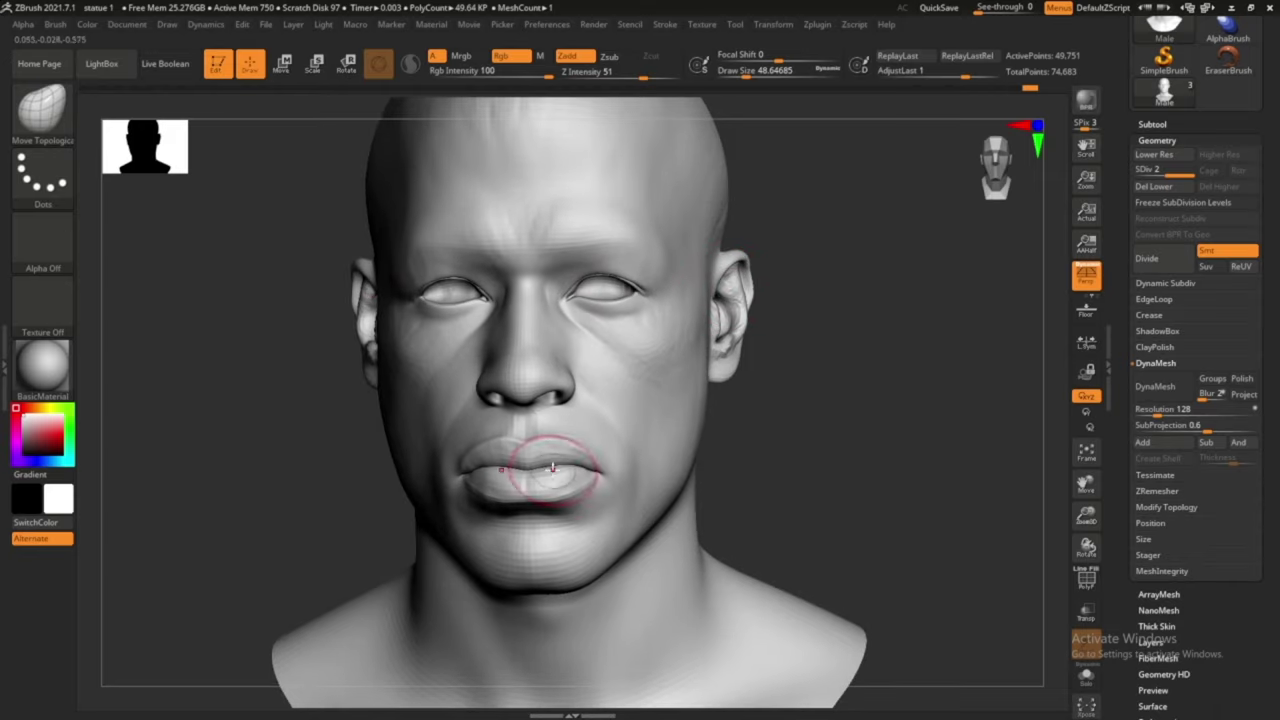
Switch to ClayBuildup (B, C) and build up the cheeks and lower face, reframing to check the head
{"action": "key", "text": "b"}
{"action": "key", "text": "c"}
{"action": "key", "text": "b"}
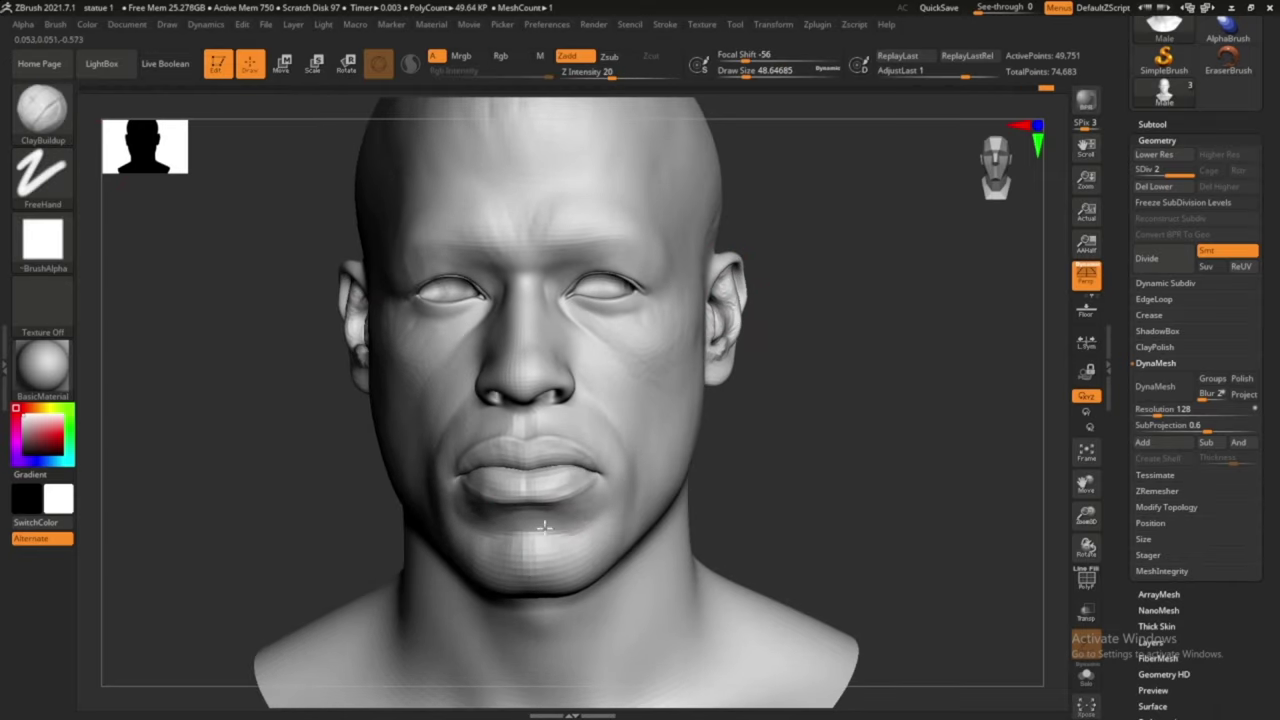
{"action": "left_click_drag", "start_coordinate": [766, 429], "coordinate": [540, 290], "text": "alt"}
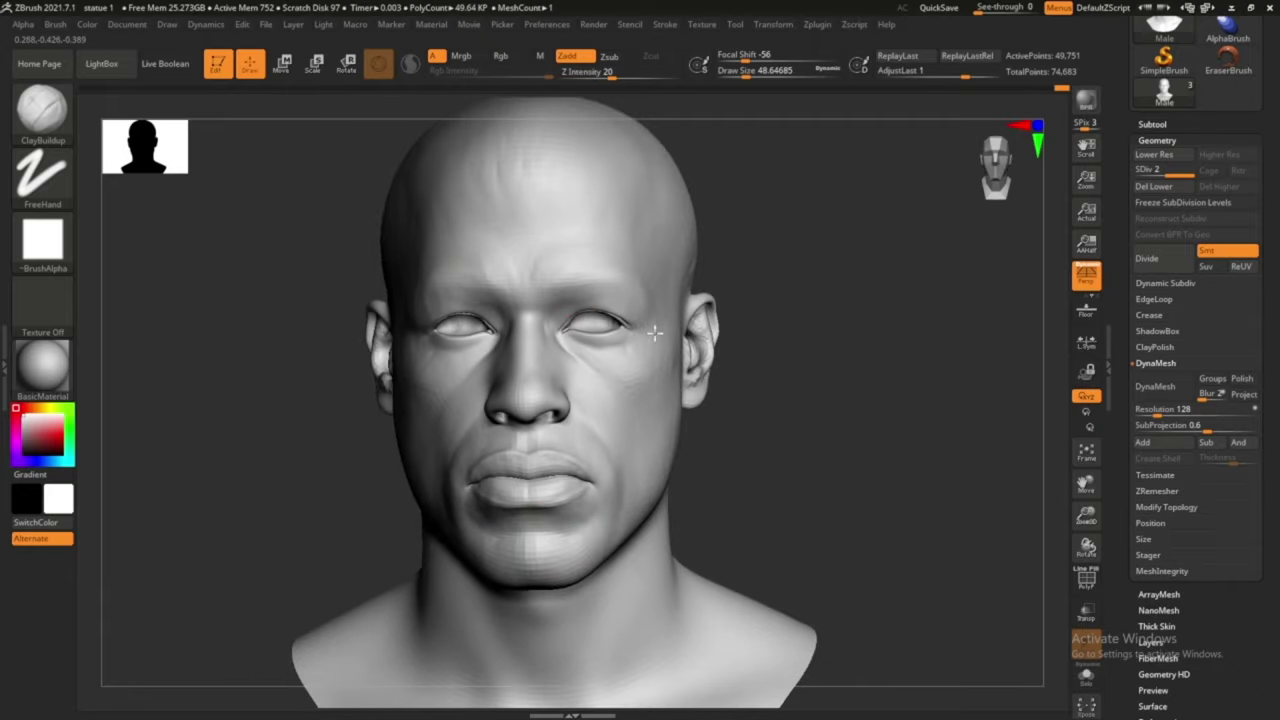
{"action": "mouse_move", "coordinate": [655, 333]}
{"action": "left_mouse_down"}
{"action": "mouse_move", "coordinate": [857, 300]}
{"action": "mouse_move", "coordinate": [866, 340]}
{"action": "left_mouse_up"}
{"action": "left_click_drag", "start_coordinate": [340, 491], "coordinate": [642, 468], "text": "alt"}
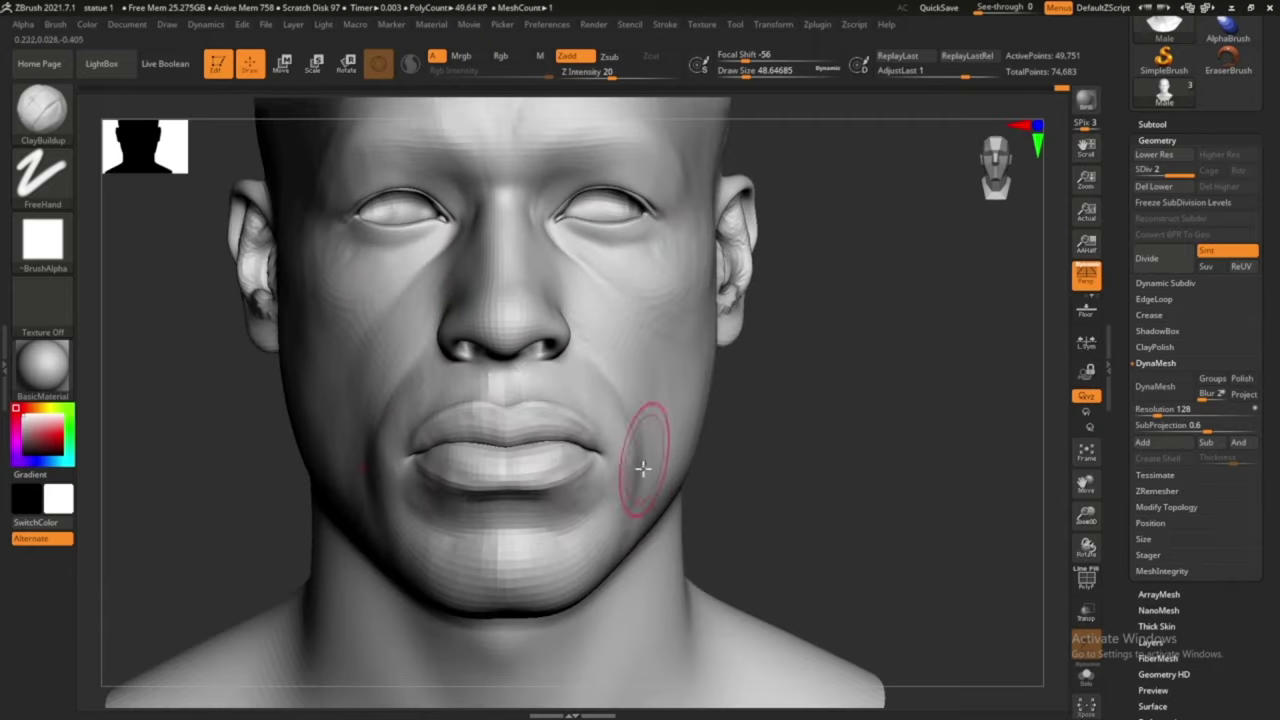
{"action": "left_click_drag", "start_coordinate": [726, 537], "coordinate": [467, 405], "text": "alt"}
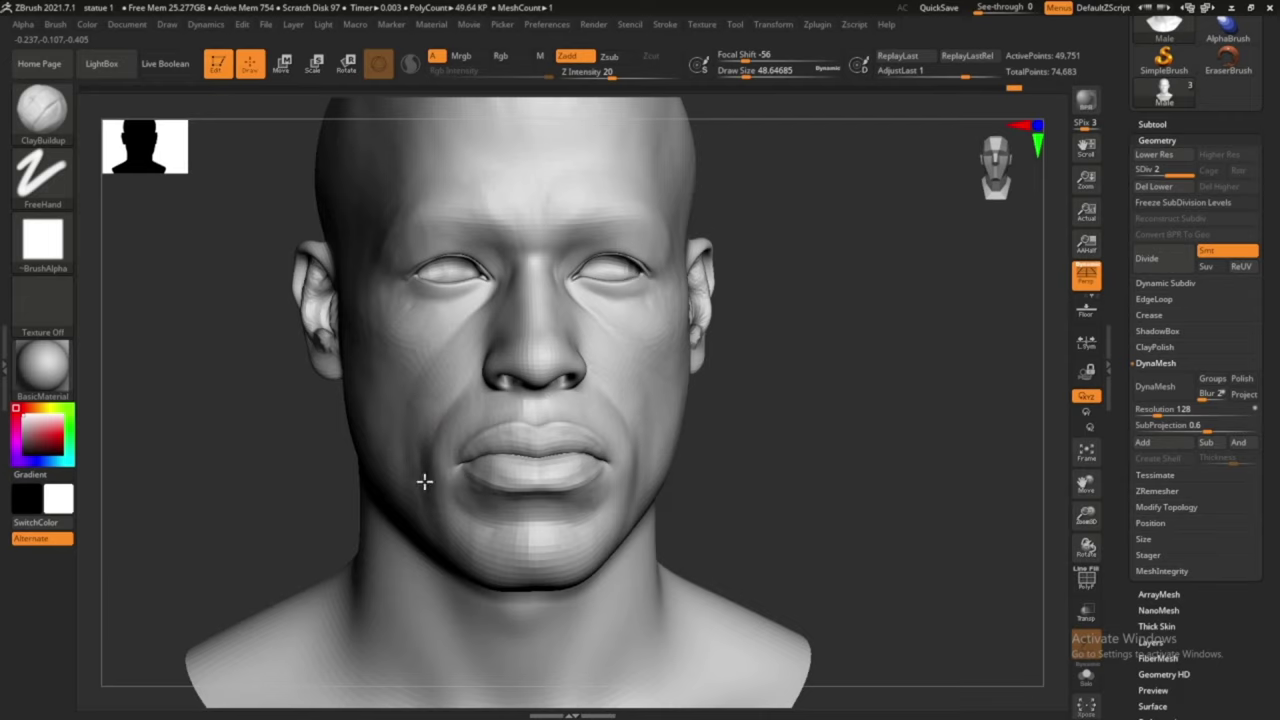
{"action": "key", "text": "f"}
{"action": "left_click_drag", "start_coordinate": [820, 406], "coordinate": [829, 406]}
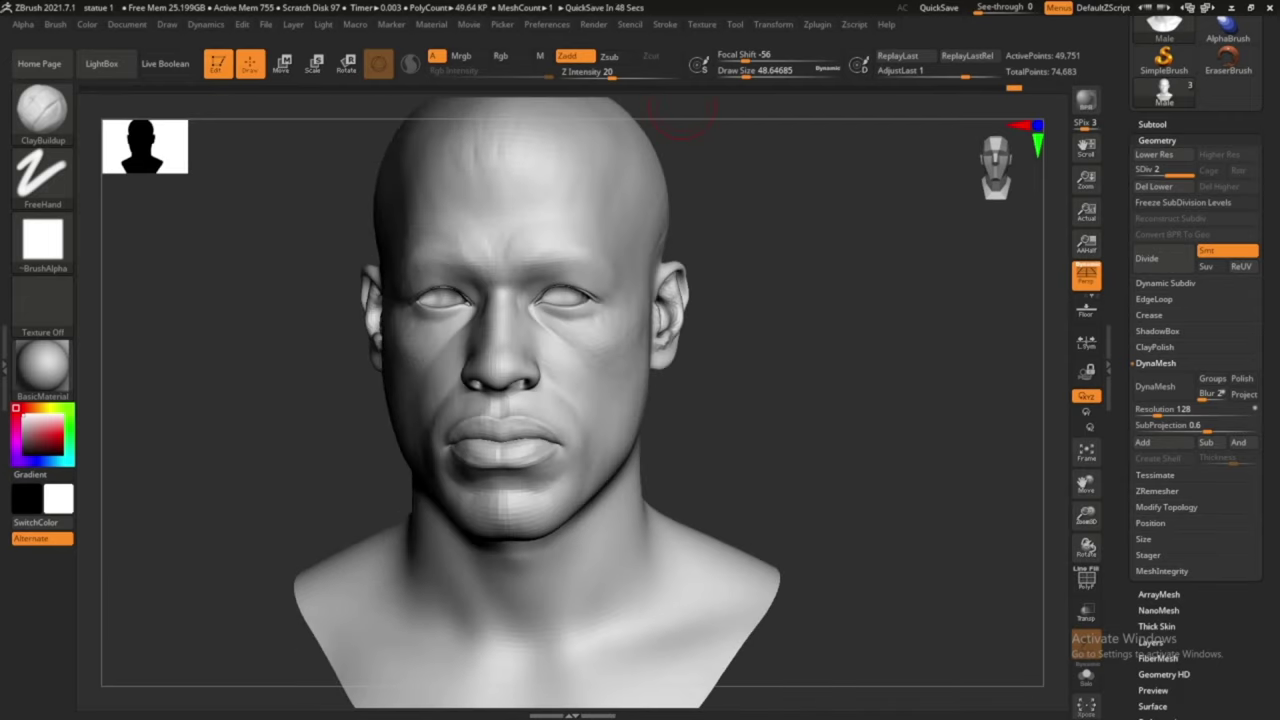
{"action": "left_click_drag", "start_coordinate": [680, 115], "coordinate": [840, 423], "text": "alt"}
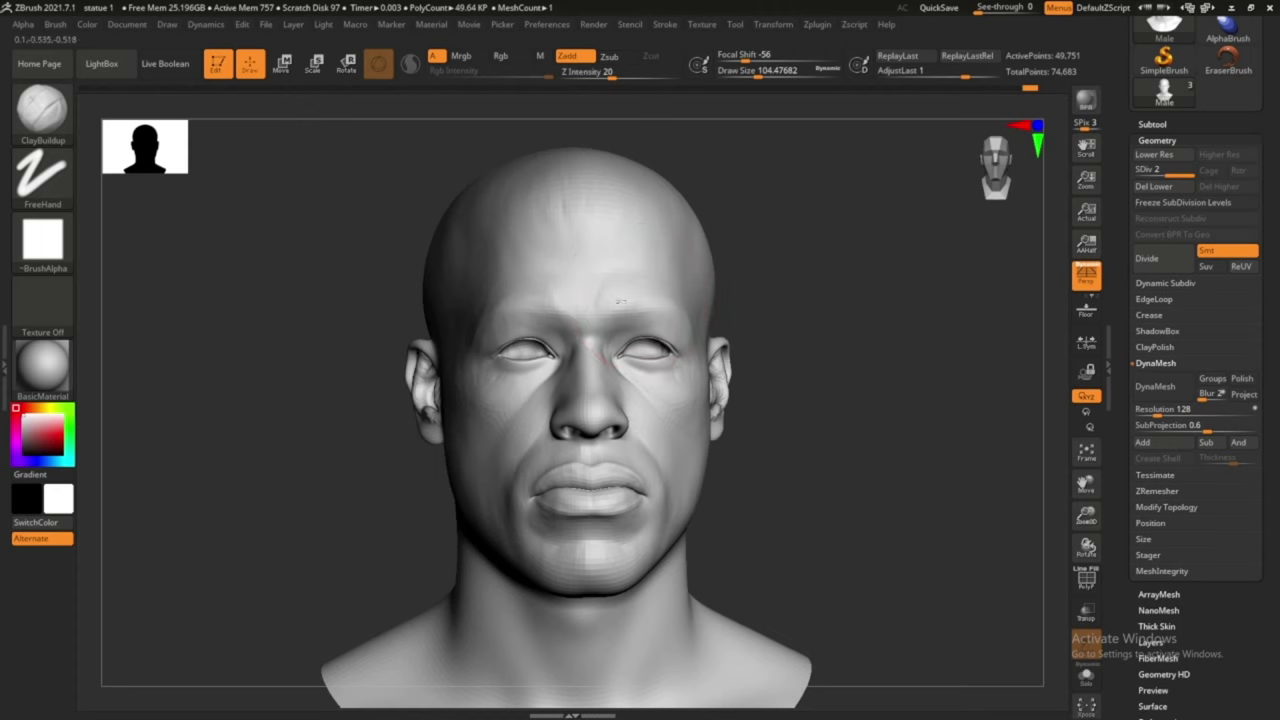
{"action": "mouse_move", "coordinate": [830, 300]}
{"action": "left_mouse_down"}
{"action": "mouse_move", "coordinate": [797, 386]}
{"action": "mouse_move", "coordinate": [833, 369]}
{"action": "left_mouse_up"}
Switch to Move Topological (B, M, T) and push the side of the skull, checking from front and three-quarter views
{"action": "key", "text": "b"}
{"action": "key", "text": "m"}
{"action": "key", "text": "t"}
{"action": "key", "text": "f"}
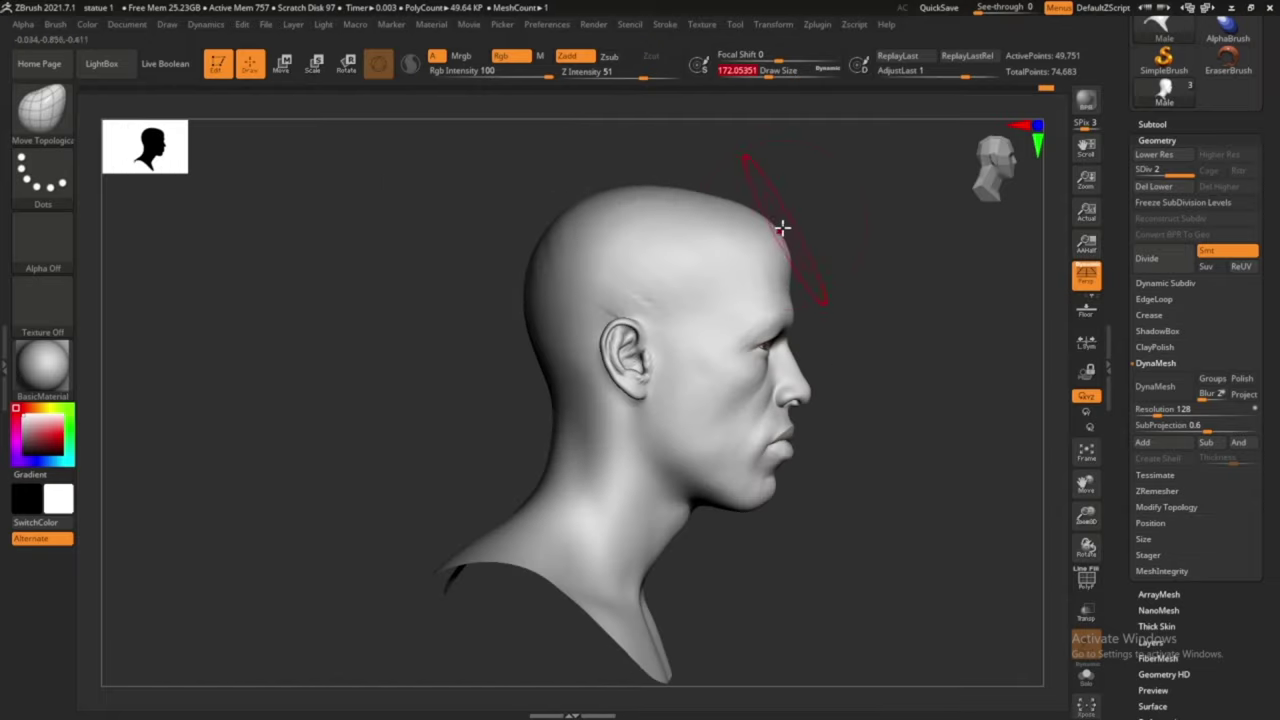
{"action": "mouse_move", "coordinate": [782, 228]}
{"action": "left_mouse_down"}
{"action": "mouse_move", "coordinate": [863, 306]}
{"action": "mouse_move", "coordinate": [704, 329]}
{"action": "left_mouse_up"}
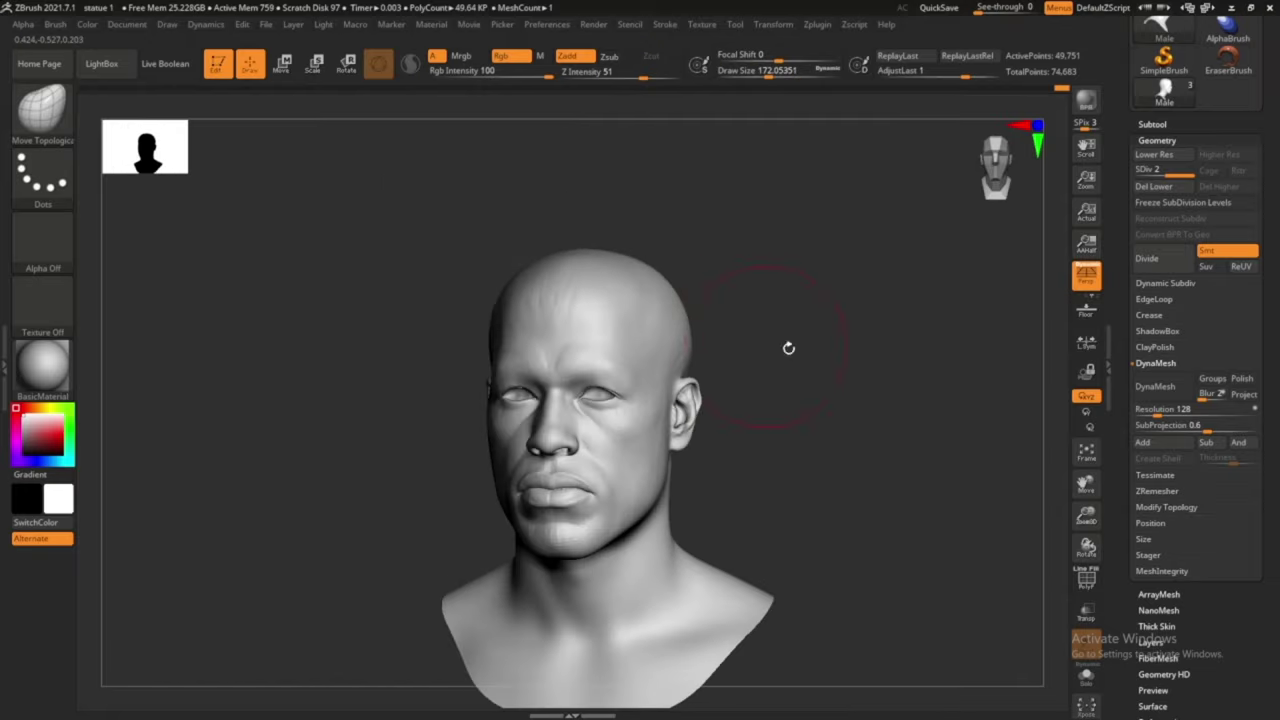
{"action": "mouse_move", "coordinate": [788, 348]}
{"action": "left_mouse_down"}
{"action": "mouse_move", "coordinate": [749, 320]}
{"action": "mouse_move", "coordinate": [857, 171]}
{"action": "mouse_move", "coordinate": [537, 434]}
{"action": "left_mouse_up"}
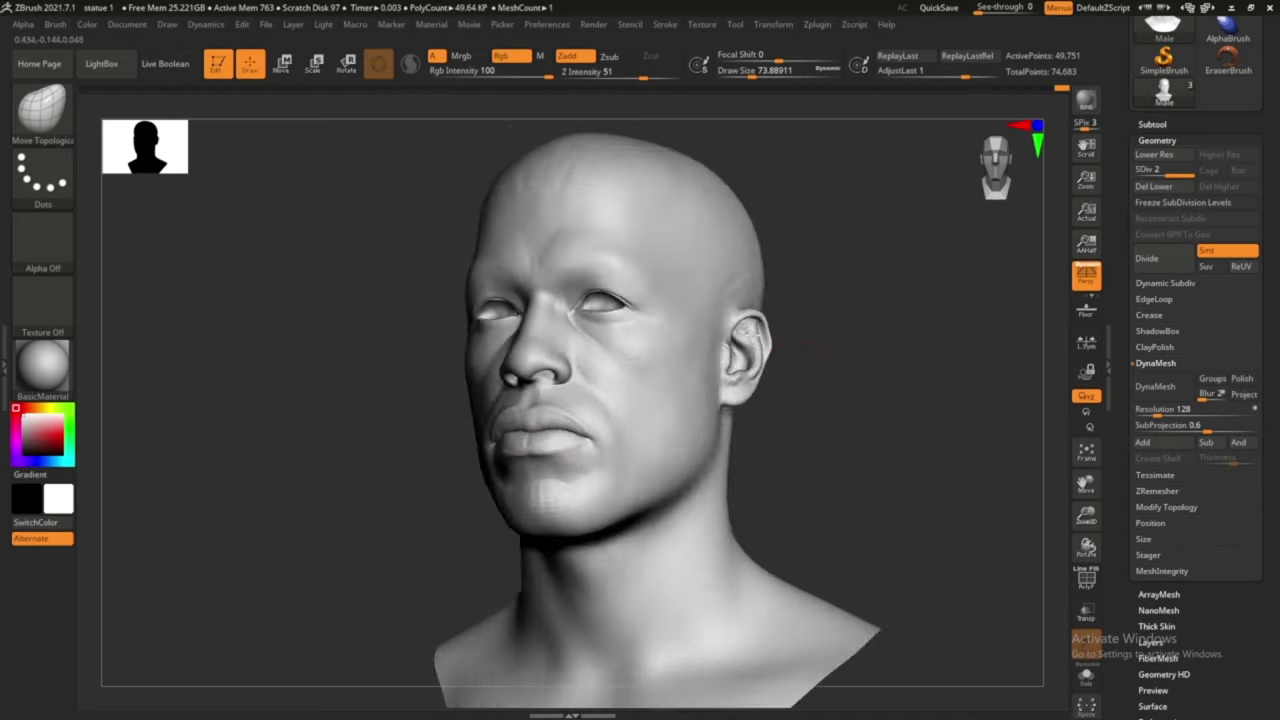
{"action": "mouse_move", "coordinate": [800, 380]}
{"action": "left_mouse_down"}
{"action": "mouse_move", "coordinate": [723, 346]}
{"action": "mouse_move", "coordinate": [780, 434]}
{"action": "mouse_move", "coordinate": [771, 423]}
{"action": "mouse_move", "coordinate": [586, 534]}
{"action": "mouse_move", "coordinate": [808, 408]}
{"action": "mouse_move", "coordinate": [823, 434]}
{"action": "mouse_move", "coordinate": [446, 428]}
{"action": "mouse_move", "coordinate": [746, 451]}
{"action": "mouse_move", "coordinate": [837, 386]}
{"action": "mouse_move", "coordinate": [389, 337]}
{"action": "mouse_move", "coordinate": [673, 363]}
{"action": "left_mouse_up"}
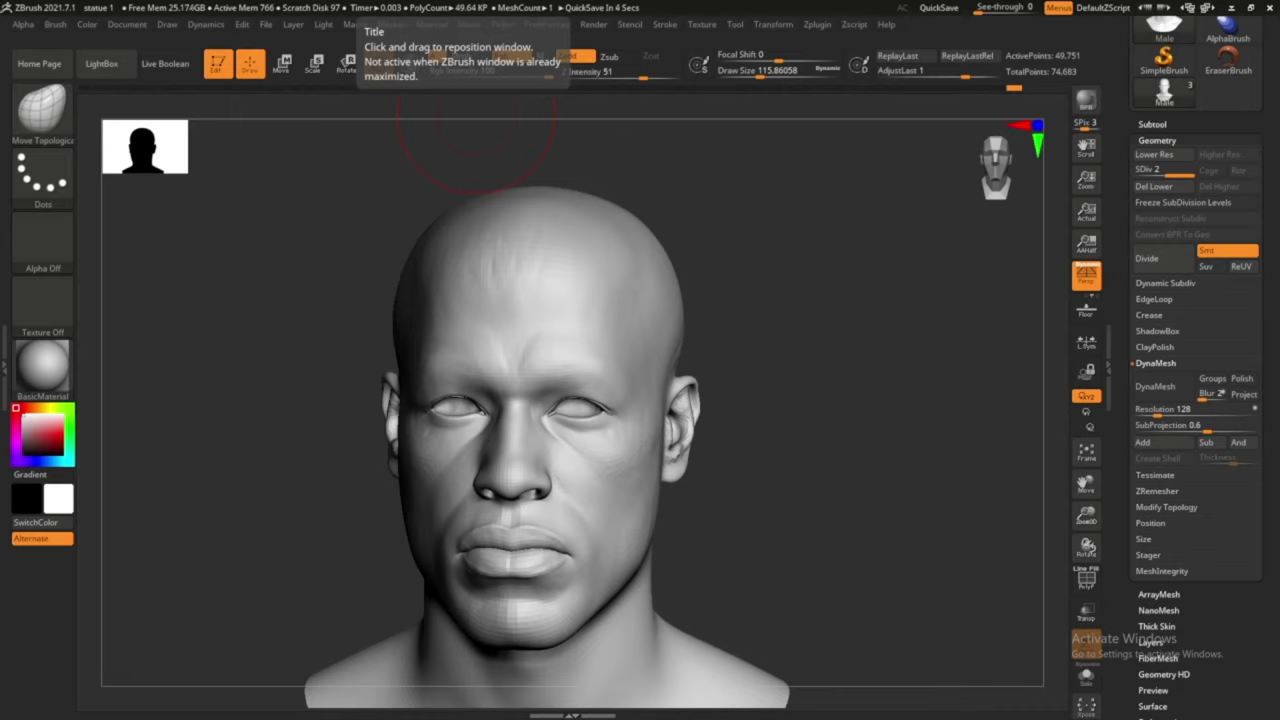
{"action": "mouse_move", "coordinate": [475, 140]}
{"action": "left_mouse_down"}
{"action": "mouse_move", "coordinate": [637, 386]}
{"action": "mouse_move", "coordinate": [748, 73]}
{"action": "left_mouse_up"}
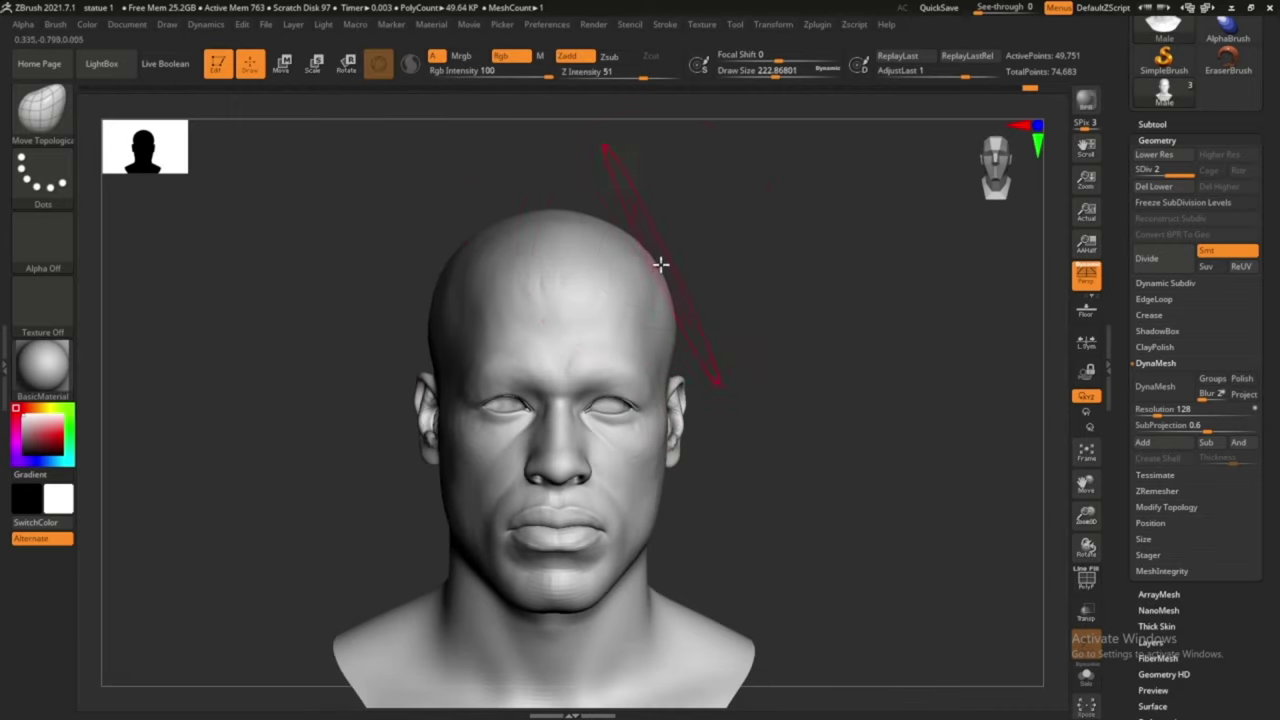
{"action": "mouse_move", "coordinate": [660, 264]}
{"action": "left_mouse_down"}
{"action": "mouse_move", "coordinate": [643, 229]}
{"action": "mouse_move", "coordinate": [720, 240]}
{"action": "mouse_move", "coordinate": [683, 352]}
{"action": "mouse_move", "coordinate": [817, 357]}
{"action": "mouse_move", "coordinate": [777, 471]}
{"action": "mouse_move", "coordinate": [777, 263]}
{"action": "mouse_move", "coordinate": [940, 347]}
{"action": "mouse_move", "coordinate": [874, 363]}
{"action": "mouse_move", "coordinate": [757, 94]}
{"action": "mouse_move", "coordinate": [620, 337]}
{"action": "mouse_move", "coordinate": [843, 337]}
{"action": "mouse_move", "coordinate": [663, 523]}
{"action": "mouse_move", "coordinate": [837, 357]}
{"action": "mouse_move", "coordinate": [700, 300]}
{"action": "left_mouse_up"}
Save the project as 'Morpheus base' in the Ztl folder
{"action": "left_click", "coordinate": [293, 24]}
{"action": "left_click", "coordinate": [265, 24]}
{"action": "left_click", "coordinate": [330, 45]}
{"action": "type", "text": "Morpheus ba"}
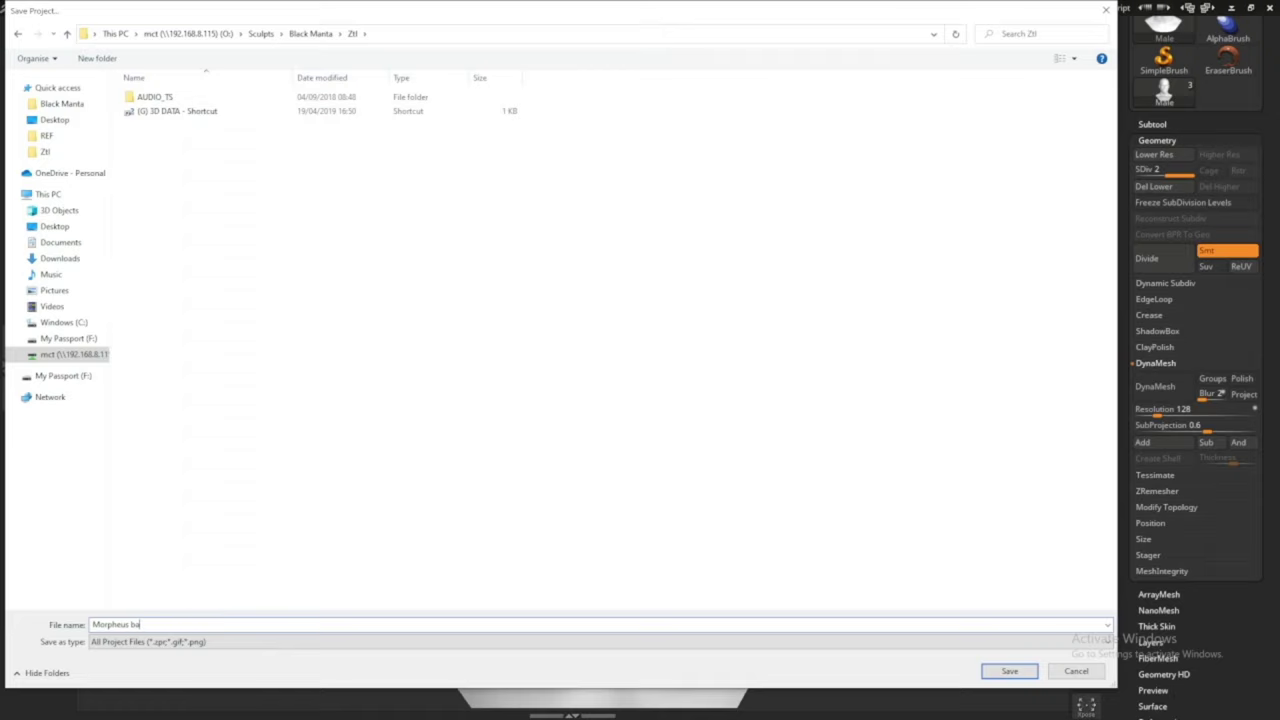
{"action": "type", "text": "se"}
{"action": "key", "text": "Return"}
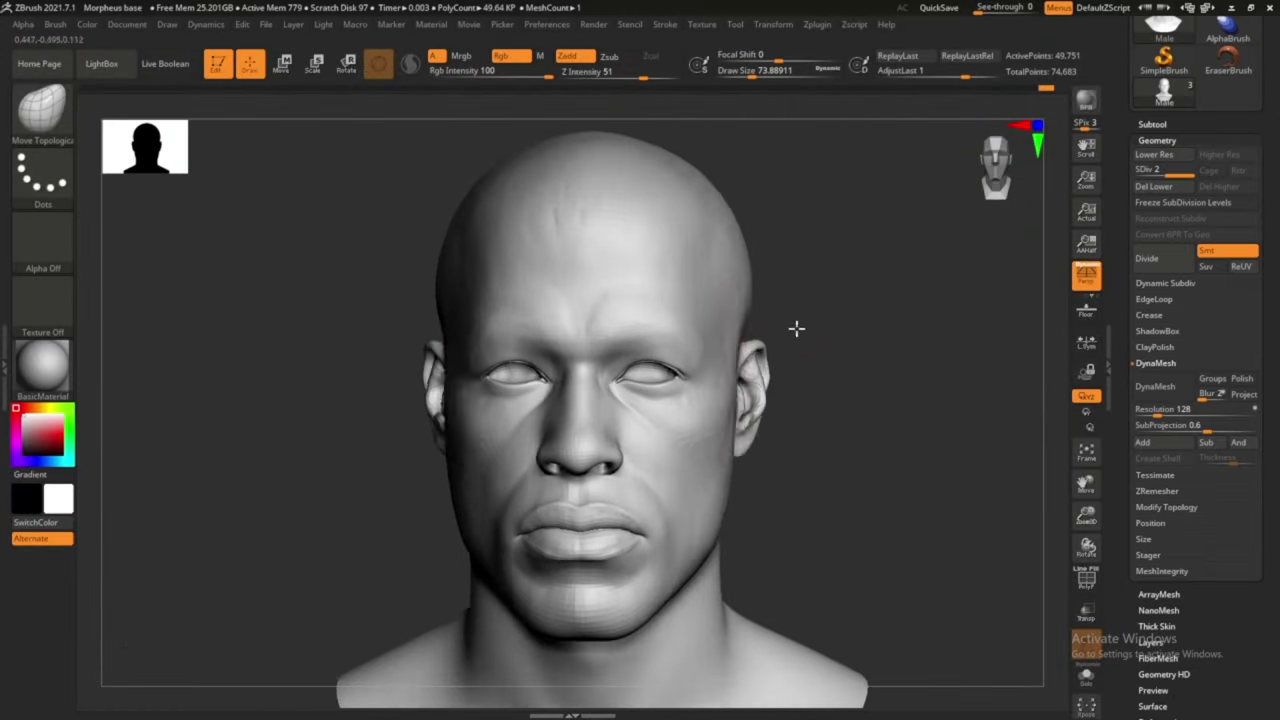
Orbit the bust to inspect it from front, three-quarter, side, right-ear and back views
{"action": "mouse_move", "coordinate": [797, 329]}
{"action": "left_mouse_down"}
{"action": "mouse_move", "coordinate": [760, 286]}
{"action": "mouse_move", "coordinate": [854, 329]}
{"action": "left_mouse_up"}
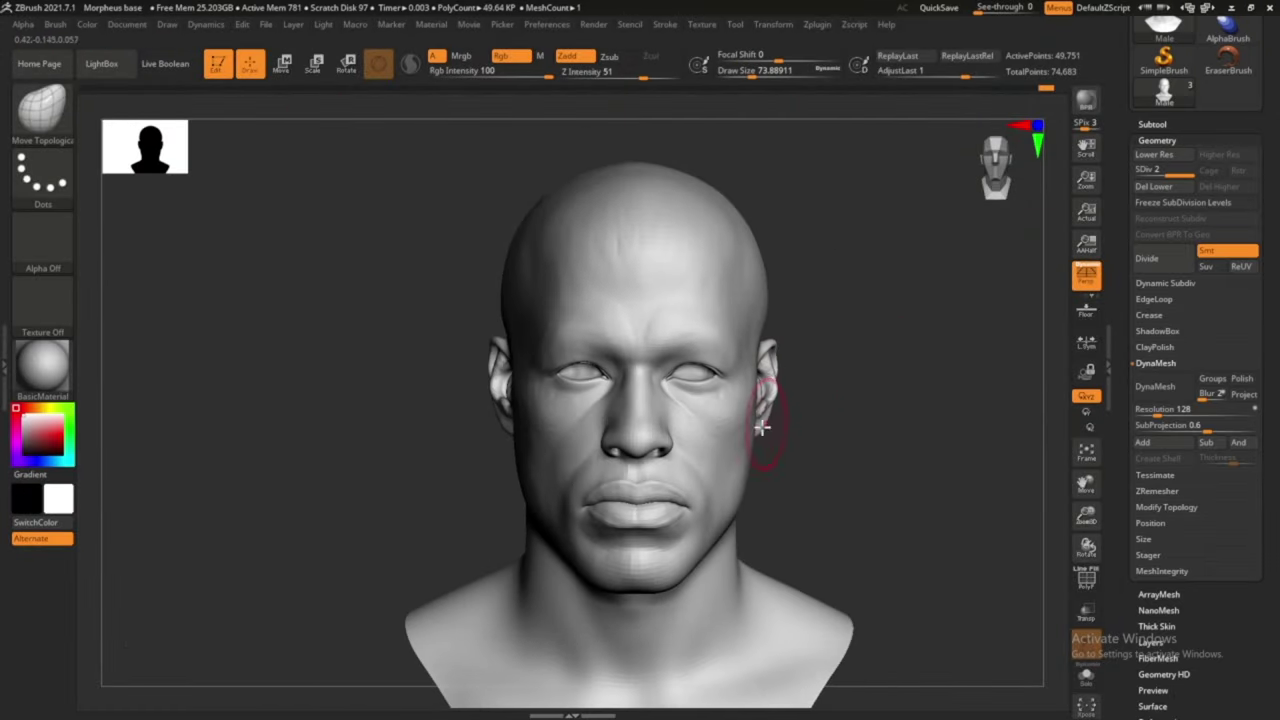
{"action": "left_click_drag", "start_coordinate": [761, 428], "coordinate": [840, 398]}
{"action": "mouse_move", "coordinate": [697, 500]}
{"action": "left_mouse_down"}
{"action": "mouse_move", "coordinate": [754, 334]}
{"action": "mouse_move", "coordinate": [755, 84]}
{"action": "left_mouse_up"}
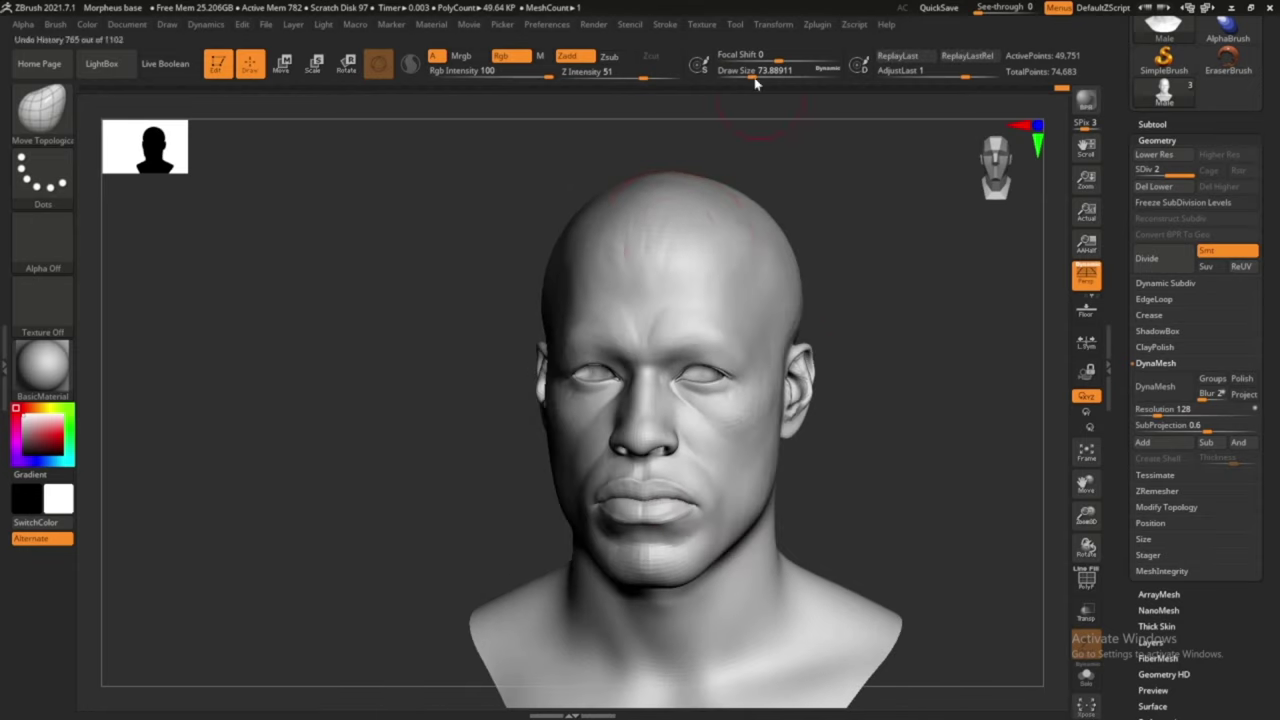
{"action": "right_click_drag", "start_coordinate": [755, 425], "coordinate": [680, 490]}
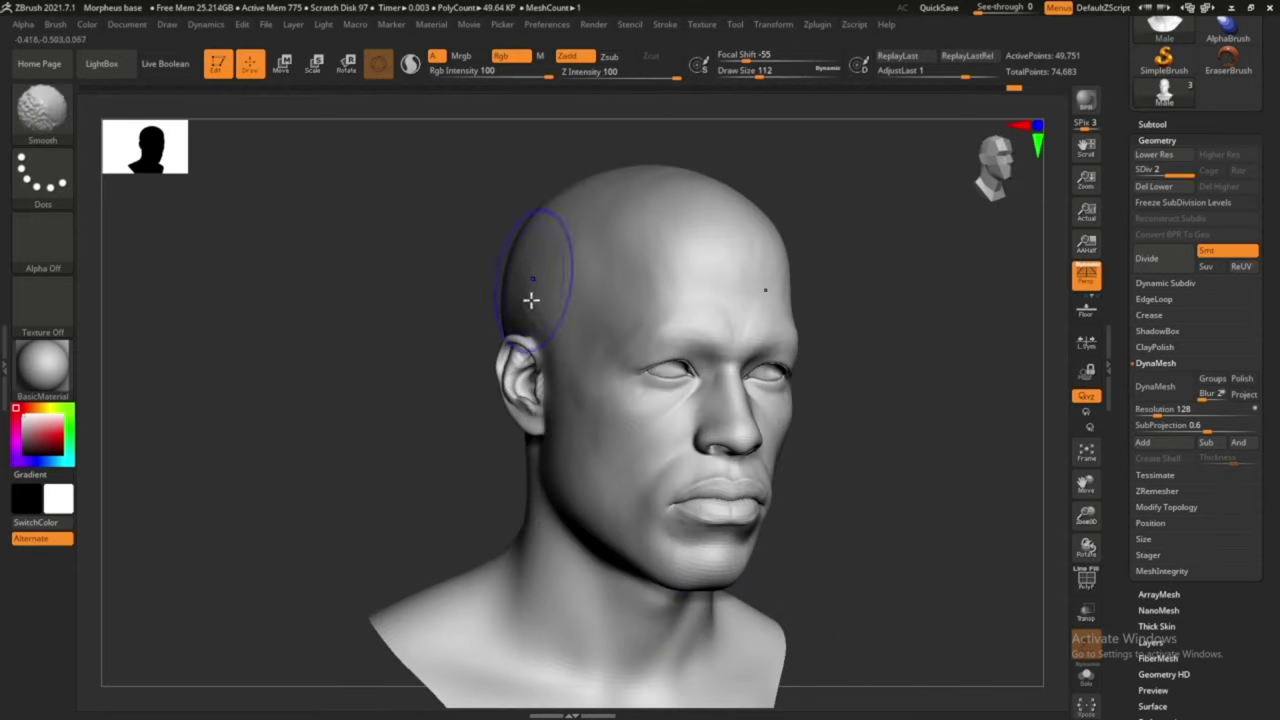
{"action": "mouse_move", "coordinate": [873, 403]}
{"action": "left_mouse_down"}
{"action": "mouse_move", "coordinate": [880, 443]}
{"action": "mouse_move", "coordinate": [843, 374]}
{"action": "mouse_move", "coordinate": [731, 534]}
{"action": "left_mouse_up"}
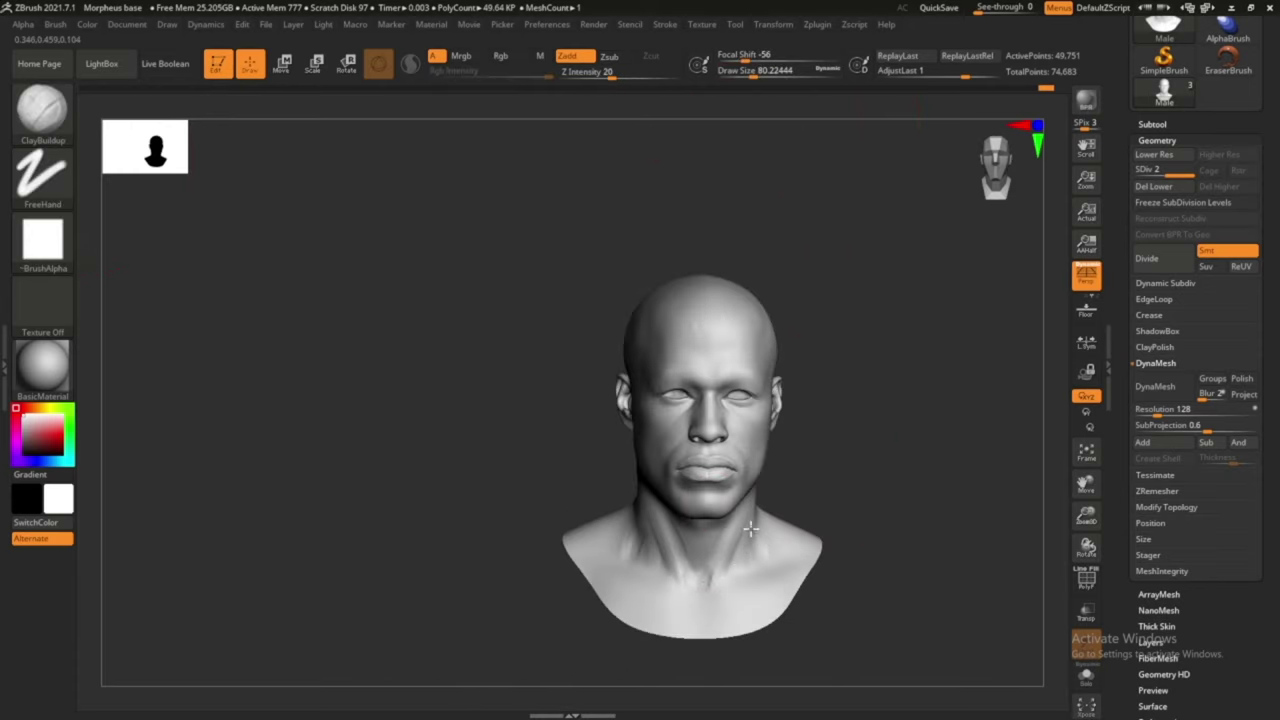
{"action": "right_click_drag", "start_coordinate": [641, 515], "coordinate": [733, 530]}
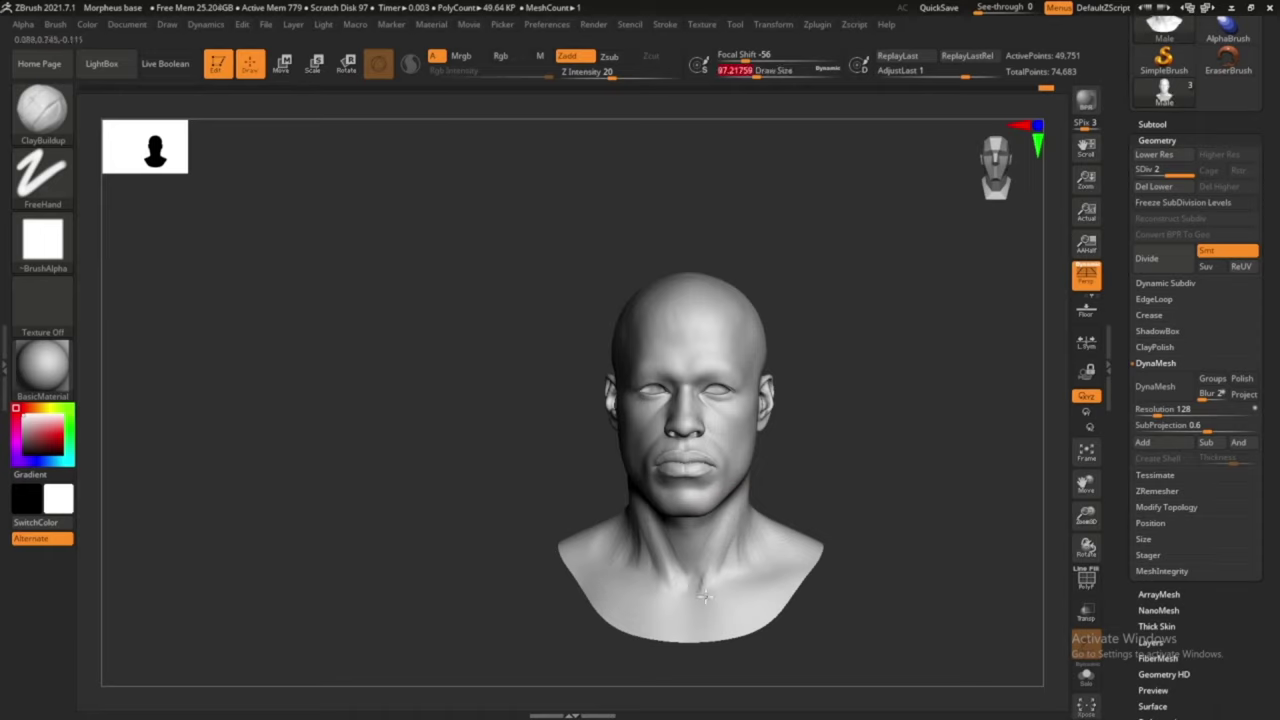
{"action": "right_click_drag", "start_coordinate": [705, 597], "coordinate": [900, 506]}
{"action": "mouse_move", "coordinate": [848, 424]}
{"action": "right_mouse_down"}
{"action": "mouse_move", "coordinate": [791, 434]}
{"action": "mouse_move", "coordinate": [512, 585]}
{"action": "mouse_move", "coordinate": [760, 423]}
{"action": "mouse_move", "coordinate": [508, 586]}
{"action": "mouse_move", "coordinate": [509, 472]}
{"action": "right_mouse_up"}
{"action": "right_click_drag", "start_coordinate": [450, 553], "coordinate": [854, 371]}
Carve crease lines around the eyes with the DamStandard brush
{"action": "key", "text": "b"}
{"action": "key", "text": "m"}
{"action": "key", "text": "t"}
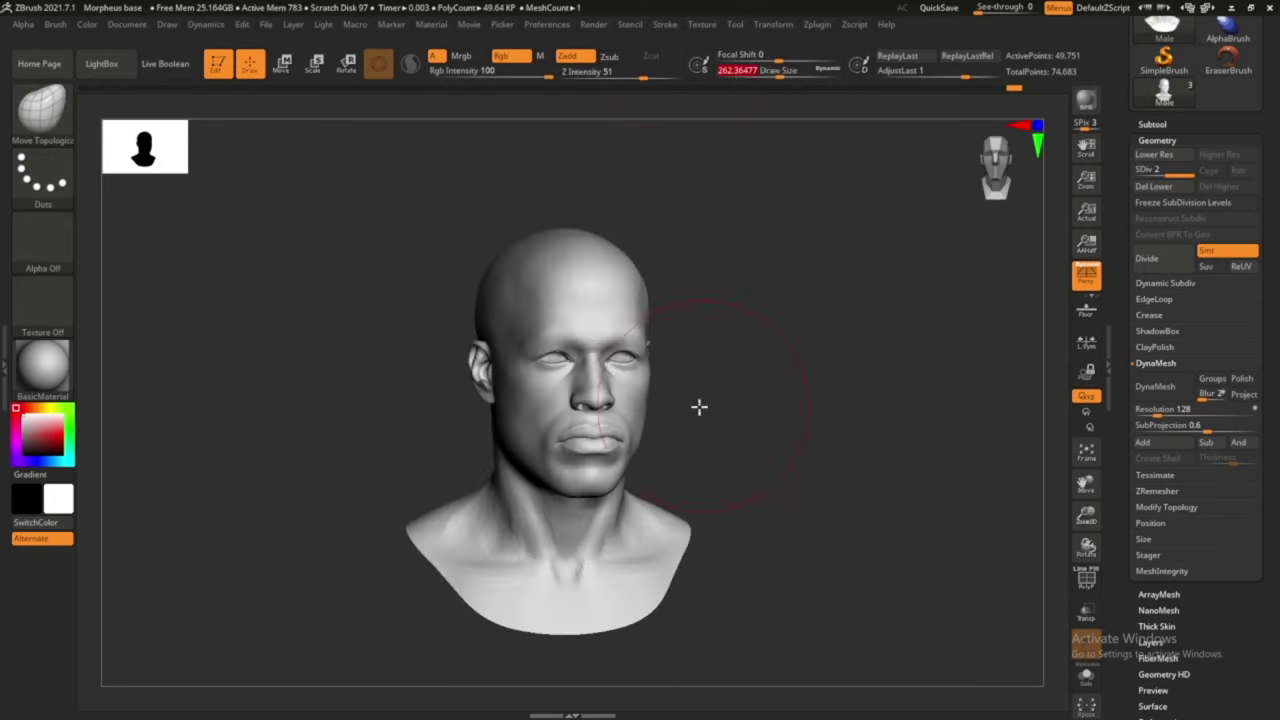
{"action": "right_click_drag", "start_coordinate": [697, 406], "coordinate": [751, 463], "text": "alt"}
{"action": "key", "text": "b"}
{"action": "key", "text": "d"}
{"action": "key", "text": "s"}
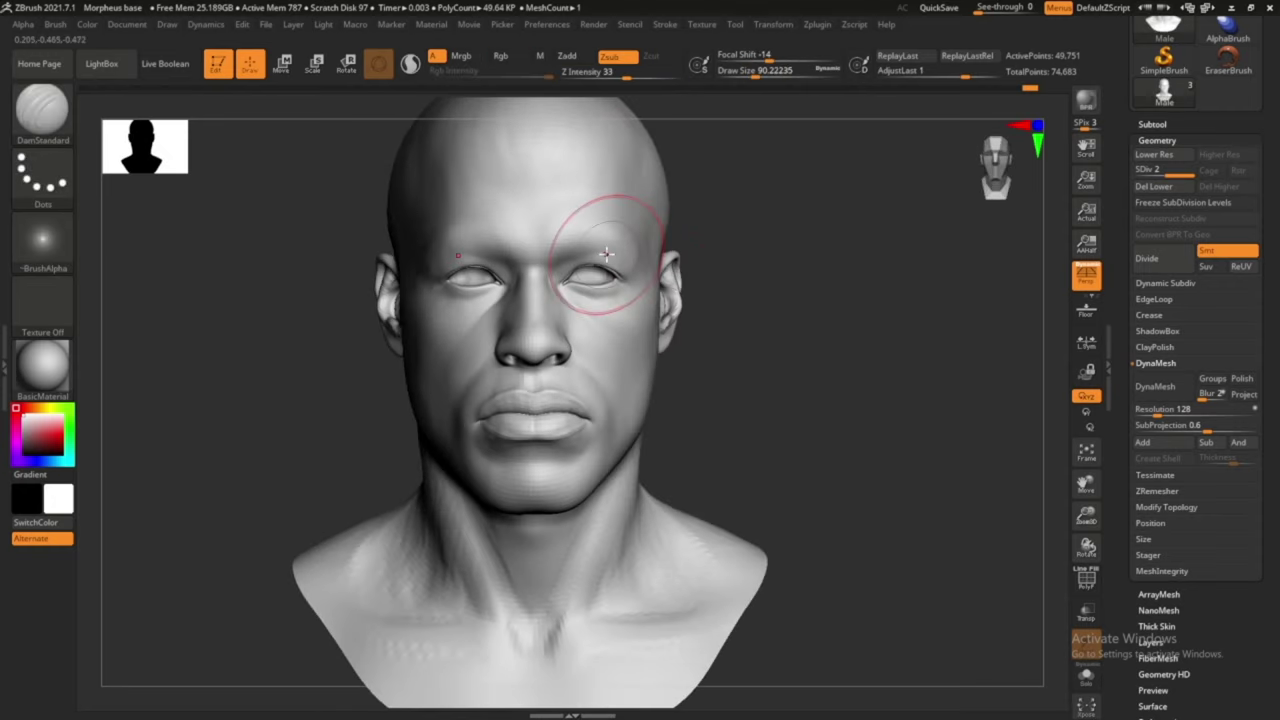
{"action": "mouse_move", "coordinate": [605, 255]}
{"action": "right_mouse_down", "text": "alt"}
{"action": "mouse_move", "coordinate": [785, 398]}
{"action": "mouse_move", "coordinate": [843, 529]}
{"action": "right_mouse_up", "text": "alt"}
{"action": "mouse_move", "coordinate": [700, 350]}
{"action": "right_mouse_down", "text": "alt"}
{"action": "mouse_move", "coordinate": [774, 397]}
{"action": "mouse_move", "coordinate": [817, 386]}
{"action": "right_mouse_up", "text": "alt"}
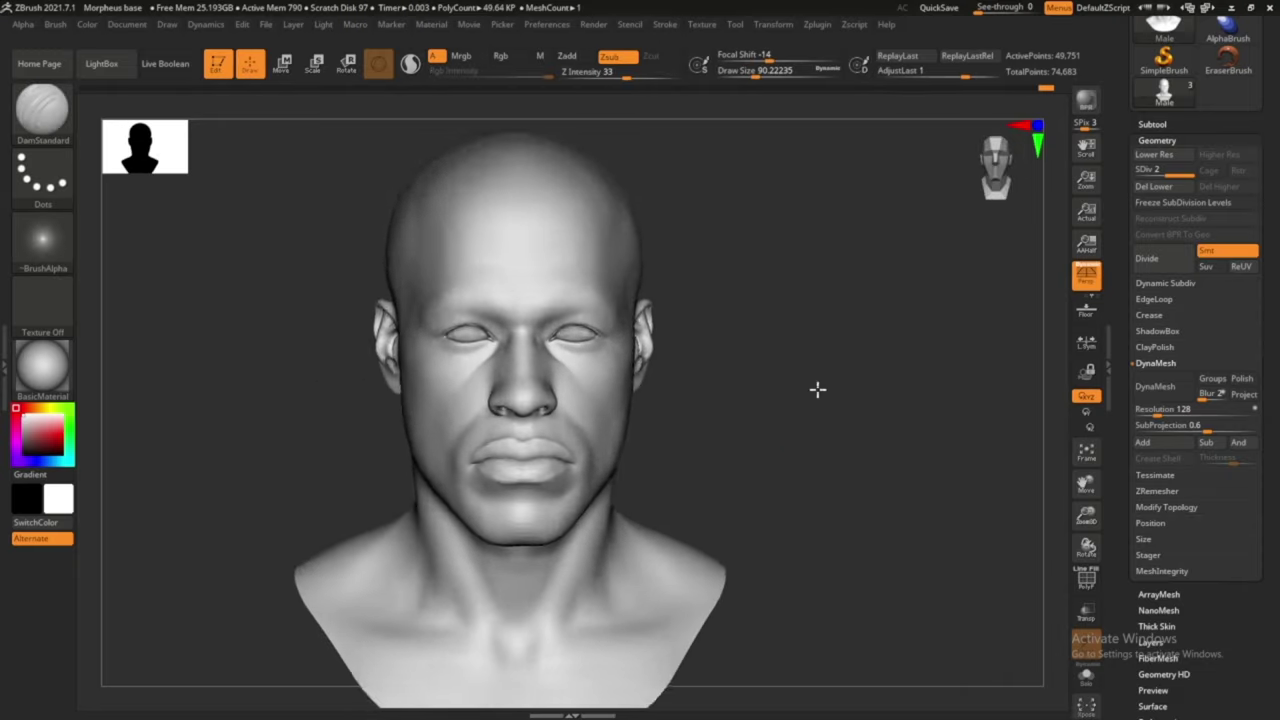
{"action": "right_click_drag", "start_coordinate": [655, 140], "coordinate": [700, 170], "text": "alt"}
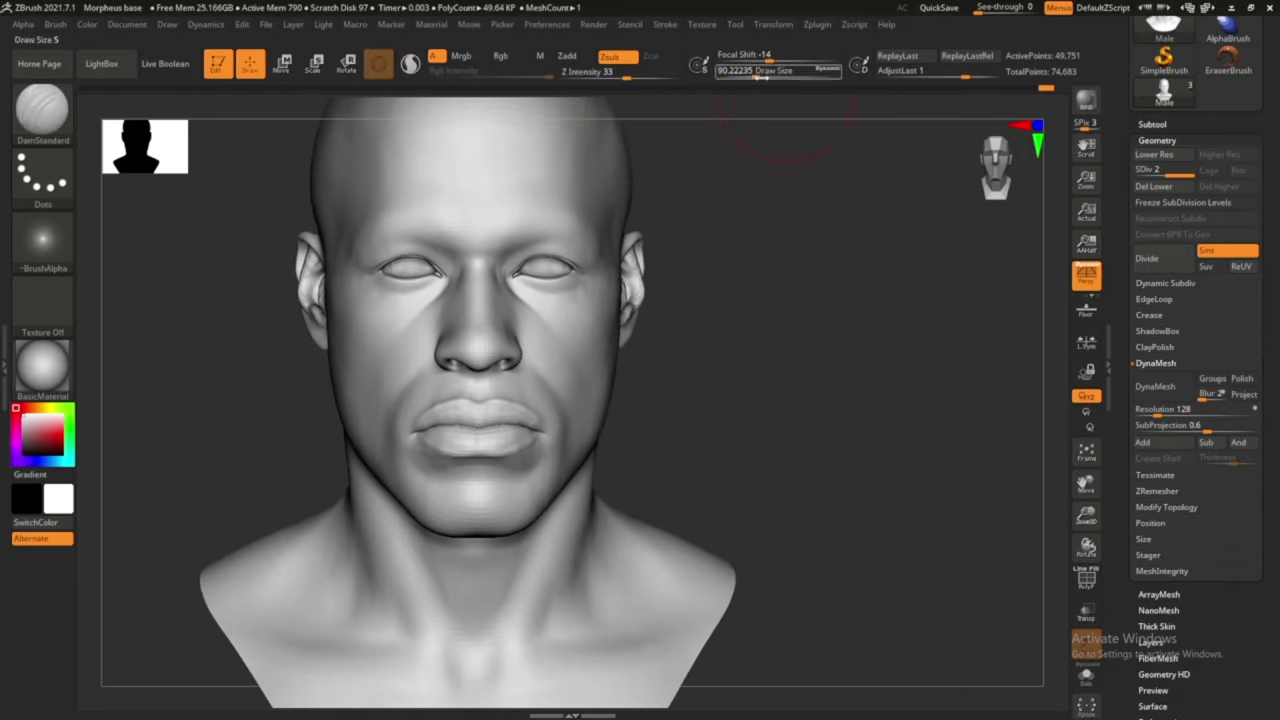
Reshape the lips with Move Topological at a brush size of about 56
{"action": "key", "text": "b"}
{"action": "key", "text": "m"}
{"action": "key", "text": "t"}
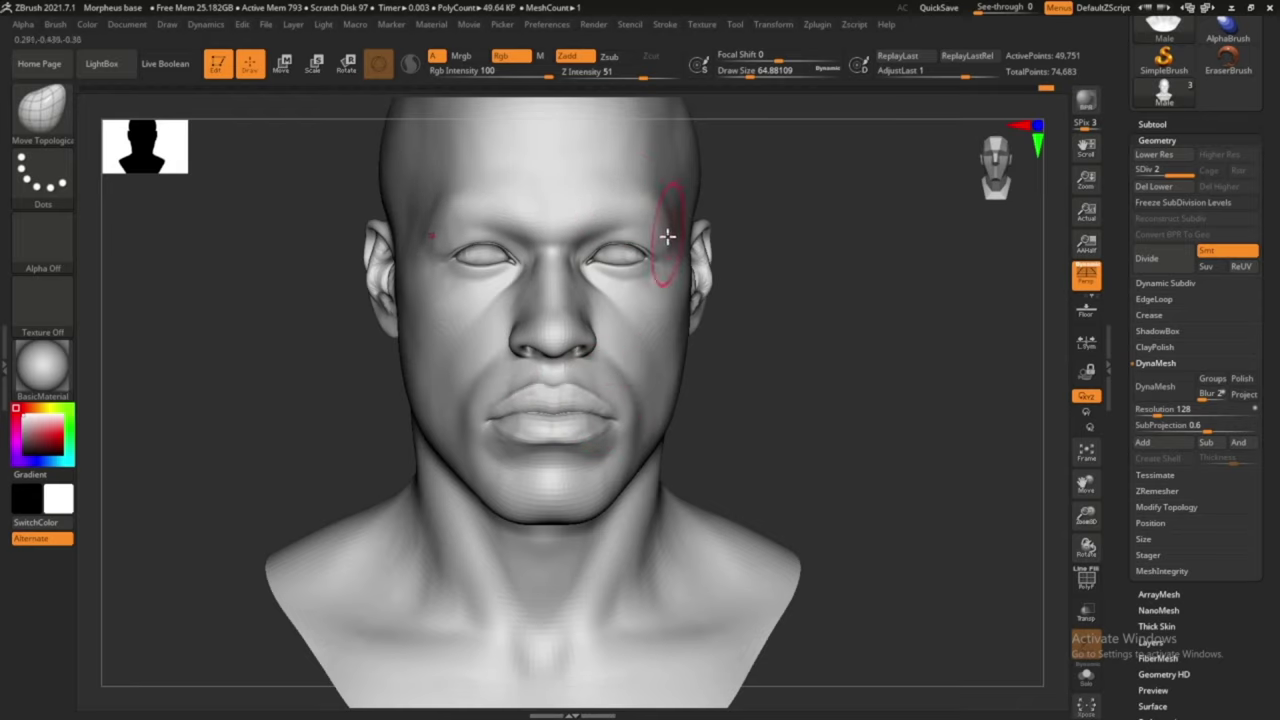
{"action": "right_click_drag", "start_coordinate": [667, 236], "coordinate": [814, 194]}
{"action": "key", "text": "["}
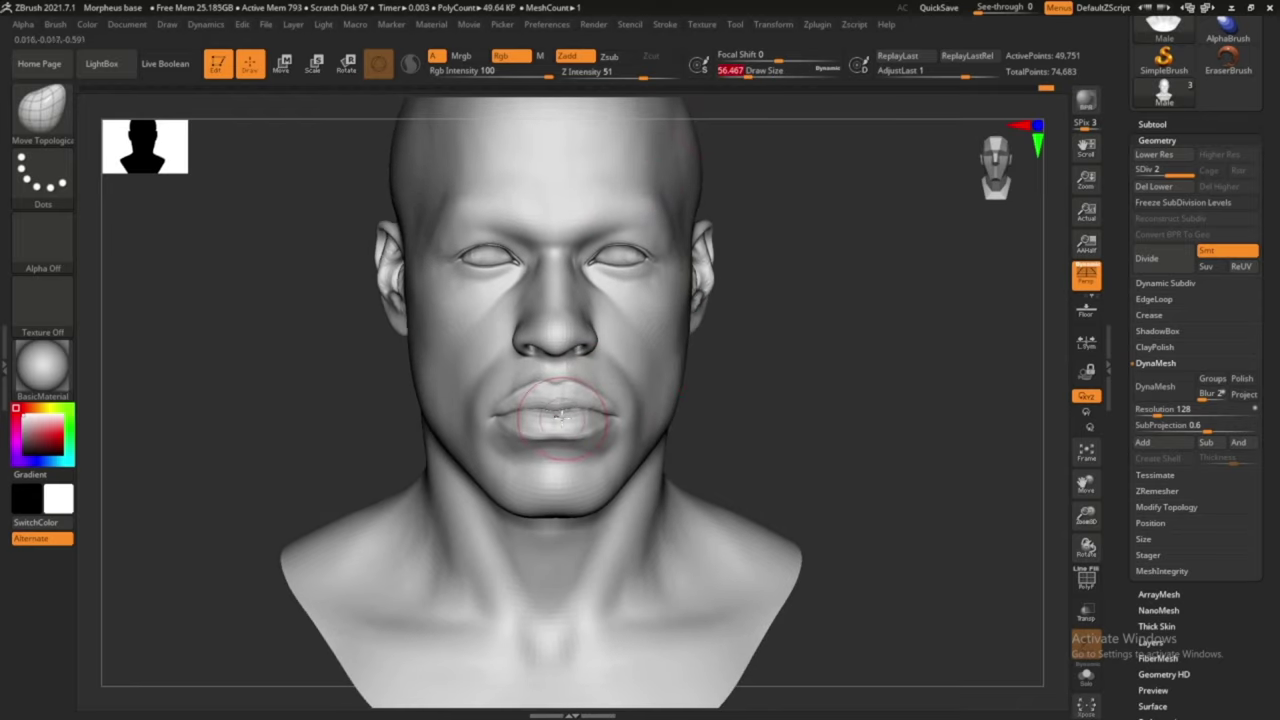
{"action": "right_click_drag", "start_coordinate": [579, 412], "coordinate": [771, 348], "text": "alt"}
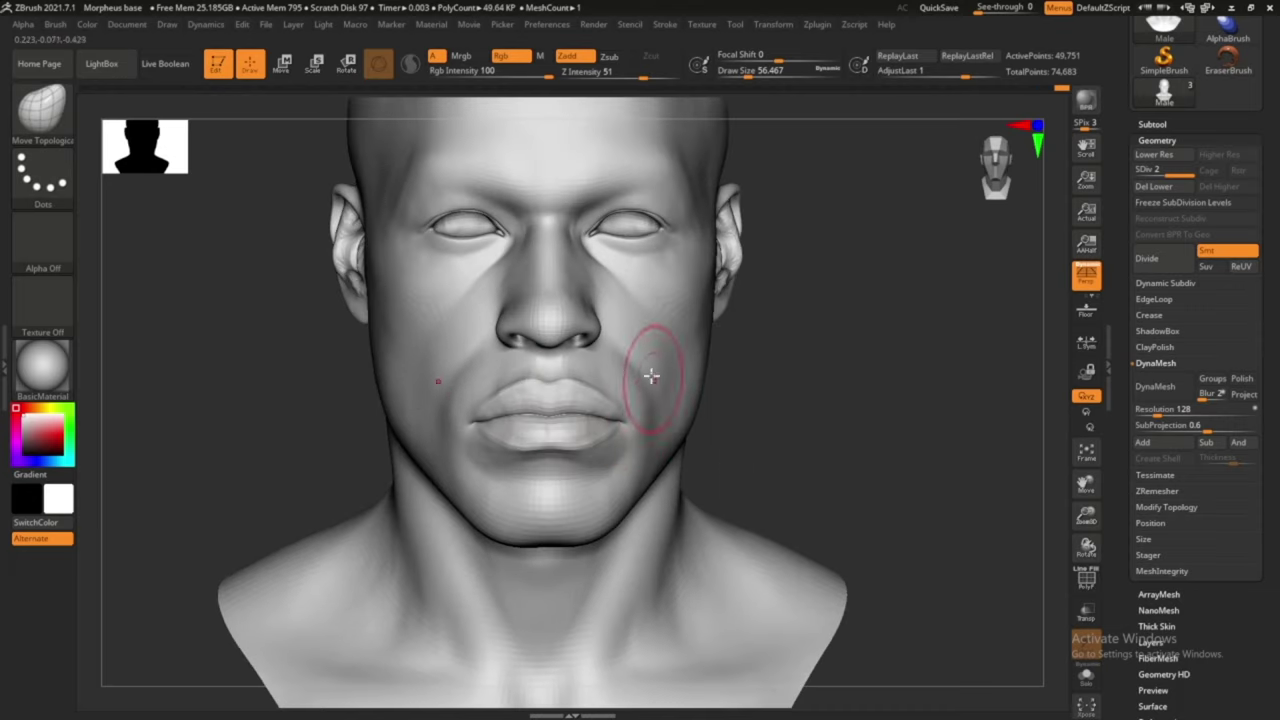
Build up the temples with ClayBuildup and deepen the facial creases with DamStandard
{"action": "key", "text": "f"}
{"action": "key", "text": "b"}
{"action": "key", "text": "c"}
{"action": "key", "text": "b"}
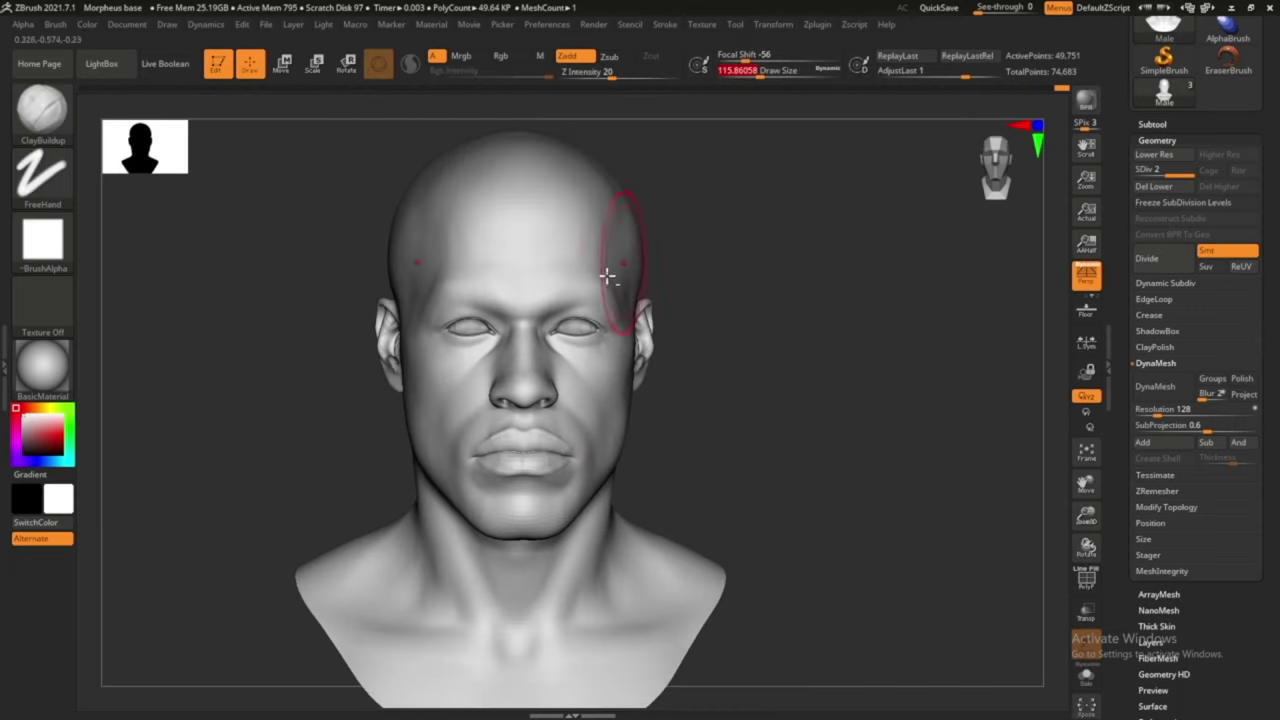
{"action": "right_click_drag", "start_coordinate": [629, 292], "coordinate": [592, 400]}
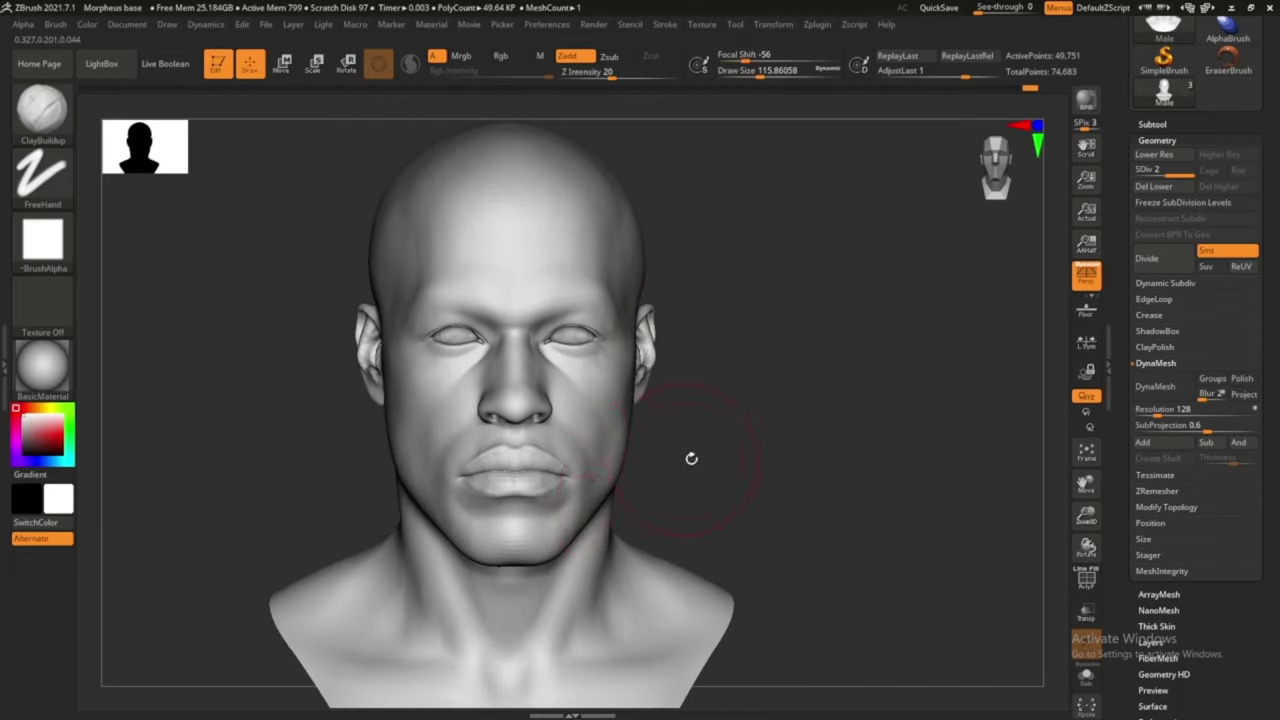
{"action": "mouse_move", "coordinate": [691, 458]}
{"action": "right_mouse_down"}
{"action": "mouse_move", "coordinate": [649, 457]}
{"action": "mouse_move", "coordinate": [820, 368]}
{"action": "mouse_move", "coordinate": [367, 432]}
{"action": "mouse_move", "coordinate": [693, 517]}
{"action": "right_mouse_up"}
{"action": "key", "text": "b"}
{"action": "key", "text": "d"}
{"action": "key", "text": "s"}
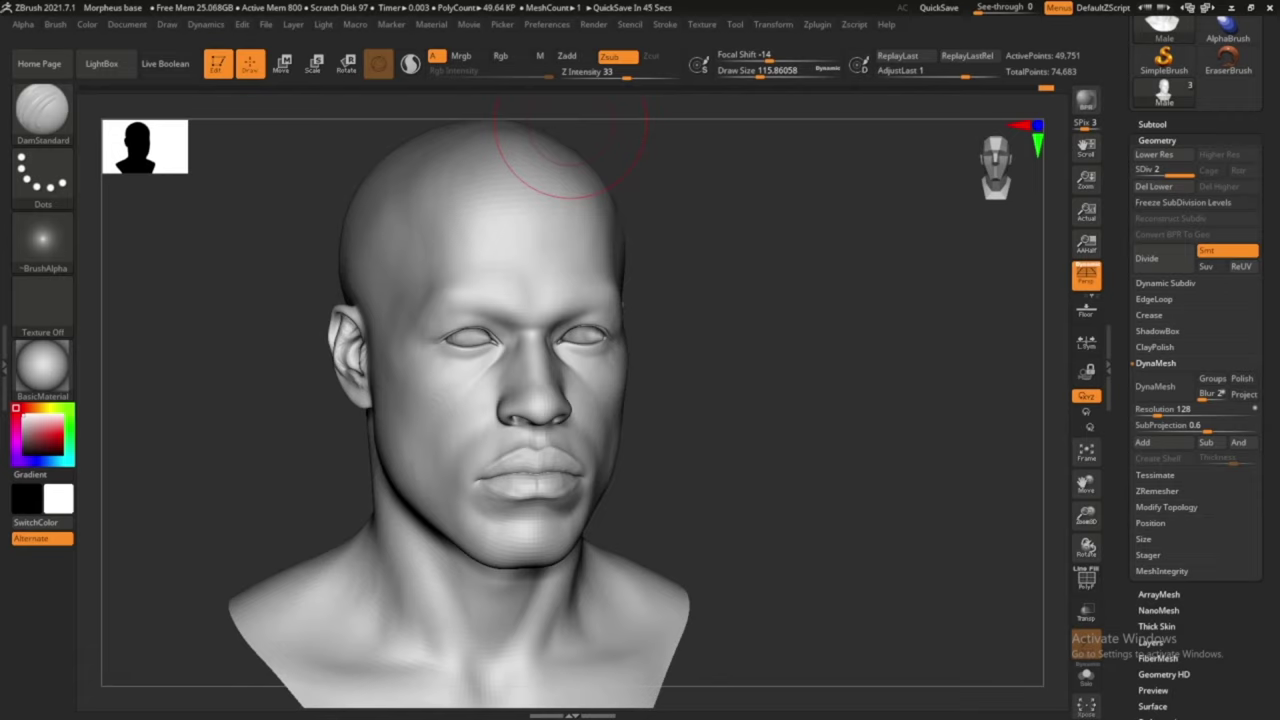
{"action": "mouse_move", "coordinate": [570, 150]}
{"action": "right_mouse_down"}
{"action": "mouse_move", "coordinate": [803, 377]}
{"action": "mouse_move", "coordinate": [715, 342]}
{"action": "right_mouse_up"}
Push the broad lip and cheek forms with Move Topological and carve thin creases with DamStandard
{"action": "key", "text": "b"}
{"action": "key", "text": "m"}
{"action": "key", "text": "t"}
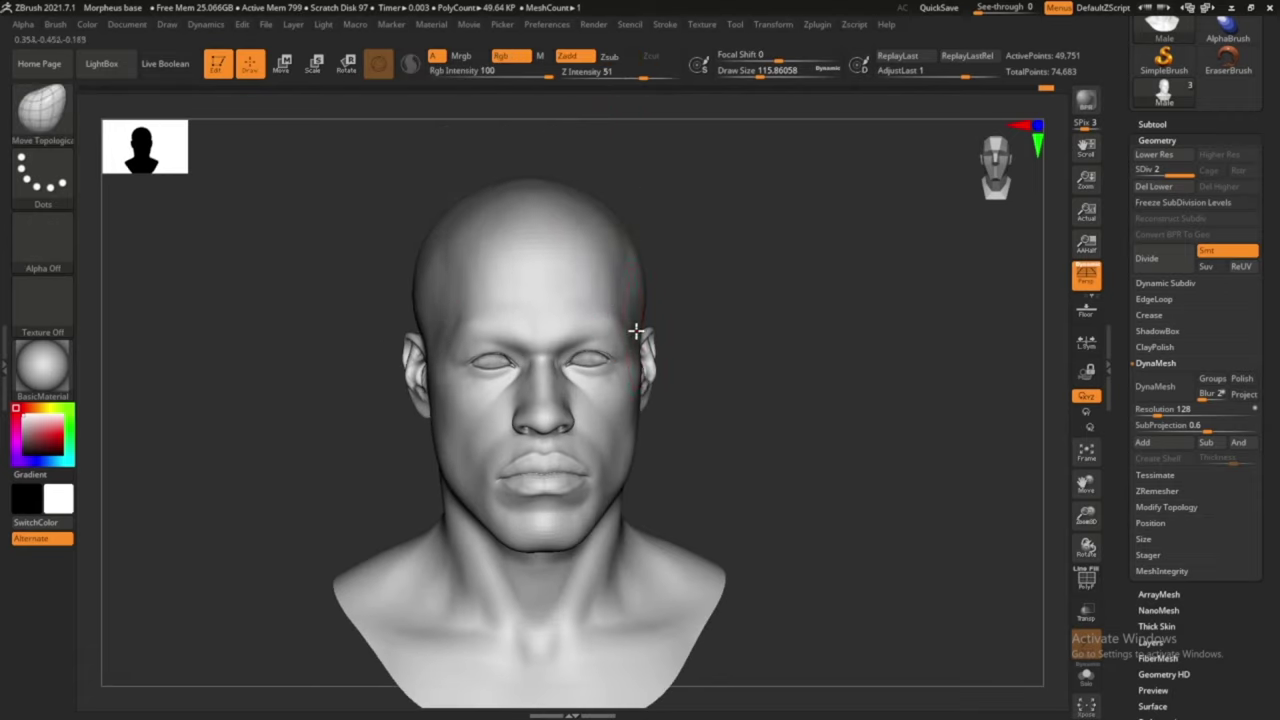
{"action": "mouse_move", "coordinate": [636, 331]}
{"action": "right_mouse_down", "text": "alt"}
{"action": "mouse_move", "coordinate": [723, 371]}
{"action": "mouse_move", "coordinate": [774, 260]}
{"action": "right_mouse_up", "text": "alt"}
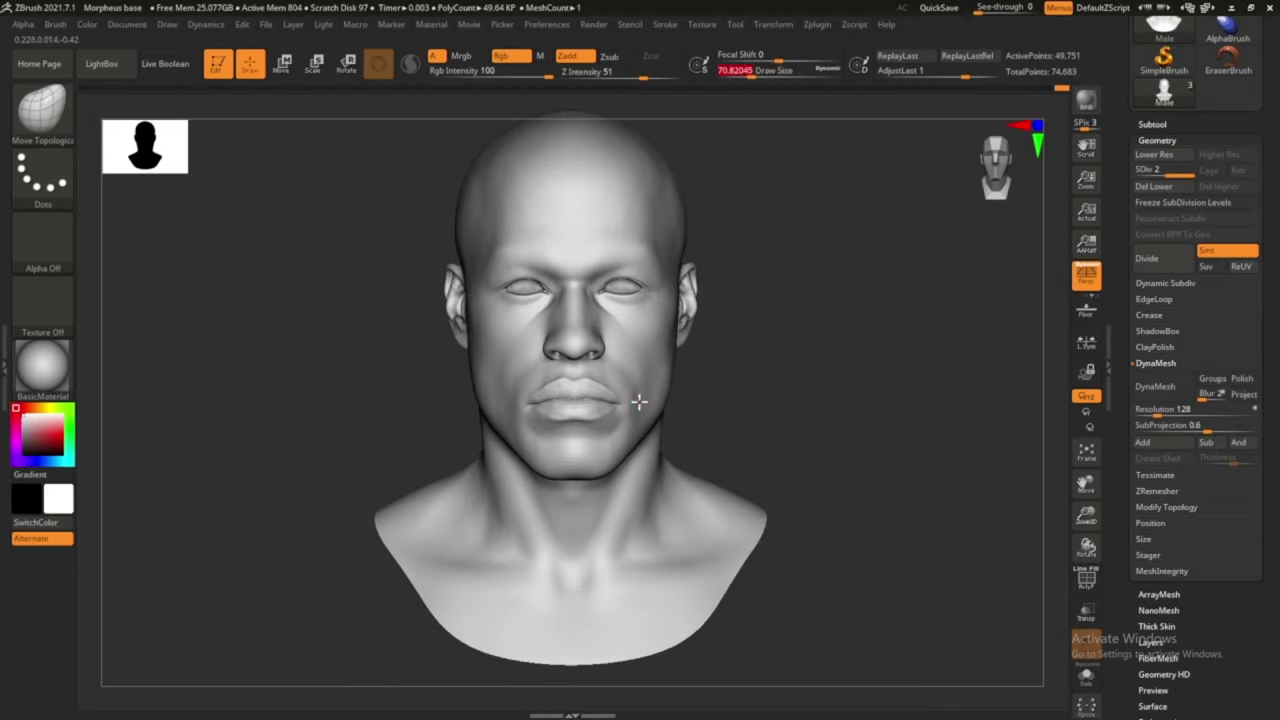
{"action": "key", "text": "b"}
{"action": "key", "text": "d"}
{"action": "key", "text": "s"}
{"action": "mouse_move", "coordinate": [752, 360]}
{"action": "right_mouse_down", "text": "ctrl"}
{"action": "mouse_move", "coordinate": [829, 314]}
{"action": "mouse_move", "coordinate": [859, 321]}
{"action": "mouse_move", "coordinate": [829, 414]}
{"action": "mouse_move", "coordinate": [749, 109]}
{"action": "mouse_move", "coordinate": [553, 338]}
{"action": "mouse_move", "coordinate": [620, 330]}
{"action": "mouse_move", "coordinate": [571, 274]}
{"action": "mouse_move", "coordinate": [600, 260]}
{"action": "right_mouse_up", "text": "ctrl"}
Build up the jaw with a larger ClayBuildup brush, then Divide the mesh to level 5
{"action": "key", "text": "b"}
{"action": "key", "text": "c"}
{"action": "key", "text": "b"}
{"action": "left_click_drag", "start_coordinate": [763, 70], "coordinate": [768, 70]}
{"action": "mouse_move", "coordinate": [565, 252]}
{"action": "right_mouse_down", "text": "alt"}
{"action": "mouse_move", "coordinate": [620, 297]}
{"action": "mouse_move", "coordinate": [787, 193]}
{"action": "right_mouse_up", "text": "alt"}
{"action": "mouse_move", "coordinate": [861, 216]}
{"action": "left_mouse_down"}
{"action": "mouse_move", "coordinate": [877, 240]}
{"action": "mouse_move", "coordinate": [566, 435]}
{"action": "left_mouse_up"}
{"action": "mouse_move", "coordinate": [839, 382]}
{"action": "left_mouse_down"}
{"action": "mouse_move", "coordinate": [686, 451]}
{"action": "mouse_move", "coordinate": [860, 431]}
{"action": "mouse_move", "coordinate": [665, 495]}
{"action": "left_mouse_up"}
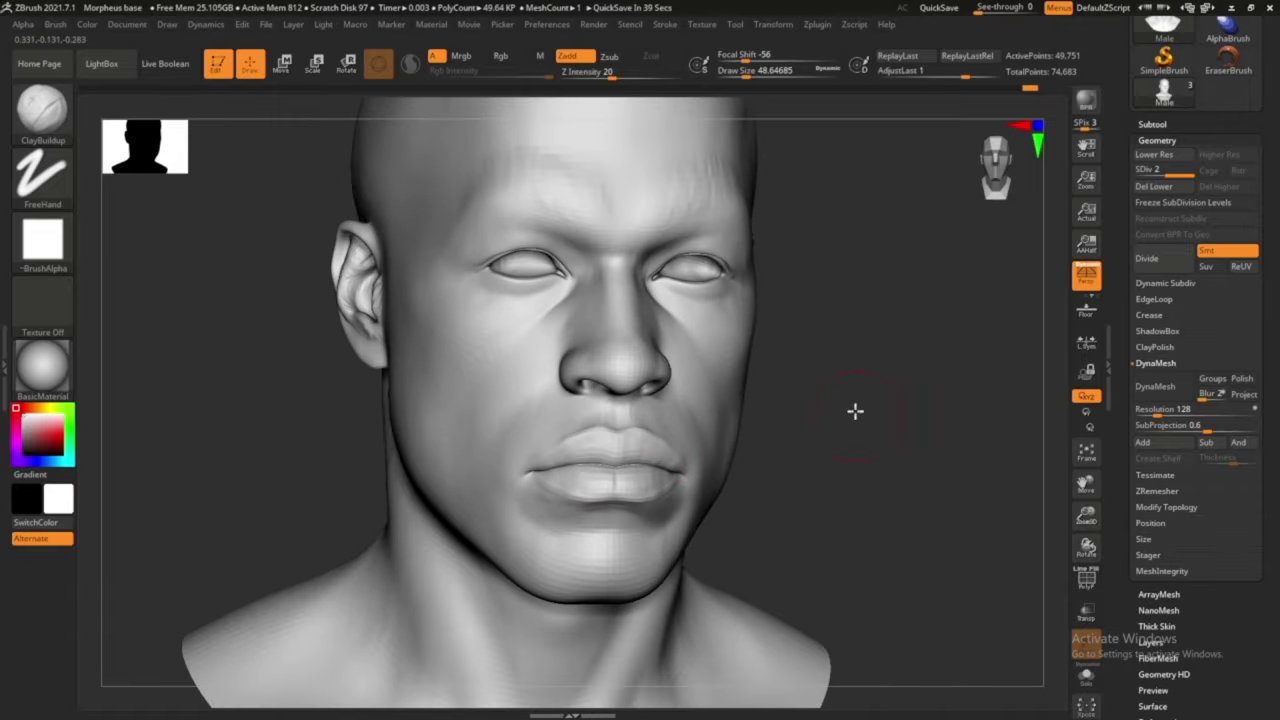
{"action": "mouse_move", "coordinate": [855, 410]}
{"action": "left_mouse_down"}
{"action": "mouse_move", "coordinate": [871, 391]}
{"action": "mouse_move", "coordinate": [600, 286]}
{"action": "mouse_move", "coordinate": [617, 205]}
{"action": "left_mouse_up"}
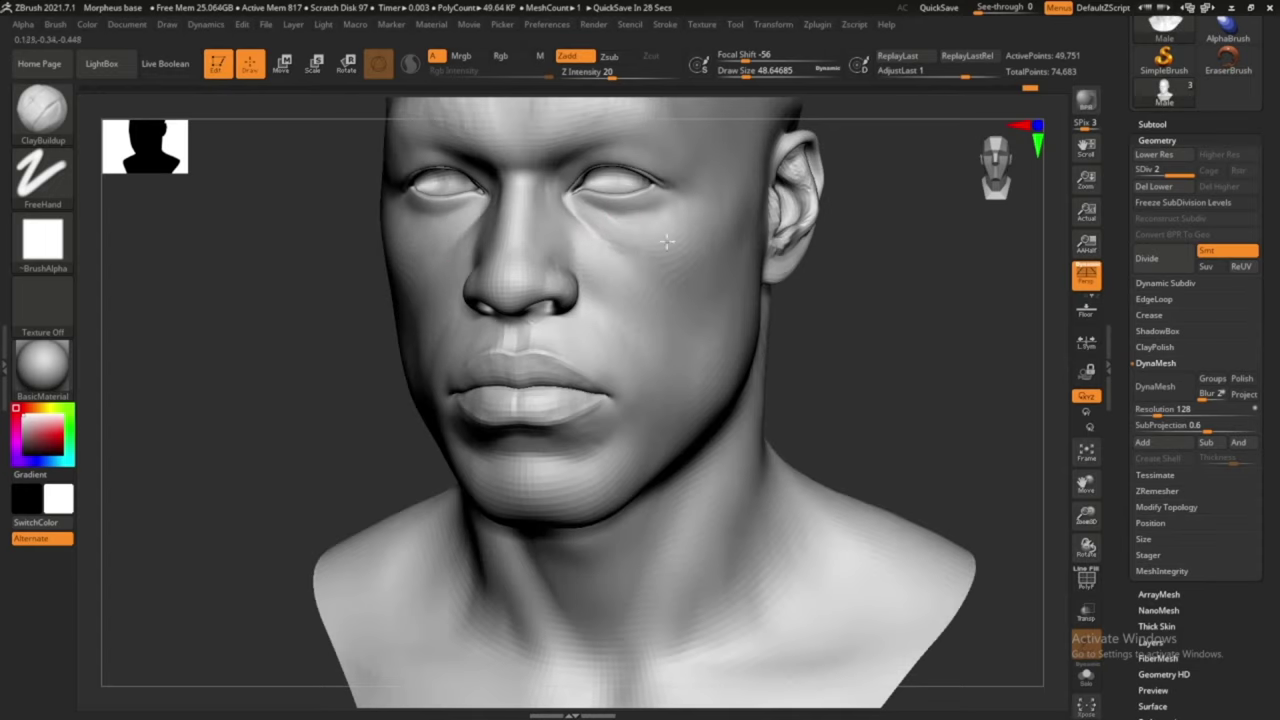
{"action": "mouse_move", "coordinate": [790, 262]}
{"action": "left_mouse_down"}
{"action": "mouse_move", "coordinate": [848, 249]}
{"action": "mouse_move", "coordinate": [640, 310]}
{"action": "mouse_move", "coordinate": [777, 369]}
{"action": "mouse_move", "coordinate": [672, 131]}
{"action": "left_mouse_up"}
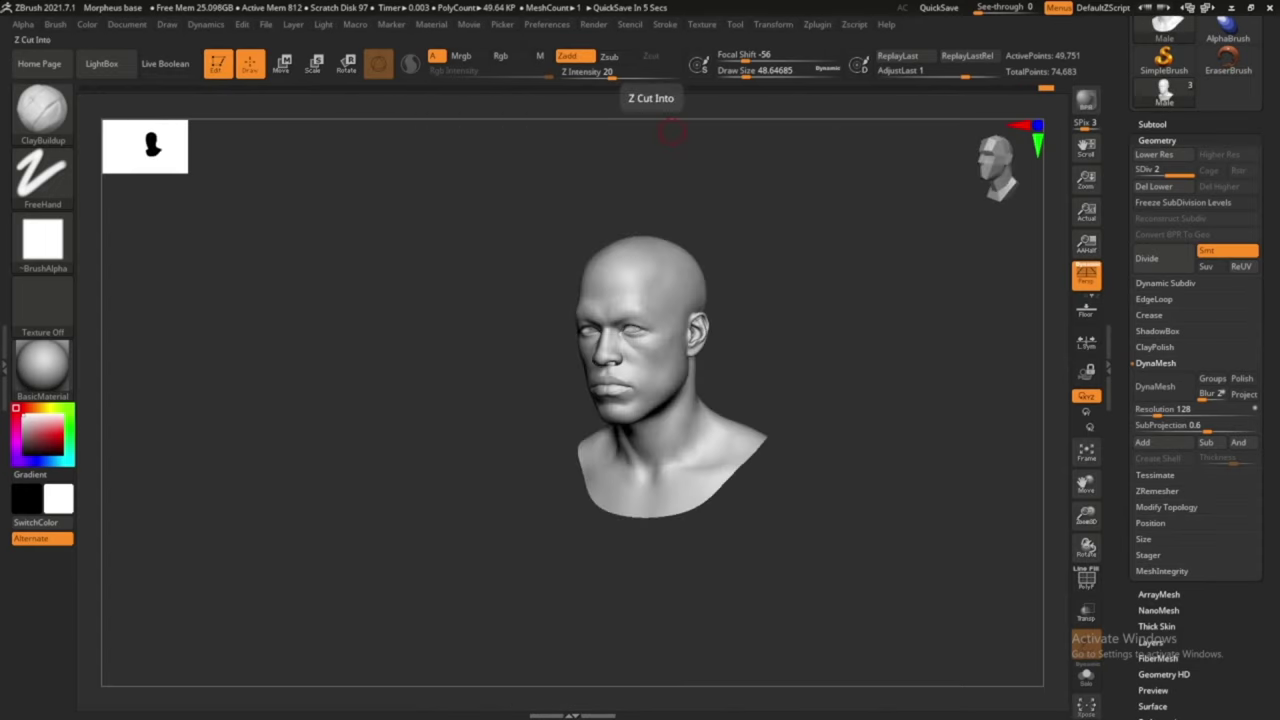
{"action": "mouse_move", "coordinate": [864, 390]}
{"action": "left_mouse_down"}
{"action": "mouse_move", "coordinate": [863, 357]}
{"action": "mouse_move", "coordinate": [680, 337]}
{"action": "left_mouse_up"}
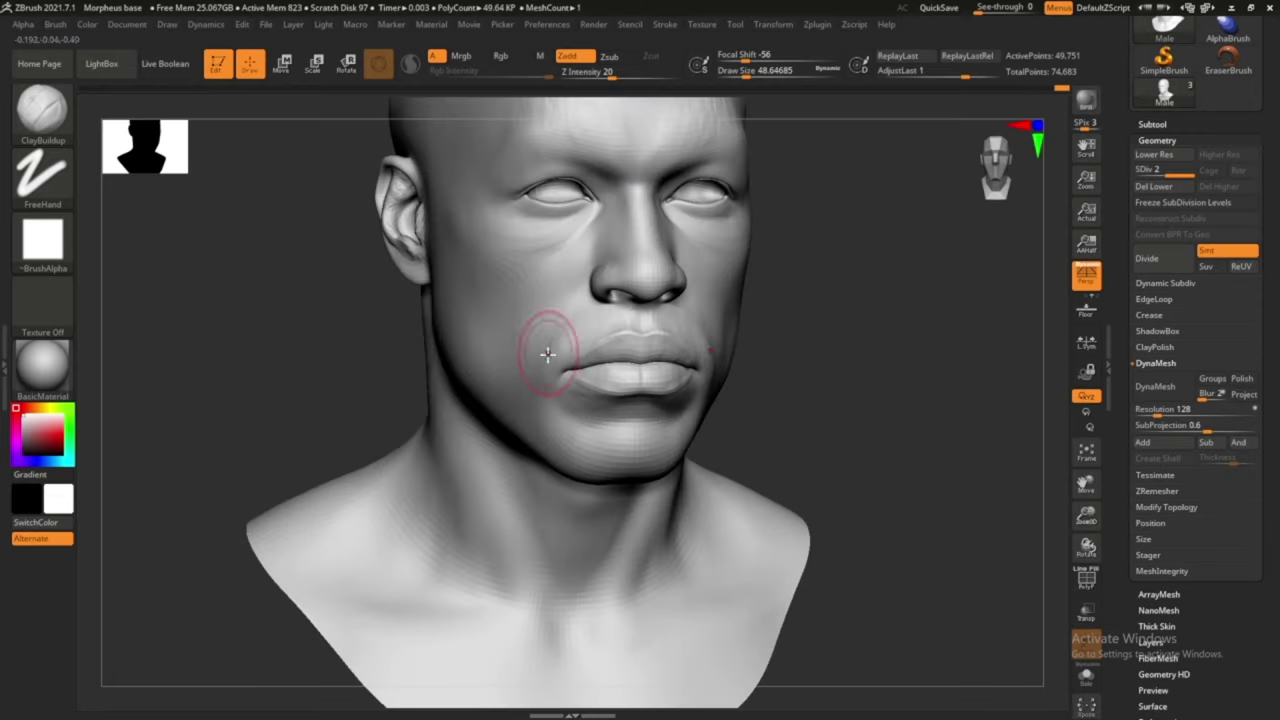
{"action": "mouse_move", "coordinate": [579, 437]}
{"action": "left_mouse_down"}
{"action": "mouse_move", "coordinate": [791, 408]}
{"action": "mouse_move", "coordinate": [608, 423]}
{"action": "left_mouse_up"}
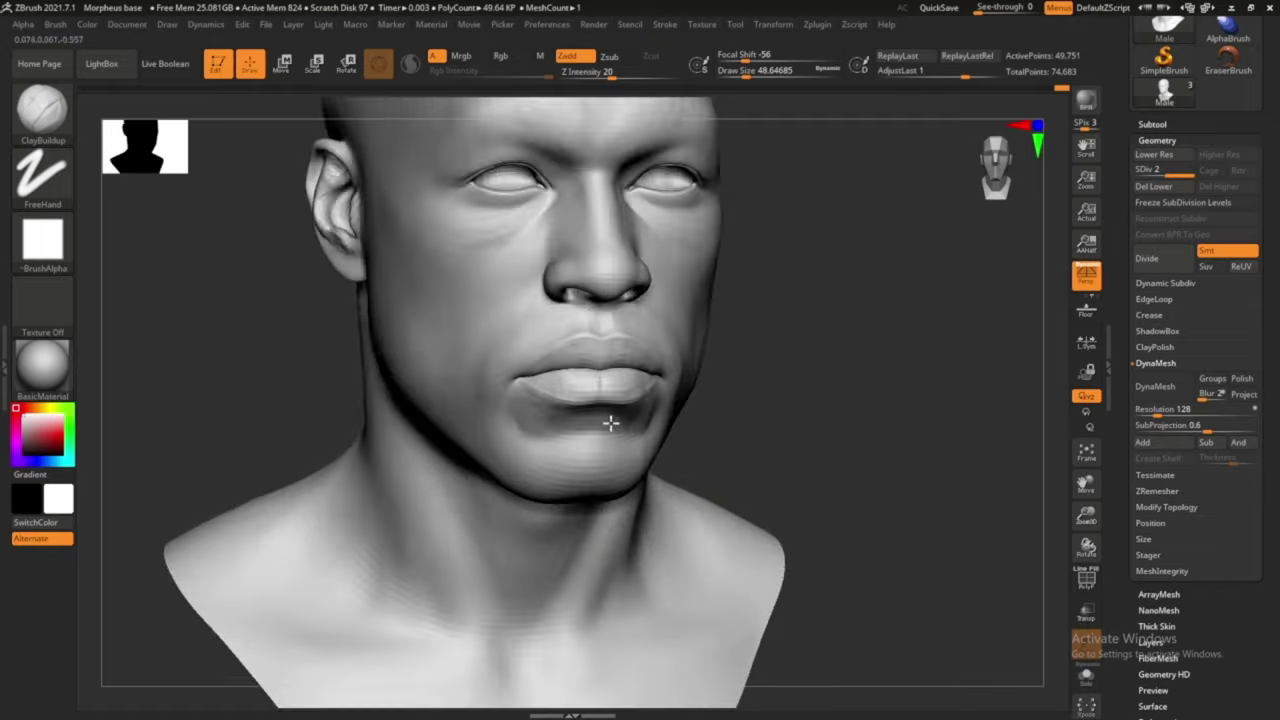
{"action": "mouse_move", "coordinate": [525, 322]}
{"action": "left_mouse_down"}
{"action": "mouse_move", "coordinate": [857, 263]}
{"action": "mouse_move", "coordinate": [840, 314]}
{"action": "mouse_move", "coordinate": [655, 207]}
{"action": "left_mouse_up"}
{"action": "mouse_move", "coordinate": [424, 227]}
{"action": "left_mouse_down"}
{"action": "mouse_move", "coordinate": [980, 320]}
{"action": "mouse_move", "coordinate": [1000, 300]}
{"action": "mouse_move", "coordinate": [851, 417]}
{"action": "mouse_move", "coordinate": [695, 350]}
{"action": "left_mouse_up"}
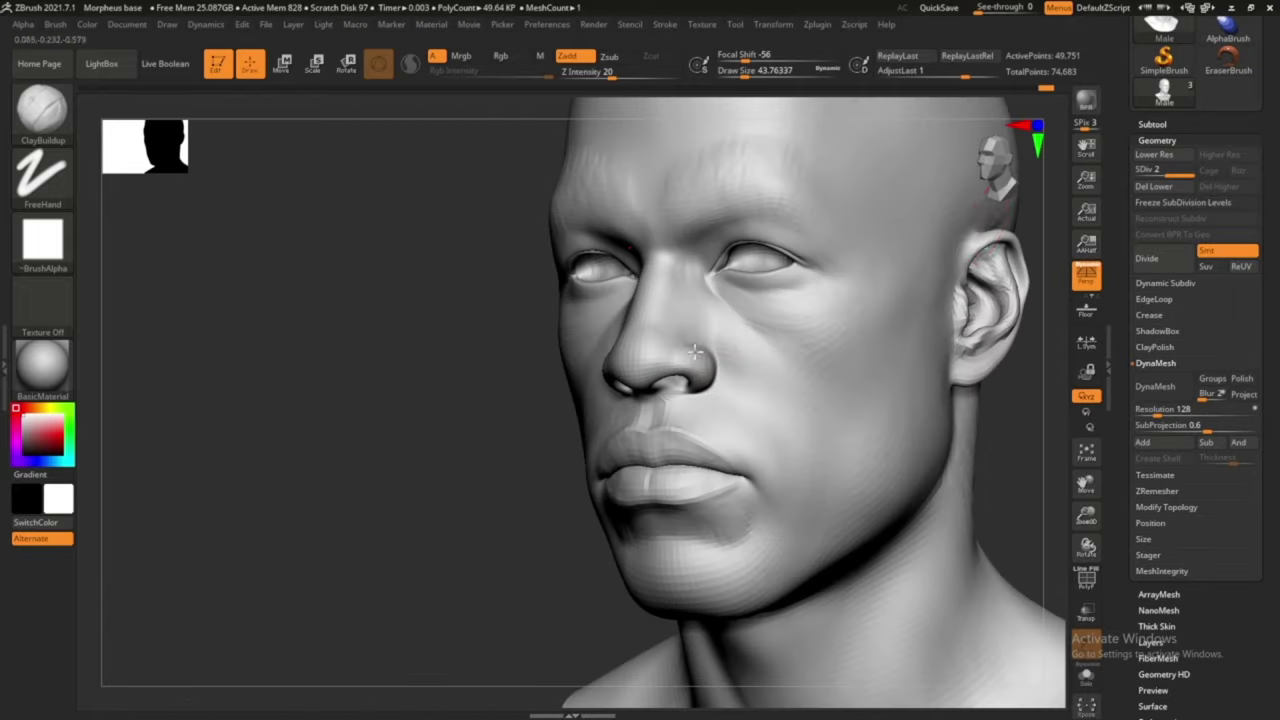
{"action": "left_click", "coordinate": [1161, 262]}
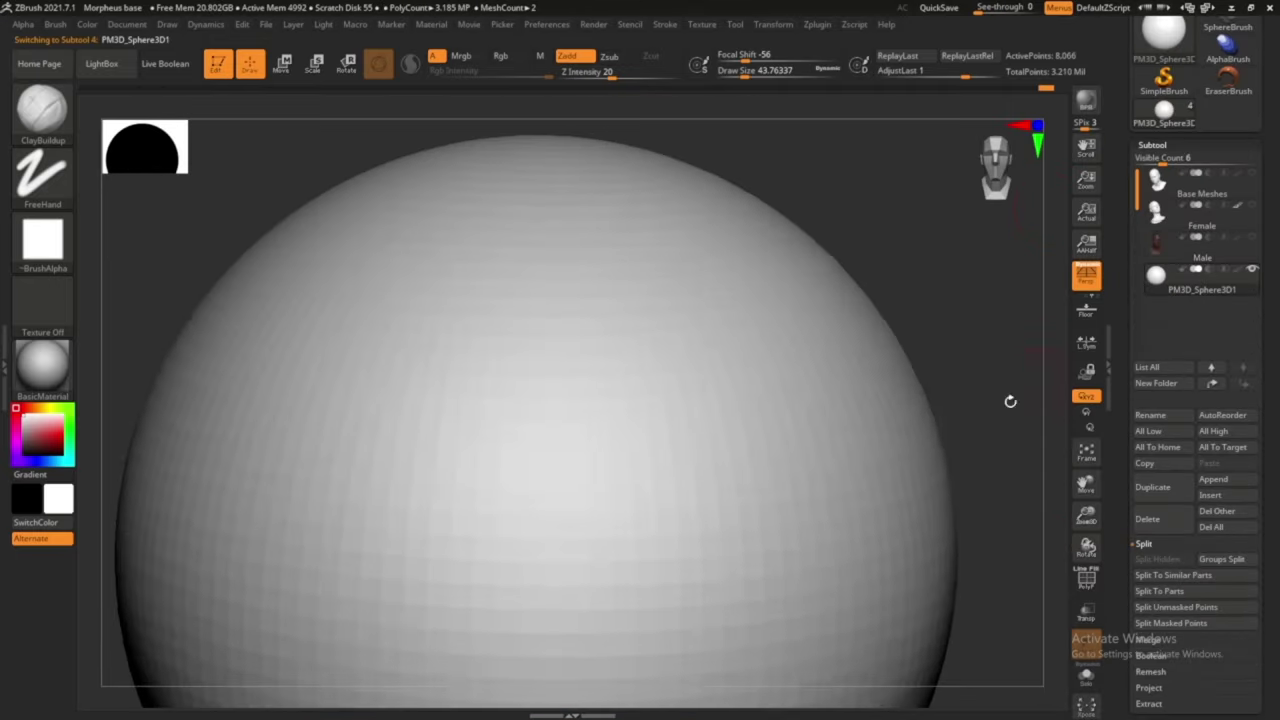
Select the sphere subtool, delete the extra subtools, and turn on Transp
{"action": "left_click", "coordinate": [1217, 511]}
{"action": "left_click", "coordinate": [963, 546]}
{"action": "left_click", "coordinate": [266, 24]}
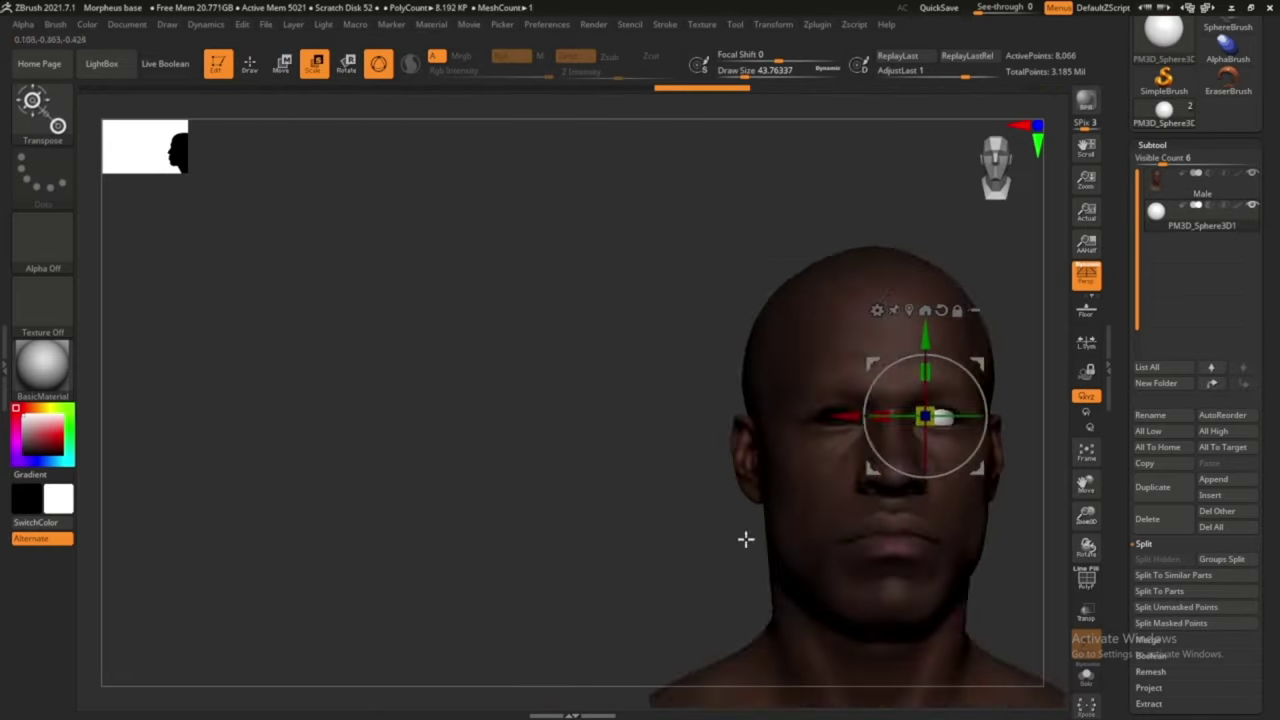
{"action": "left_click", "coordinate": [1087, 612]}
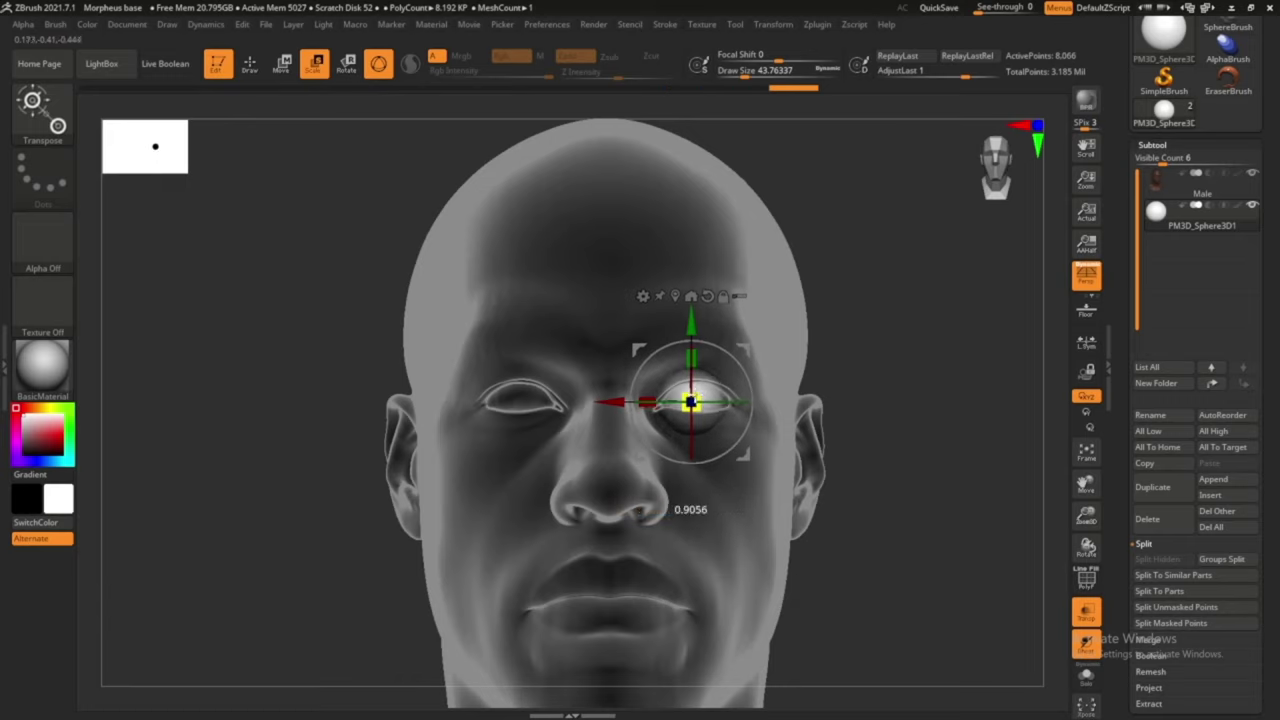
Fit the sphere into the eye socket on the viewer's right, then reselect the Male subtool
{"action": "left_click_drag", "start_coordinate": [900, 380], "coordinate": [906, 385]}
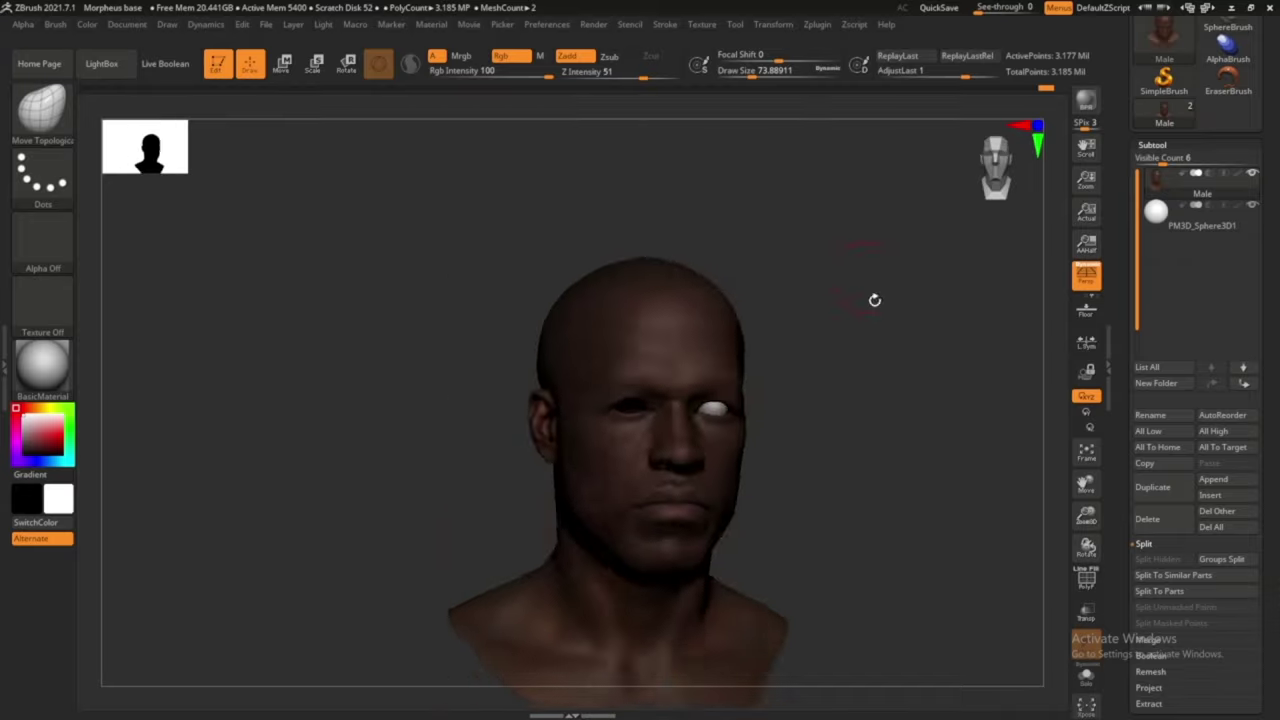
{"action": "mouse_move", "coordinate": [797, 363]}
{"action": "left_mouse_down"}
{"action": "mouse_move", "coordinate": [855, 373]}
{"action": "mouse_move", "coordinate": [766, 337]}
{"action": "mouse_move", "coordinate": [889, 400]}
{"action": "mouse_move", "coordinate": [777, 397]}
{"action": "mouse_move", "coordinate": [760, 100]}
{"action": "left_mouse_up"}
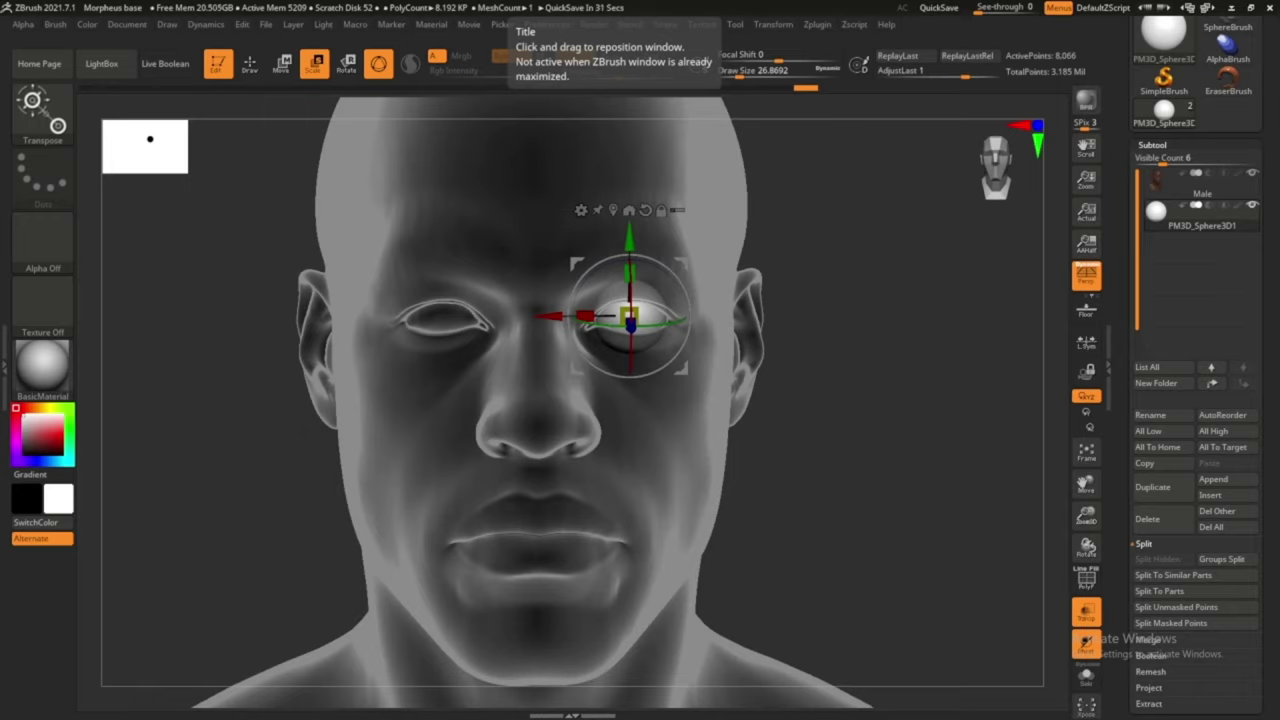
{"action": "left_click_drag", "start_coordinate": [614, 423], "coordinate": [829, 414]}
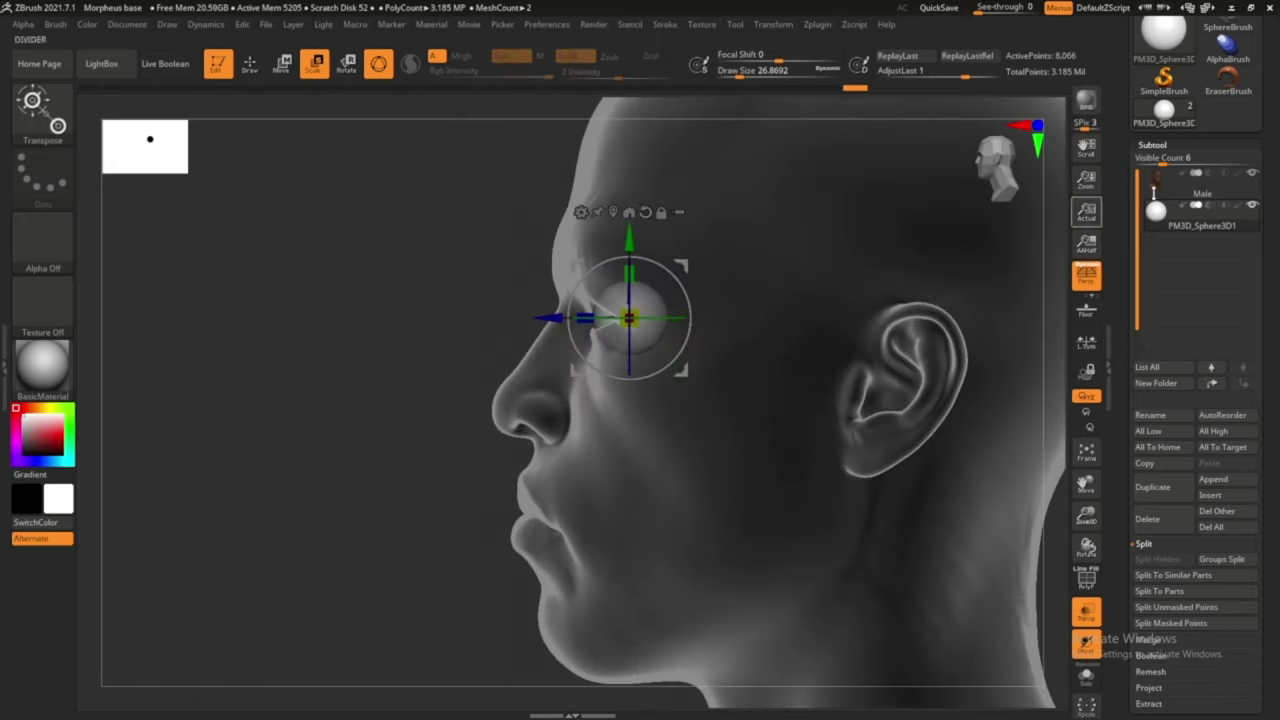
{"action": "left_click_drag", "start_coordinate": [628, 318], "coordinate": [650, 320], "text": "shift"}
{"action": "key", "text": "q"}
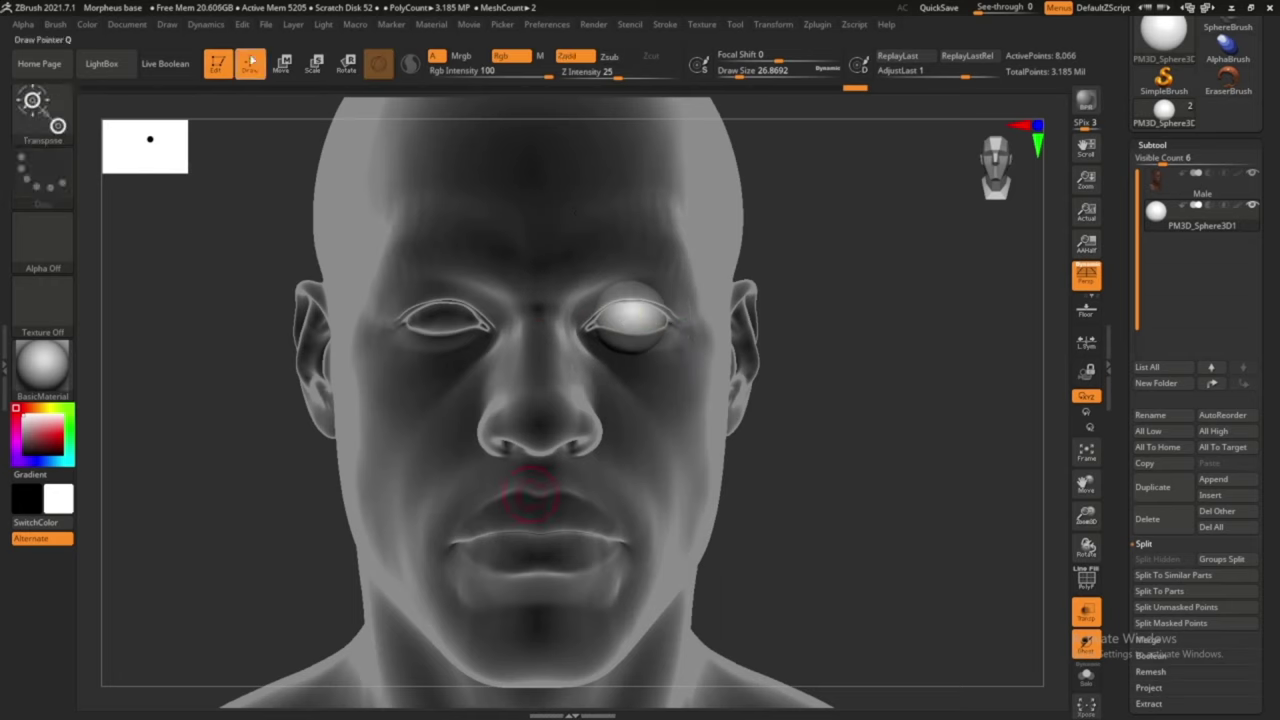
{"action": "left_click", "coordinate": [640, 320], "text": "alt"}
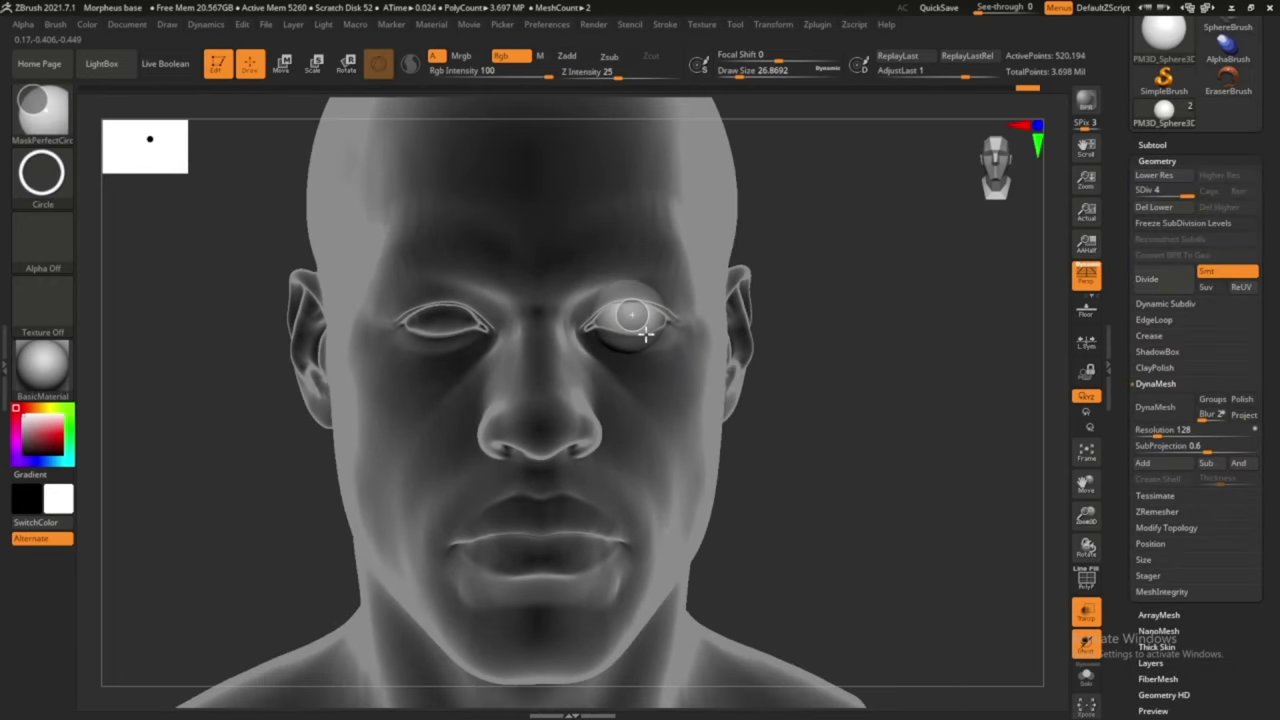
{"action": "key", "text": "p"}
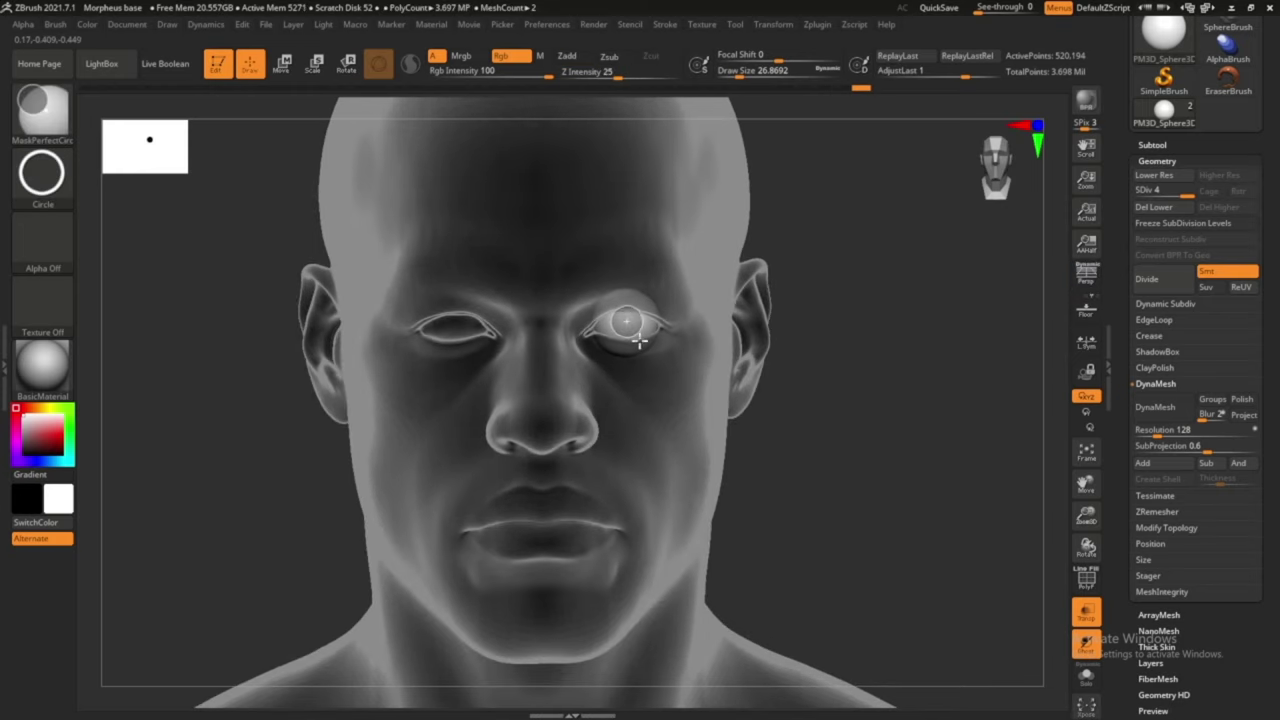
{"action": "left_click", "coordinate": [638, 340], "text": "alt"}
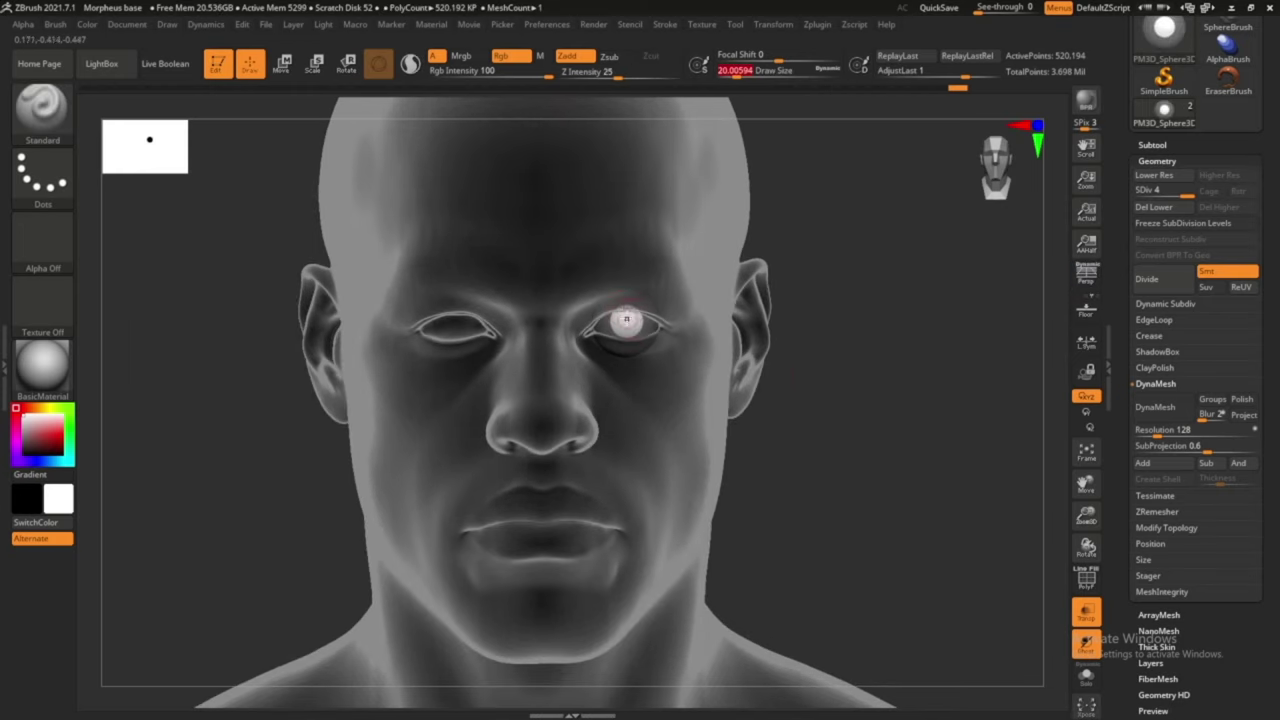
{"action": "left_click", "coordinate": [1152, 144]}
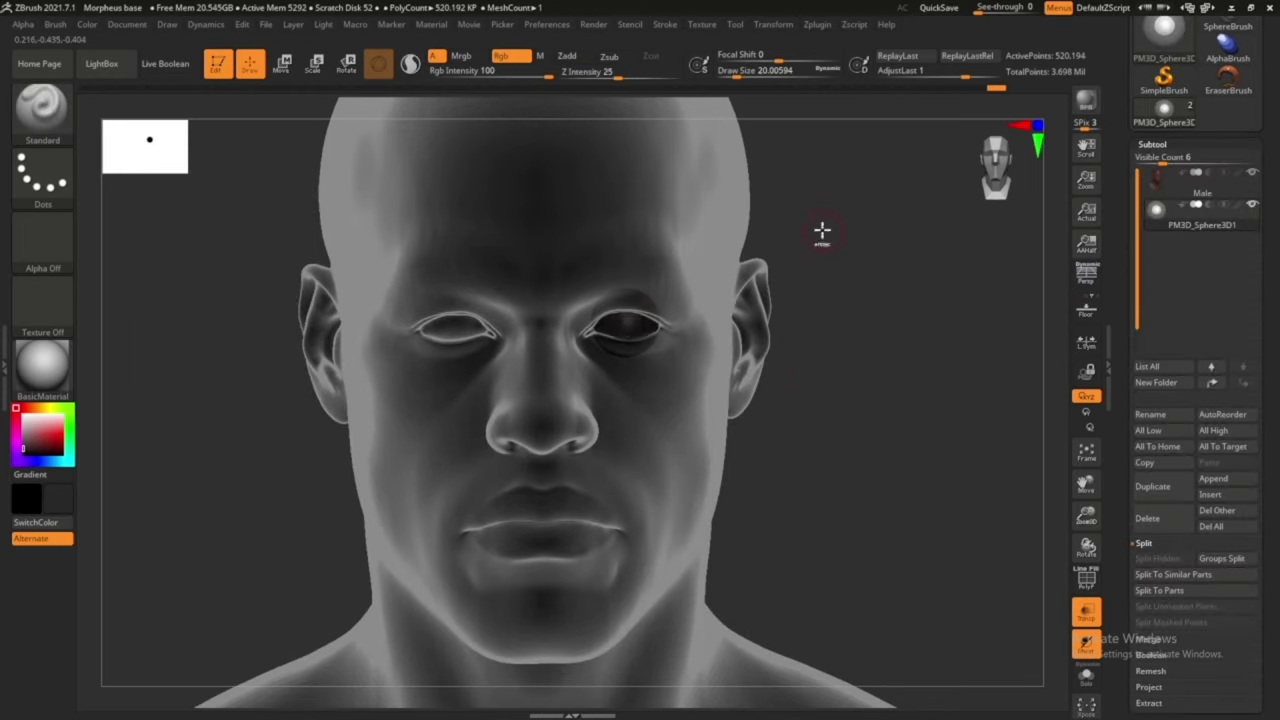
{"action": "key", "text": "alt+Up"}
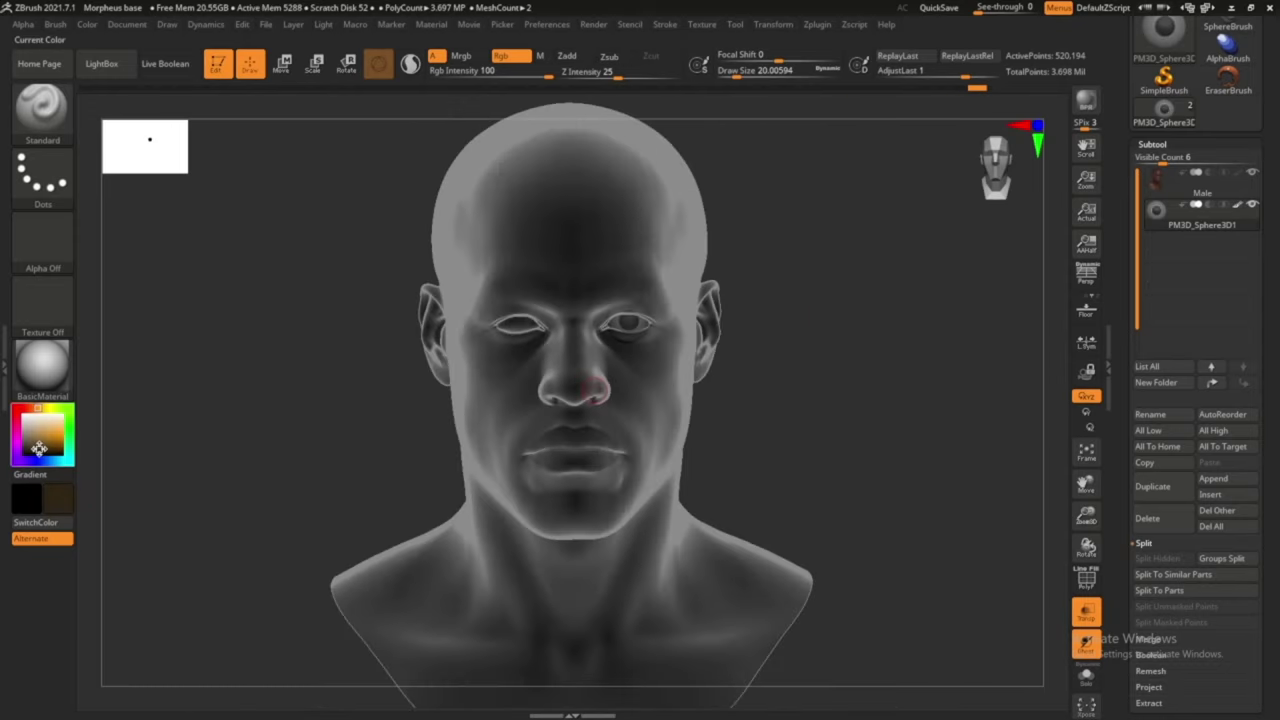
Pick a light beige paint colour and check the seated eyeball from below and in profile
{"action": "scroll", "coordinate": [631, 332], "scroll_direction": "up", "scroll_amount": 3}
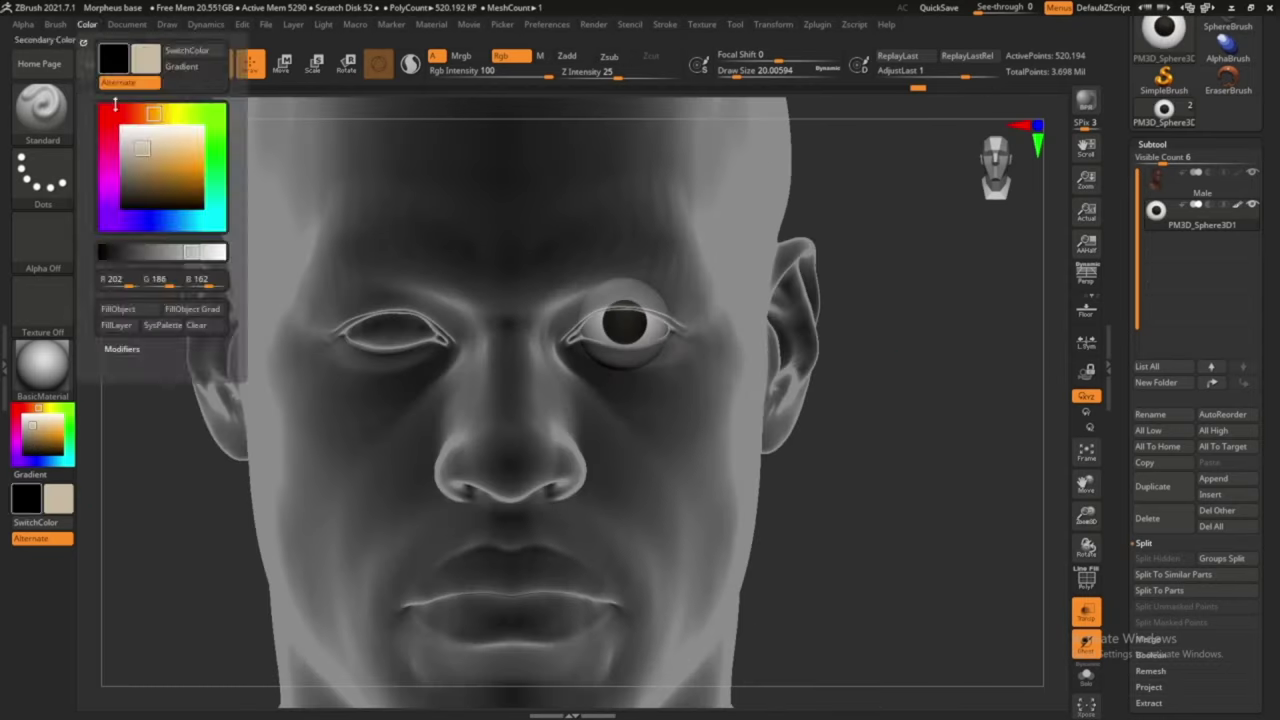
{"action": "left_click_drag", "start_coordinate": [857, 360], "coordinate": [890, 337]}
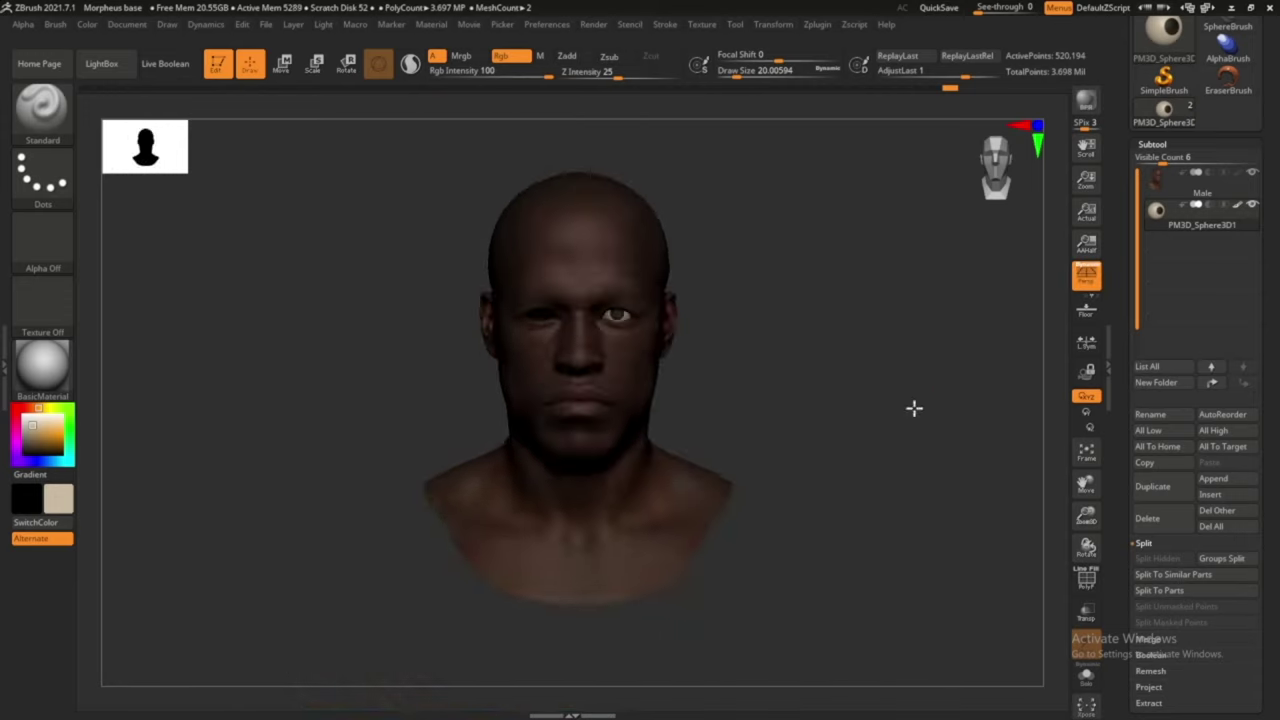
{"action": "mouse_move", "coordinate": [918, 426]}
{"action": "left_mouse_down"}
{"action": "mouse_move", "coordinate": [908, 291]}
{"action": "mouse_move", "coordinate": [906, 354]}
{"action": "left_mouse_up"}
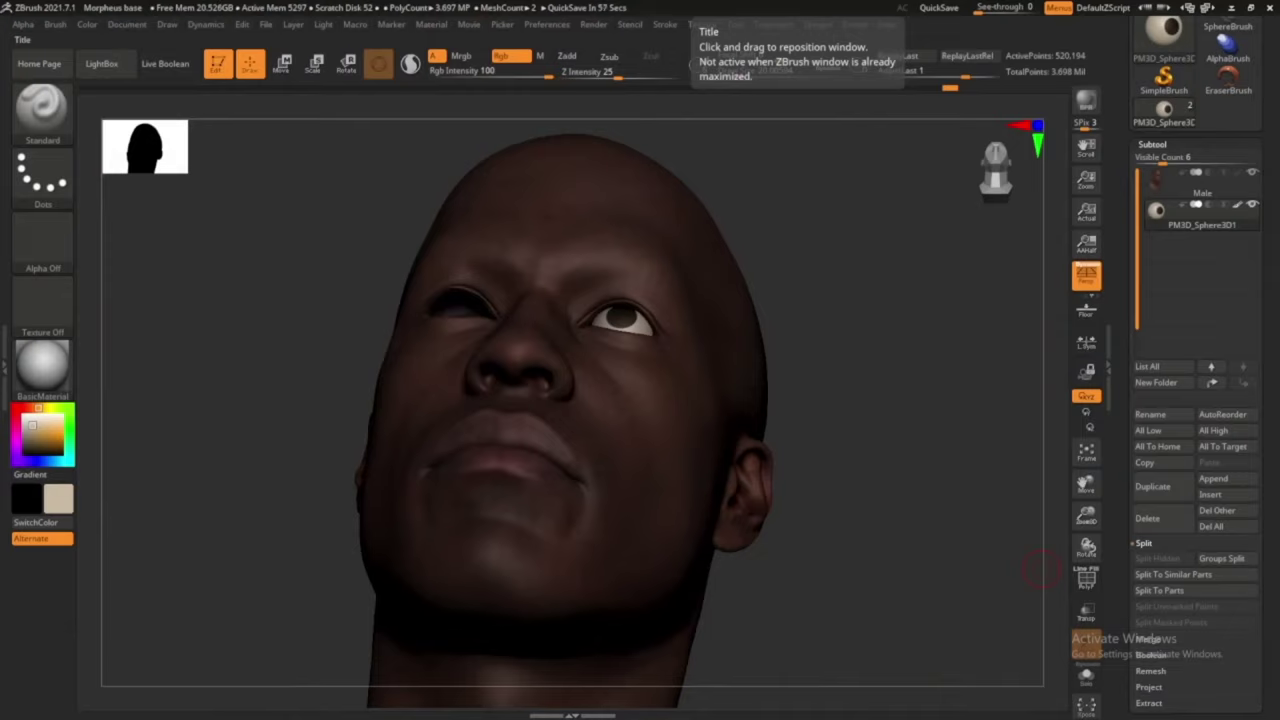
{"action": "mouse_move", "coordinate": [1040, 568]}
{"action": "left_mouse_down"}
{"action": "mouse_move", "coordinate": [900, 380]}
{"action": "mouse_move", "coordinate": [854, 383]}
{"action": "mouse_move", "coordinate": [849, 409]}
{"action": "mouse_move", "coordinate": [841, 378]}
{"action": "left_mouse_up"}
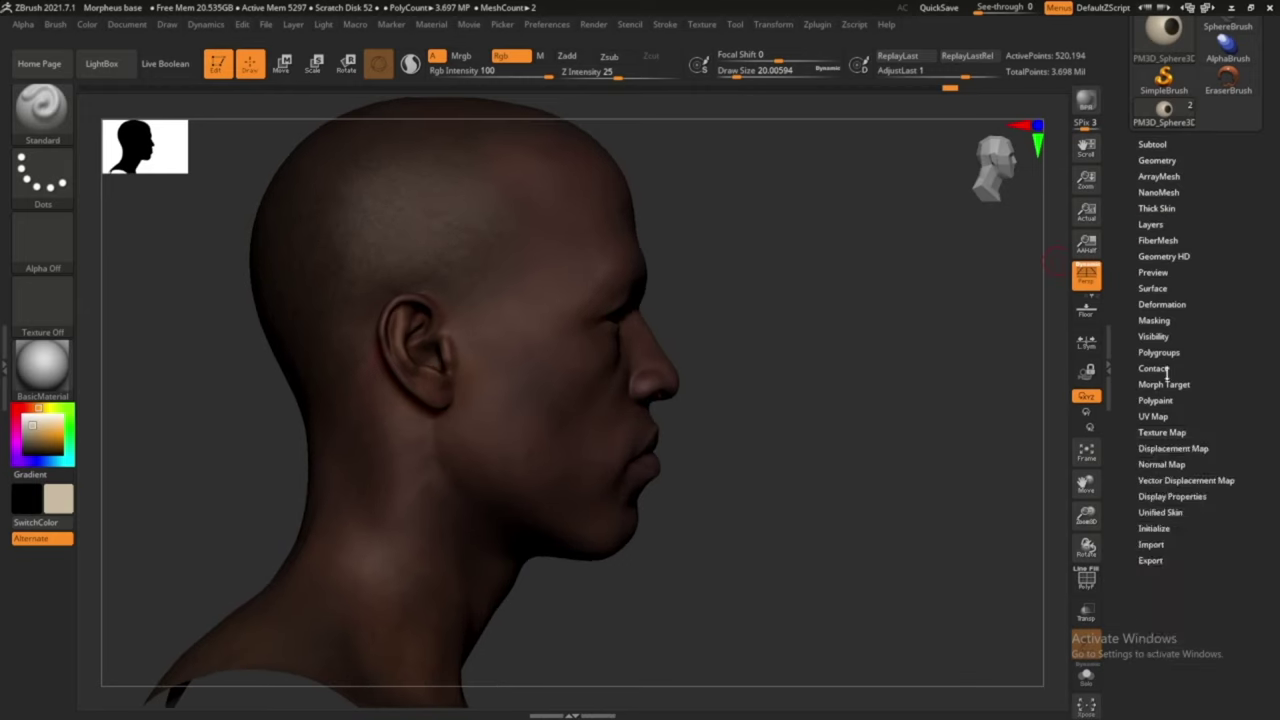
At the lowest subdivision level, reshape the lips, chin and jawline with Move Topological
{"action": "left_click_drag", "start_coordinate": [775, 345], "coordinate": [782, 371]}
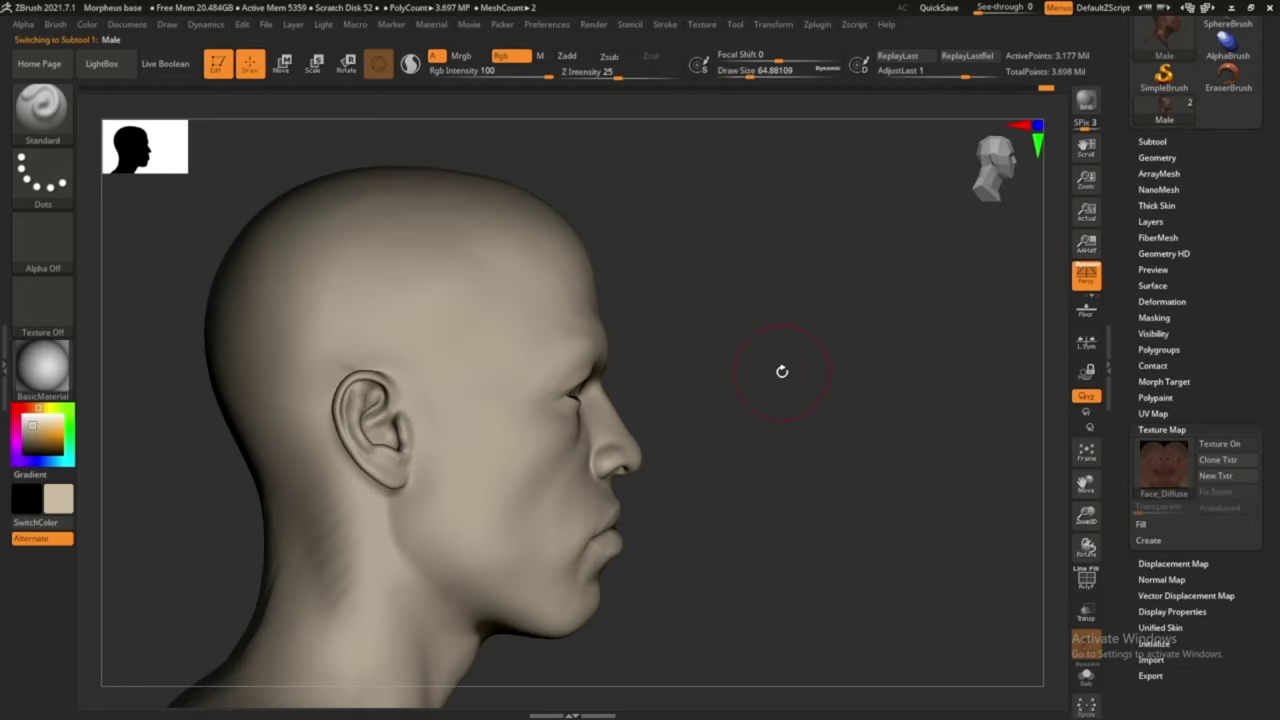
{"action": "key", "text": "shift+d"}
{"action": "key", "text": "b"}
{"action": "key", "text": "m"}
{"action": "key", "text": "t"}
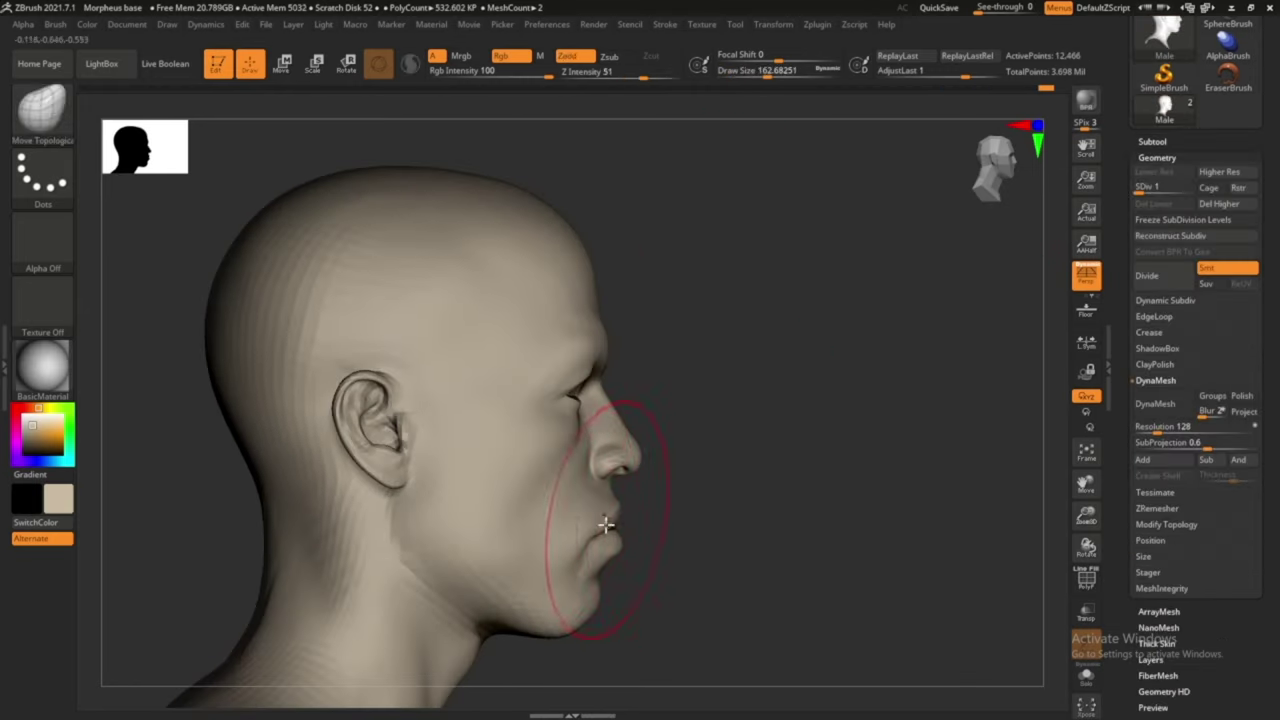
{"action": "mouse_move", "coordinate": [618, 485]}
{"action": "left_mouse_down", "text": "alt"}
{"action": "mouse_move", "coordinate": [645, 462]}
{"action": "mouse_move", "coordinate": [889, 386]}
{"action": "mouse_move", "coordinate": [677, 426]}
{"action": "mouse_move", "coordinate": [624, 350]}
{"action": "left_mouse_up", "text": "alt"}
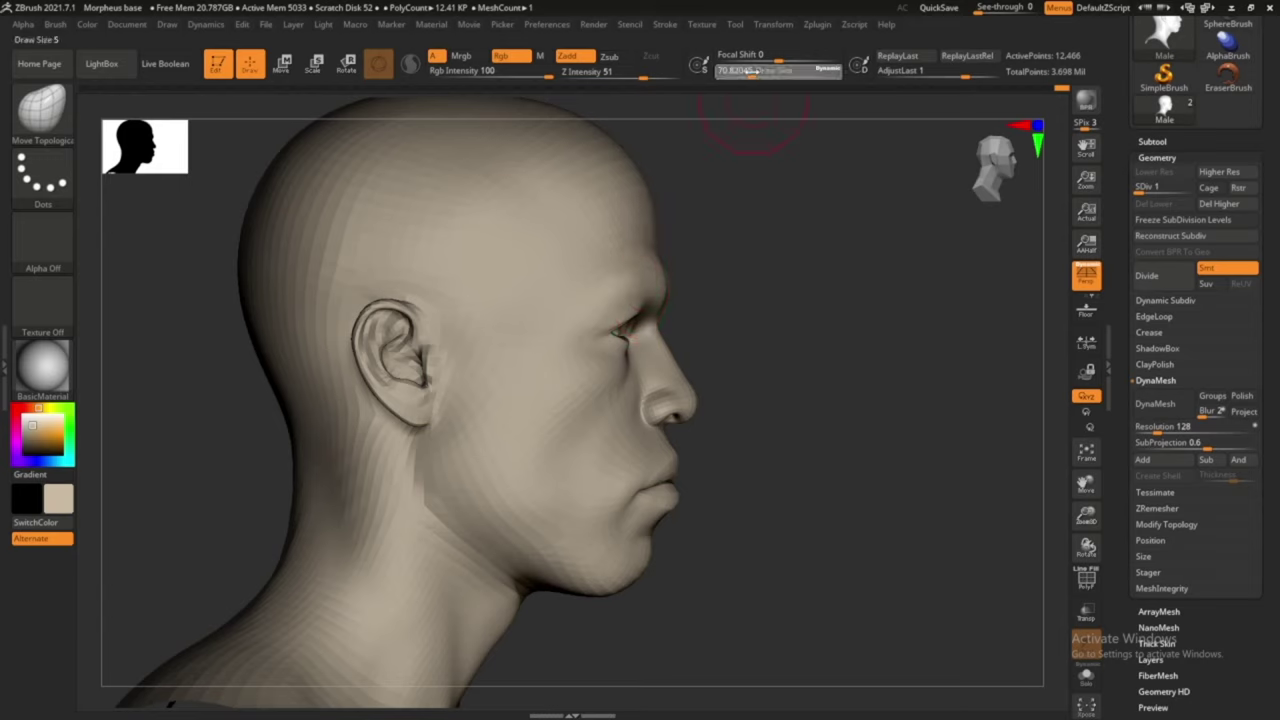
{"action": "left_click_drag", "start_coordinate": [650, 540], "coordinate": [680, 450], "text": "alt"}
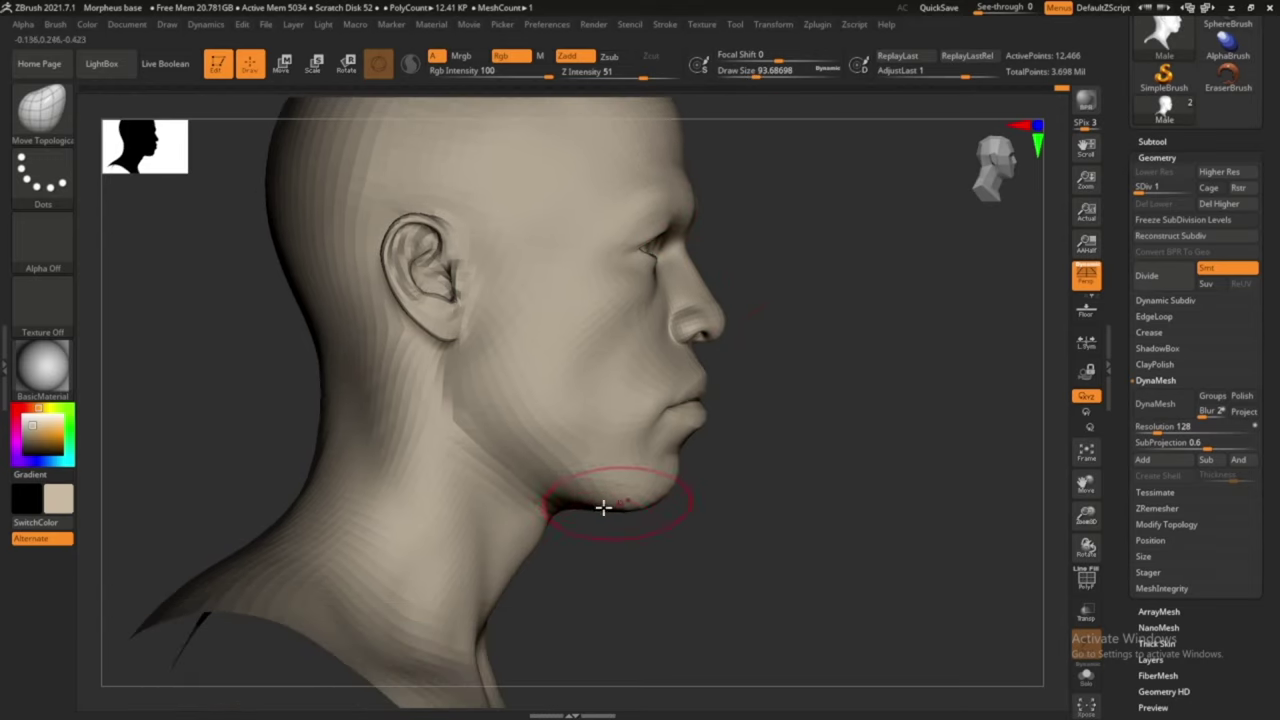
{"action": "mouse_move", "coordinate": [850, 420]}
{"action": "left_mouse_down"}
{"action": "mouse_move", "coordinate": [923, 357]}
{"action": "mouse_move", "coordinate": [759, 147]}
{"action": "left_mouse_up"}
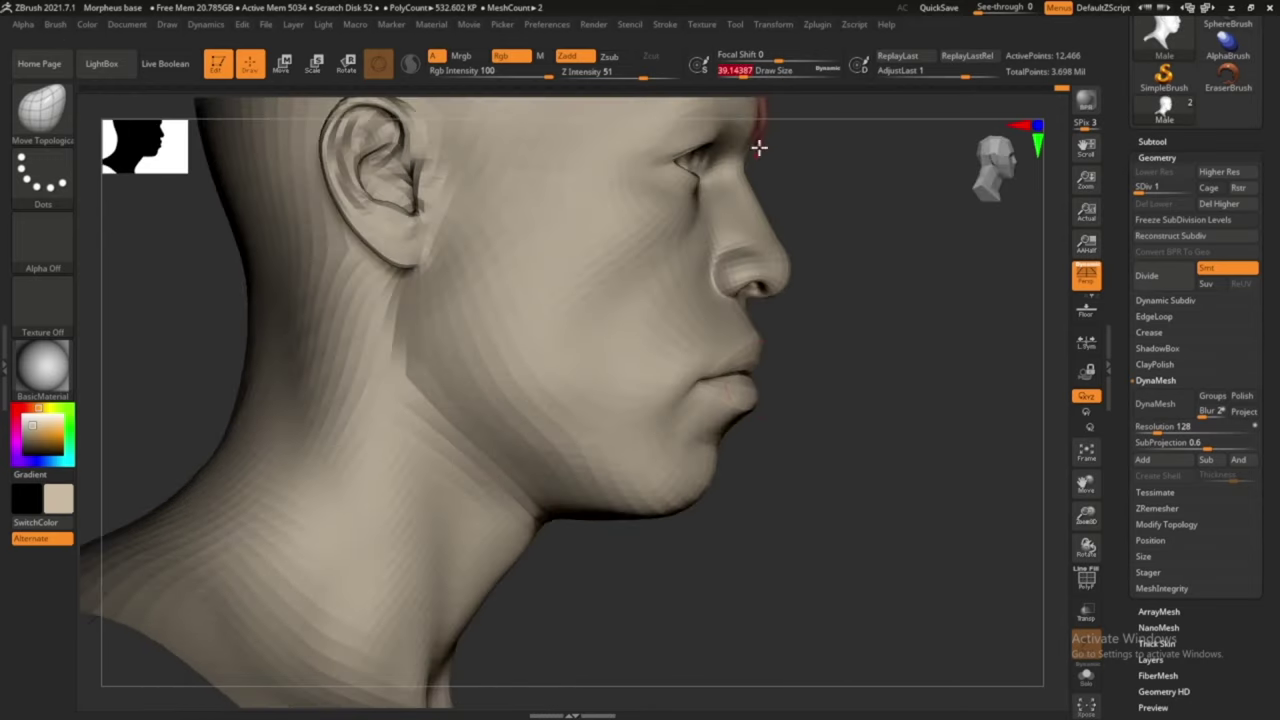
{"action": "mouse_move", "coordinate": [755, 402]}
{"action": "left_mouse_down", "text": "alt"}
{"action": "mouse_move", "coordinate": [777, 300]}
{"action": "mouse_move", "coordinate": [717, 457]}
{"action": "mouse_move", "coordinate": [854, 394]}
{"action": "mouse_move", "coordinate": [538, 395]}
{"action": "left_mouse_up", "text": "alt"}
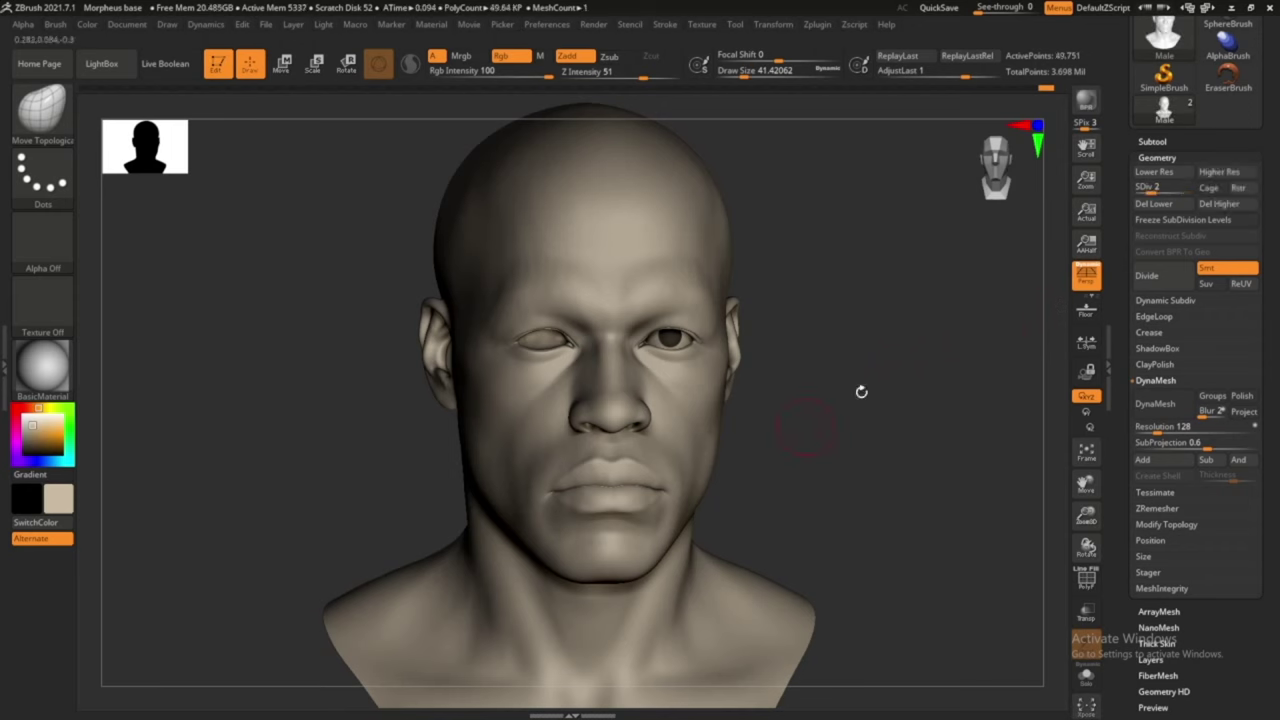
Load the face texture from HD_Male_02/Textures/JPG as the head's displacement map
{"action": "left_click", "coordinate": [1173, 447]}
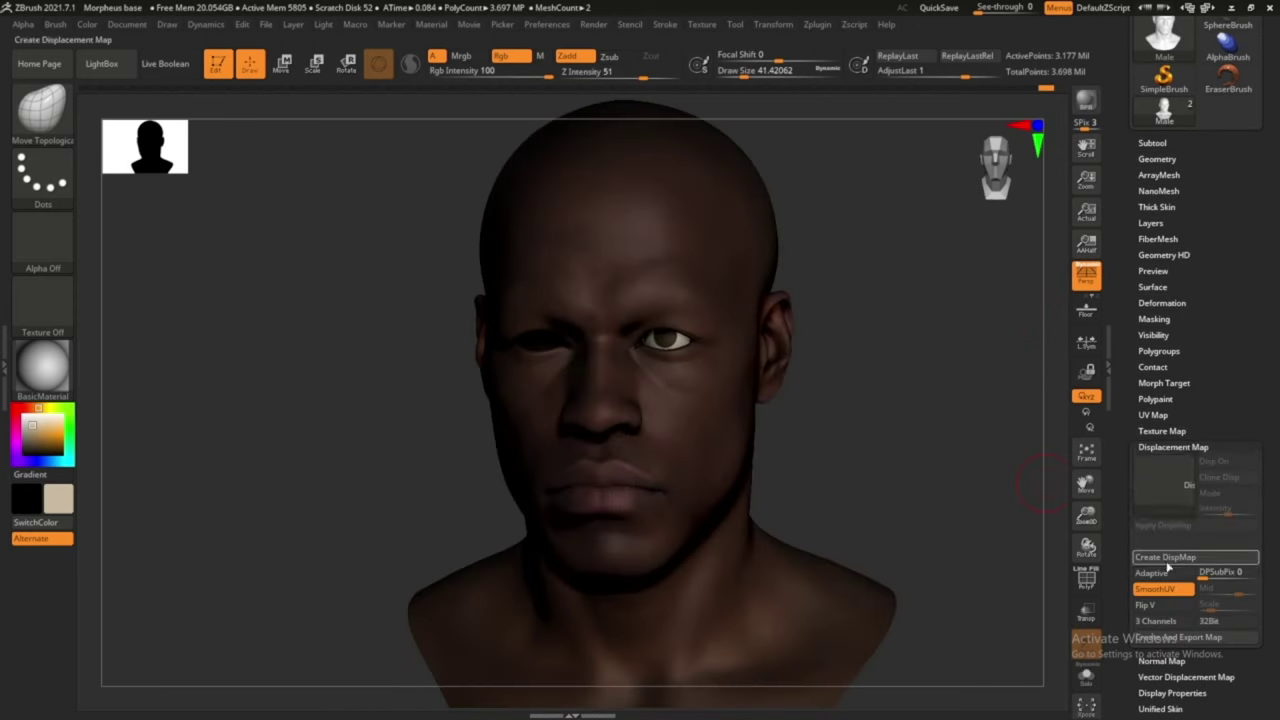
{"action": "left_click", "coordinate": [1160, 485]}
{"action": "left_click", "coordinate": [366, 689]}
{"action": "left_click", "coordinate": [260, 33]}
{"action": "scroll", "coordinate": [256, 455], "scroll_direction": "down", "scroll_amount": 5}
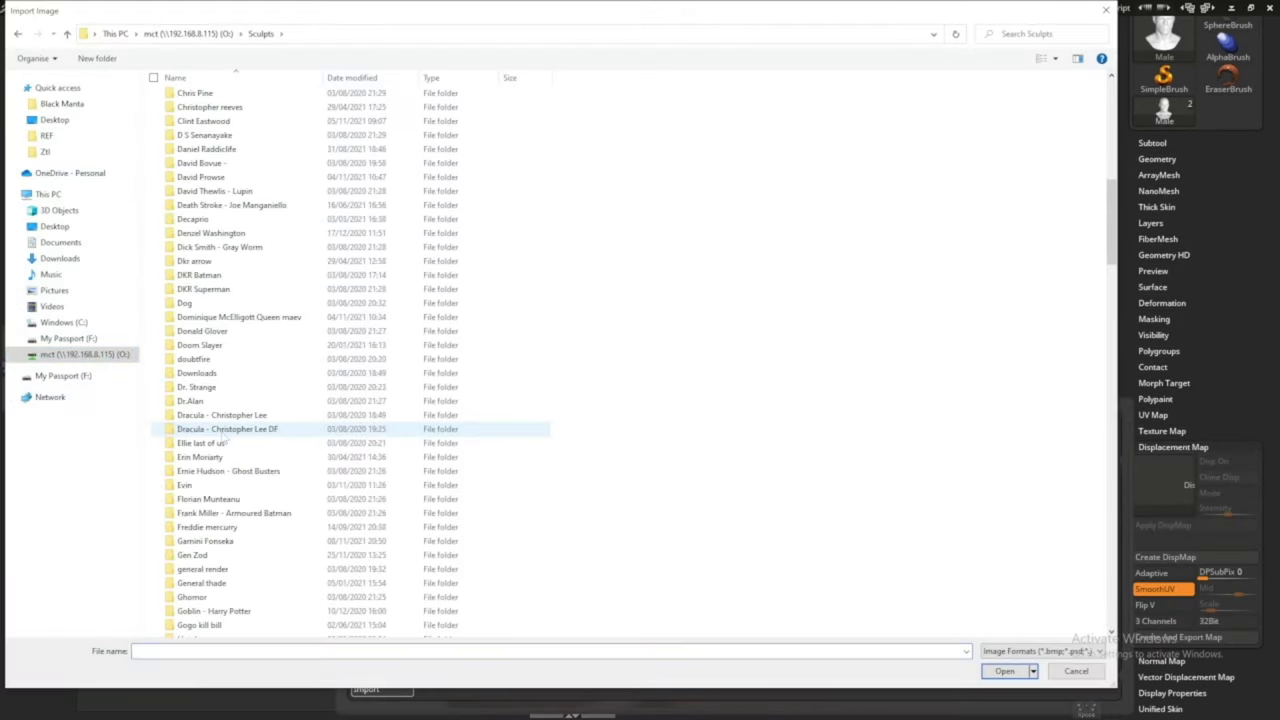
{"action": "scroll", "coordinate": [256, 455], "scroll_direction": "down", "scroll_amount": 5}
{"action": "double_click", "coordinate": [200, 279]}
{"action": "double_click", "coordinate": [243, 134]}
{"action": "double_click", "coordinate": [243, 111]}
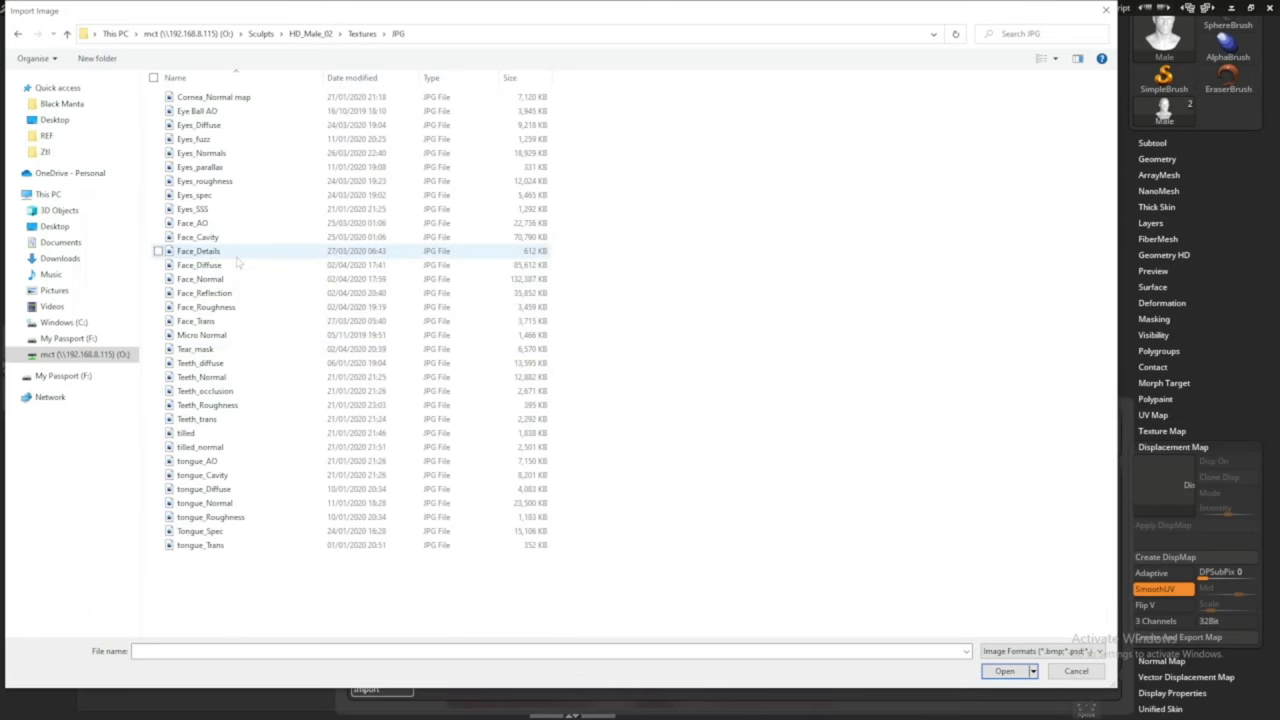
{"action": "double_click", "coordinate": [200, 251]}
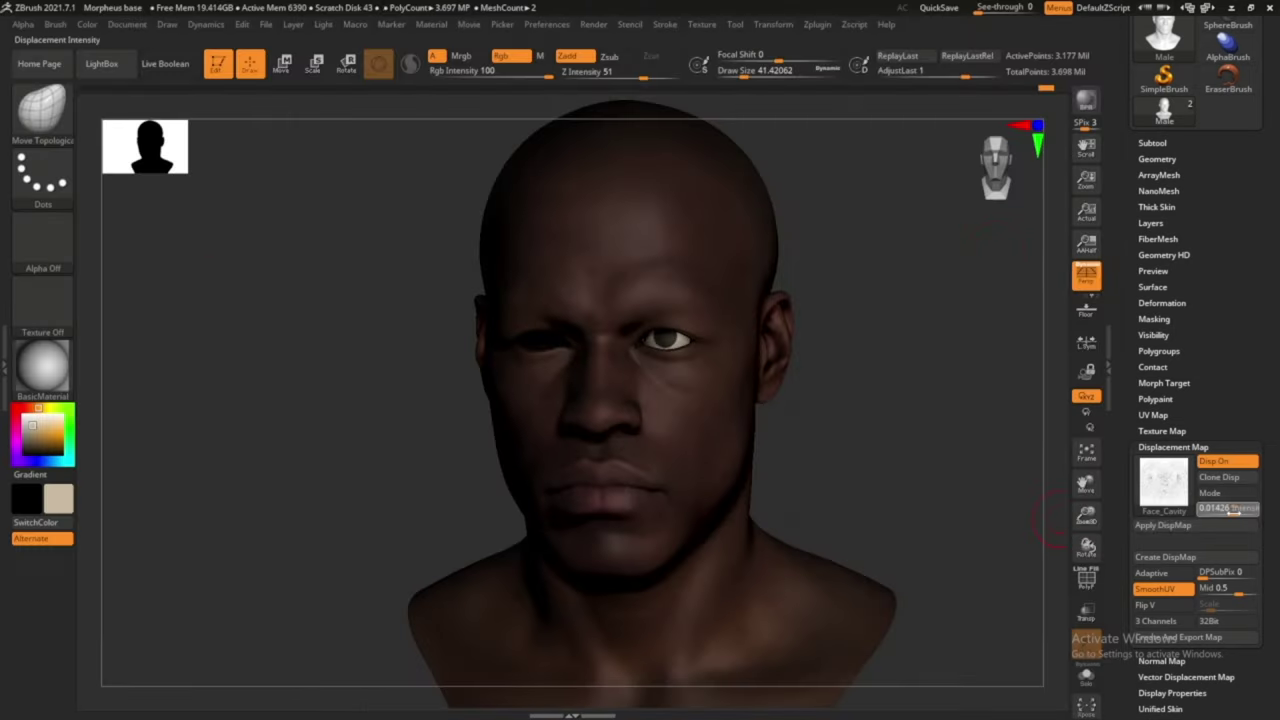
{"action": "mouse_move", "coordinate": [940, 470]}
{"action": "left_mouse_down"}
{"action": "mouse_move", "coordinate": [877, 428]}
{"action": "mouse_move", "coordinate": [819, 529]}
{"action": "left_mouse_up"}
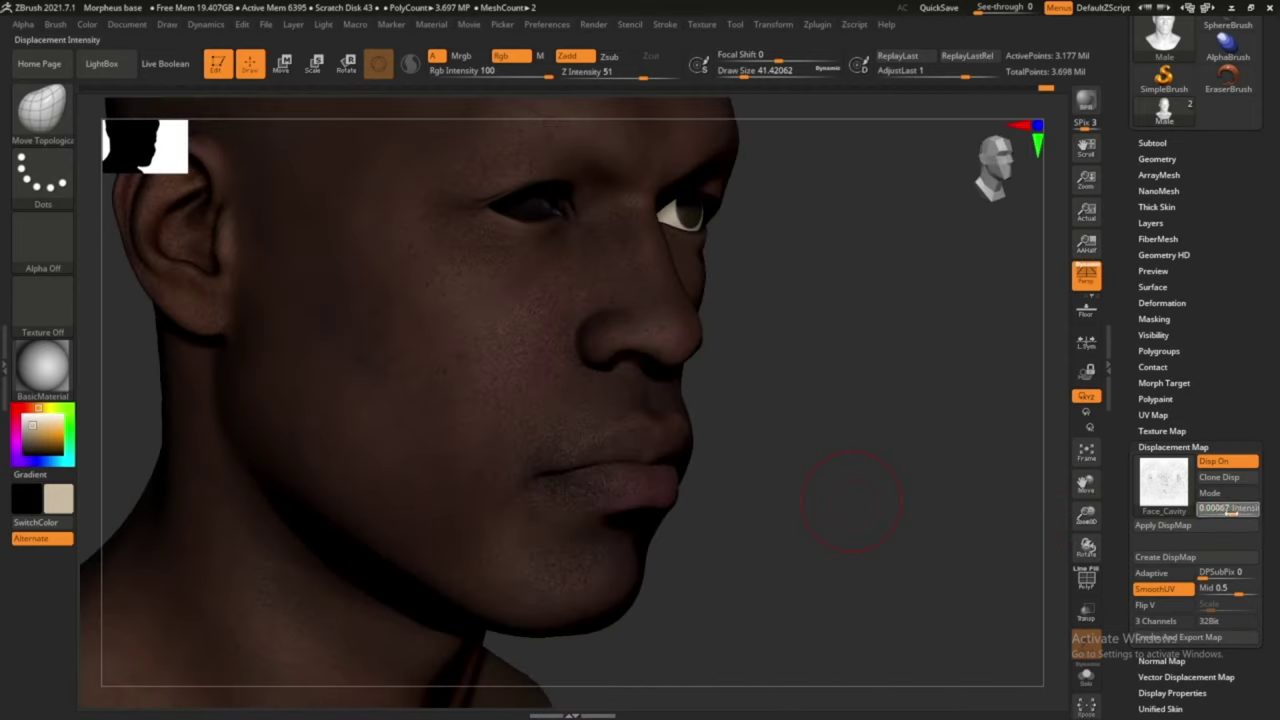
{"action": "left_click_drag", "start_coordinate": [860, 480], "coordinate": [889, 503], "text": "shift"}
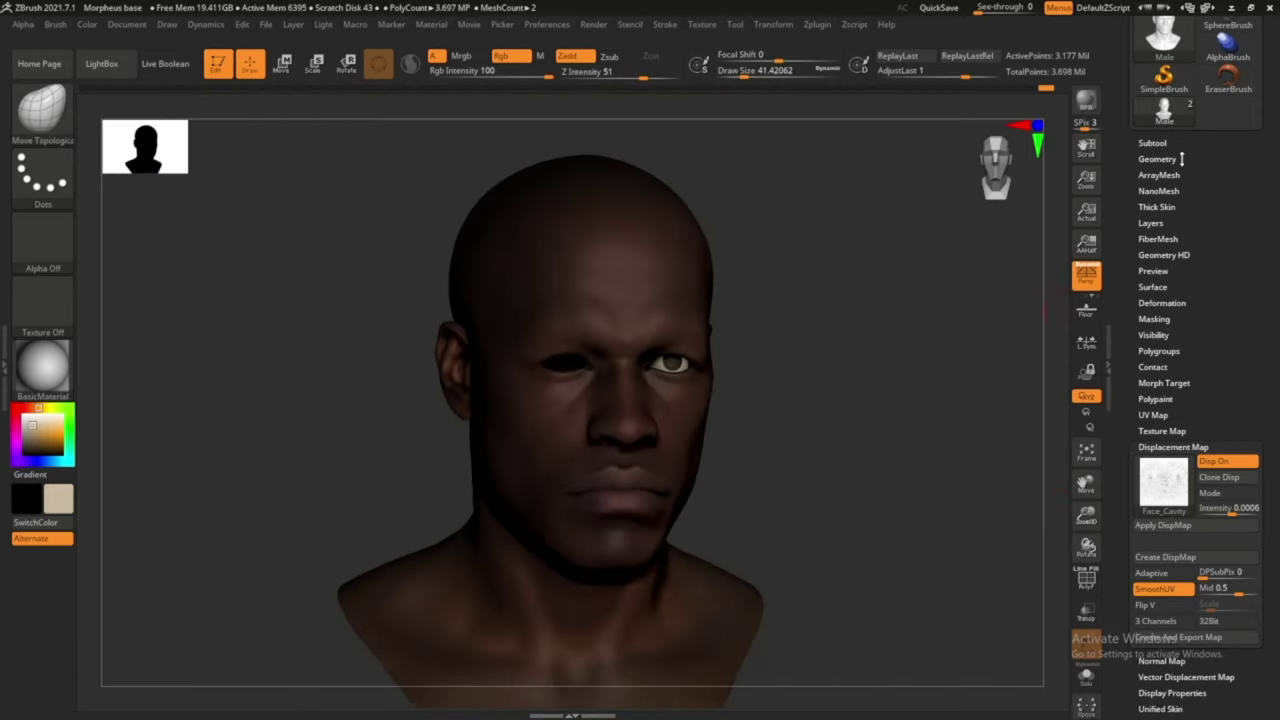
Select the eye sphere subtool and choose Mirror under Zplugin > SubTool Master
{"action": "left_click", "coordinate": [1152, 142]}
{"action": "left_click", "coordinate": [665, 24]}
{"action": "left_click", "coordinate": [817, 24]}
{"action": "left_click", "coordinate": [860, 257]}
Mirror the eye sphere across the X axis to create the second eyeball
{"action": "left_click", "coordinate": [919, 318]}
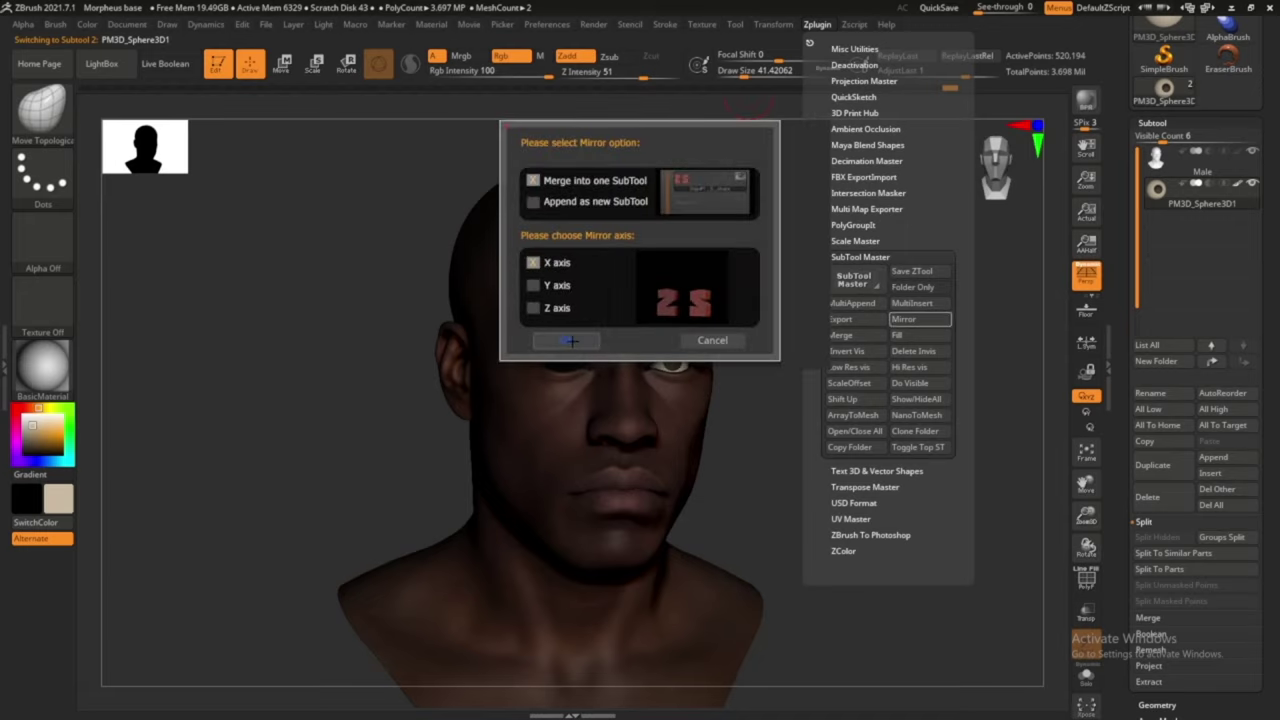
{"action": "left_click", "coordinate": [566, 340]}
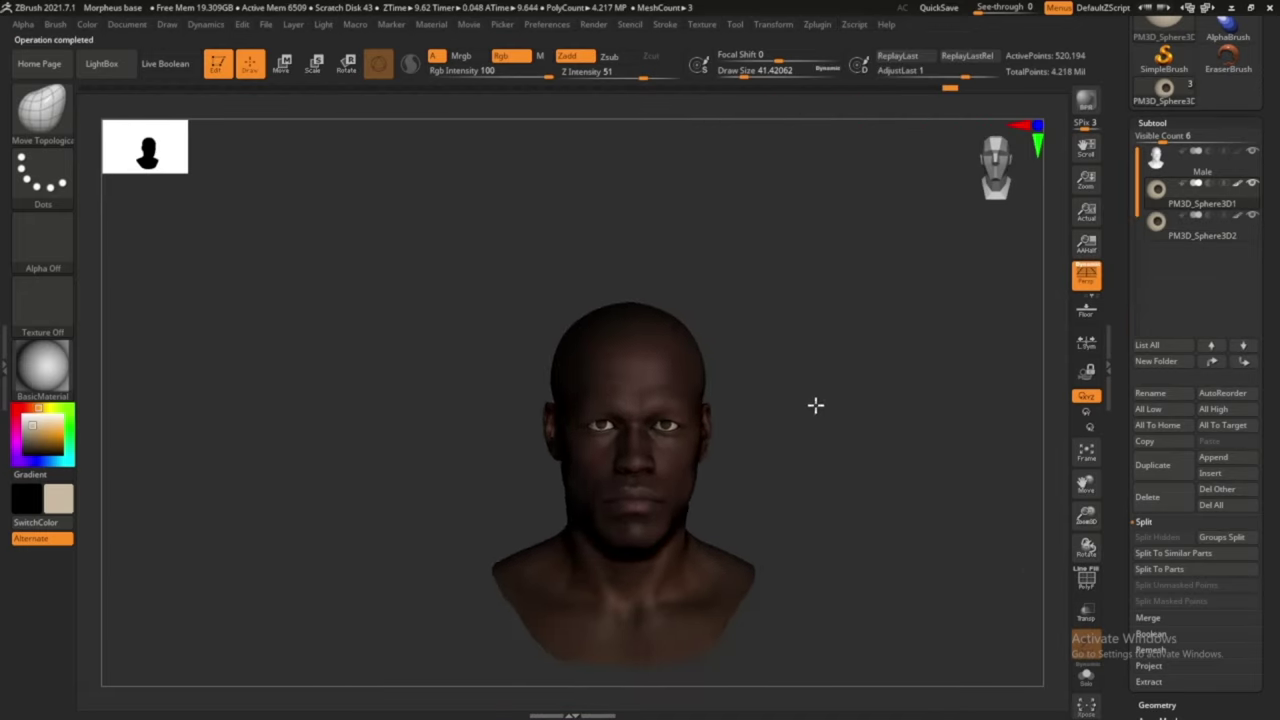
{"action": "mouse_move", "coordinate": [825, 446]}
{"action": "left_mouse_down"}
{"action": "mouse_move", "coordinate": [860, 337]}
{"action": "mouse_move", "coordinate": [795, 486]}
{"action": "left_mouse_up"}
Reselect the Male subtool and check the head from three-quarter and profile views
{"action": "left_click", "coordinate": [794, 466], "text": "alt"}
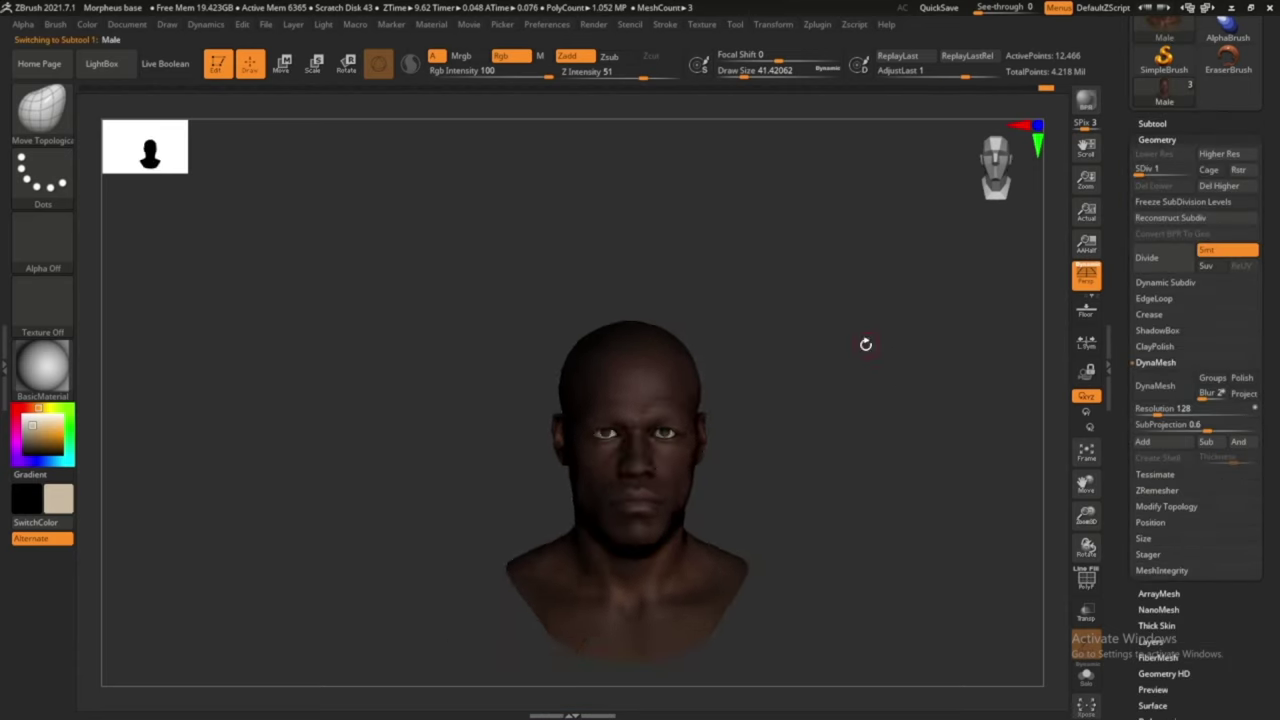
{"action": "left_click_drag", "start_coordinate": [863, 343], "coordinate": [781, 204]}
{"action": "mouse_move", "coordinate": [684, 547]}
{"action": "right_mouse_down"}
{"action": "mouse_move", "coordinate": [740, 517]}
{"action": "mouse_move", "coordinate": [686, 523]}
{"action": "mouse_move", "coordinate": [797, 449]}
{"action": "mouse_move", "coordinate": [750, 566]}
{"action": "right_mouse_up"}
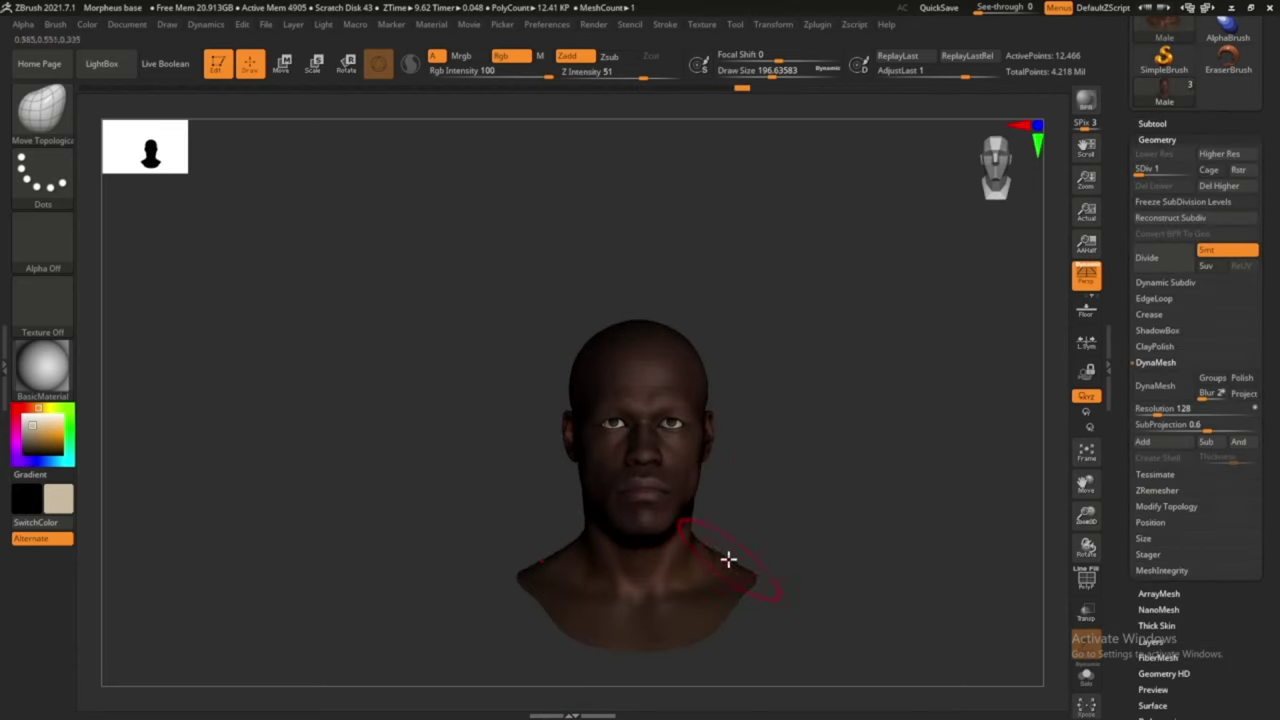
{"action": "right_click_drag", "start_coordinate": [871, 474], "coordinate": [684, 447], "text": "ctrl"}
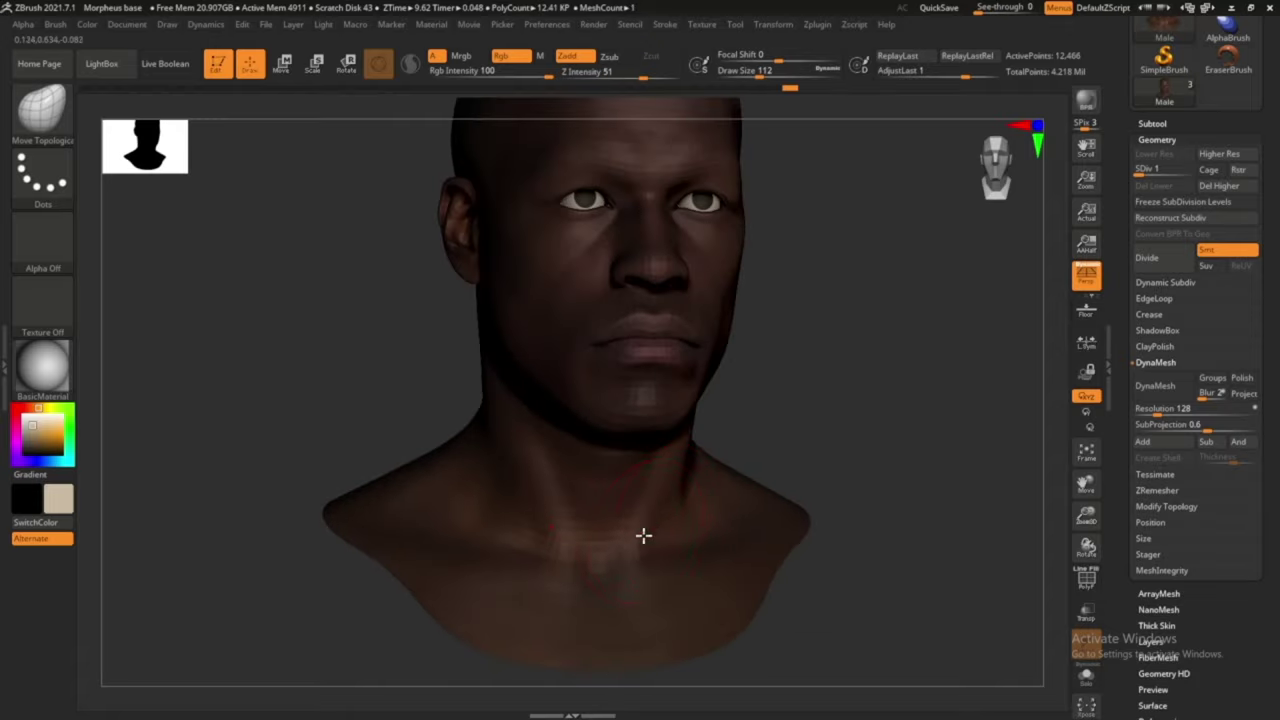
{"action": "mouse_move", "coordinate": [693, 564]}
{"action": "right_mouse_down", "text": "ctrl"}
{"action": "mouse_move", "coordinate": [926, 443]}
{"action": "mouse_move", "coordinate": [902, 494]}
{"action": "right_mouse_up", "text": "ctrl"}
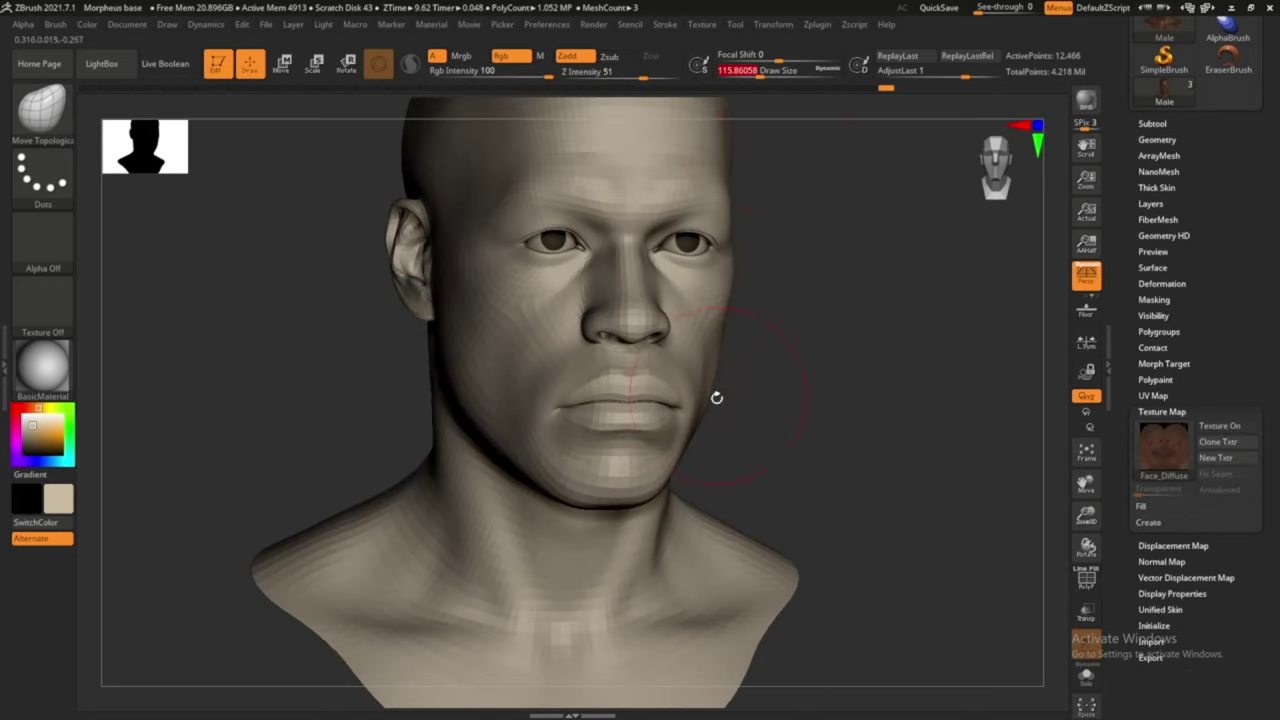
{"action": "mouse_move", "coordinate": [714, 397]}
{"action": "right_mouse_down", "text": "ctrl"}
{"action": "mouse_move", "coordinate": [846, 397]}
{"action": "mouse_move", "coordinate": [491, 611]}
{"action": "mouse_move", "coordinate": [871, 365]}
{"action": "right_mouse_up", "text": "ctrl"}
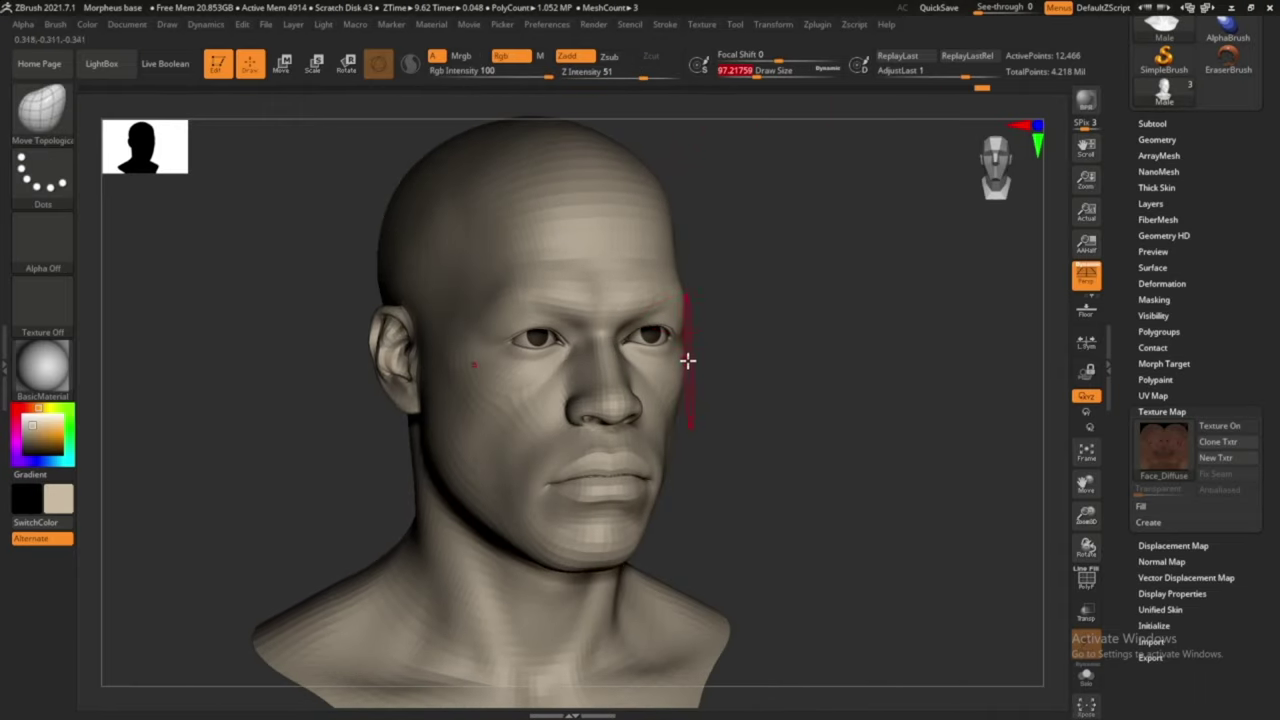
Check the face and left profile, then save the Morpheus base project file
{"action": "left_click_drag", "start_coordinate": [688, 361], "coordinate": [555, 328]}
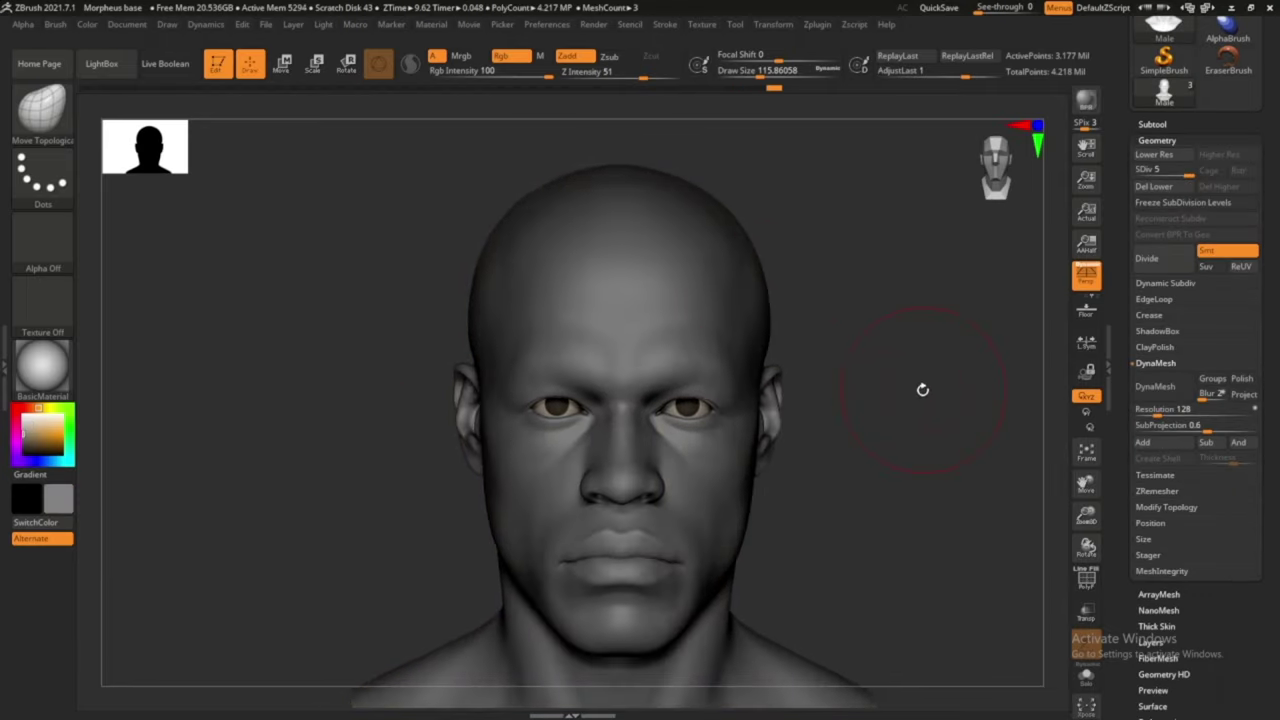
{"action": "mouse_move", "coordinate": [974, 397]}
{"action": "left_mouse_down", "text": "shift"}
{"action": "mouse_move", "coordinate": [943, 403]}
{"action": "mouse_move", "coordinate": [820, 346]}
{"action": "mouse_move", "coordinate": [963, 474]}
{"action": "mouse_move", "coordinate": [921, 458]}
{"action": "left_mouse_up", "text": "shift"}
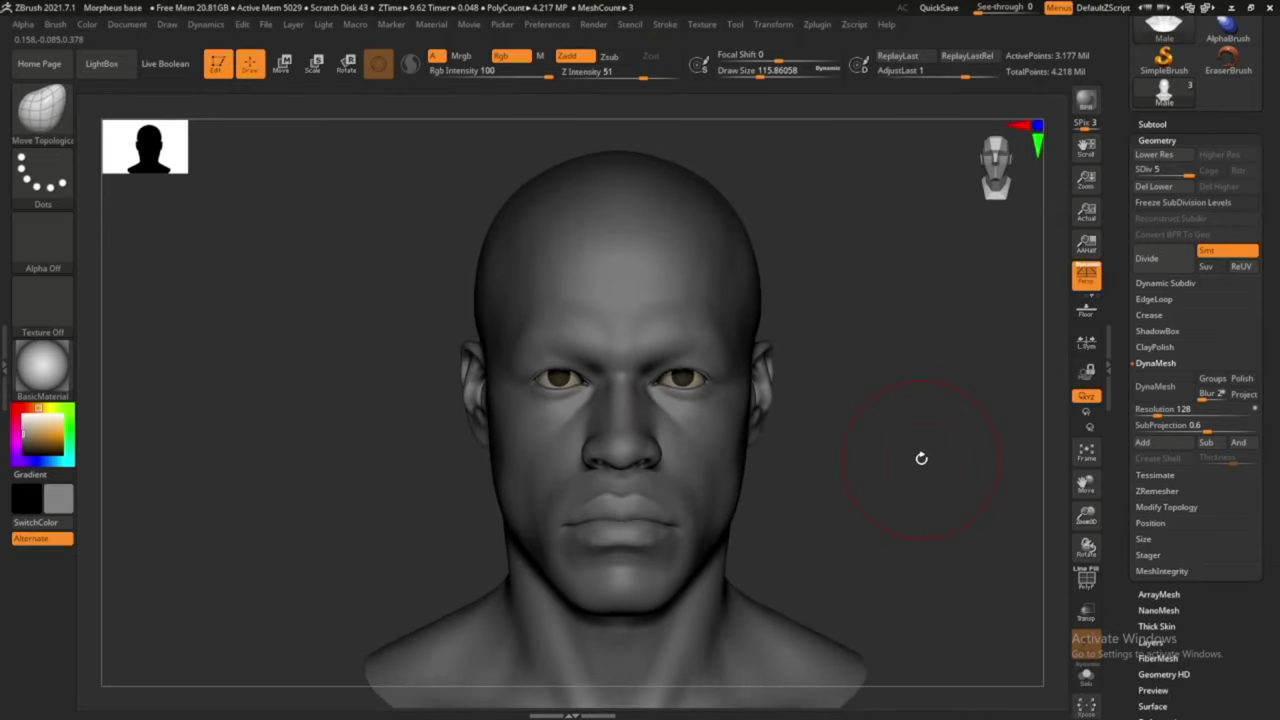
{"action": "left_click", "coordinate": [265, 24]}
{"action": "left_click", "coordinate": [290, 82]}
{"action": "key", "text": "Return"}
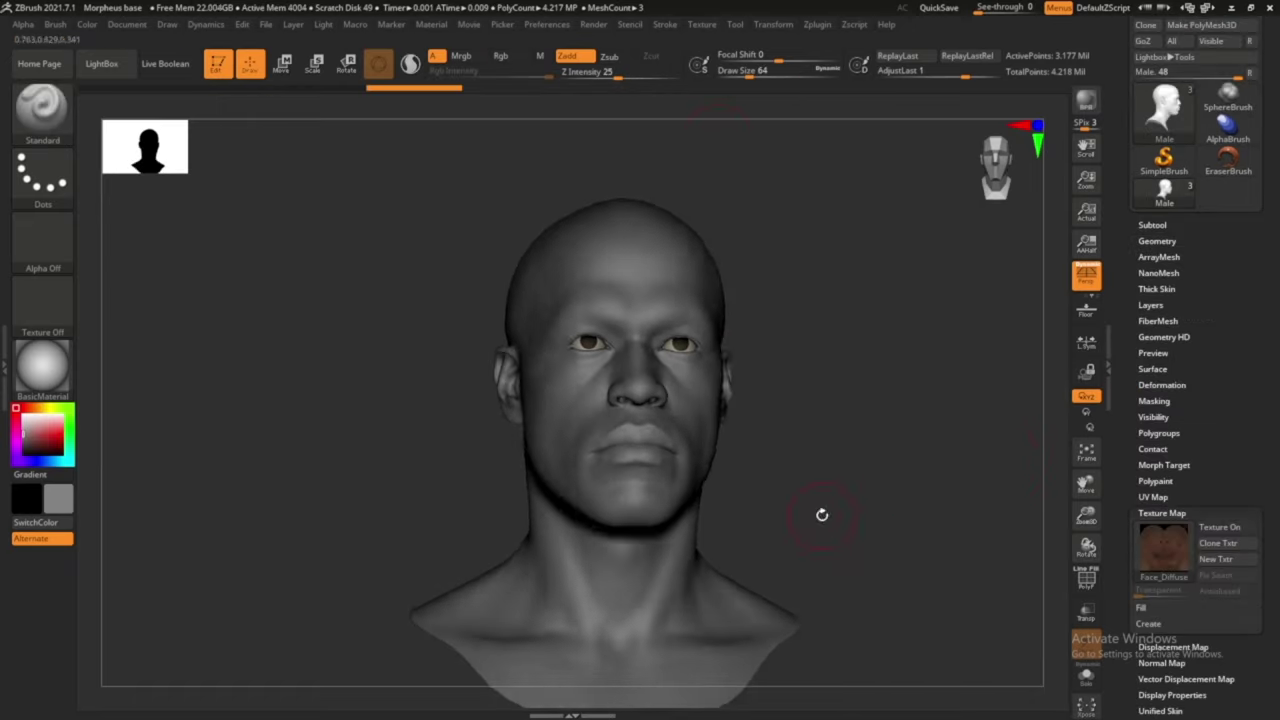
Sculpt the brow and eyelids up close with an enlarged brush
{"action": "mouse_move", "coordinate": [718, 138]}
{"action": "left_mouse_down"}
{"action": "mouse_move", "coordinate": [846, 374]}
{"action": "mouse_move", "coordinate": [837, 414]}
{"action": "mouse_move", "coordinate": [752, 72]}
{"action": "left_mouse_up"}
{"action": "left_click_drag", "start_coordinate": [560, 300], "coordinate": [354, 206], "text": "alt"}
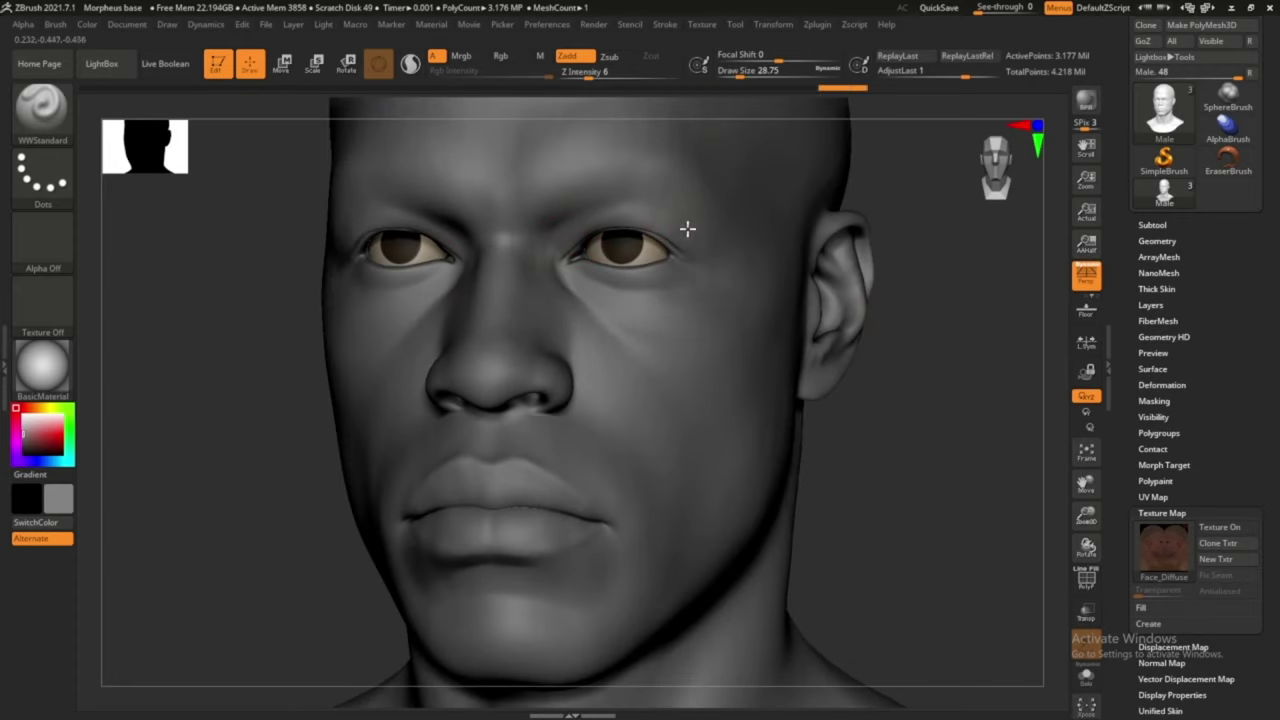
{"action": "key", "text": "ctrl+shift+z"}
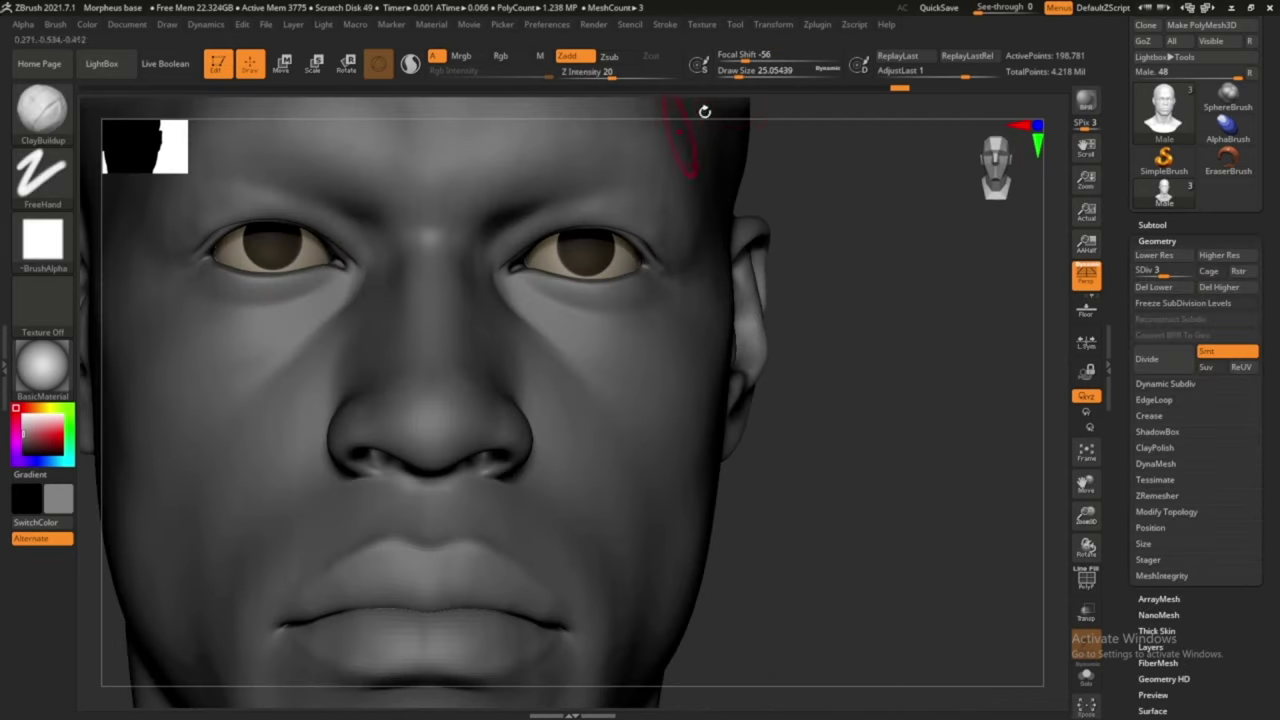
{"action": "key", "text": "ctrl+shift+z"}
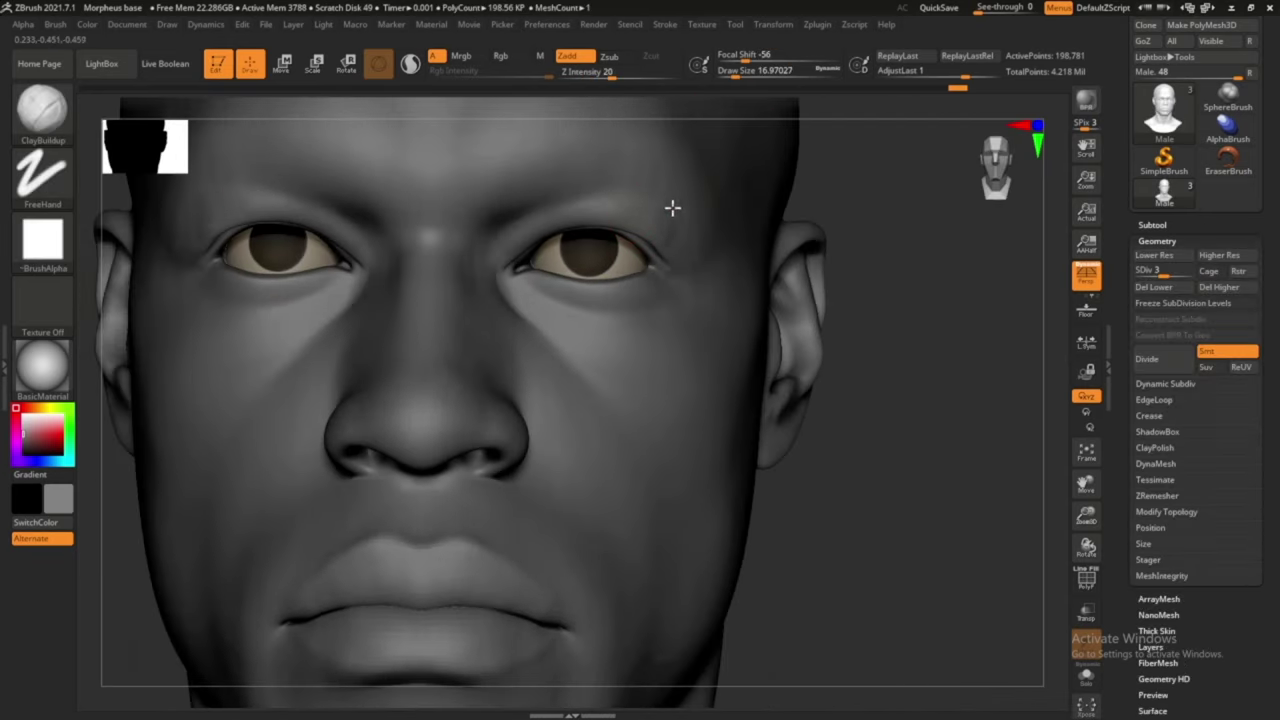
{"action": "key", "text": "1"}
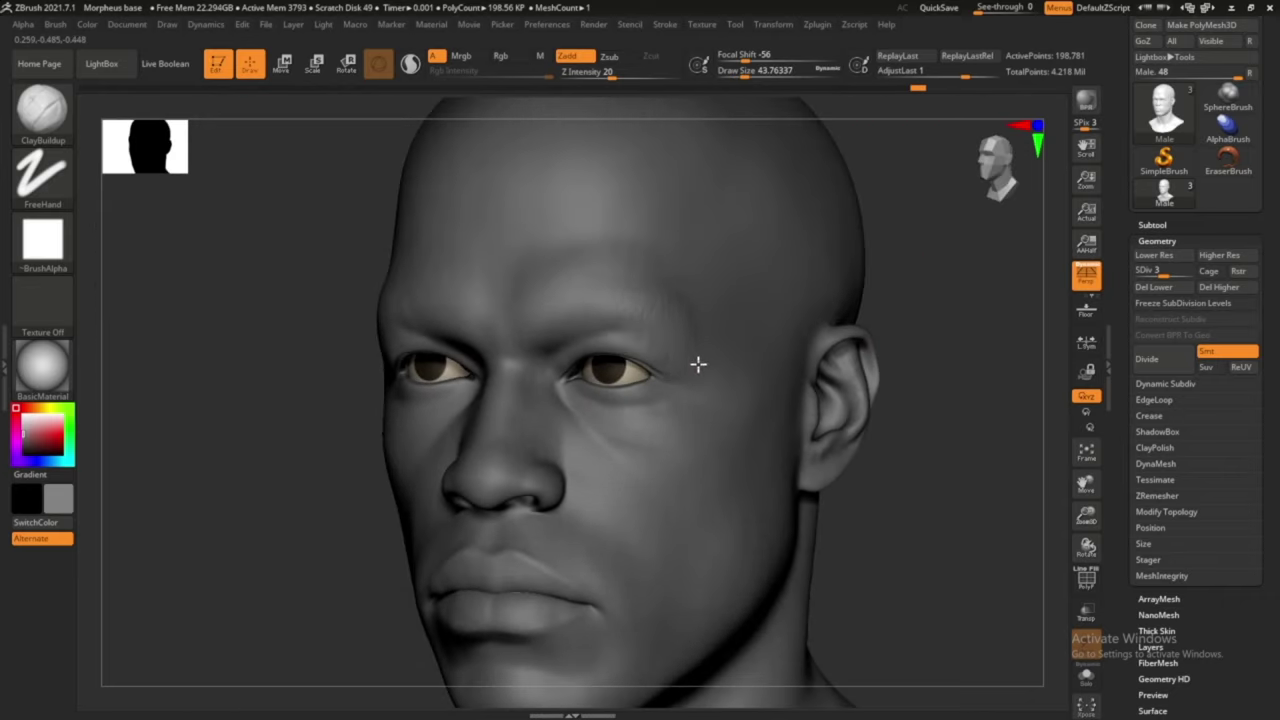
Crisp up the nostril edges, lip corners and ear folds with another sculpting brush
{"action": "key", "text": "ctrl+shift+z"}
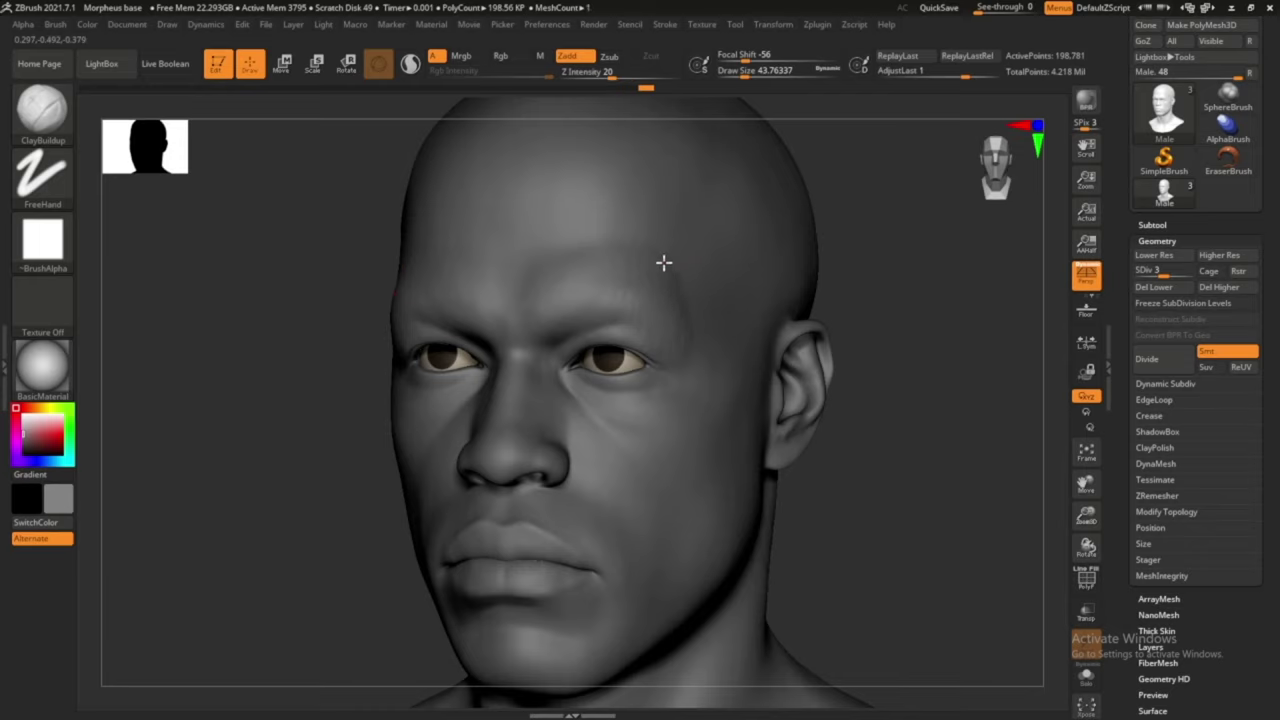
{"action": "key", "text": "ctrl+shift+z"}
{"action": "key", "text": "ctrl+shift+z"}
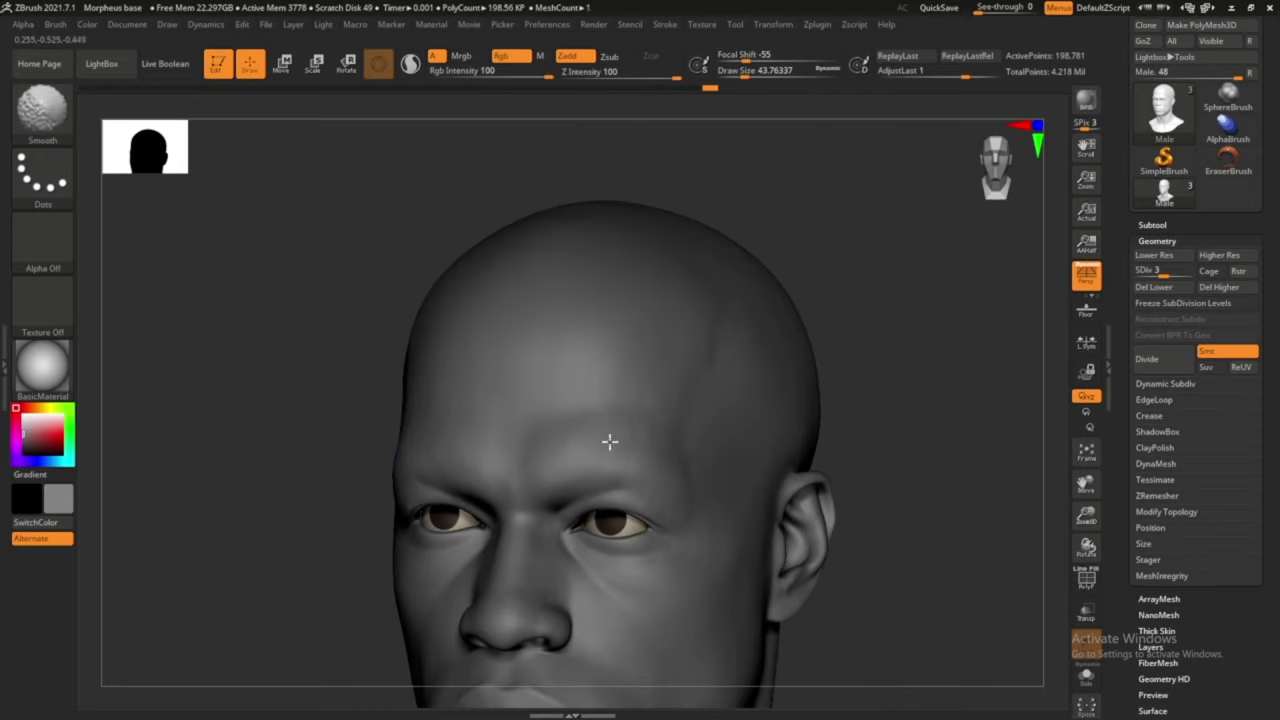
{"action": "key", "text": "ctrl+shift+z"}
{"action": "key", "text": "ctrl+shift+z"}
{"action": "key", "text": "ctrl+shift+z"}
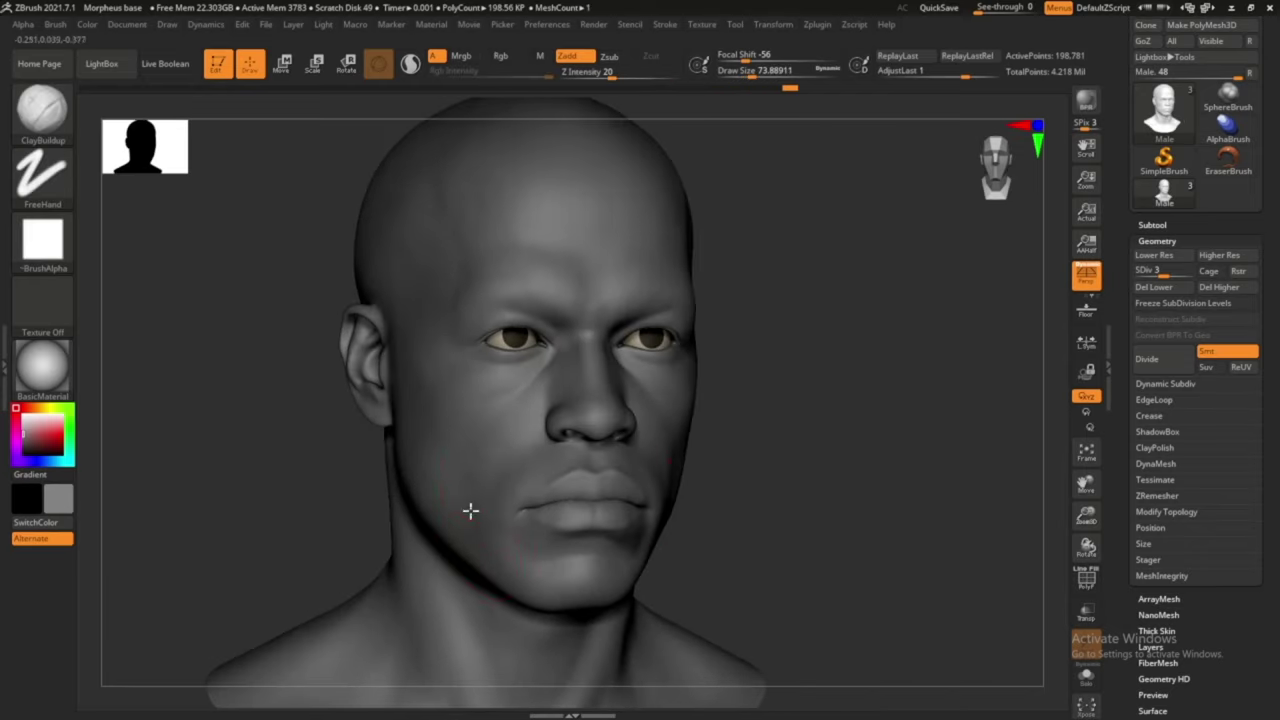
{"action": "key", "text": "ctrl+shift+z"}
{"action": "key", "text": "ctrl+shift+z"}
{"action": "key", "text": "ctrl+shift+z"}
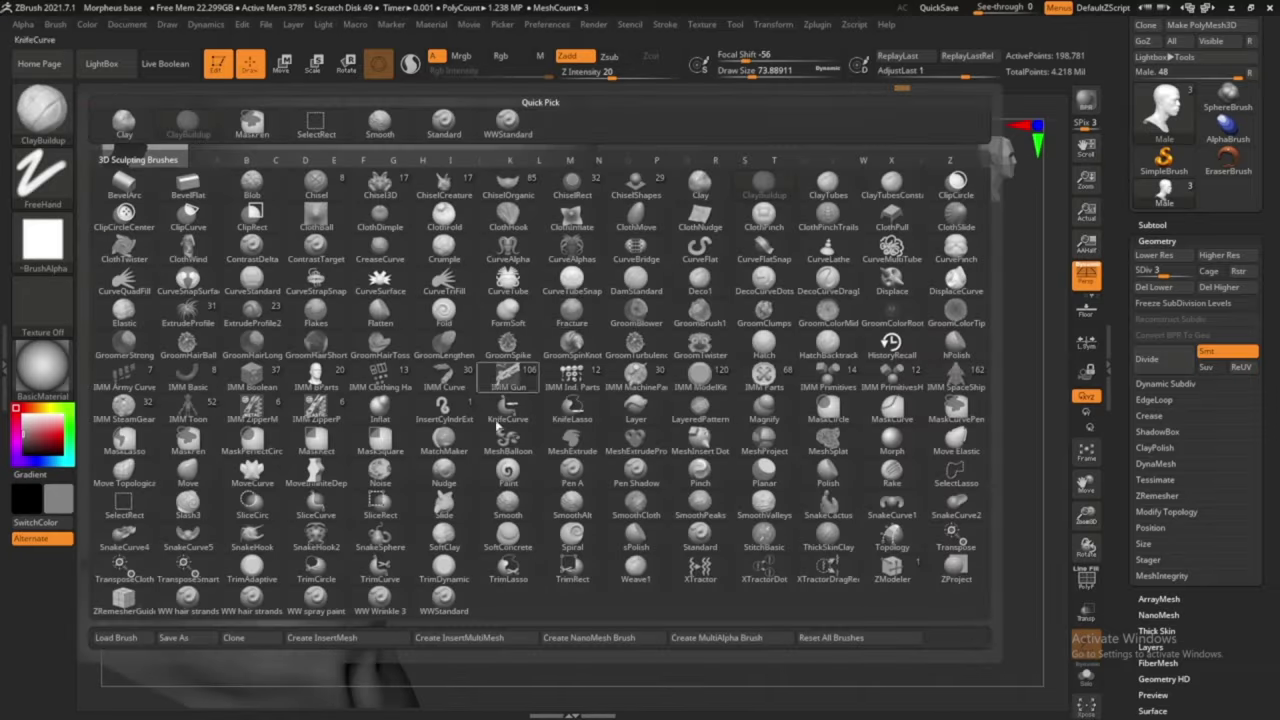
{"action": "key", "text": "ctrl+shift+z"}
{"action": "key", "text": "ctrl+shift+z"}
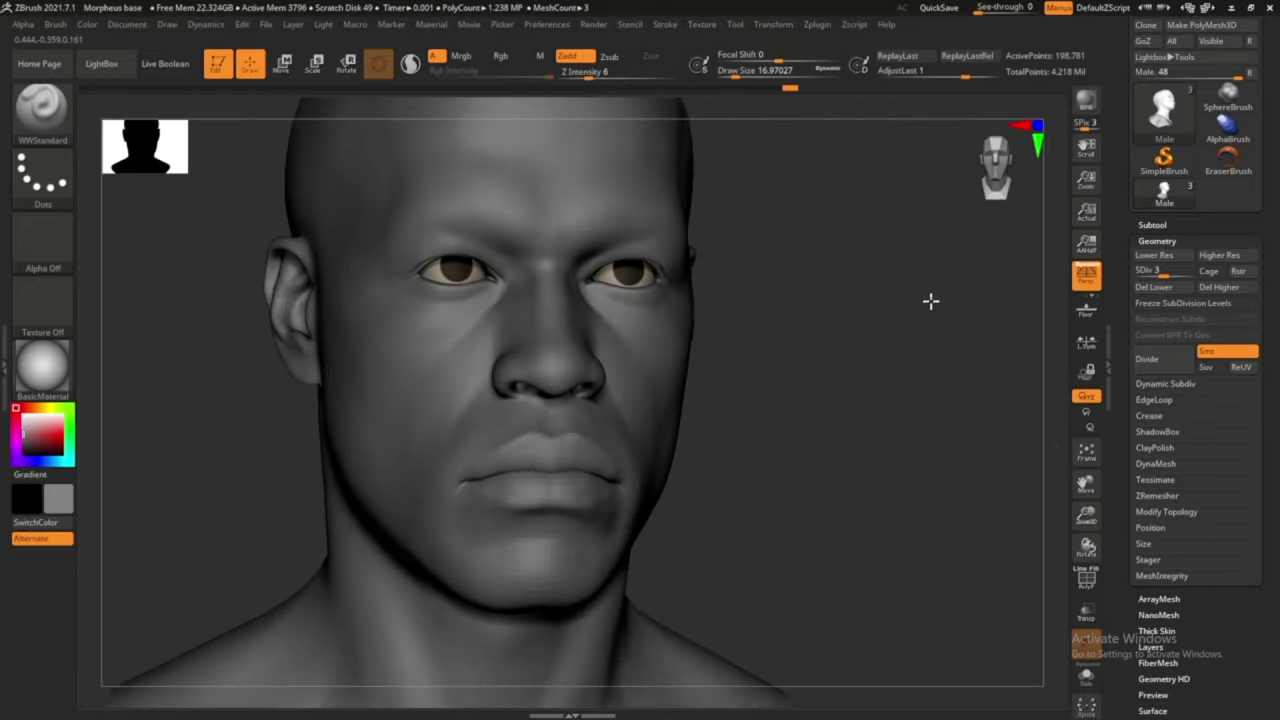
{"action": "left_click_drag", "start_coordinate": [929, 300], "coordinate": [937, 291]}
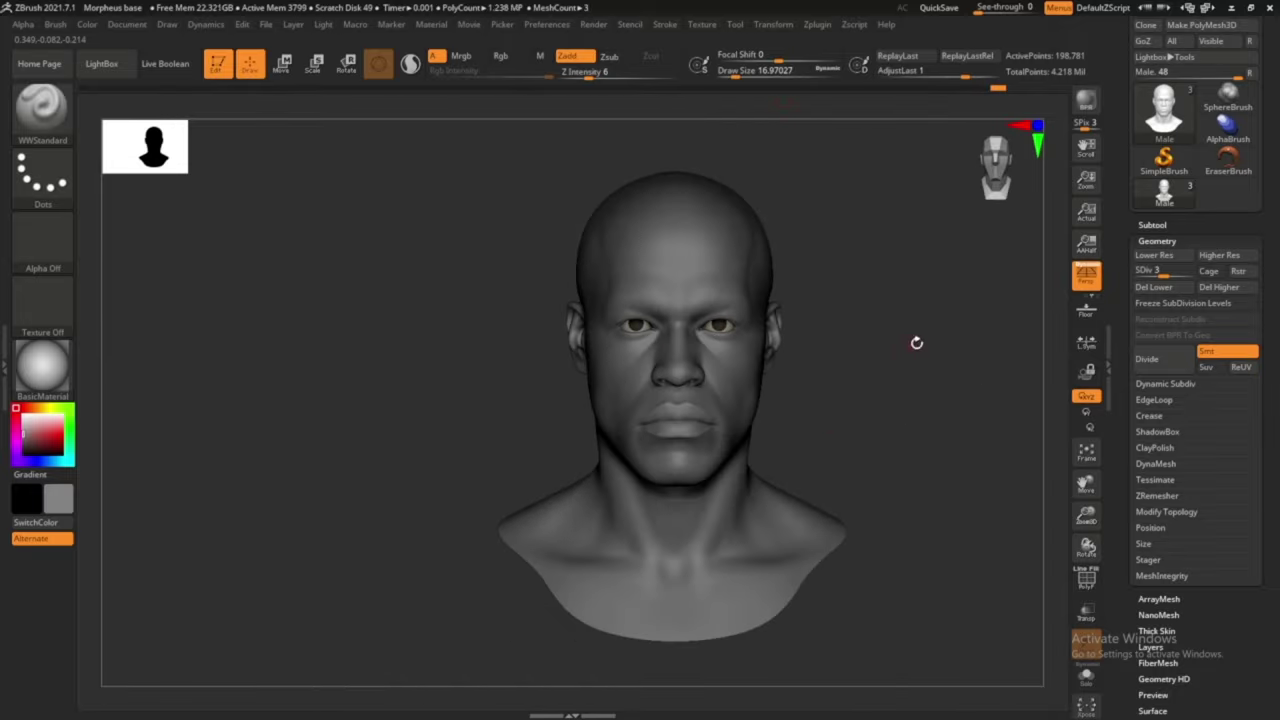
{"action": "mouse_move", "coordinate": [916, 342]}
{"action": "left_mouse_down"}
{"action": "mouse_move", "coordinate": [877, 366]}
{"action": "mouse_move", "coordinate": [810, 312]}
{"action": "left_mouse_up"}
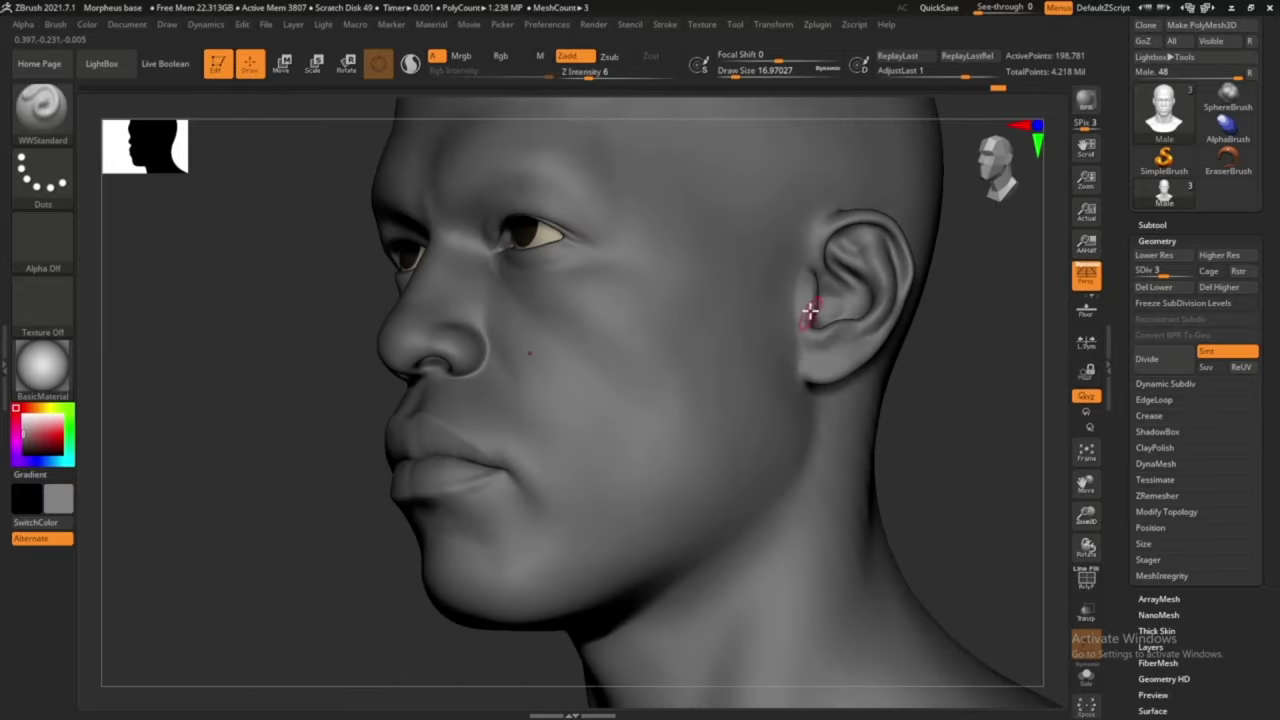
{"action": "key", "text": "bracketright"}
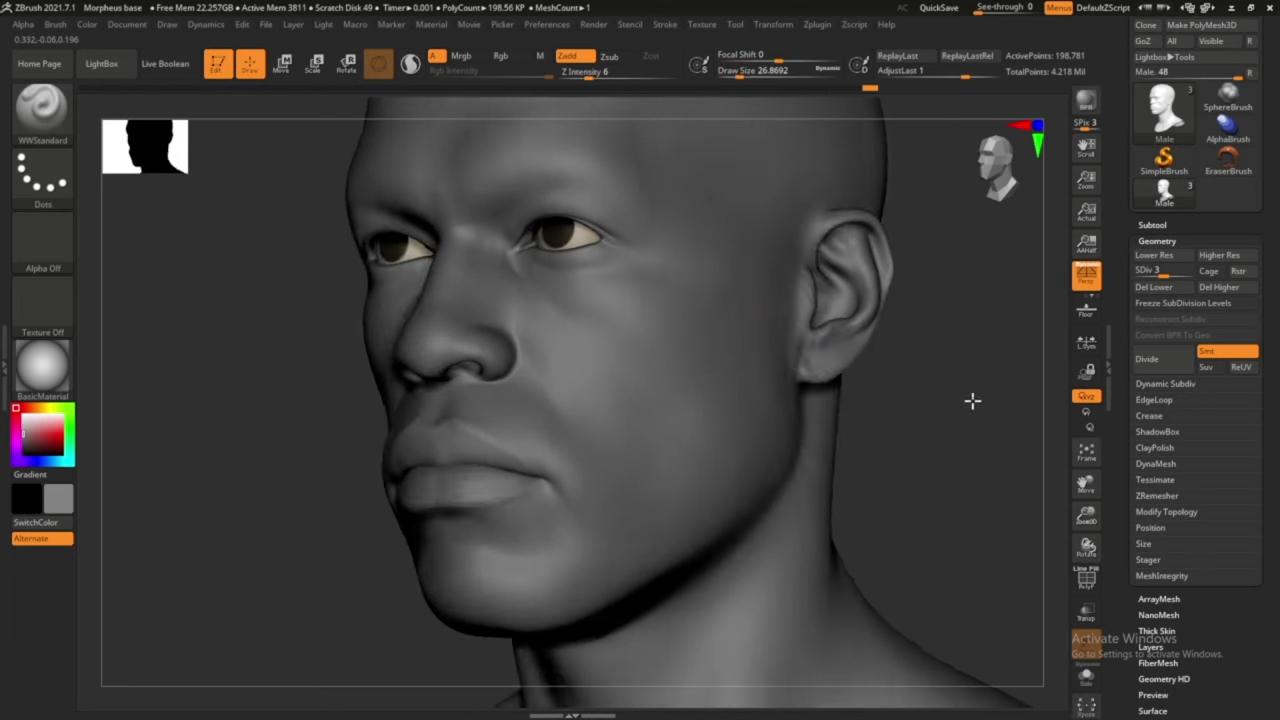
With Move Topological, pull the ear's upper rim outward, rework the earlobe, then shrink the brush
{"action": "key", "text": "b"}
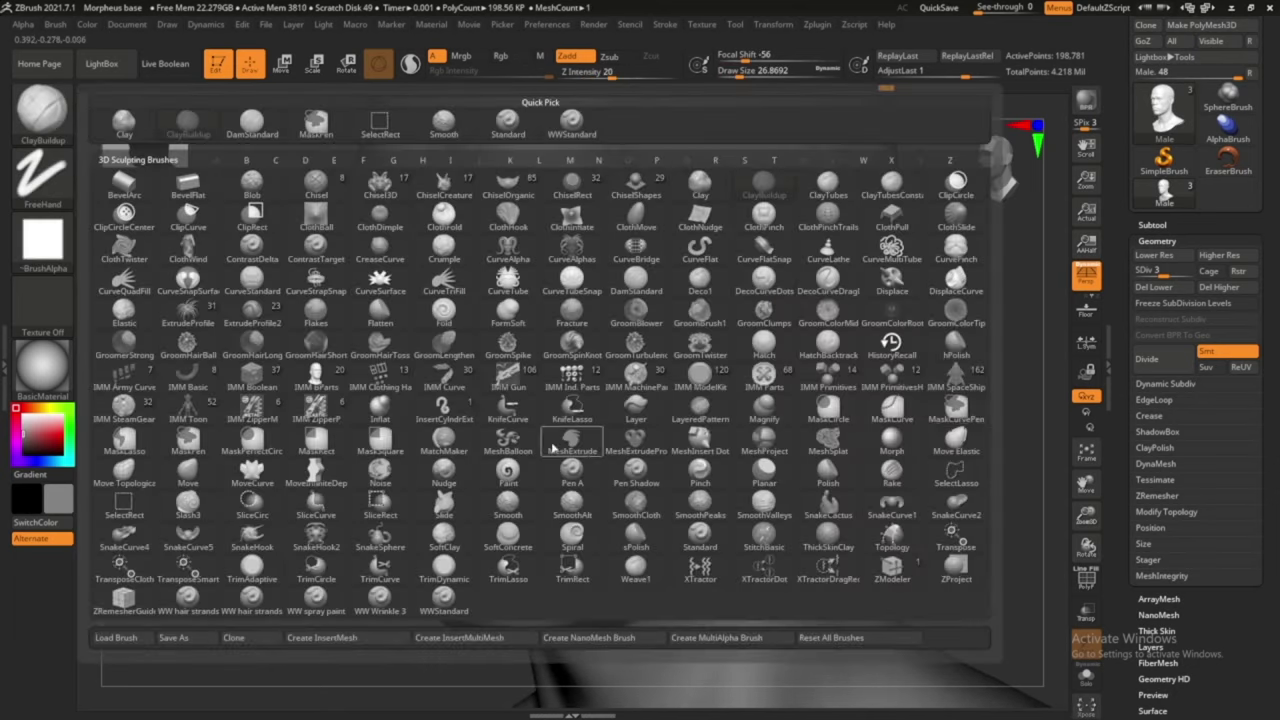
{"action": "key", "text": "m"}
{"action": "key", "text": "t"}
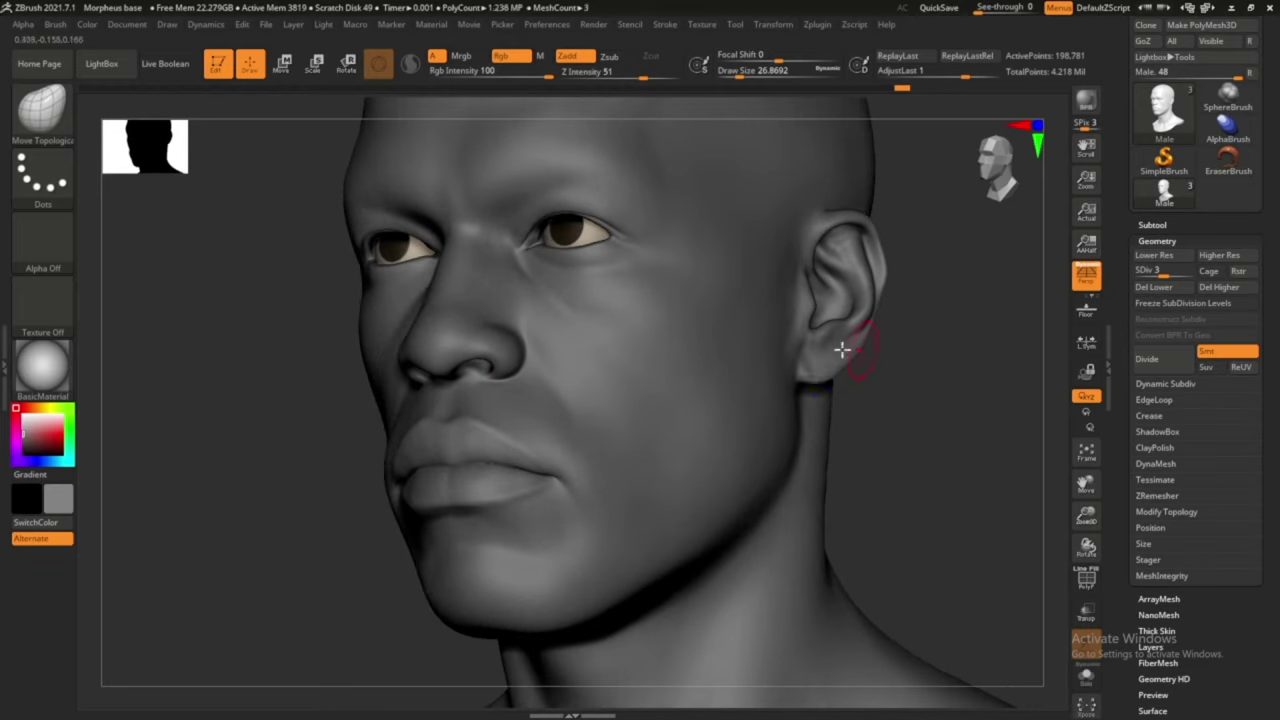
{"action": "left_click_drag", "start_coordinate": [948, 365], "coordinate": [833, 325]}
{"action": "left_click_drag", "start_coordinate": [954, 293], "coordinate": [829, 271]}
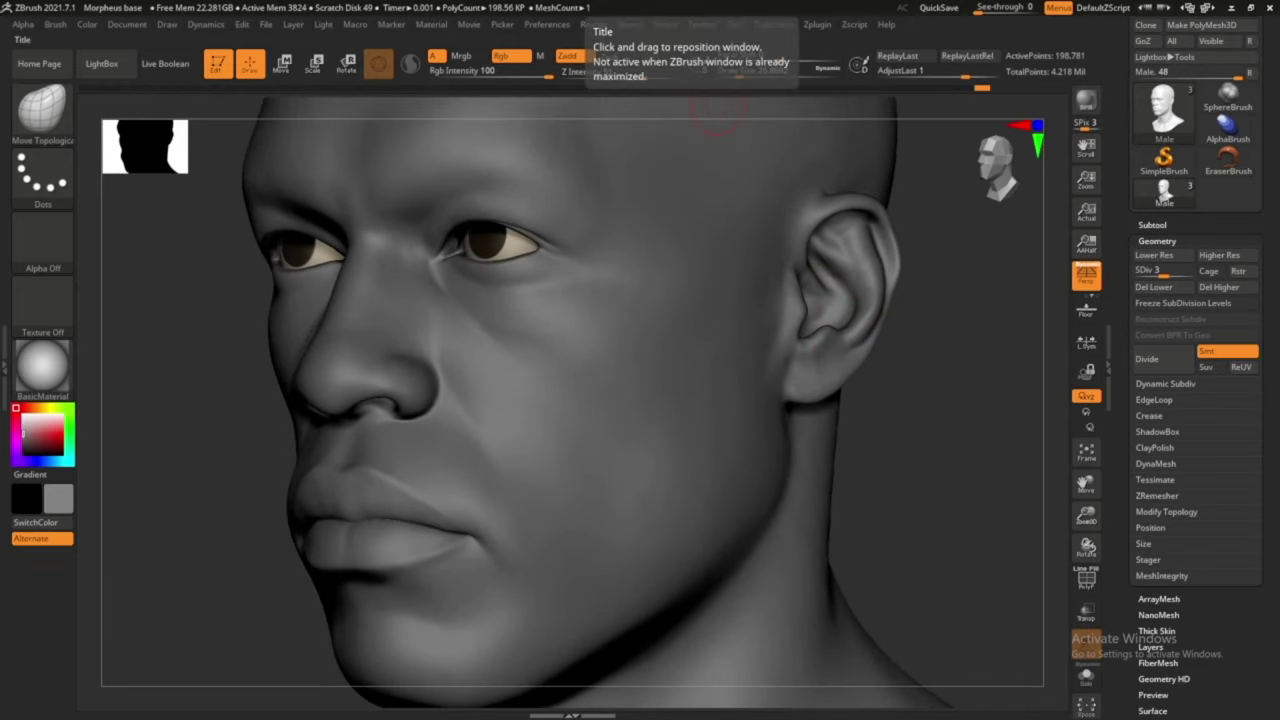
{"action": "left_click_drag", "start_coordinate": [851, 207], "coordinate": [895, 234]}
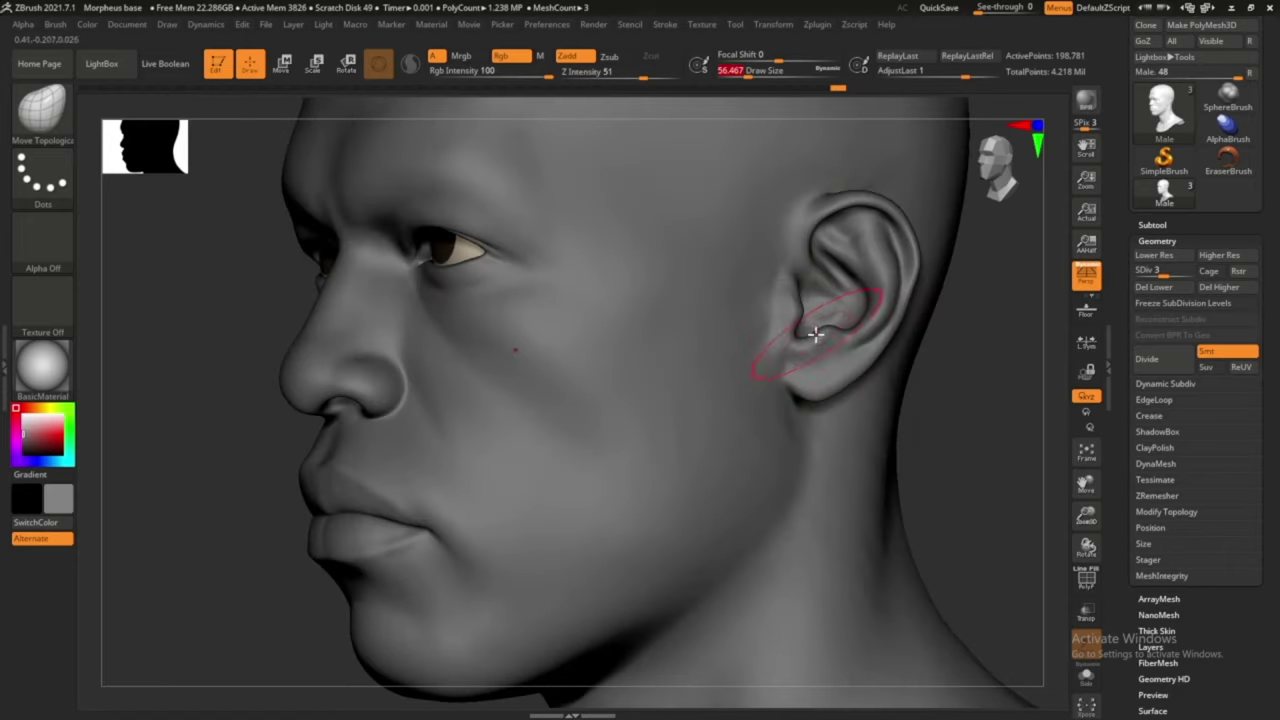
{"action": "mouse_move", "coordinate": [814, 334]}
{"action": "left_mouse_down"}
{"action": "mouse_move", "coordinate": [820, 389]}
{"action": "mouse_move", "coordinate": [957, 320]}
{"action": "mouse_move", "coordinate": [832, 180]}
{"action": "left_mouse_up"}
{"action": "key", "text": "1"}
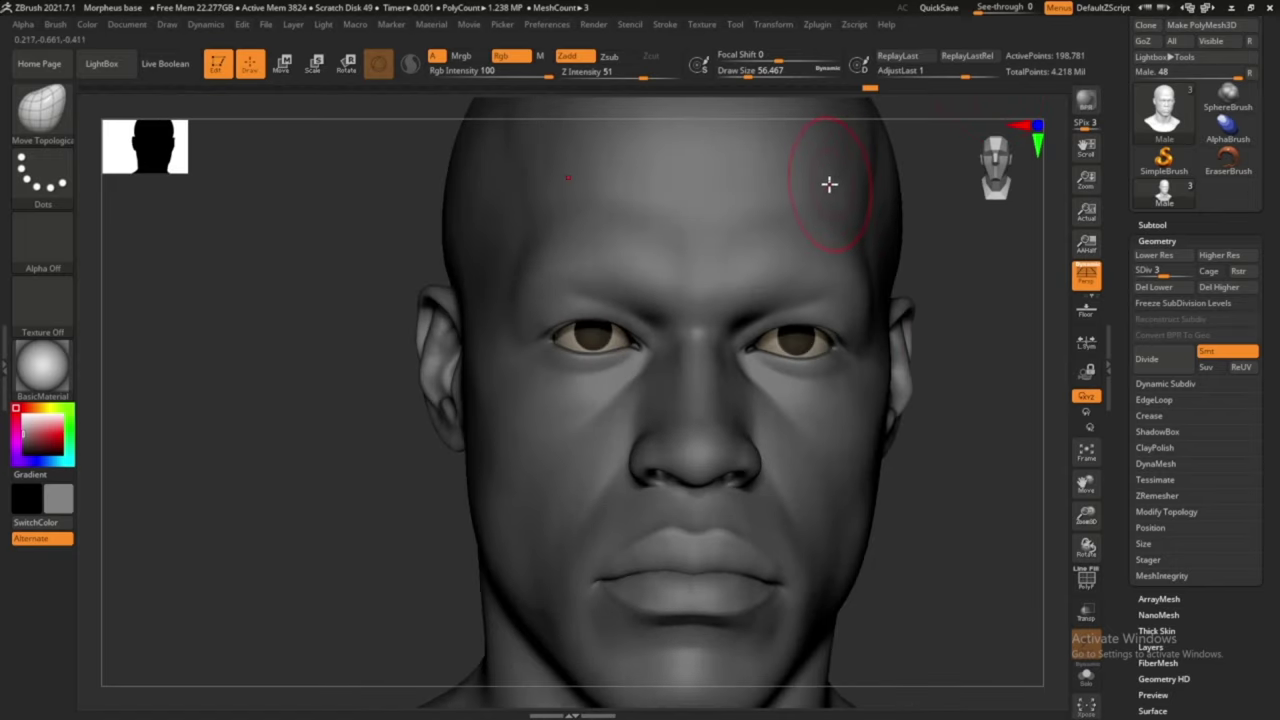
{"action": "left_click_drag", "start_coordinate": [752, 358], "coordinate": [810, 406], "text": "alt"}
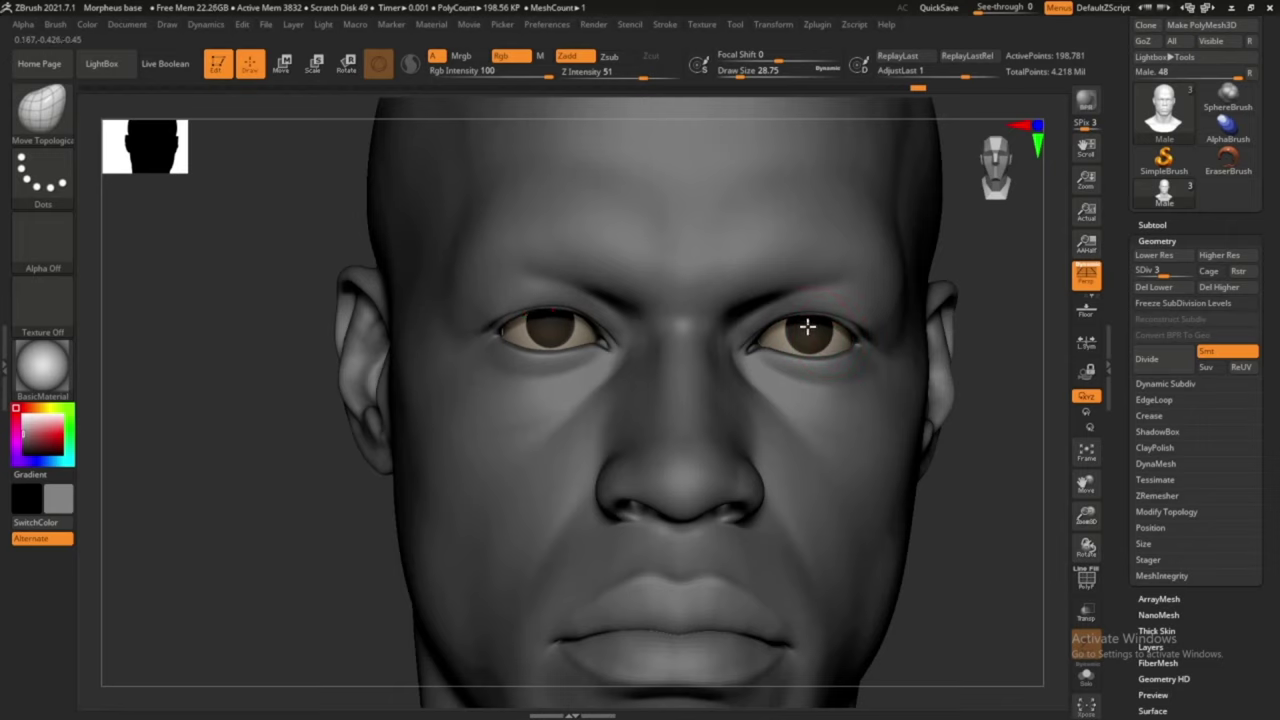
{"action": "key", "text": "bracketleft"}
{"action": "key", "text": "bracketleft"}
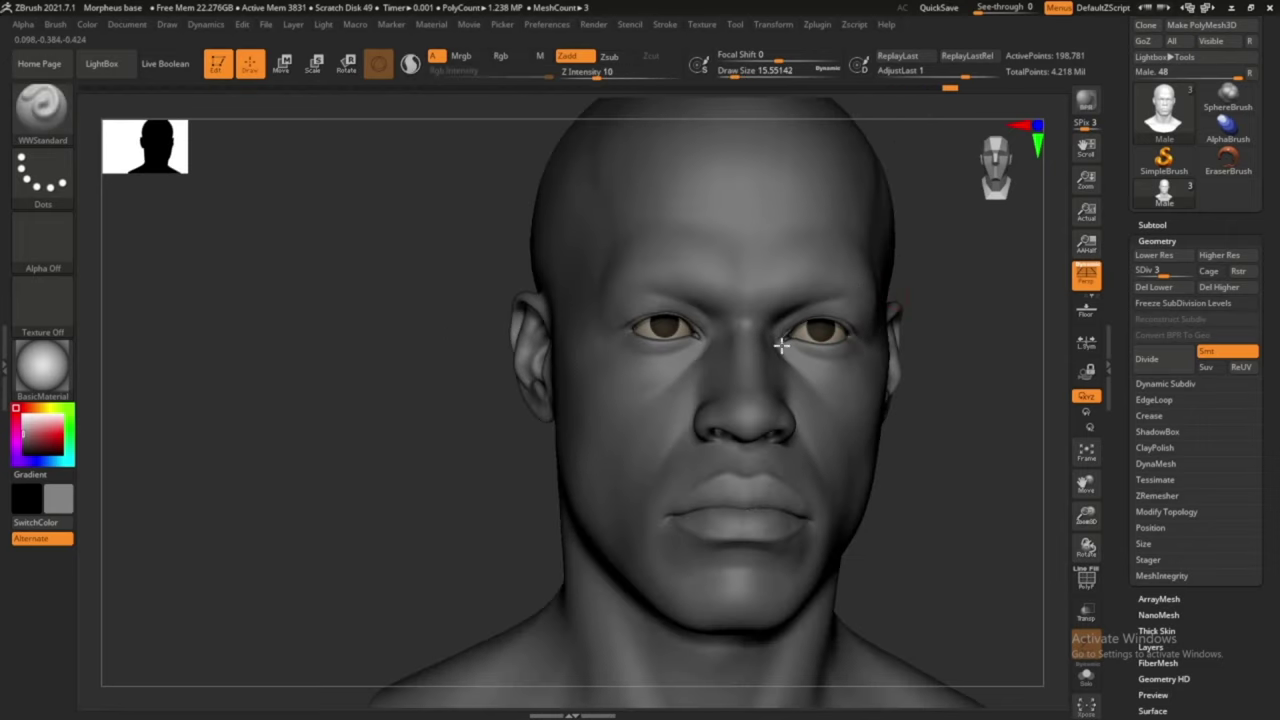
Zoom onto the eyes and sculpt near the inner eye corner with the Standard brush
{"action": "scroll", "coordinate": [782, 345], "scroll_direction": "up", "scroll_amount": 2}
{"action": "scroll", "coordinate": [784, 338], "scroll_direction": "up", "scroll_amount": 2}
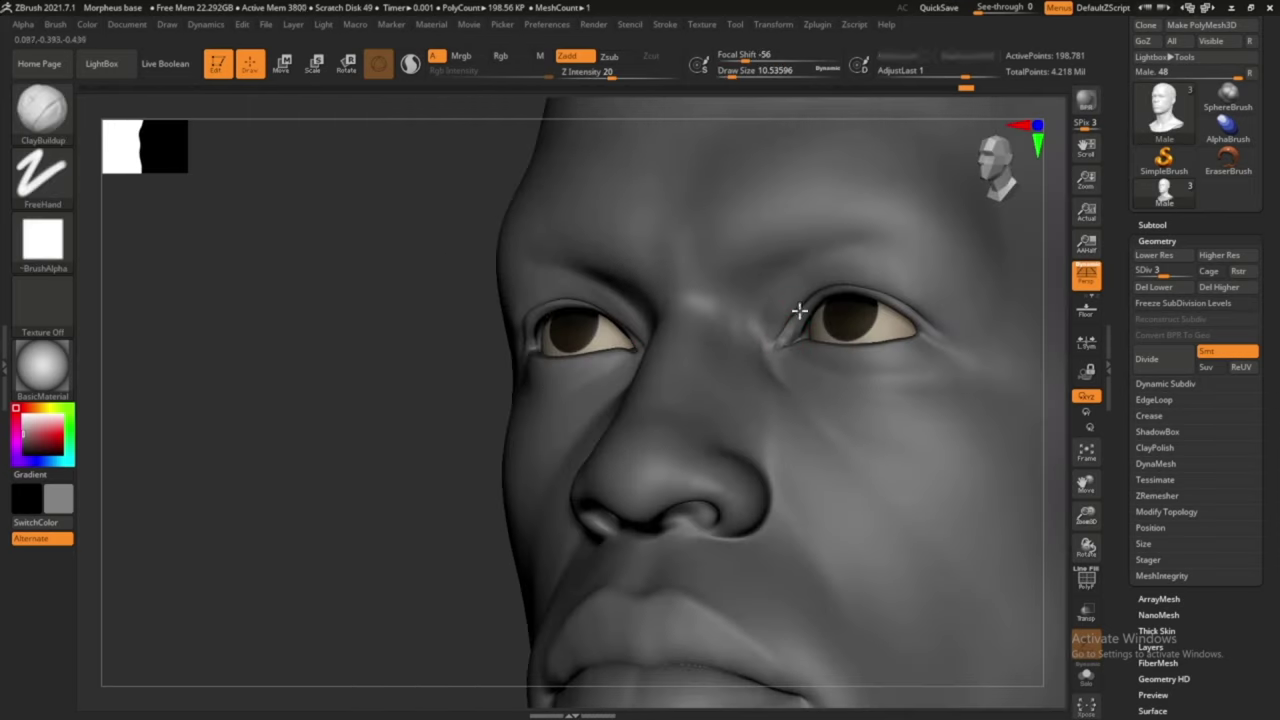
{"action": "key", "text": "b"}
{"action": "key", "text": "s"}
{"action": "key", "text": "t"}
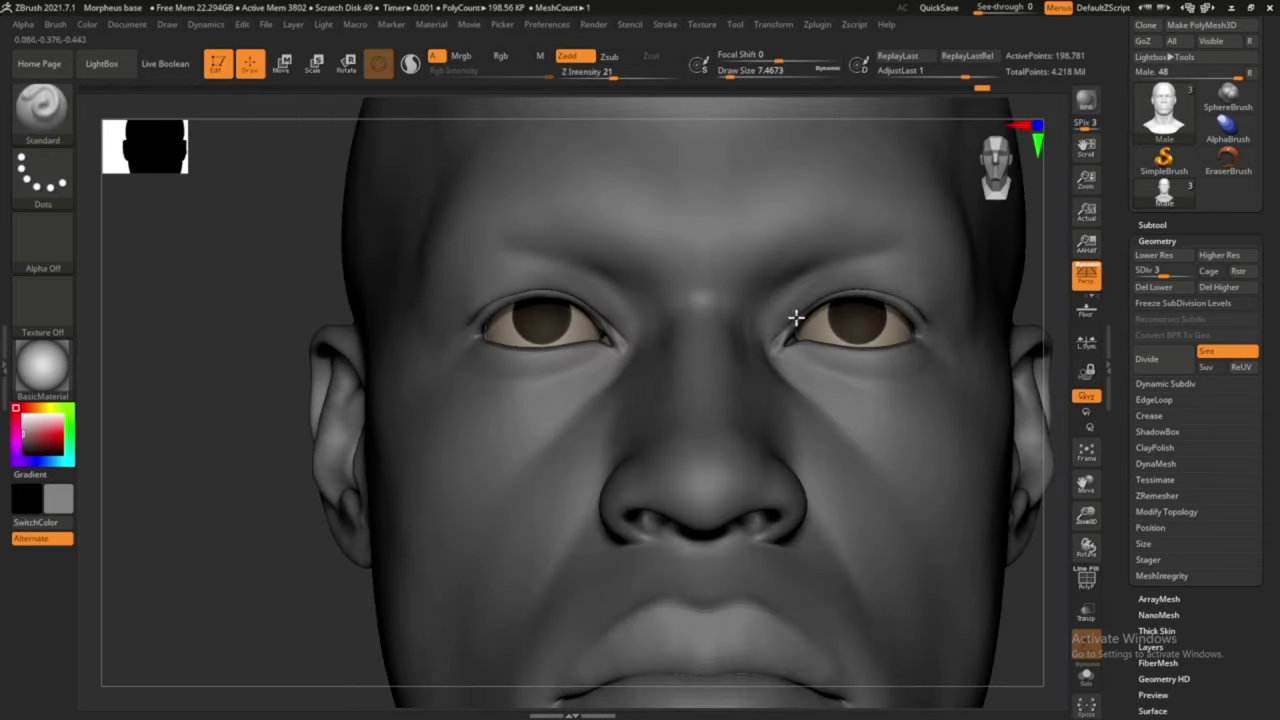
{"action": "right_click_drag", "start_coordinate": [800, 297], "coordinate": [797, 340]}
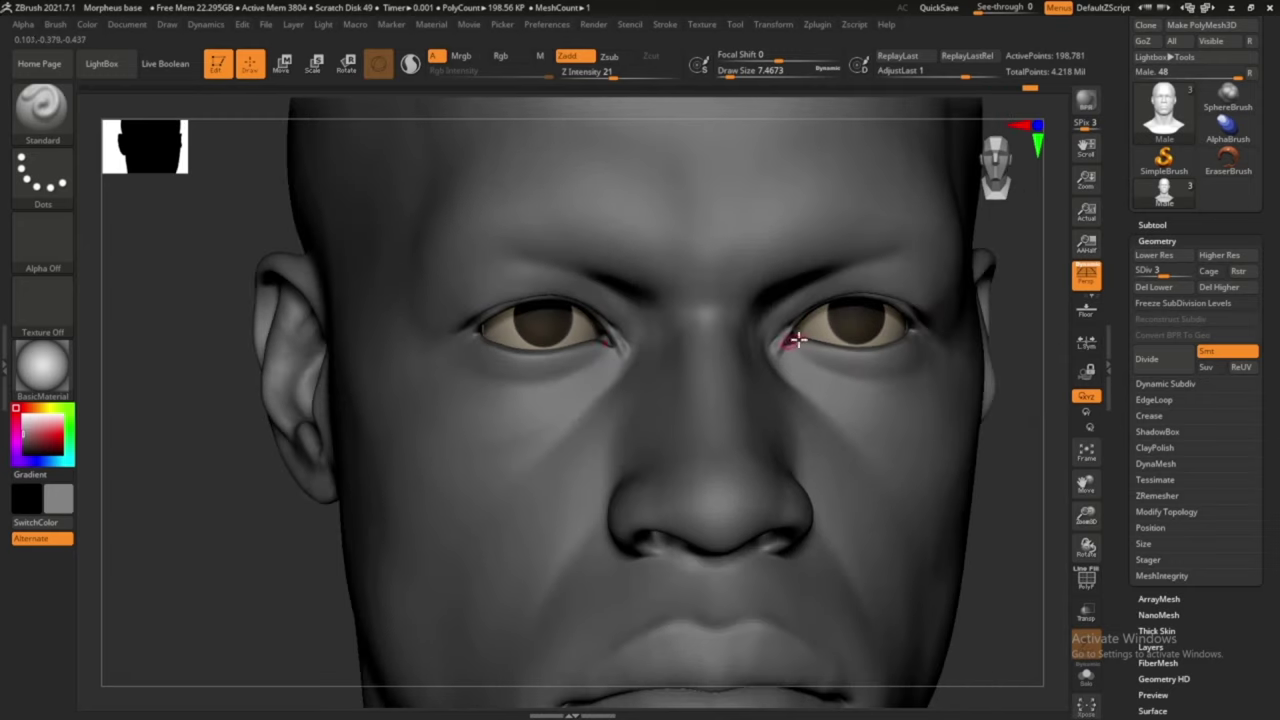
{"action": "right_click_drag", "start_coordinate": [1014, 517], "coordinate": [808, 331]}
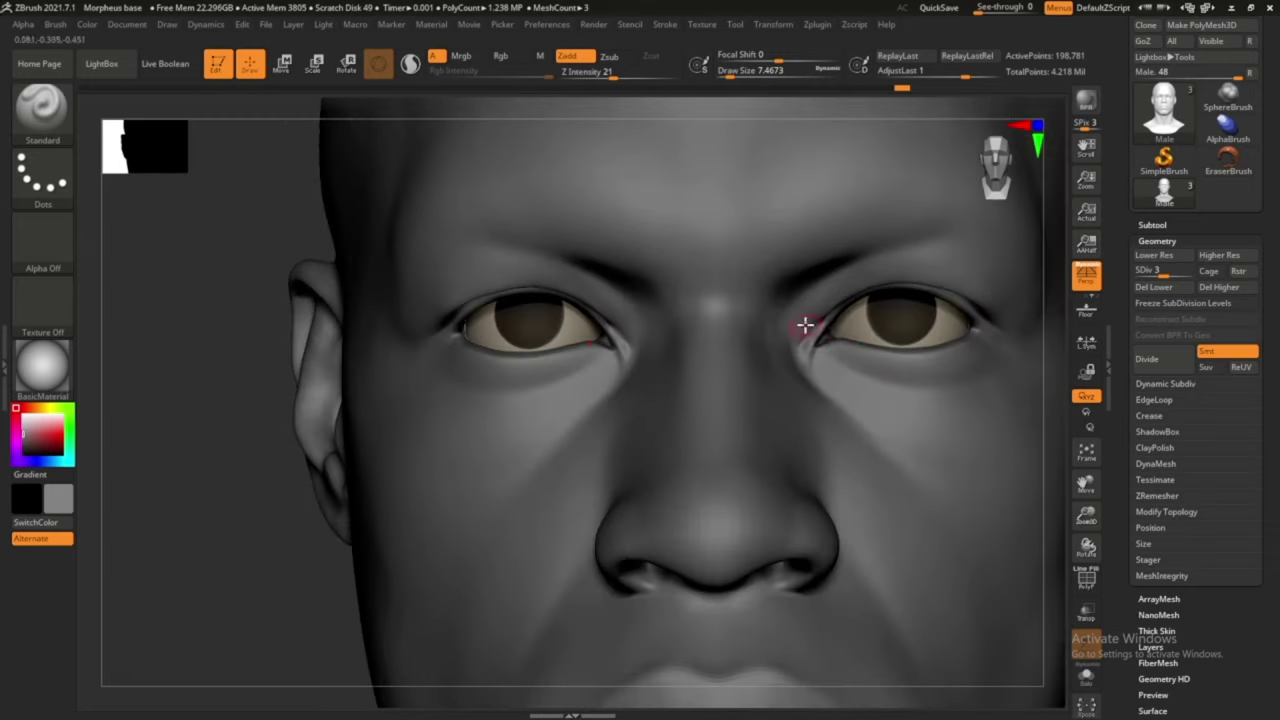
Carve the inner eye corners with DamStandard, then zoom out and select the Move brush
{"action": "key", "text": "b"}
{"action": "key", "text": "d"}
{"action": "key", "text": "s"}
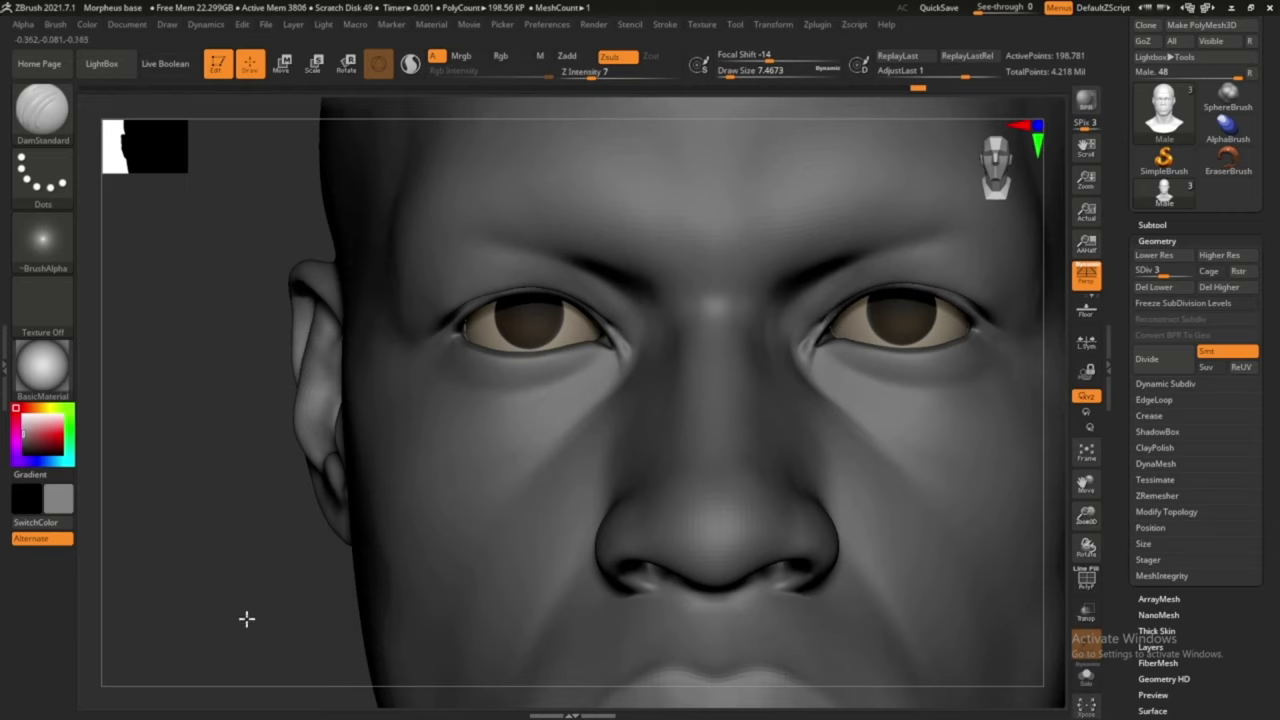
{"action": "right_click_drag", "start_coordinate": [246, 619], "coordinate": [869, 434]}
{"action": "key", "text": "b"}
{"action": "key", "text": "m"}
{"action": "key", "text": "v"}
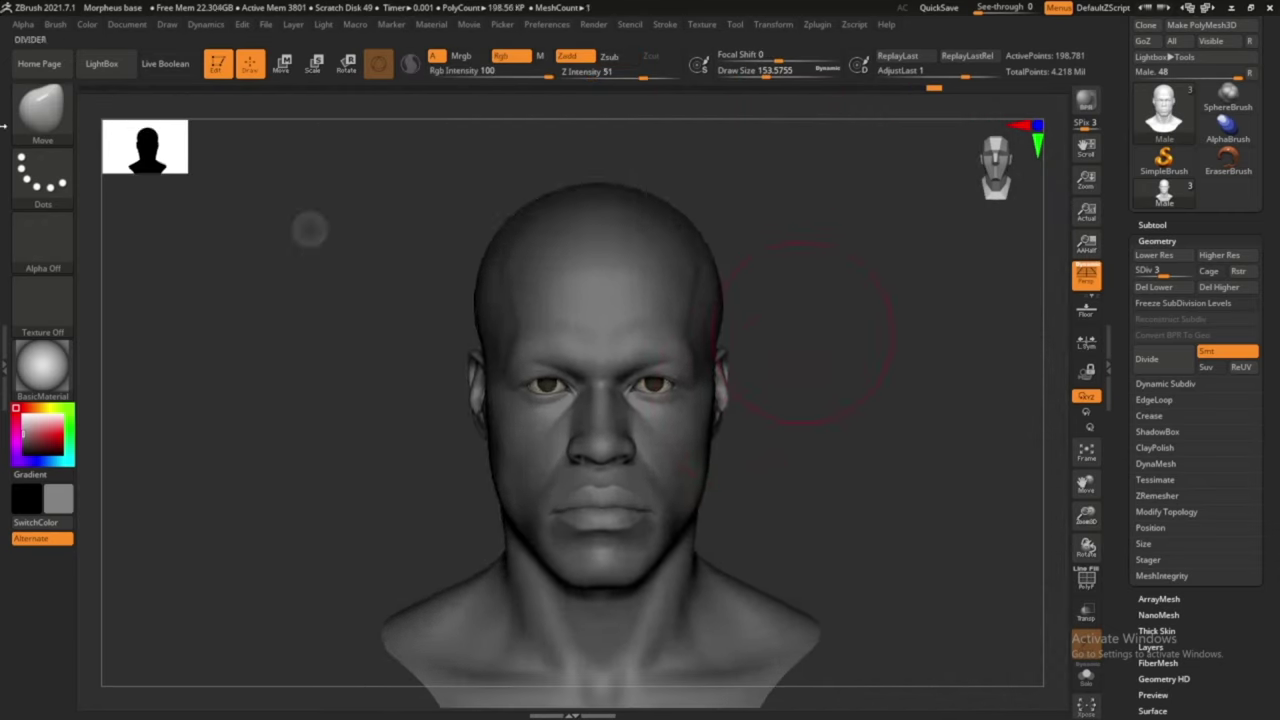
Undo the last sculpting stroke so the head is wider, then reframe the bust
{"action": "key", "text": "b"}
{"action": "key", "text": "s"}
{"action": "key", "text": "t"}
{"action": "key", "text": "ctrl+z"}
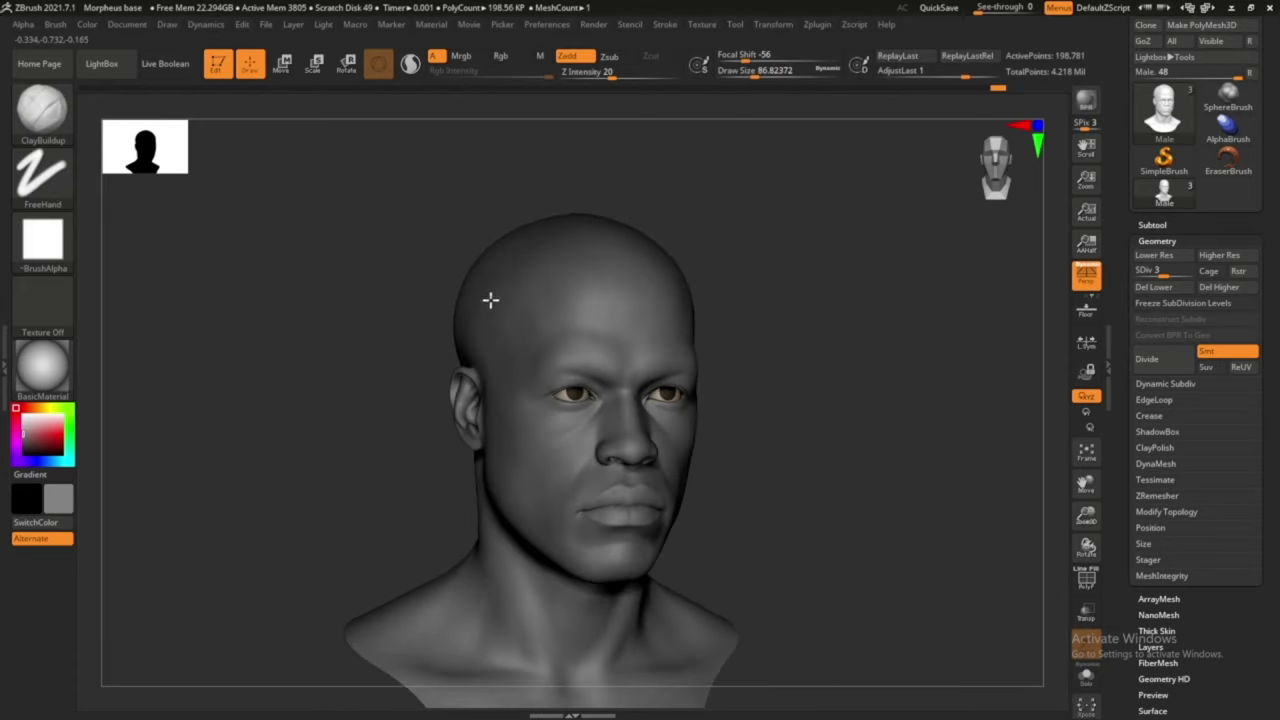
{"action": "mouse_move", "coordinate": [791, 403]}
{"action": "left_mouse_down"}
{"action": "mouse_move", "coordinate": [829, 374]}
{"action": "mouse_move", "coordinate": [750, 367]}
{"action": "left_mouse_up"}
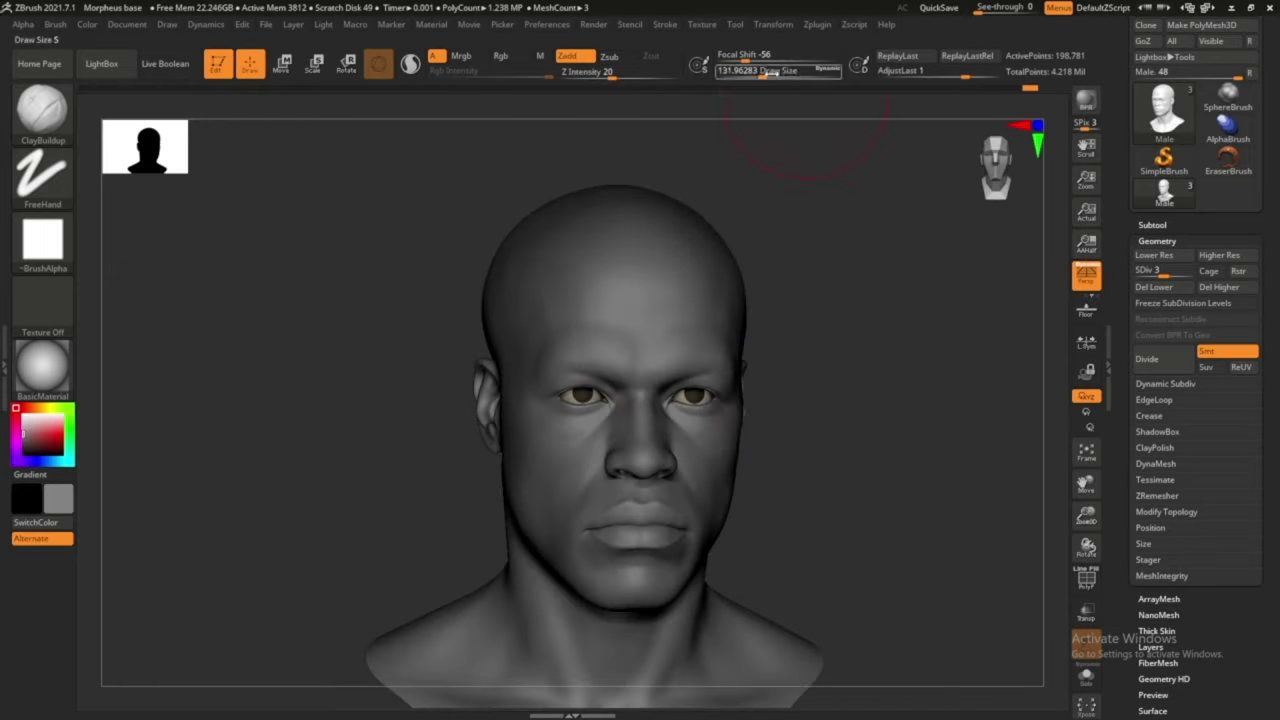
{"action": "left_click_drag", "start_coordinate": [878, 305], "coordinate": [811, 367]}
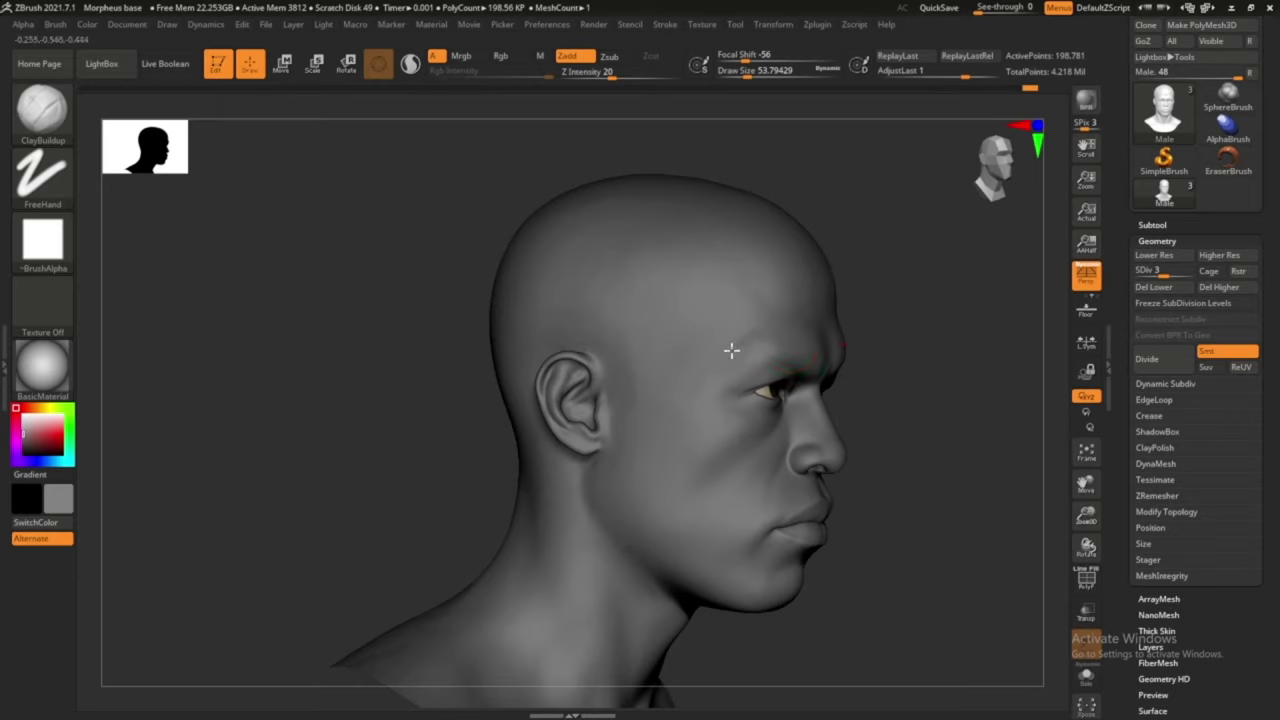
{"action": "left_click_drag", "start_coordinate": [731, 350], "coordinate": [897, 354]}
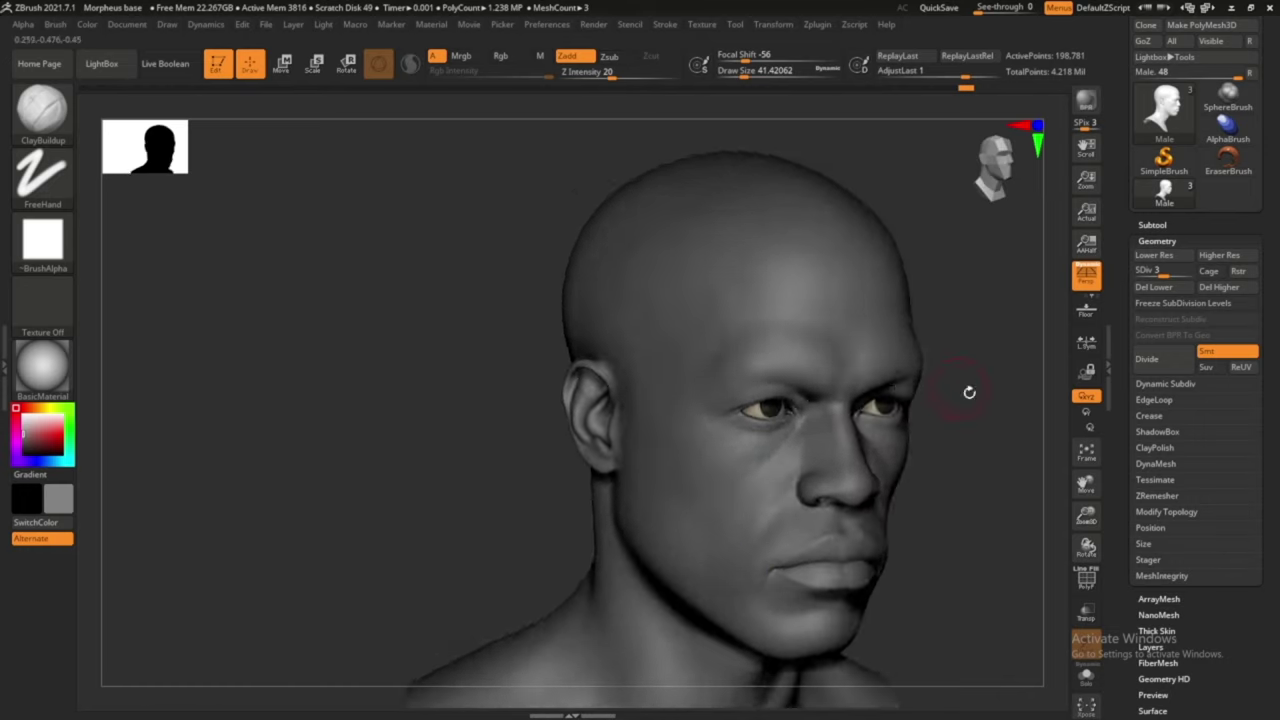
{"action": "key", "text": "f"}
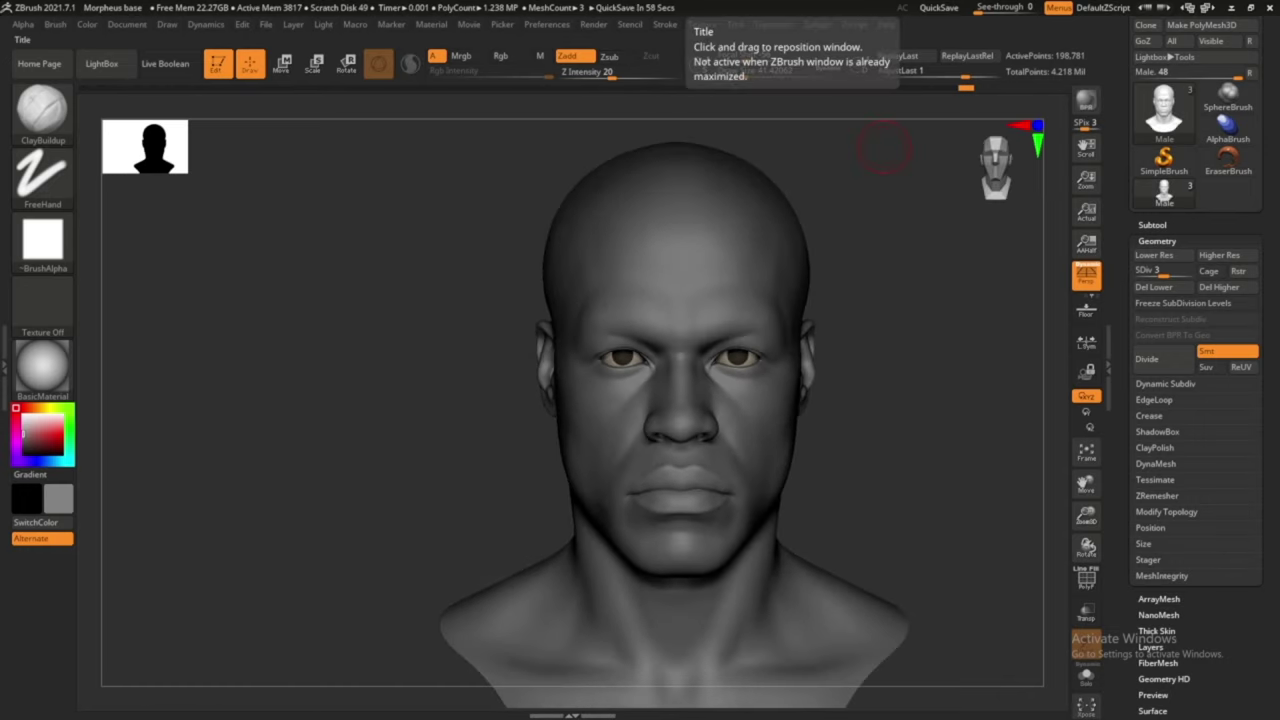
{"action": "mouse_move", "coordinate": [884, 148]}
{"action": "right_mouse_down", "text": "ctrl"}
{"action": "mouse_move", "coordinate": [771, 486]}
{"action": "mouse_move", "coordinate": [942, 360]}
{"action": "right_mouse_up", "text": "ctrl"}
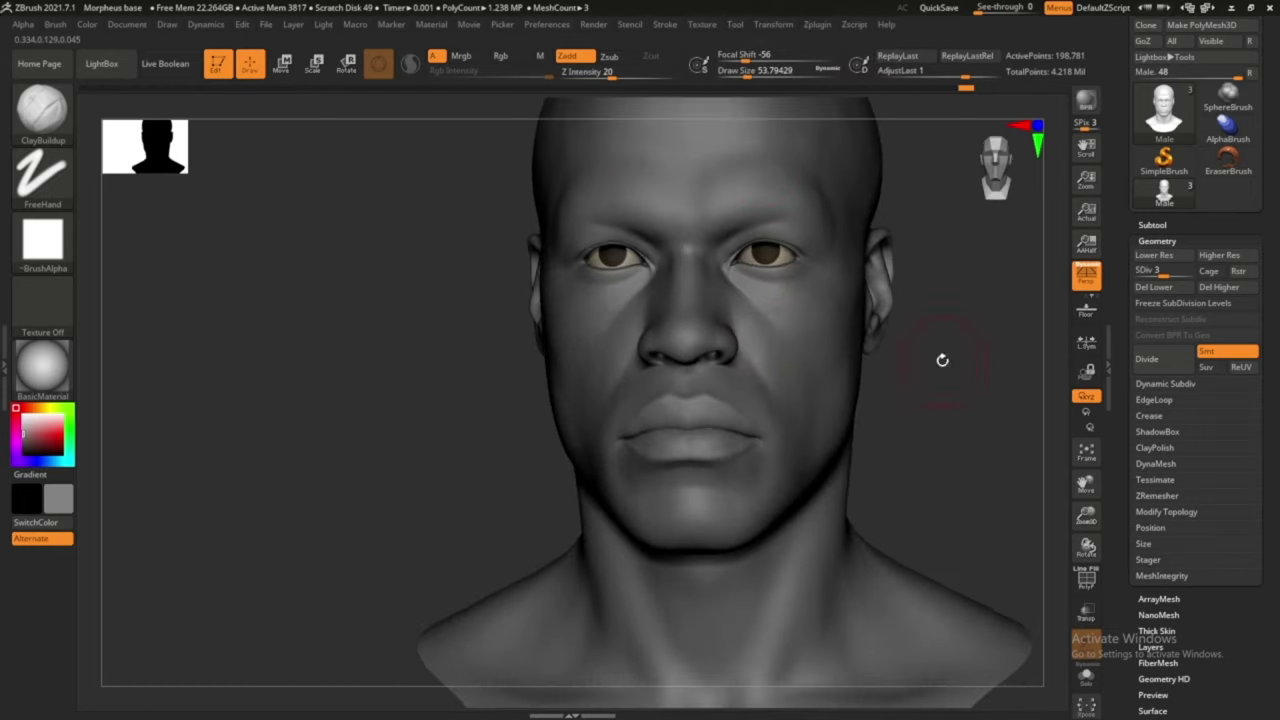
Select Move Topological and orbit the bust from front view round to the back of the head
{"action": "key", "text": "b"}
{"action": "key", "text": "m"}
{"action": "key", "text": "t"}
{"action": "mouse_move", "coordinate": [871, 286]}
{"action": "right_mouse_down", "text": "ctrl"}
{"action": "mouse_move", "coordinate": [749, 522]}
{"action": "mouse_move", "coordinate": [866, 366]}
{"action": "right_mouse_up", "text": "ctrl"}
{"action": "right_click_drag", "start_coordinate": [753, 527], "coordinate": [931, 400]}
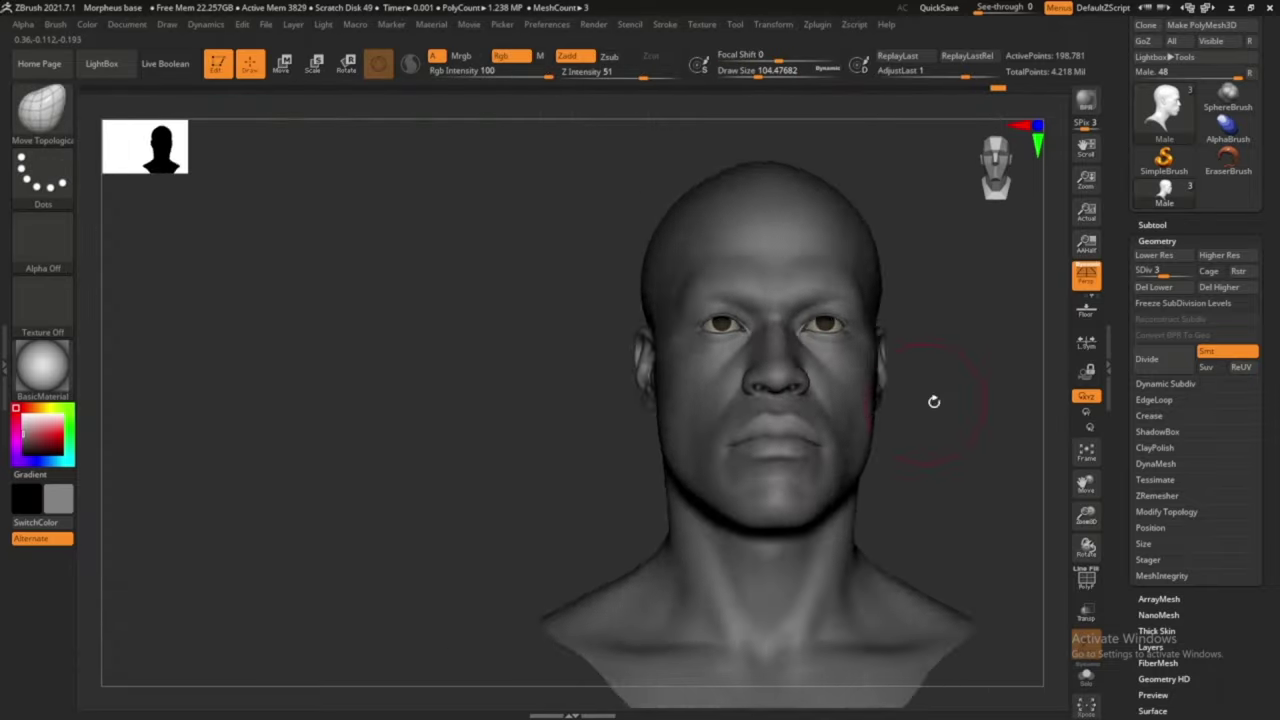
{"action": "mouse_move", "coordinate": [806, 103]}
{"action": "right_mouse_down", "text": "ctrl"}
{"action": "mouse_move", "coordinate": [790, 326]}
{"action": "mouse_move", "coordinate": [954, 374]}
{"action": "mouse_move", "coordinate": [951, 331]}
{"action": "mouse_move", "coordinate": [766, 549]}
{"action": "mouse_move", "coordinate": [898, 420]}
{"action": "right_mouse_up", "text": "ctrl"}
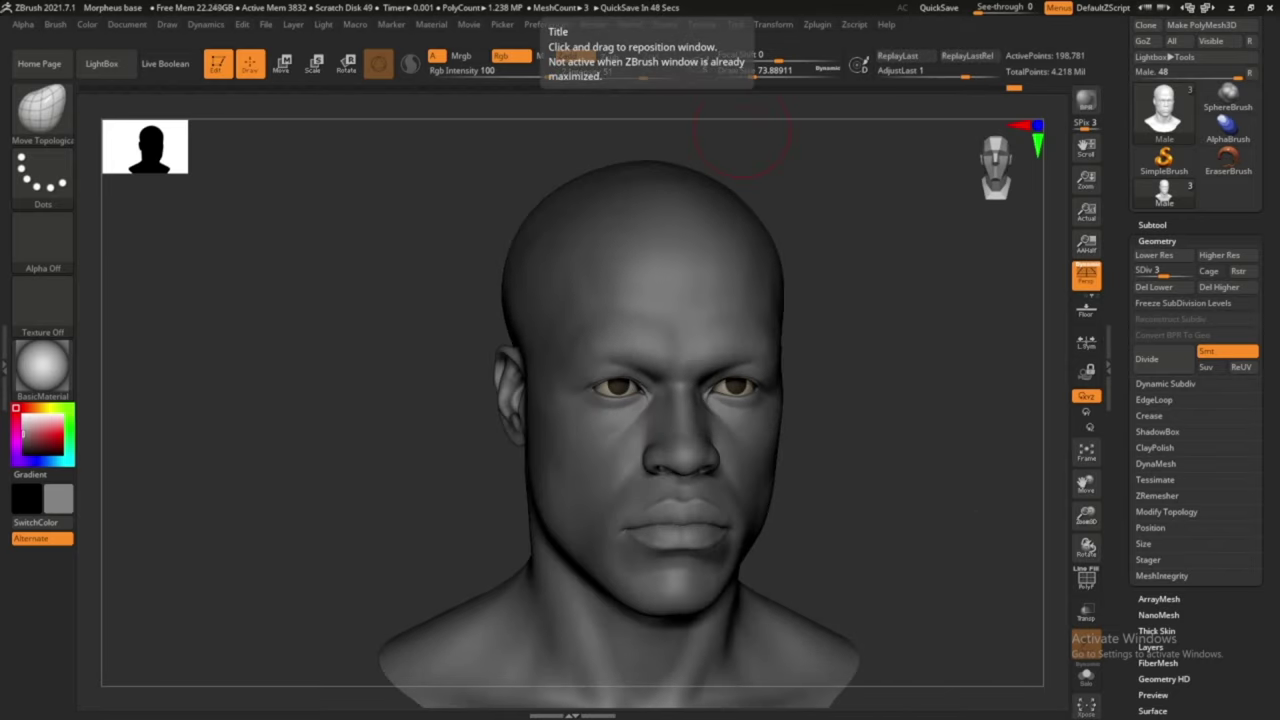
{"action": "mouse_move", "coordinate": [870, 380]}
{"action": "right_mouse_down", "text": "ctrl"}
{"action": "mouse_move", "coordinate": [877, 411]}
{"action": "mouse_move", "coordinate": [886, 400]}
{"action": "right_mouse_up", "text": "ctrl"}
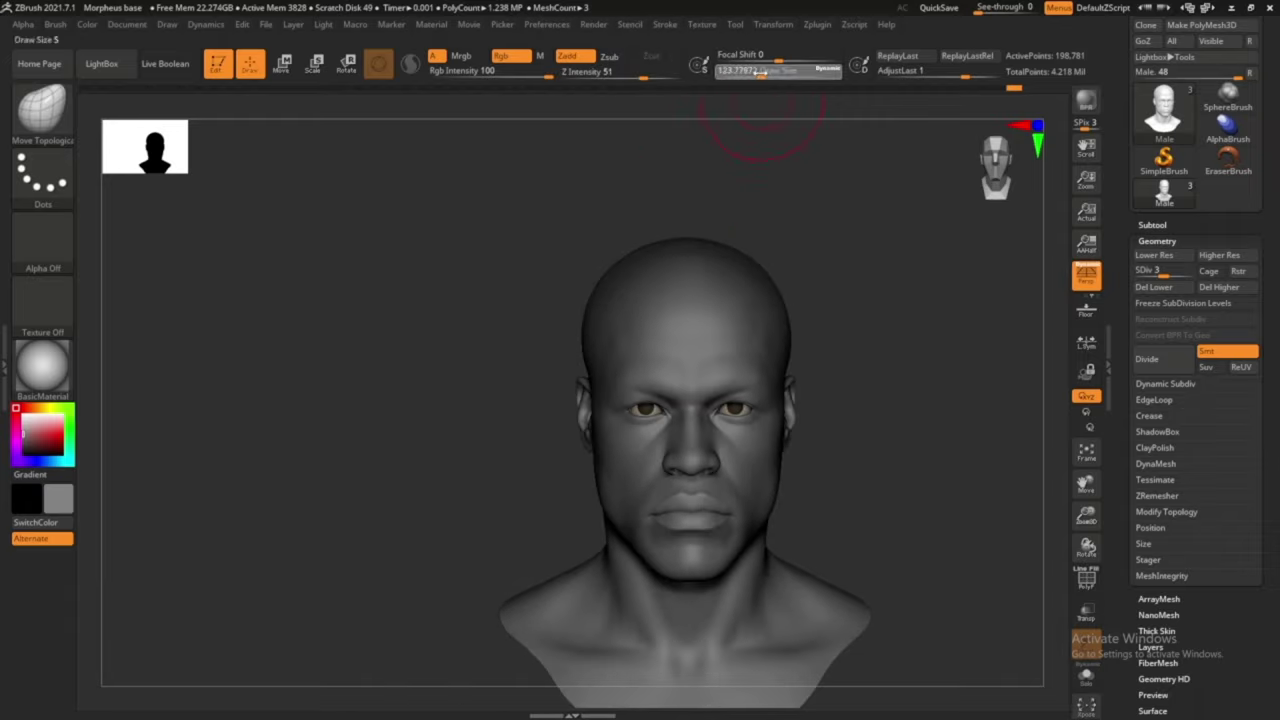
{"action": "mouse_move", "coordinate": [770, 326]}
{"action": "right_mouse_down"}
{"action": "mouse_move", "coordinate": [894, 334]}
{"action": "mouse_move", "coordinate": [811, 394]}
{"action": "right_mouse_up"}
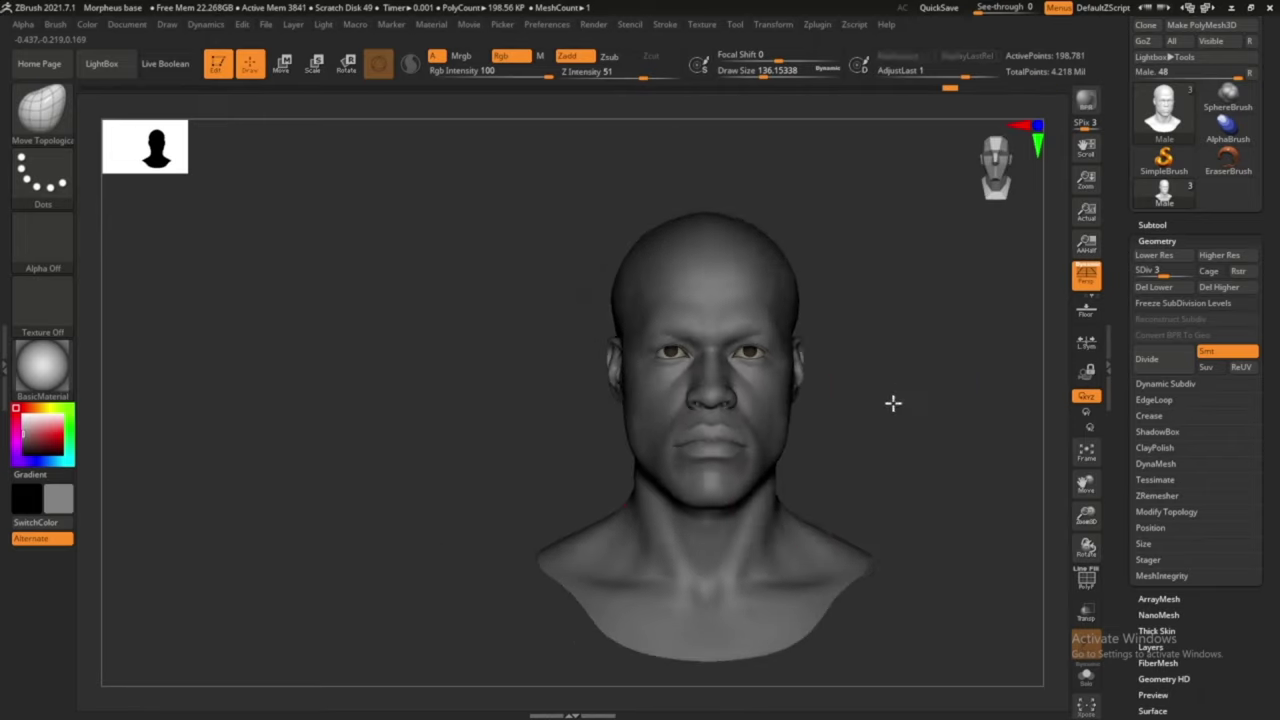
Reshape the jaw and neck, then check the bust from three-quarter and front views
{"action": "left_click_drag", "start_coordinate": [770, 430], "coordinate": [780, 486]}
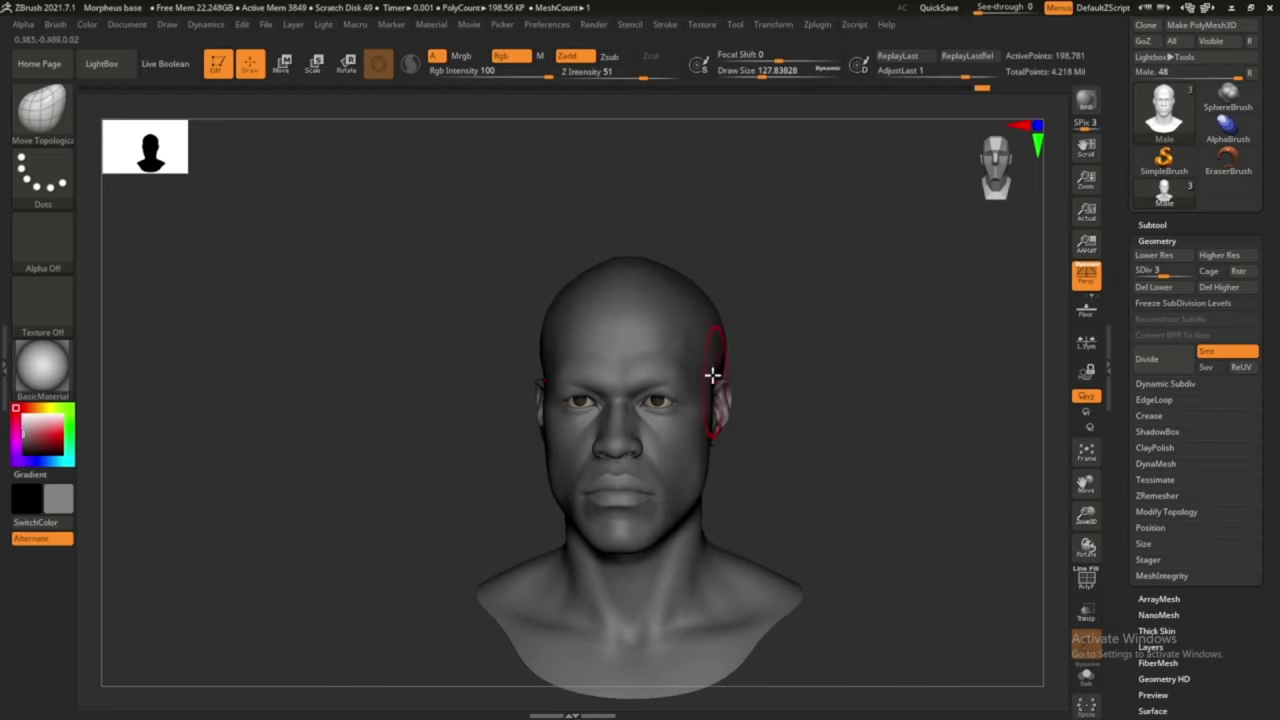
{"action": "left_click_drag", "start_coordinate": [720, 240], "coordinate": [796, 346]}
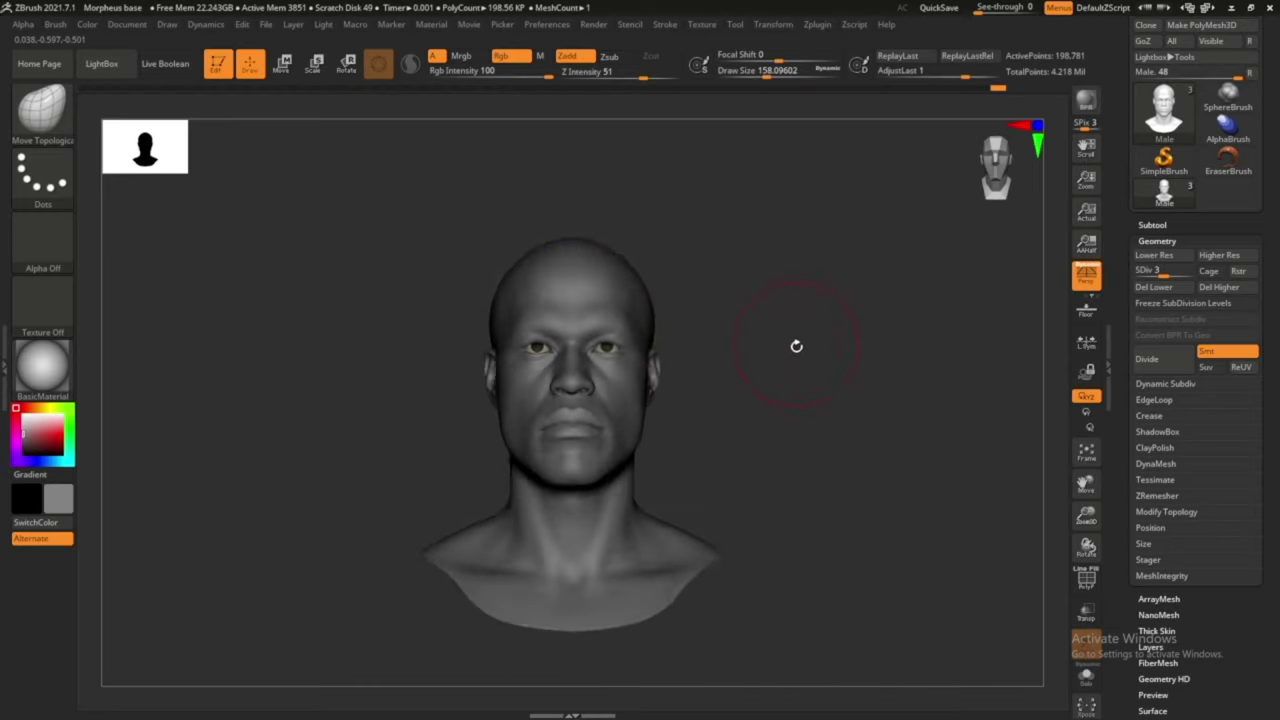
{"action": "scroll", "coordinate": [796, 346], "scroll_direction": "up", "scroll_amount": 5}
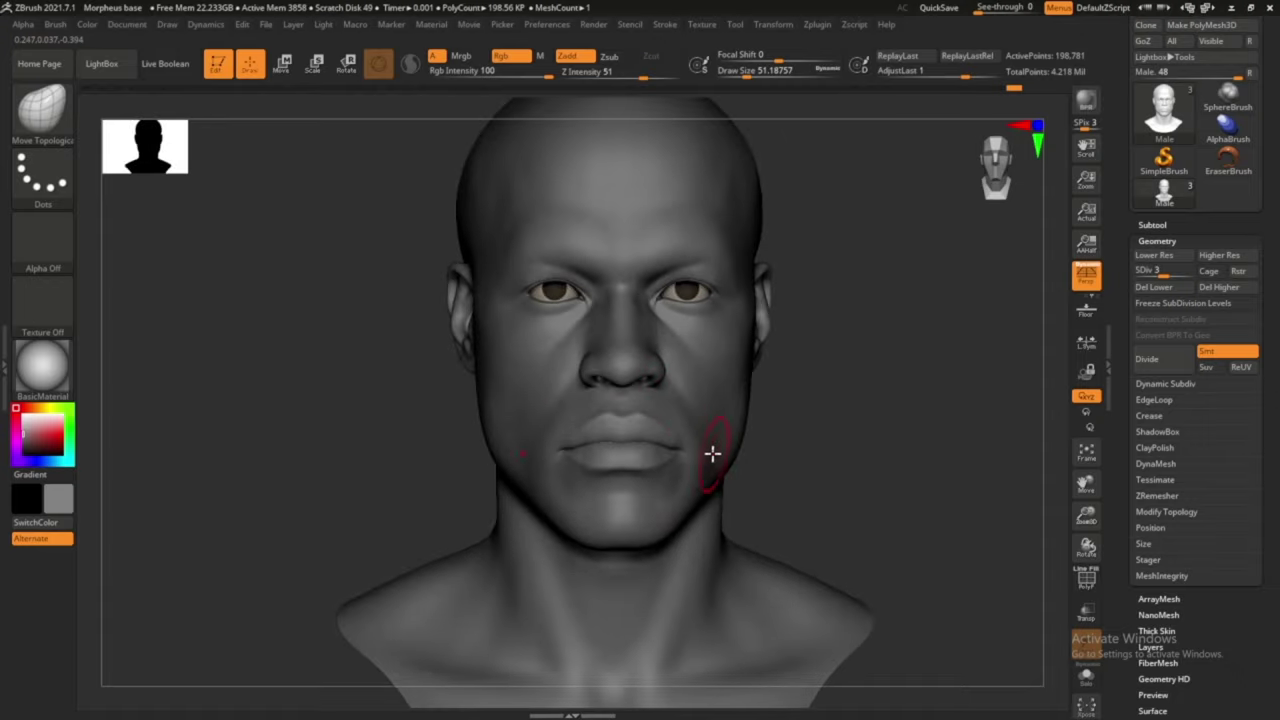
{"action": "mouse_move", "coordinate": [866, 357]}
{"action": "left_mouse_down"}
{"action": "mouse_move", "coordinate": [774, 163]}
{"action": "mouse_move", "coordinate": [877, 371]}
{"action": "left_mouse_up"}
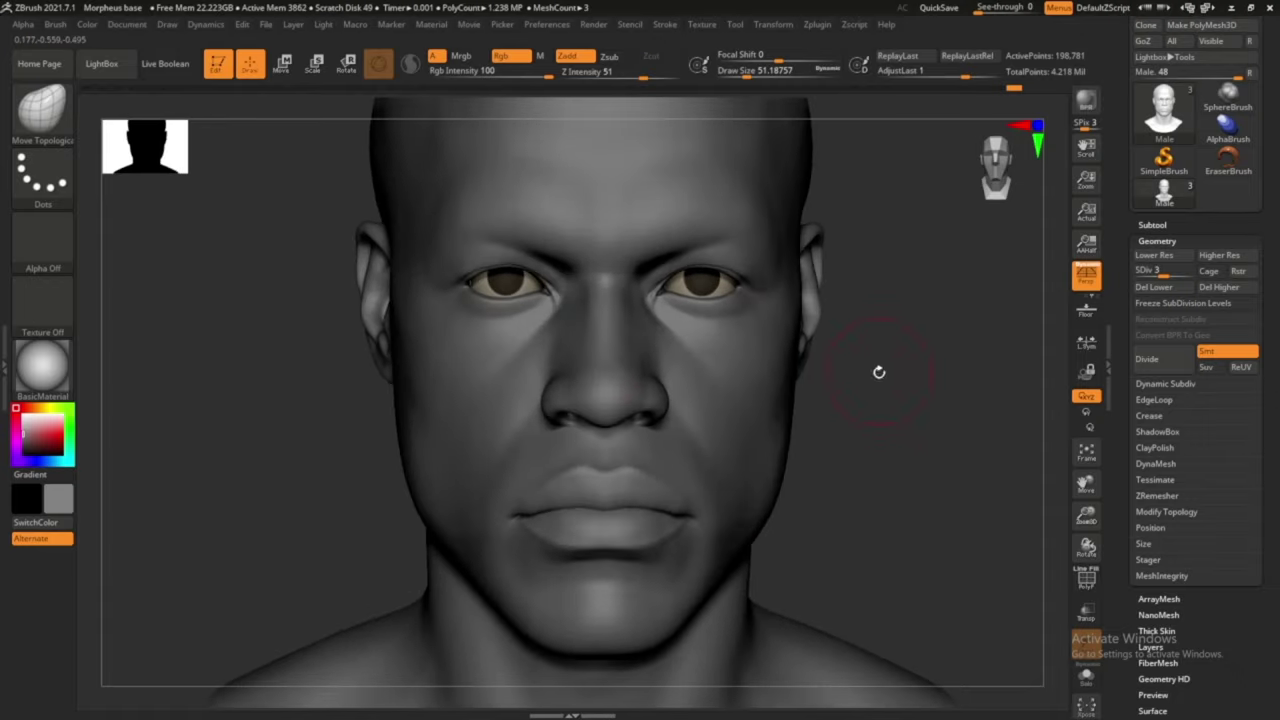
{"action": "key", "text": "f"}
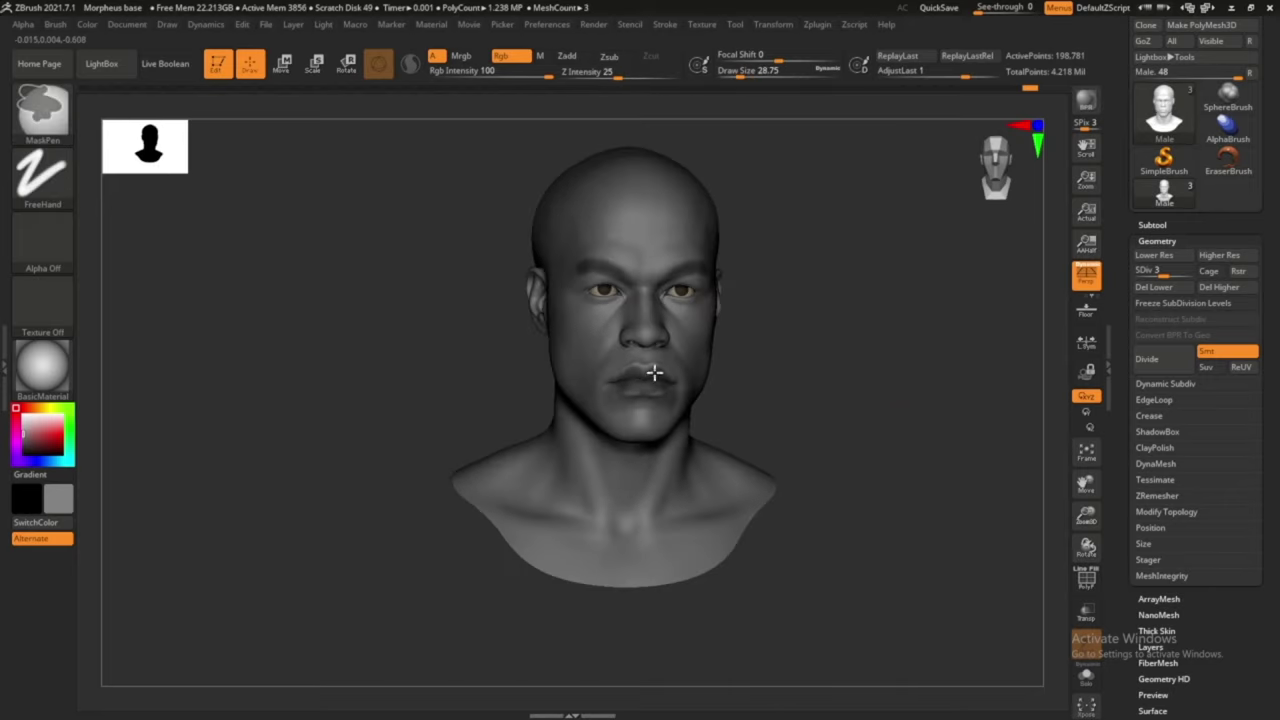
{"action": "mouse_move", "coordinate": [800, 380]}
{"action": "left_mouse_down"}
{"action": "mouse_move", "coordinate": [826, 386]}
{"action": "mouse_move", "coordinate": [843, 366]}
{"action": "left_mouse_up"}
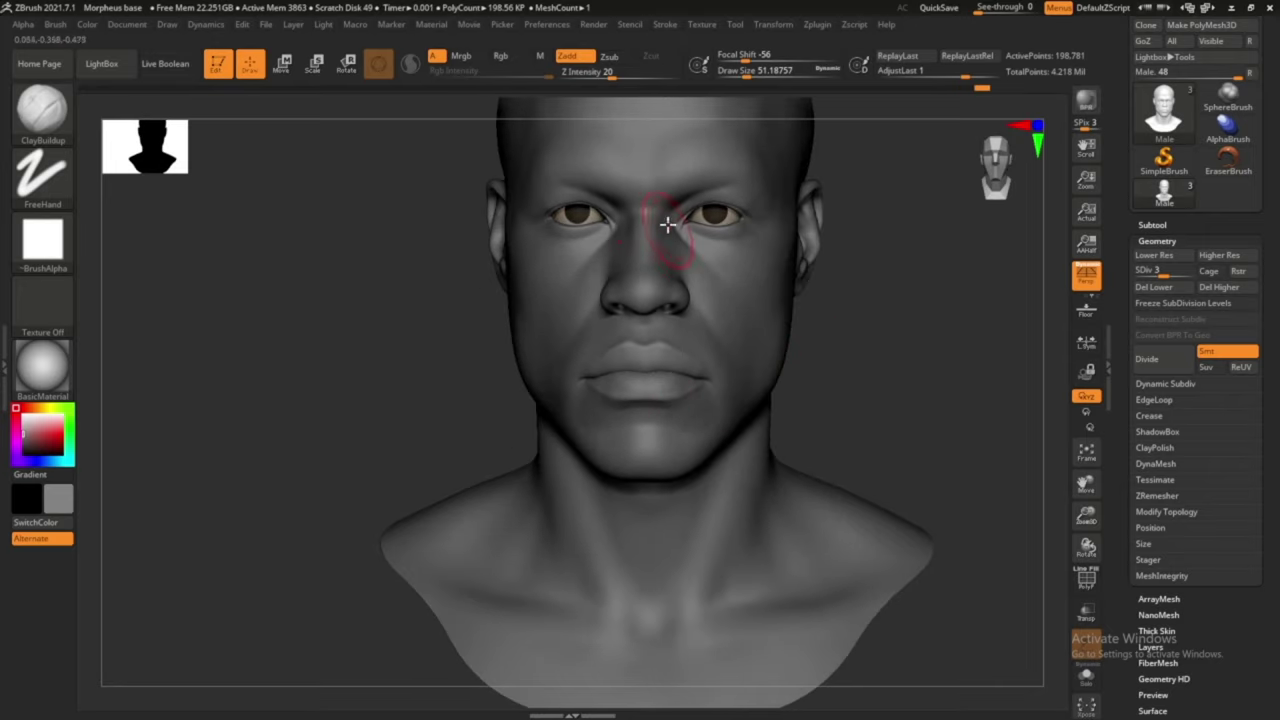
{"action": "left_click_drag", "start_coordinate": [843, 360], "coordinate": [563, 301]}
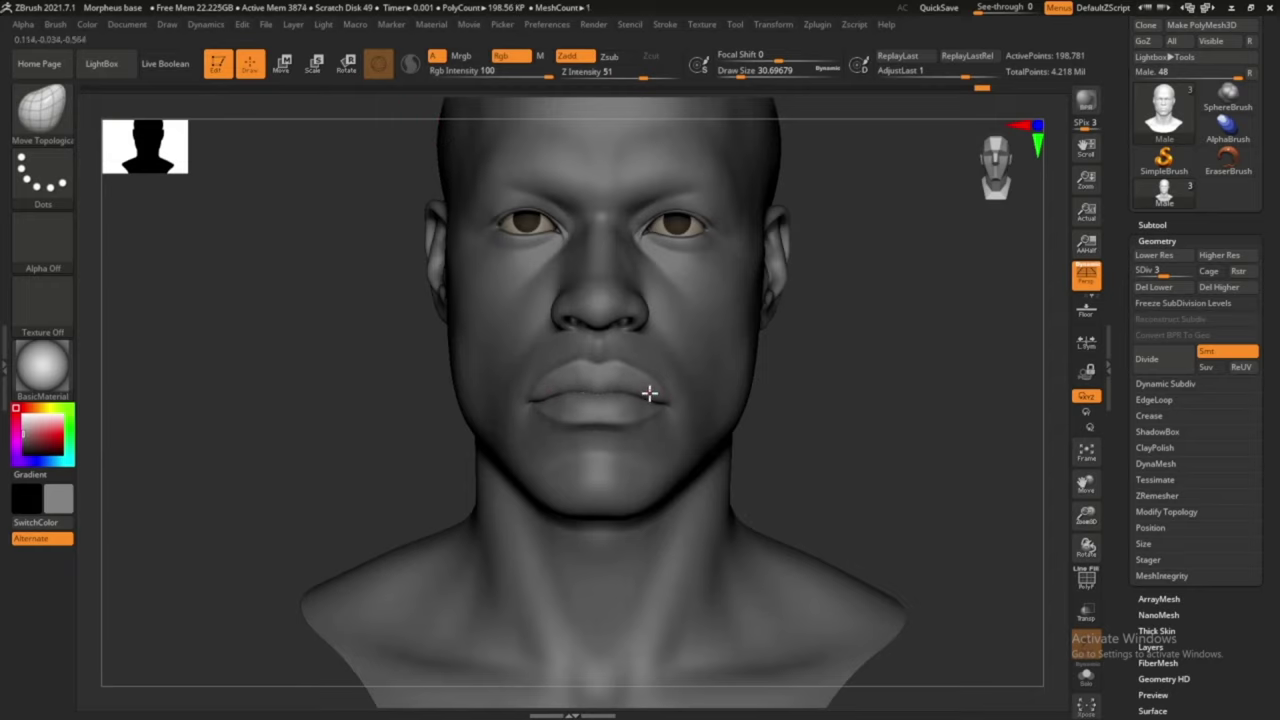
Enlarge the brush and broadly reshape the side of the head in profile
{"action": "left_click_drag", "start_coordinate": [649, 394], "coordinate": [869, 323]}
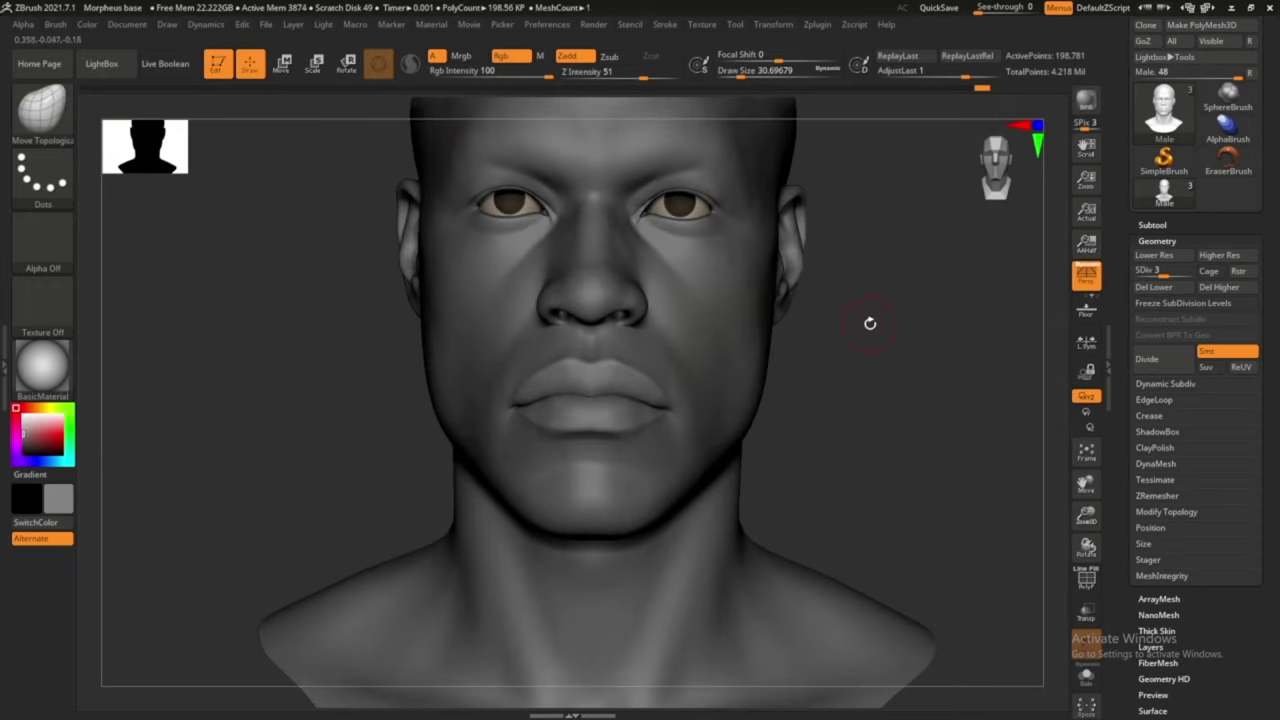
{"action": "mouse_move", "coordinate": [849, 397]}
{"action": "left_mouse_down"}
{"action": "mouse_move", "coordinate": [846, 346]}
{"action": "mouse_move", "coordinate": [756, 75]}
{"action": "left_mouse_up"}
{"action": "mouse_move", "coordinate": [703, 346]}
{"action": "left_mouse_down", "text": "alt"}
{"action": "mouse_move", "coordinate": [851, 311]}
{"action": "mouse_move", "coordinate": [814, 380]}
{"action": "left_mouse_up", "text": "alt"}
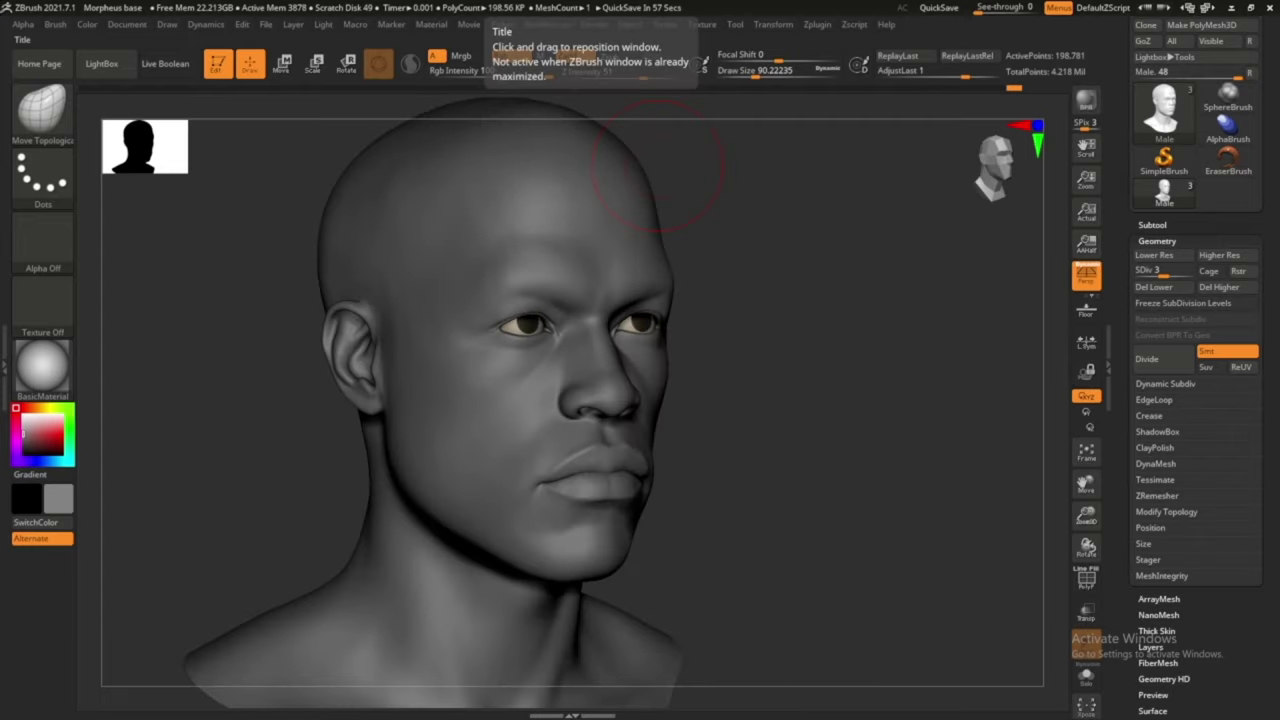
{"action": "mouse_move", "coordinate": [850, 300]}
{"action": "left_mouse_down"}
{"action": "mouse_move", "coordinate": [960, 308]}
{"action": "mouse_move", "coordinate": [686, 128]}
{"action": "left_mouse_up"}
Sculpt the cranium with the Standard brush and smooth it from three-quarter and front views
{"action": "key", "text": "b"}
{"action": "key", "text": "s"}
{"action": "key", "text": "t"}
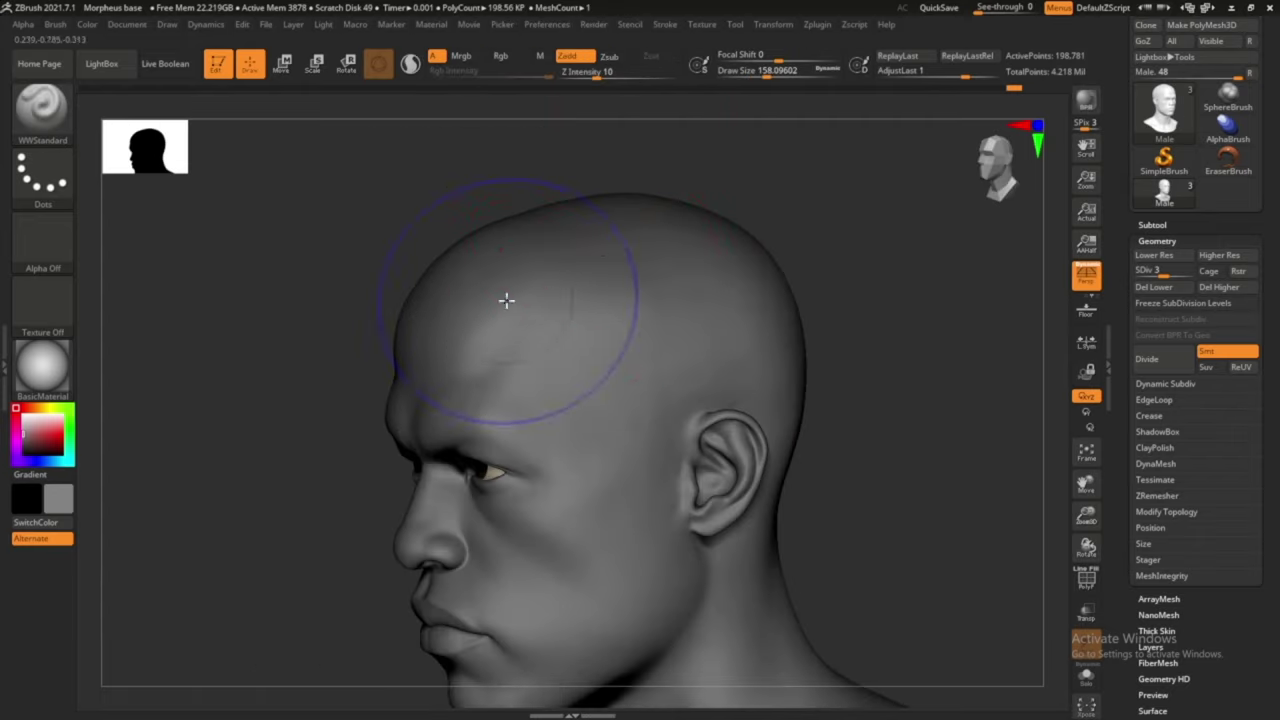
{"action": "left_click_drag", "start_coordinate": [506, 300], "coordinate": [640, 371], "text": "shift"}
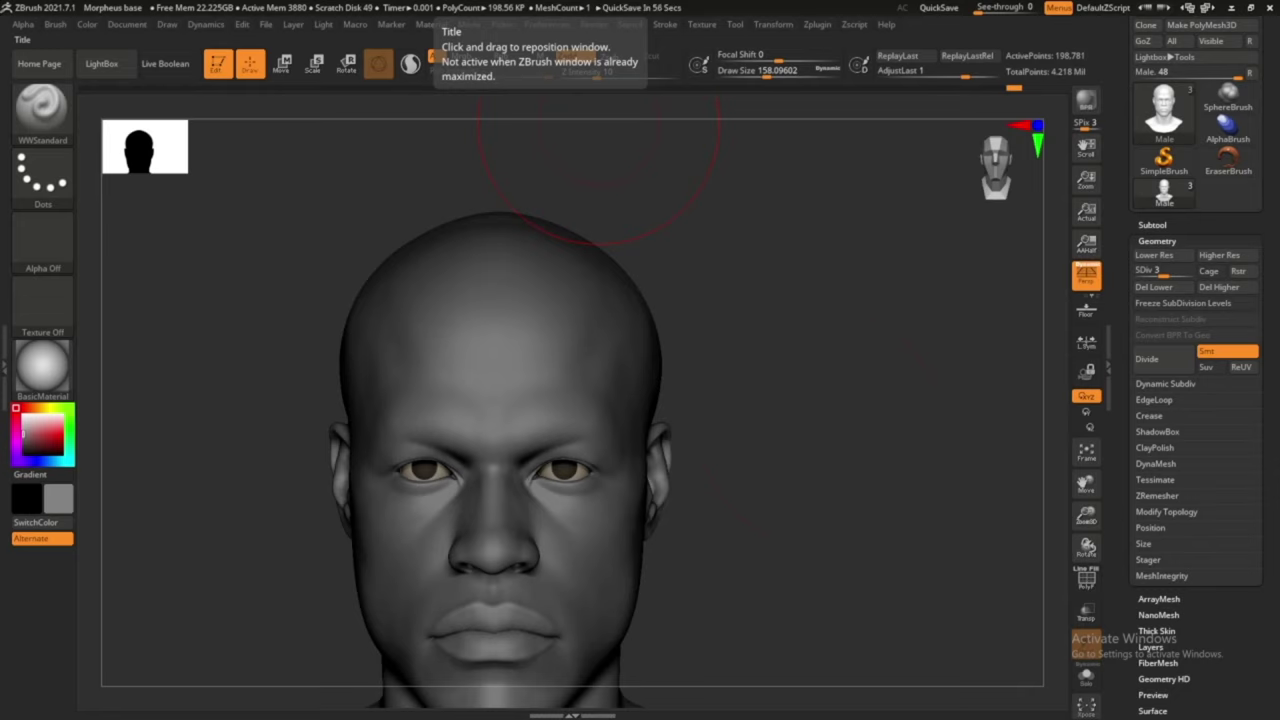
{"action": "left_click_drag", "start_coordinate": [597, 145], "coordinate": [837, 426]}
{"action": "mouse_move", "coordinate": [571, 383]}
{"action": "left_mouse_down"}
{"action": "mouse_move", "coordinate": [736, 314]}
{"action": "mouse_move", "coordinate": [481, 378]}
{"action": "left_mouse_up"}
{"action": "key", "text": "shift"}
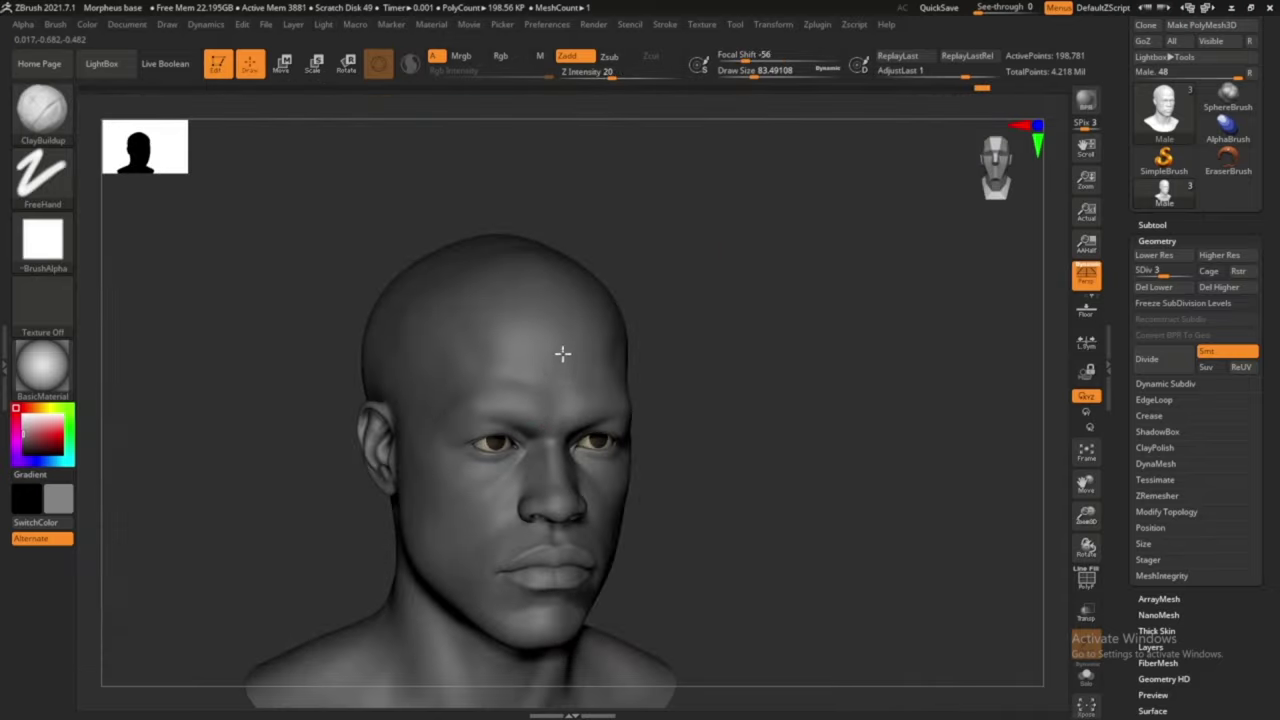
{"action": "right_click_drag", "start_coordinate": [604, 335], "coordinate": [609, 351], "text": "shift"}
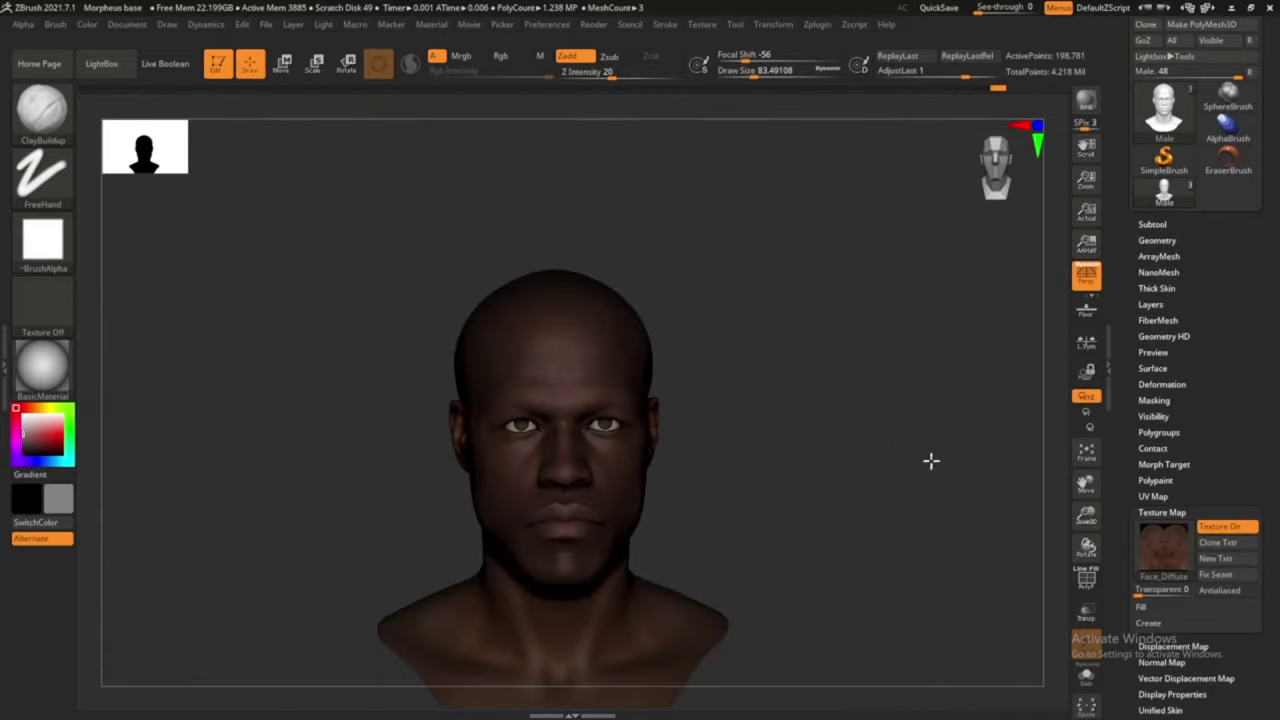
Collapse the Texture Map settings panel
{"action": "left_click", "coordinate": [1162, 514]}
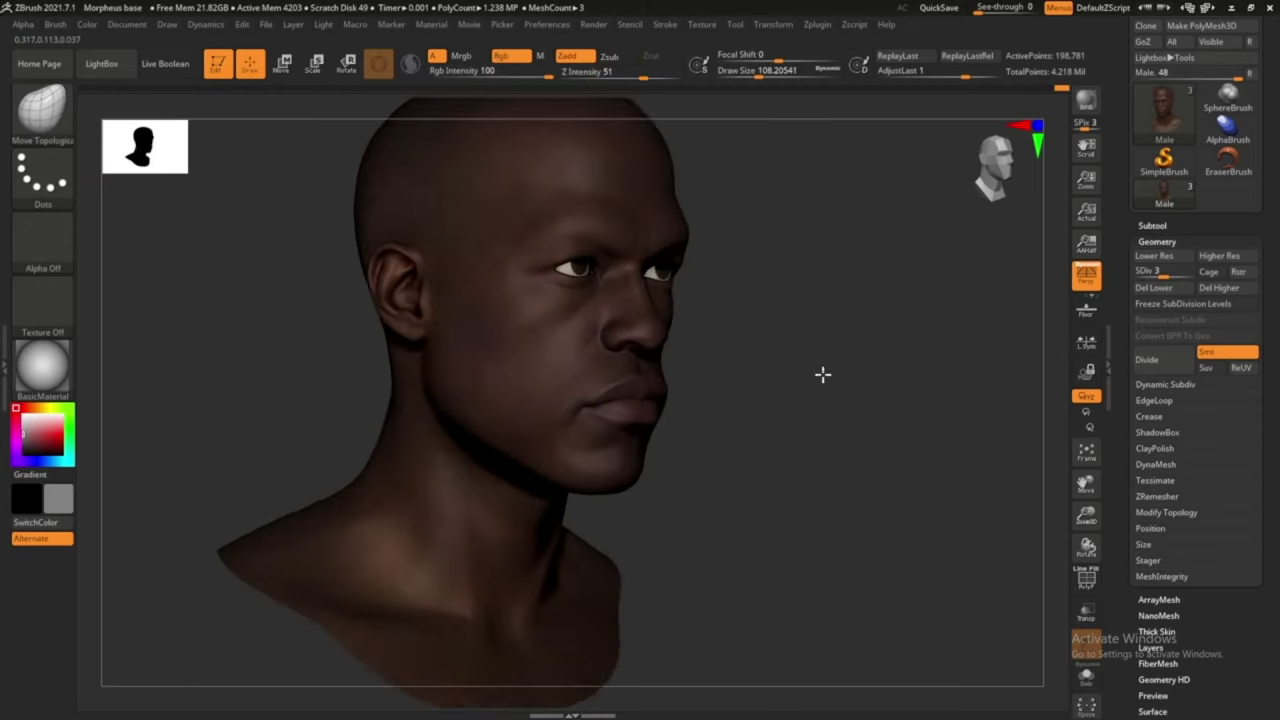
Drop to a lower subdivision level and carve facial creases with DamStandard
{"action": "left_click_drag", "start_coordinate": [785, 384], "coordinate": [787, 342]}
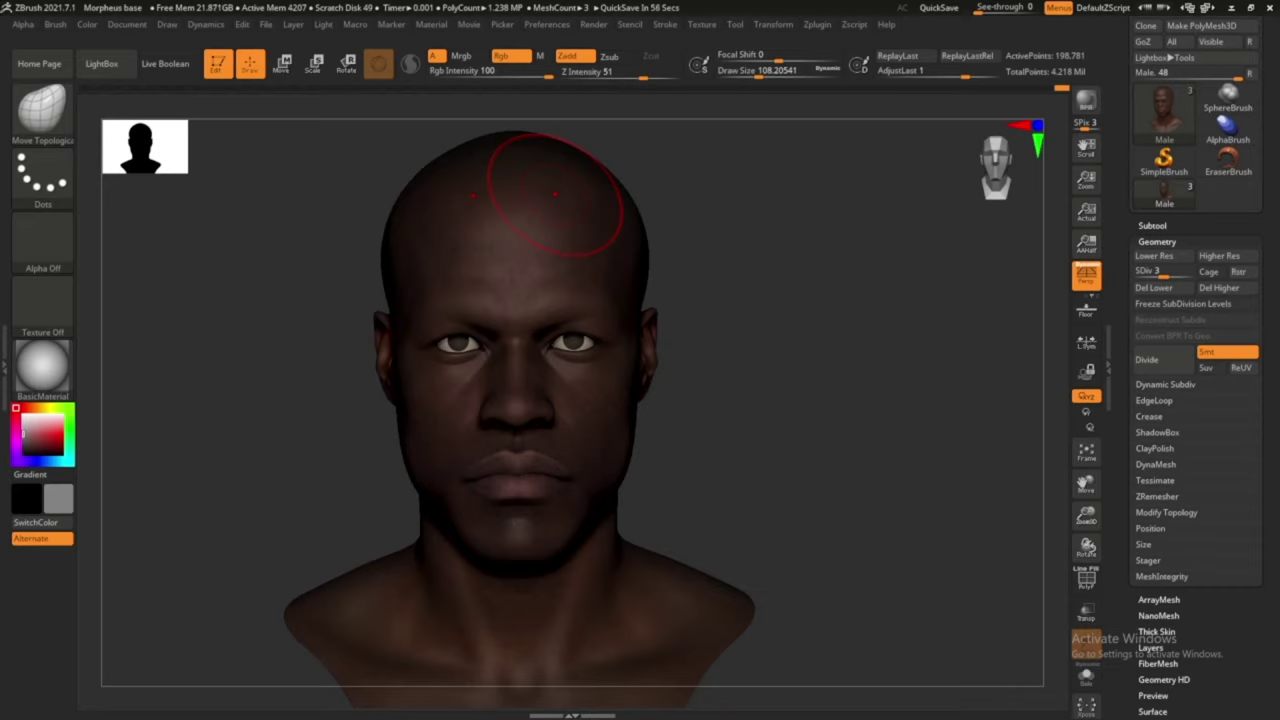
{"action": "left_click_drag", "start_coordinate": [798, 391], "coordinate": [826, 360]}
{"action": "key", "text": "shift+d"}
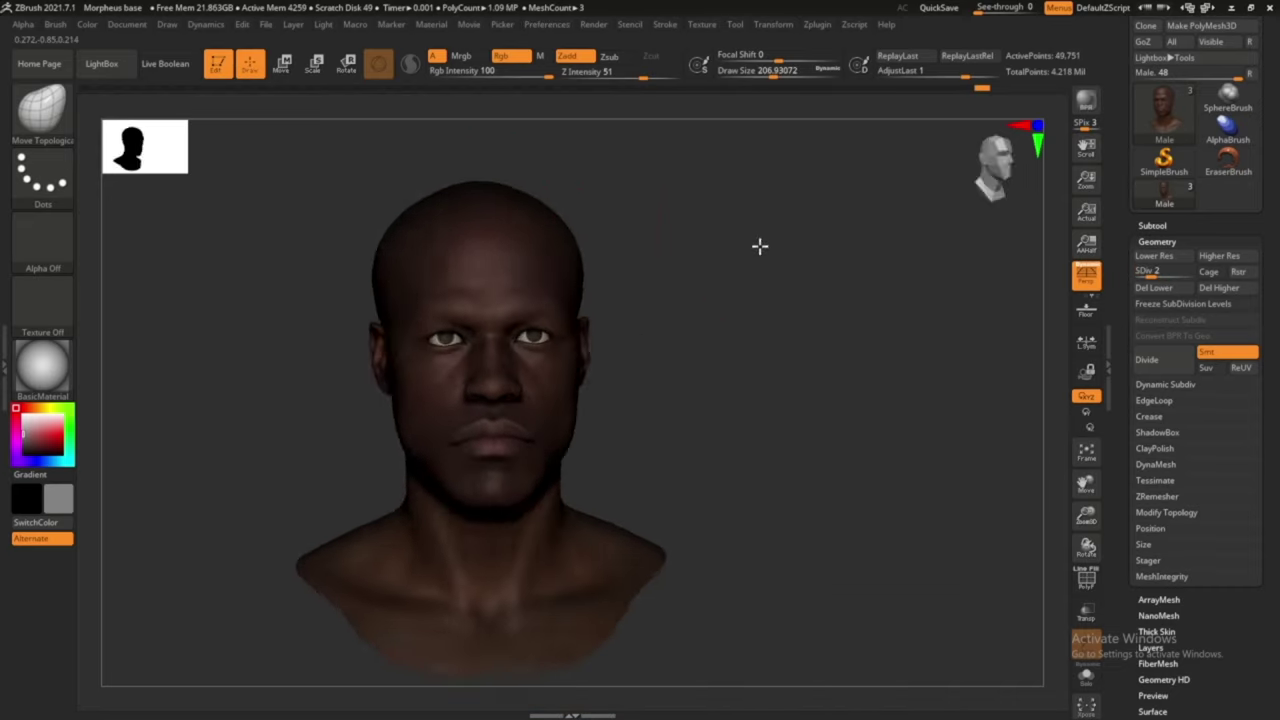
{"action": "left_click_drag", "start_coordinate": [760, 246], "coordinate": [674, 366]}
{"action": "mouse_move", "coordinate": [674, 537]}
{"action": "left_mouse_down"}
{"action": "mouse_move", "coordinate": [910, 311]}
{"action": "mouse_move", "coordinate": [792, 328]}
{"action": "left_mouse_up"}
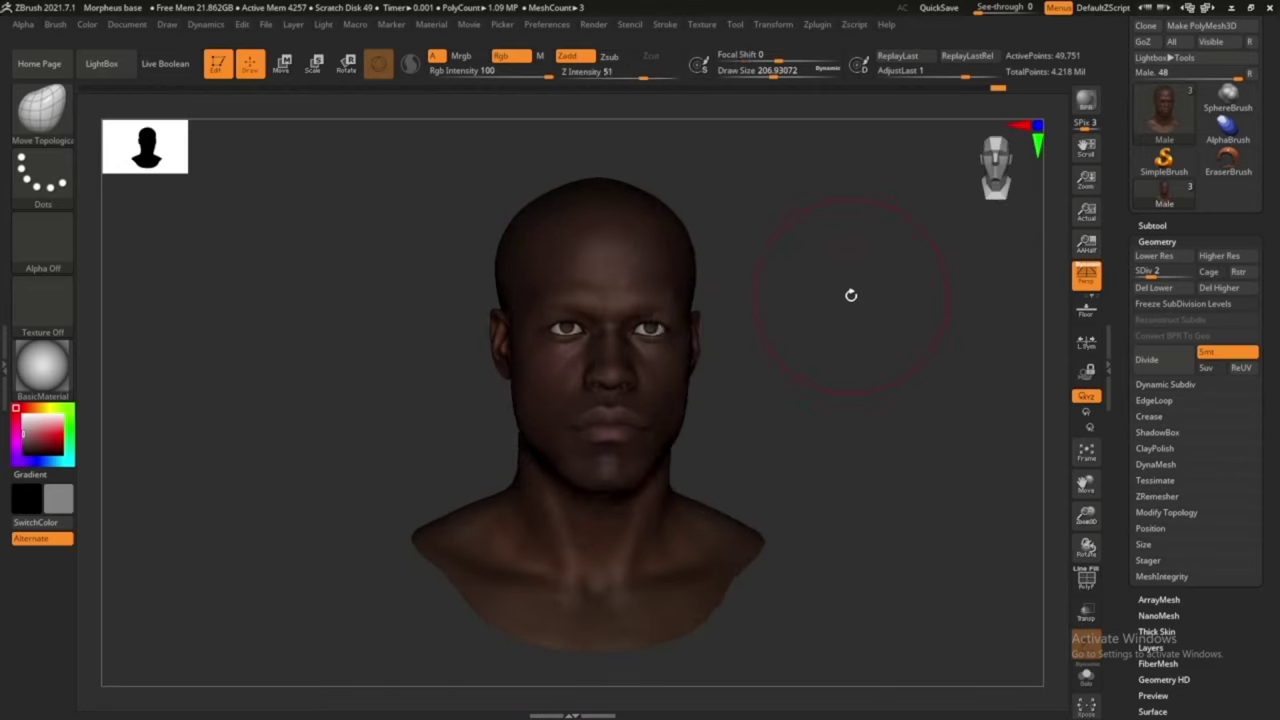
{"action": "scroll", "coordinate": [851, 300], "scroll_direction": "up", "scroll_amount": 3}
{"action": "left_click_drag", "start_coordinate": [775, 66], "coordinate": [757, 70]}
{"action": "key", "text": "b"}
{"action": "key", "text": "d"}
{"action": "key", "text": "s"}
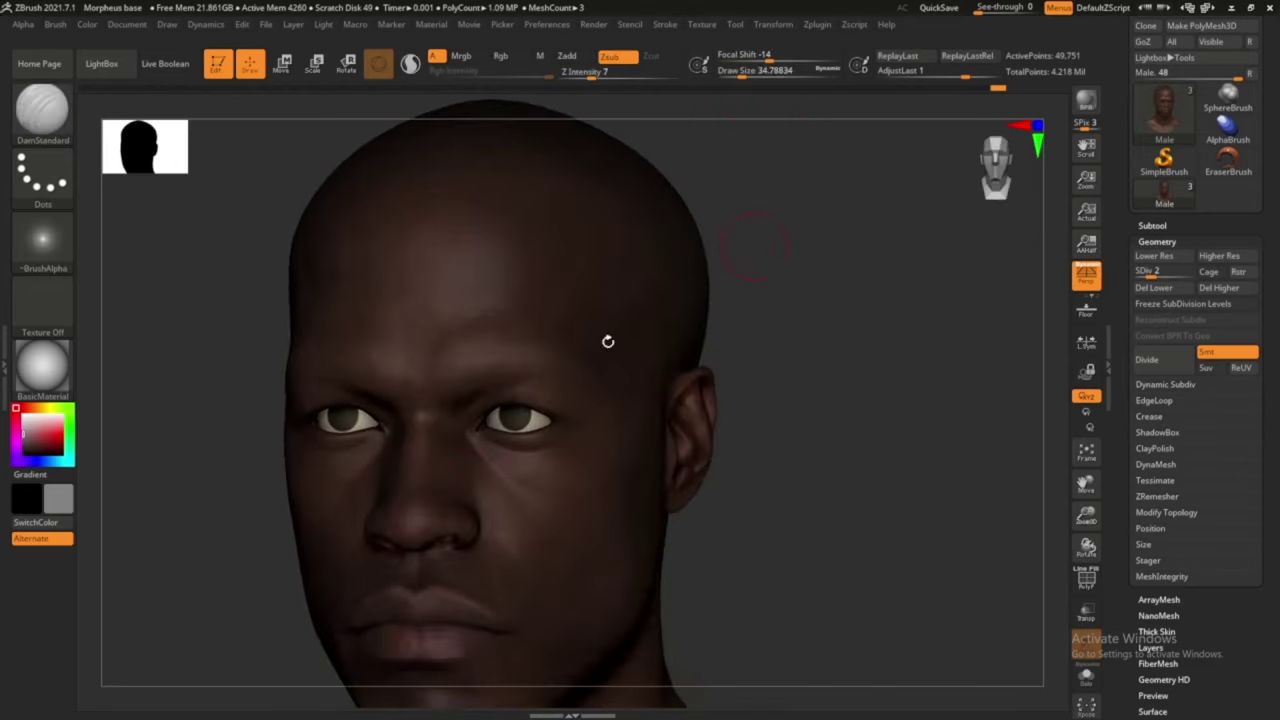
{"action": "left_click_drag", "start_coordinate": [608, 340], "coordinate": [690, 251]}
Build up form around the lips with the Standard brush
{"action": "key", "text": "b"}
{"action": "key", "text": "s"}
{"action": "key", "text": "t"}
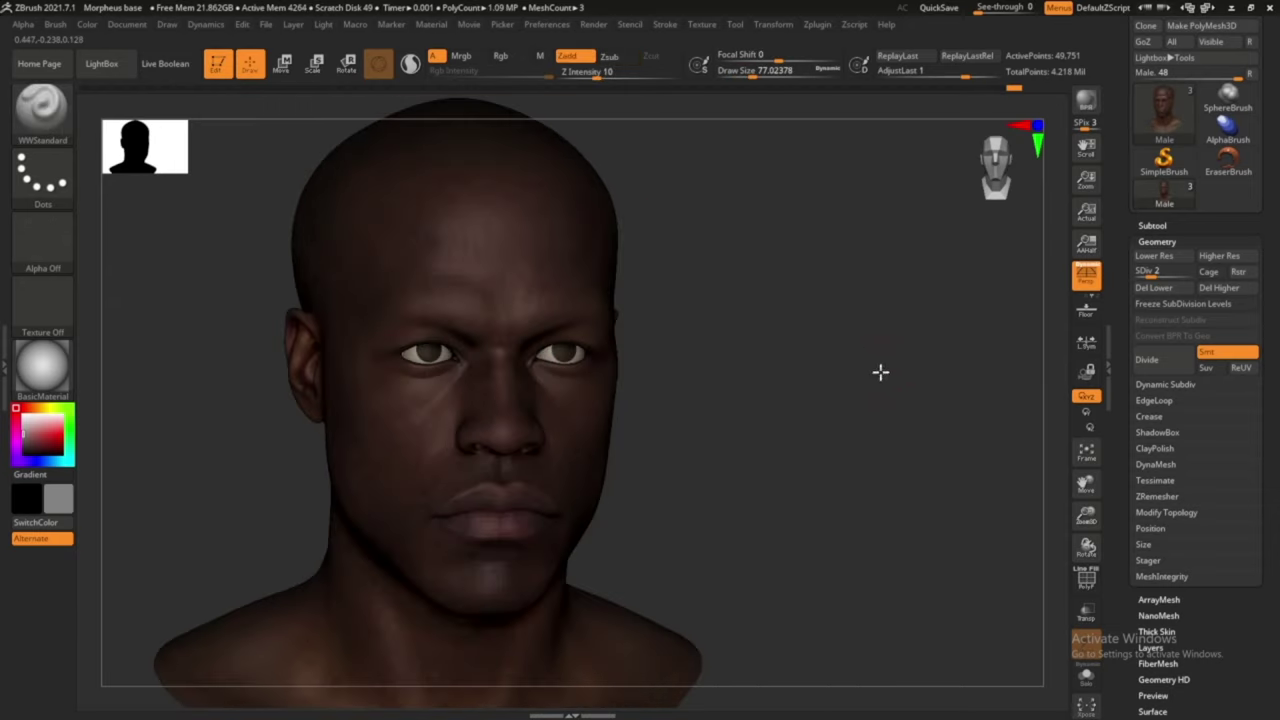
{"action": "left_click_drag", "start_coordinate": [880, 371], "coordinate": [853, 255]}
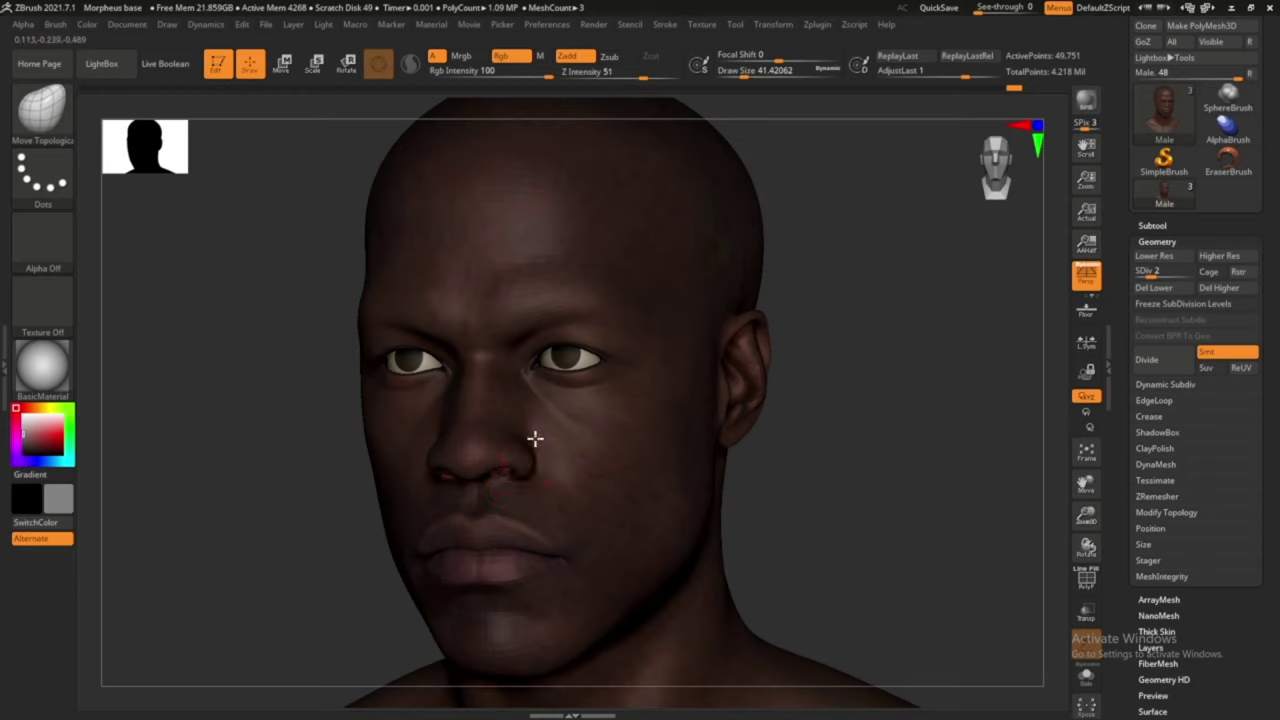
{"action": "key", "text": "f"}
{"action": "left_click_drag", "start_coordinate": [880, 334], "coordinate": [503, 500], "text": "alt"}
{"action": "right_click_drag", "start_coordinate": [503, 500], "coordinate": [679, 410]}
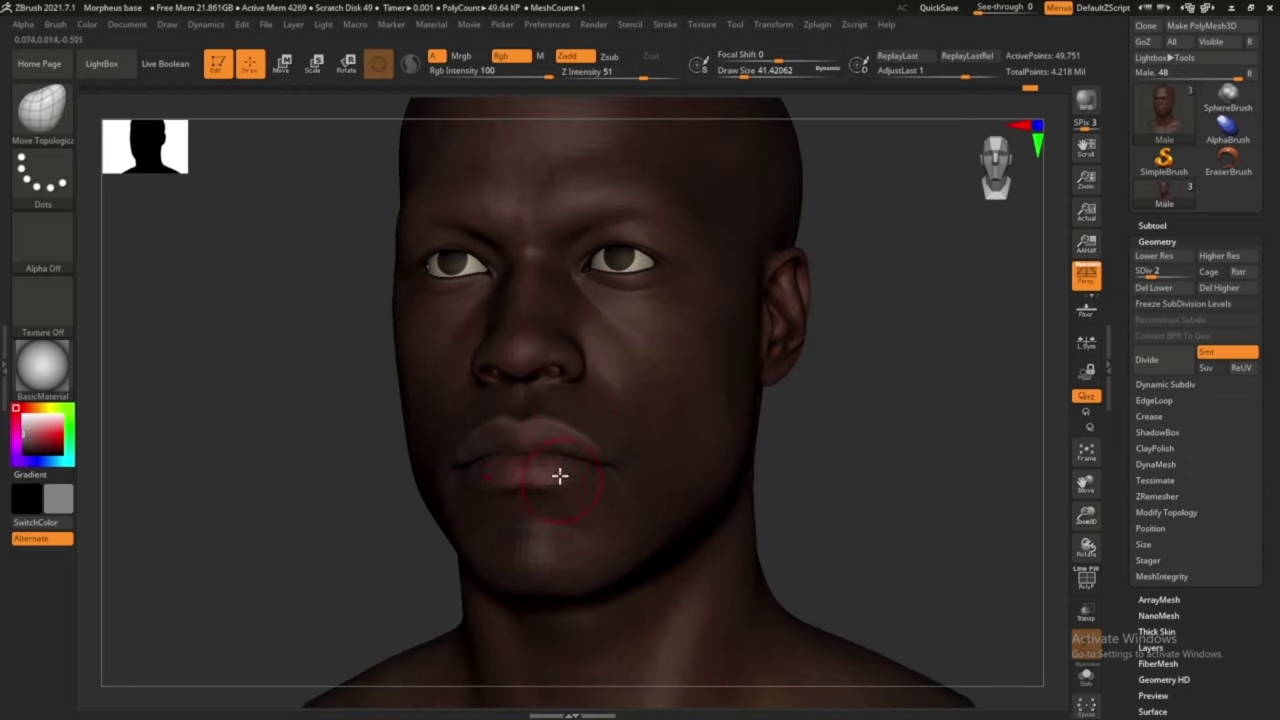
Raise to the highest subdivision, enable Rgb, and paint darker eyebrow hair strands
{"action": "key", "text": "f"}
{"action": "left_click_drag", "start_coordinate": [908, 363], "coordinate": [880, 374]}
{"action": "key", "text": "d"}
{"action": "key", "text": "d"}
{"action": "key", "text": "d"}
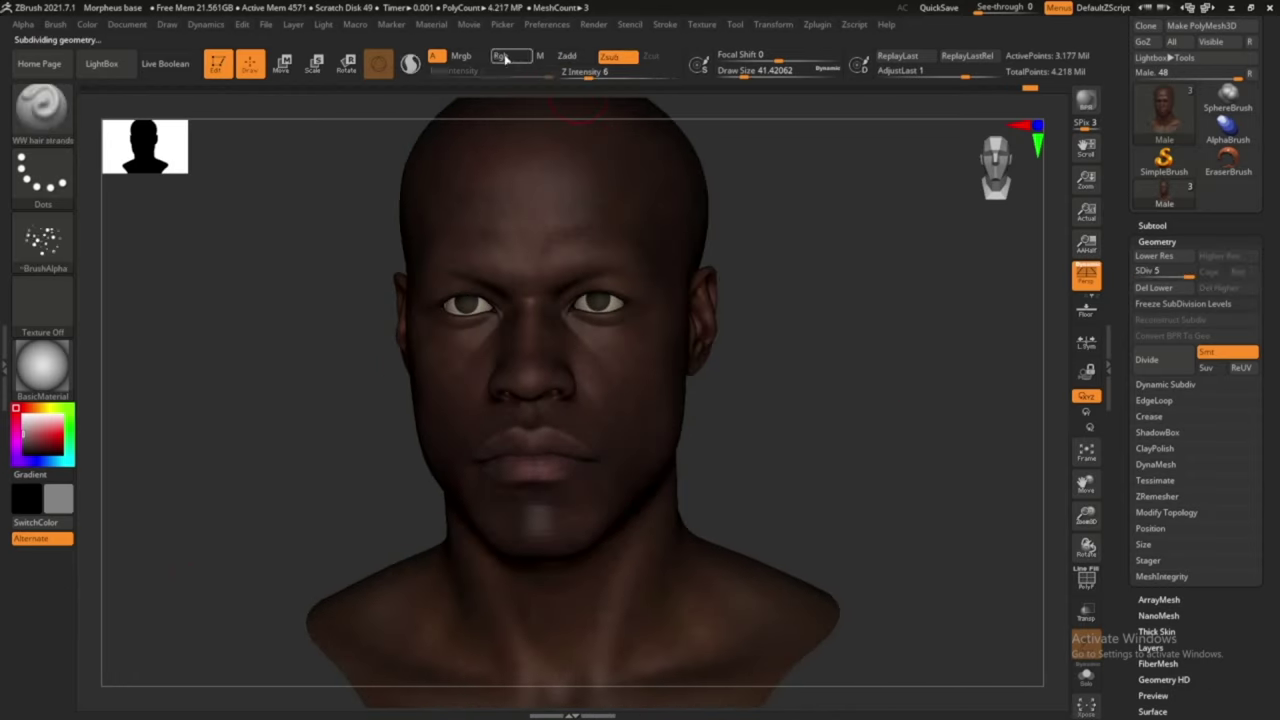
{"action": "left_click", "coordinate": [506, 58]}
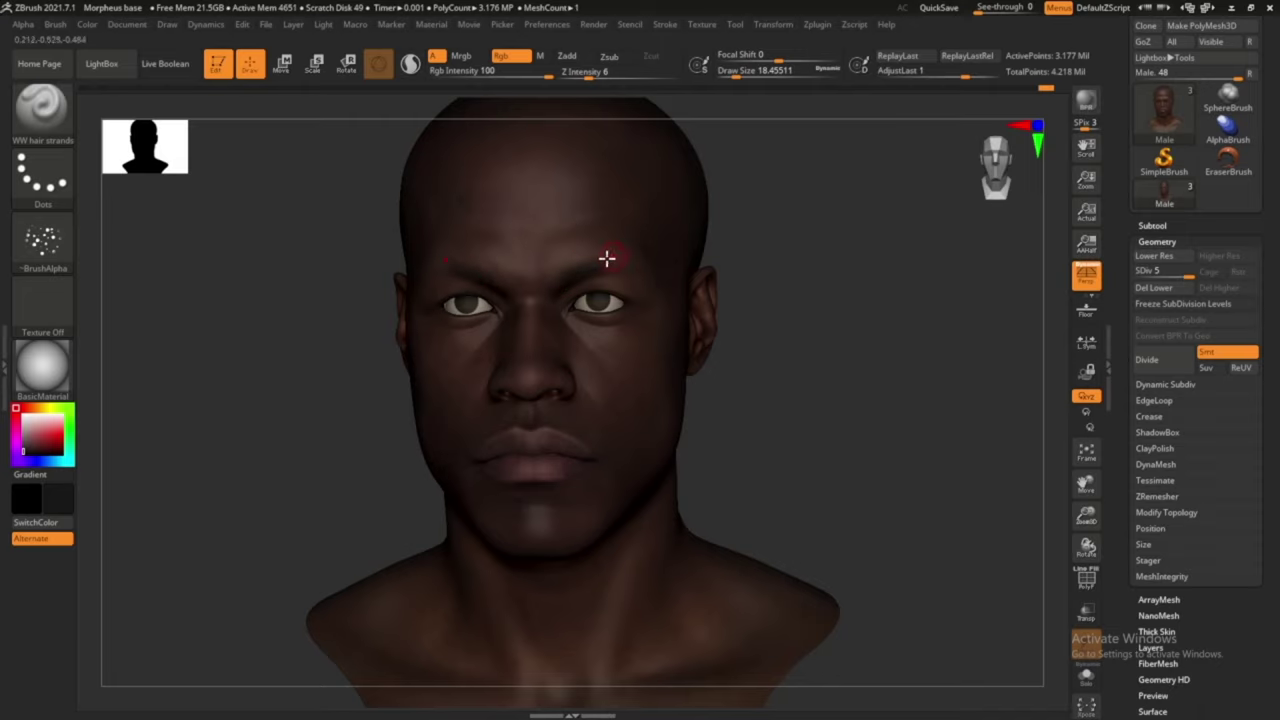
{"action": "left_click_drag", "start_coordinate": [620, 260], "coordinate": [917, 274]}
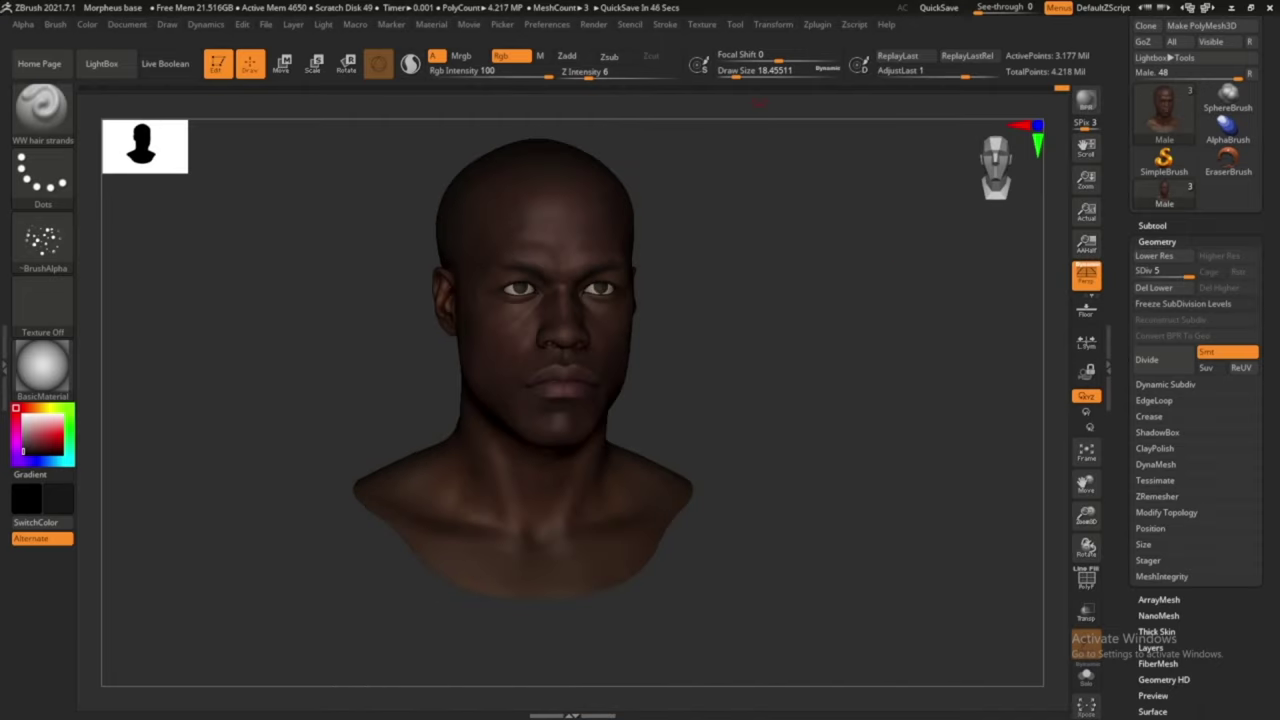
{"action": "scroll", "coordinate": [794, 311], "scroll_direction": "up", "scroll_amount": 5}
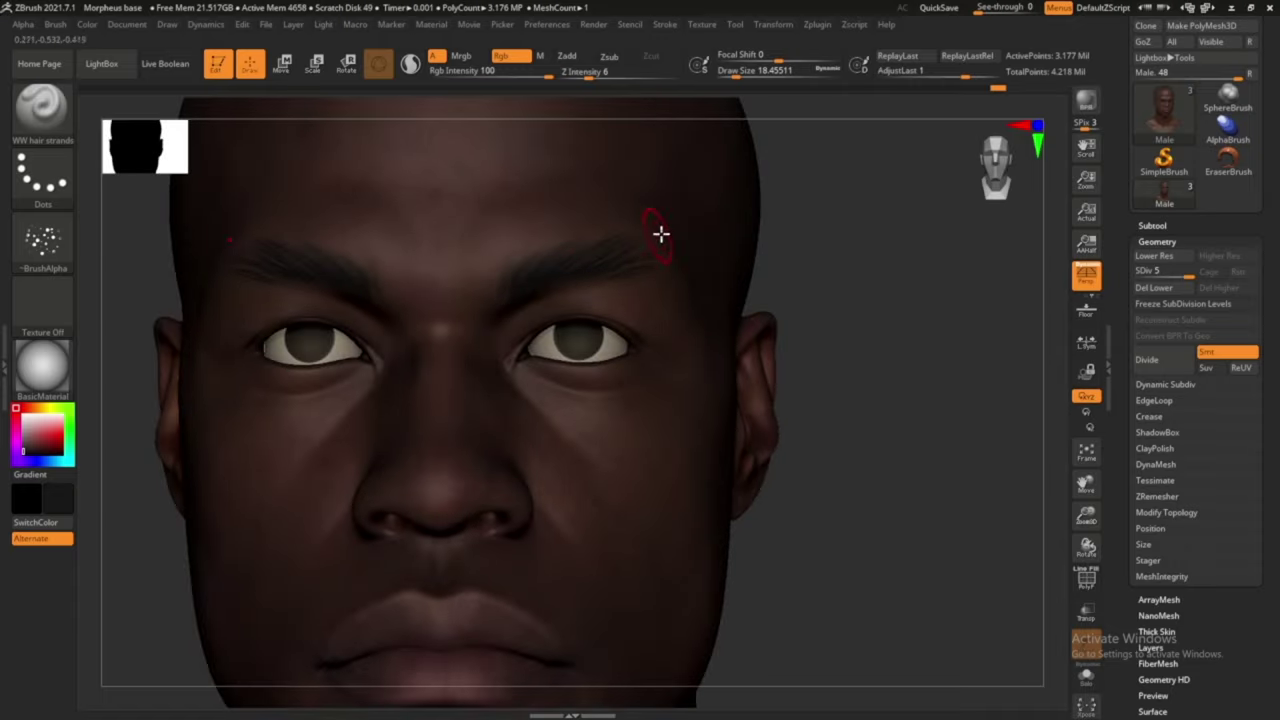
{"action": "right_click_drag", "start_coordinate": [660, 233], "coordinate": [669, 285]}
{"action": "right_click_drag", "start_coordinate": [643, 231], "coordinate": [720, 275]}
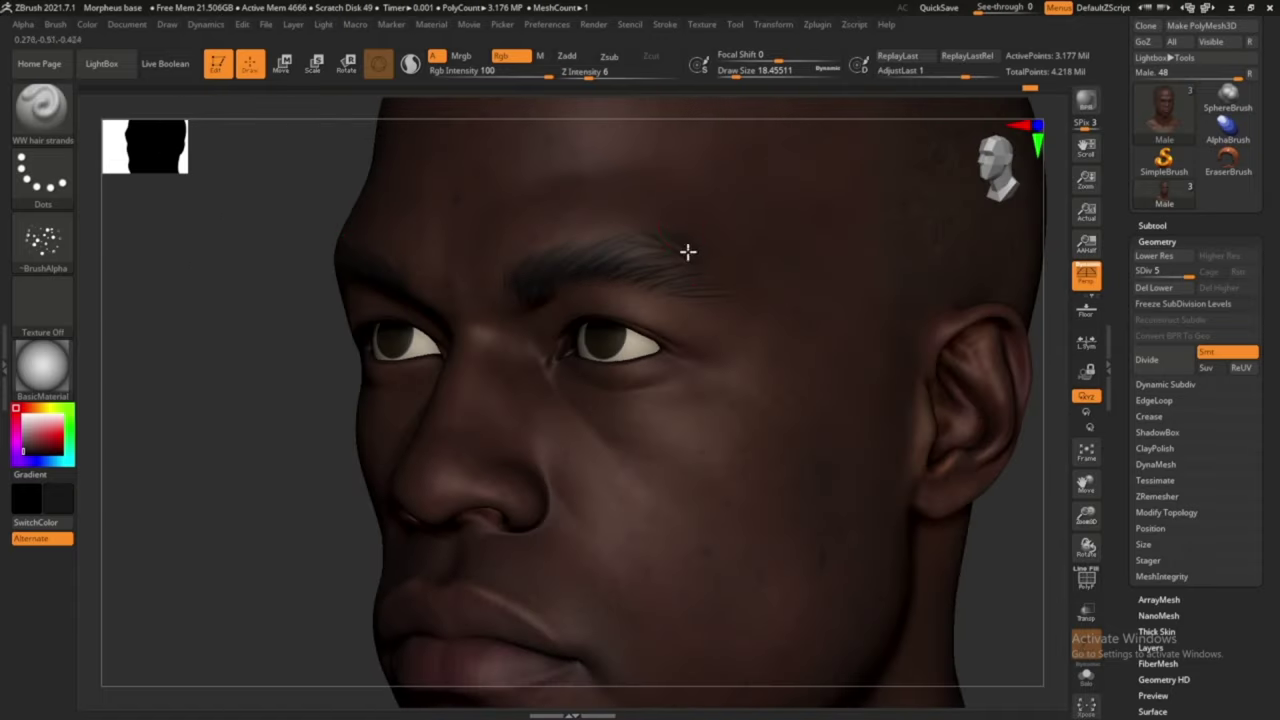
{"action": "key", "text": "f"}
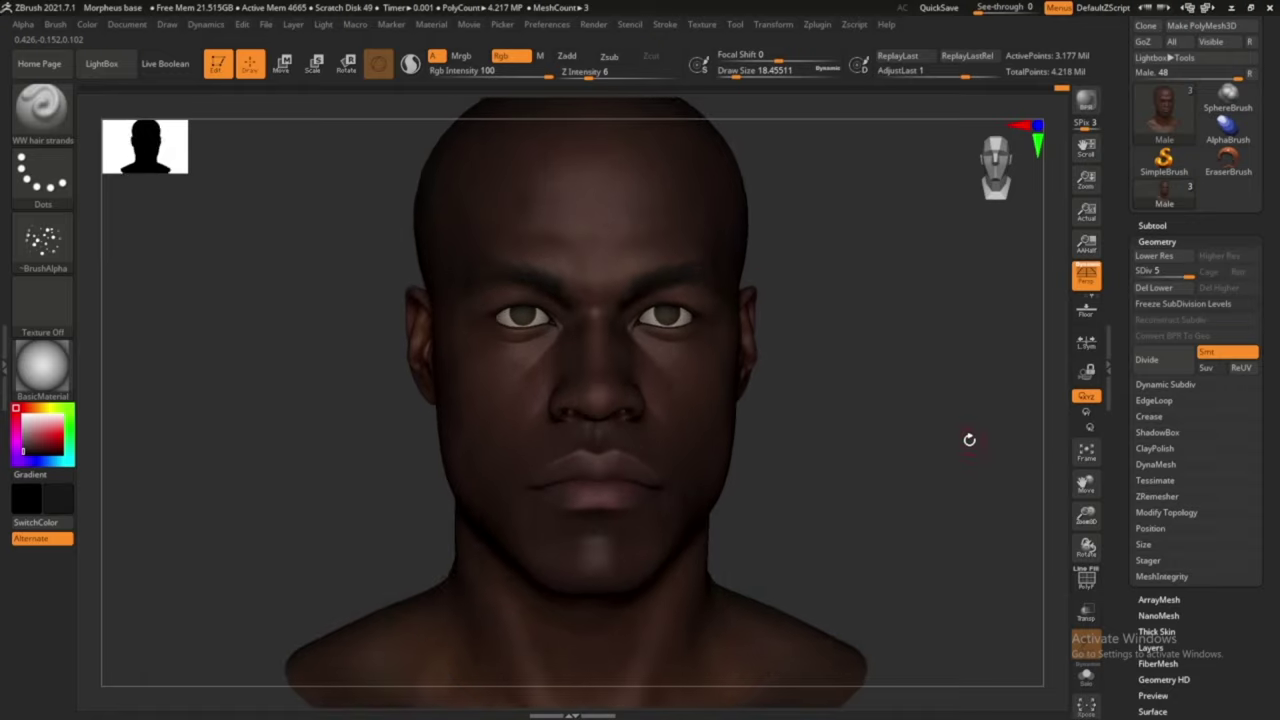
{"action": "mouse_move", "coordinate": [500, 294]}
{"action": "right_mouse_down", "text": "shift"}
{"action": "mouse_move", "coordinate": [862, 346]}
{"action": "mouse_move", "coordinate": [846, 294]}
{"action": "right_mouse_up", "text": "shift"}
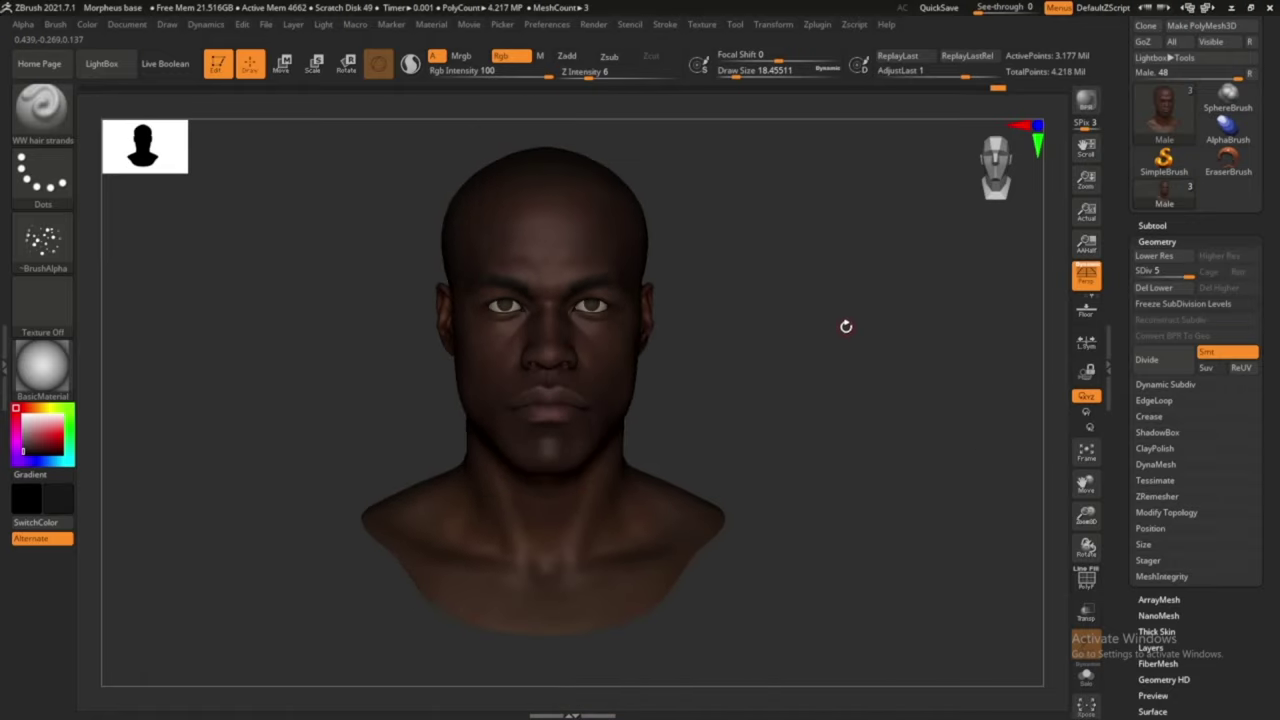
Drop to SDiv 3 and reshape the face with Move Topological, checking front and side views
{"action": "key", "text": "shift+d"}
{"action": "key", "text": "shift+d"}
{"action": "key", "text": "b"}
{"action": "key", "text": "m"}
{"action": "key", "text": "t"}
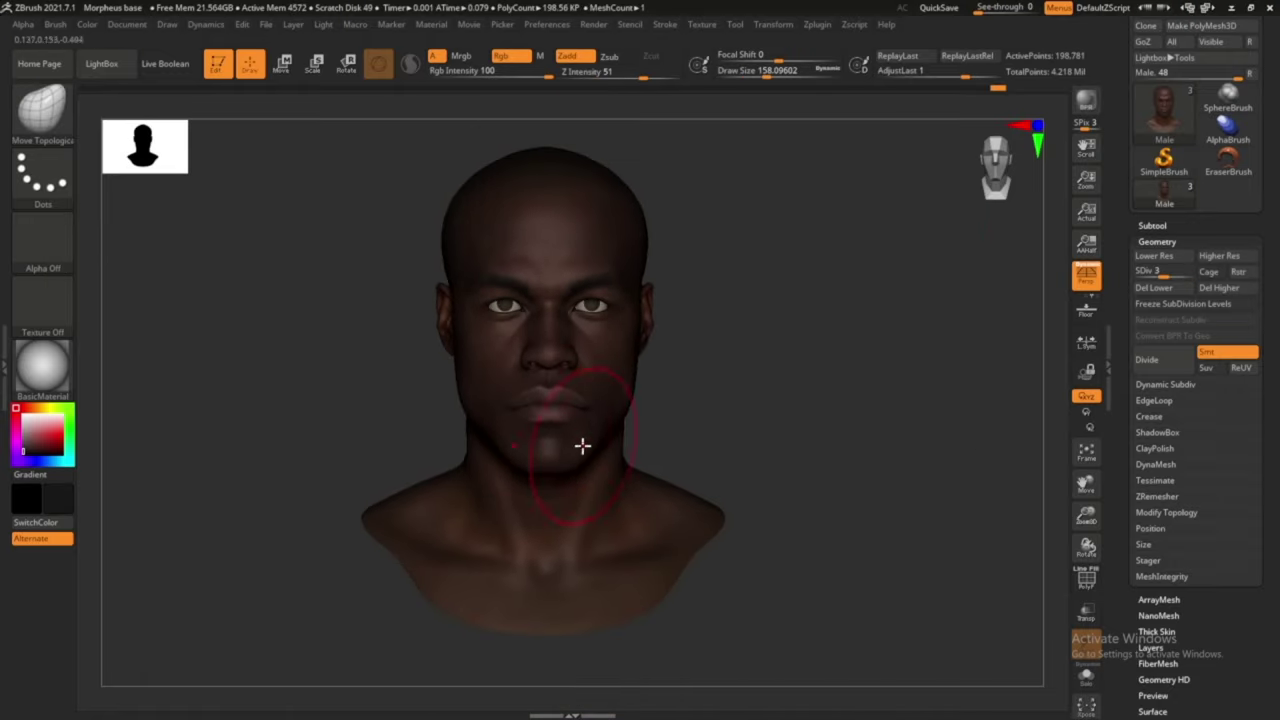
{"action": "mouse_move", "coordinate": [582, 446]}
{"action": "right_mouse_down", "text": "shift"}
{"action": "mouse_move", "coordinate": [652, 209]}
{"action": "mouse_move", "coordinate": [648, 281]}
{"action": "right_mouse_up", "text": "shift"}
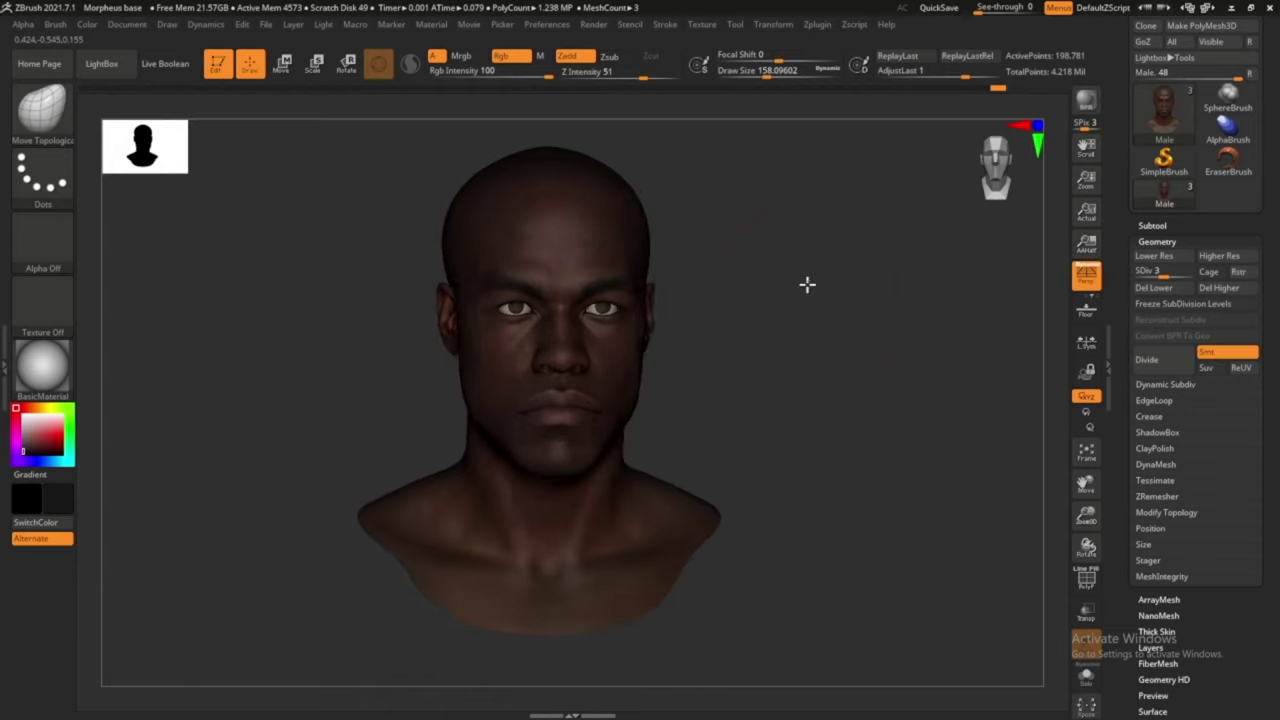
{"action": "mouse_move", "coordinate": [806, 283]}
{"action": "right_mouse_down"}
{"action": "mouse_move", "coordinate": [603, 491]}
{"action": "mouse_move", "coordinate": [771, 386]}
{"action": "mouse_move", "coordinate": [842, 361]}
{"action": "mouse_move", "coordinate": [814, 114]}
{"action": "mouse_move", "coordinate": [823, 136]}
{"action": "right_mouse_up"}
{"action": "mouse_move", "coordinate": [759, 348]}
{"action": "right_mouse_down", "text": "ctrl"}
{"action": "mouse_move", "coordinate": [874, 291]}
{"action": "mouse_move", "coordinate": [669, 386]}
{"action": "mouse_move", "coordinate": [851, 463]}
{"action": "mouse_move", "coordinate": [945, 429]}
{"action": "mouse_move", "coordinate": [808, 440]}
{"action": "right_mouse_up", "text": "ctrl"}
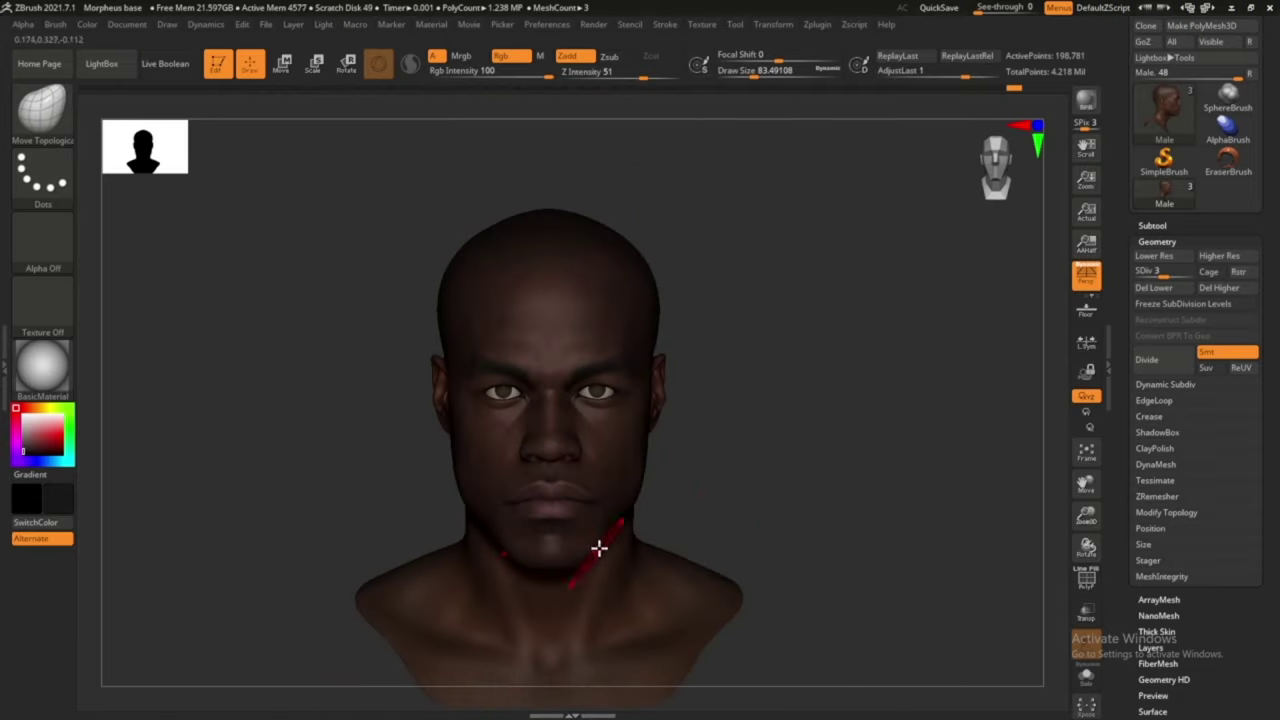
{"action": "right_click_drag", "start_coordinate": [598, 548], "coordinate": [750, 394]}
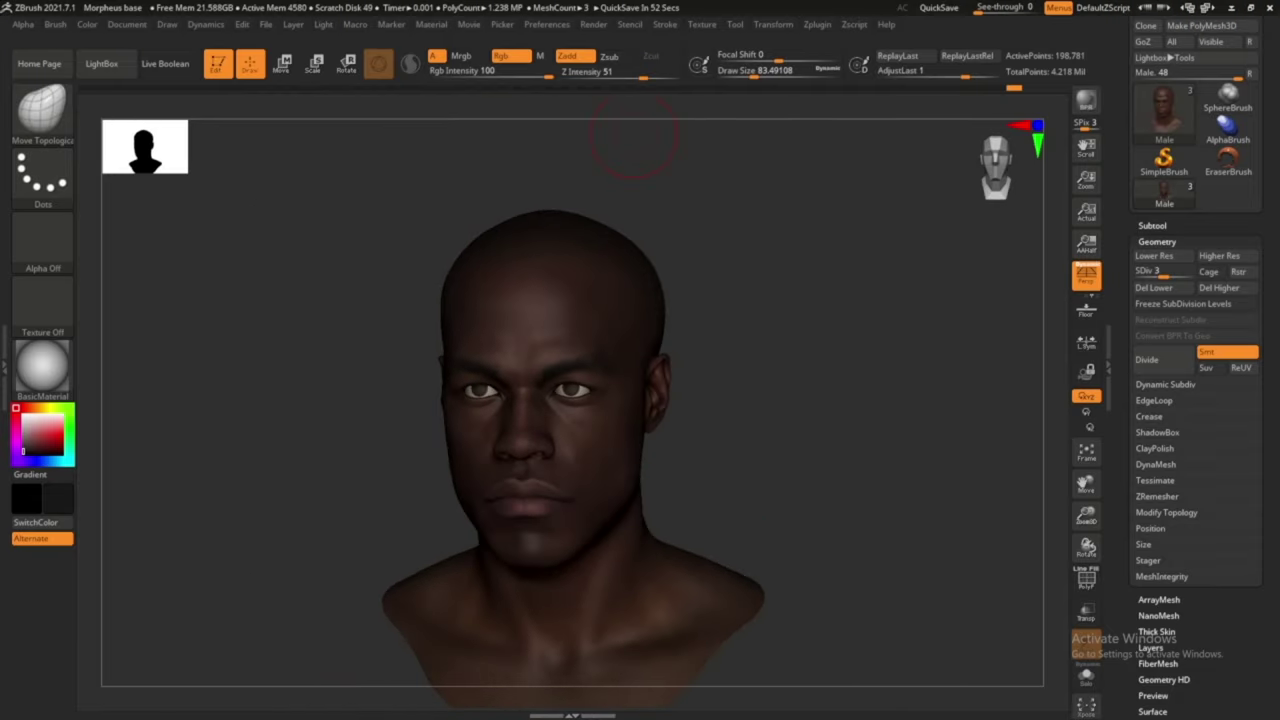
{"action": "right_click_drag", "start_coordinate": [633, 133], "coordinate": [854, 543], "text": "ctrl"}
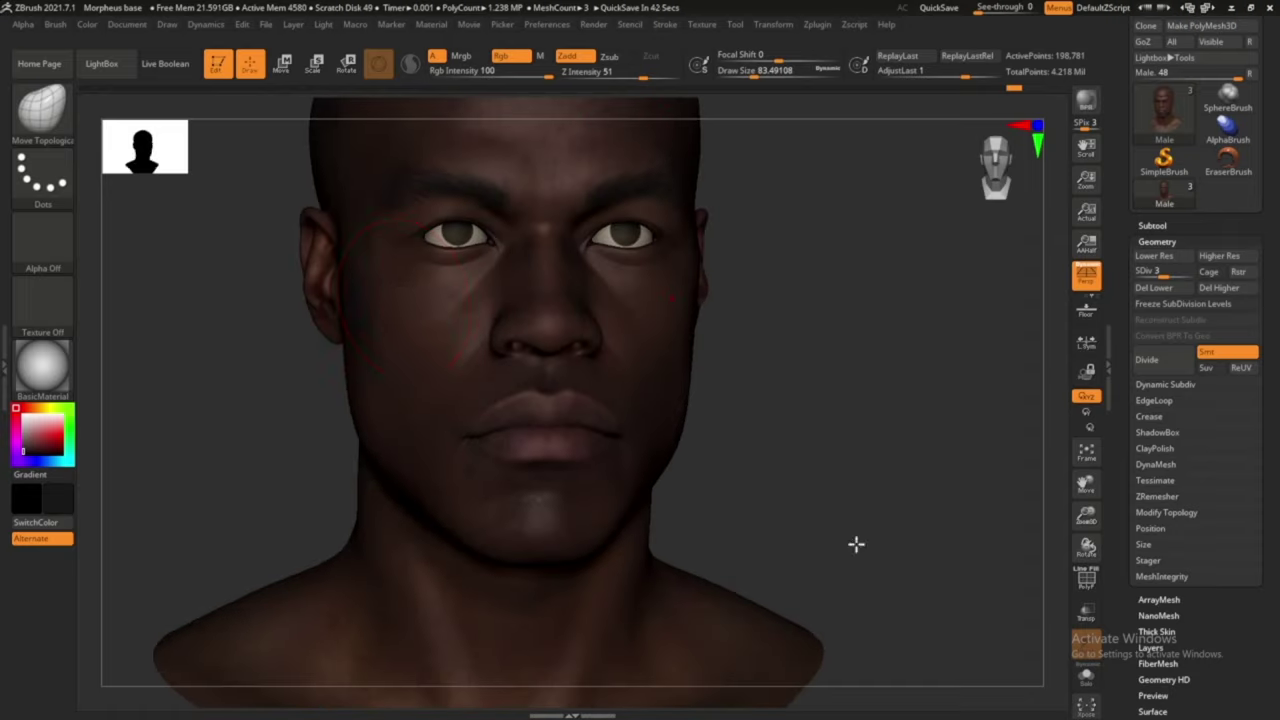
{"action": "key", "text": "b"}
{"action": "key", "text": "d"}
{"action": "key", "text": "s"}
{"action": "right_click_drag", "start_coordinate": [544, 453], "coordinate": [480, 429]}
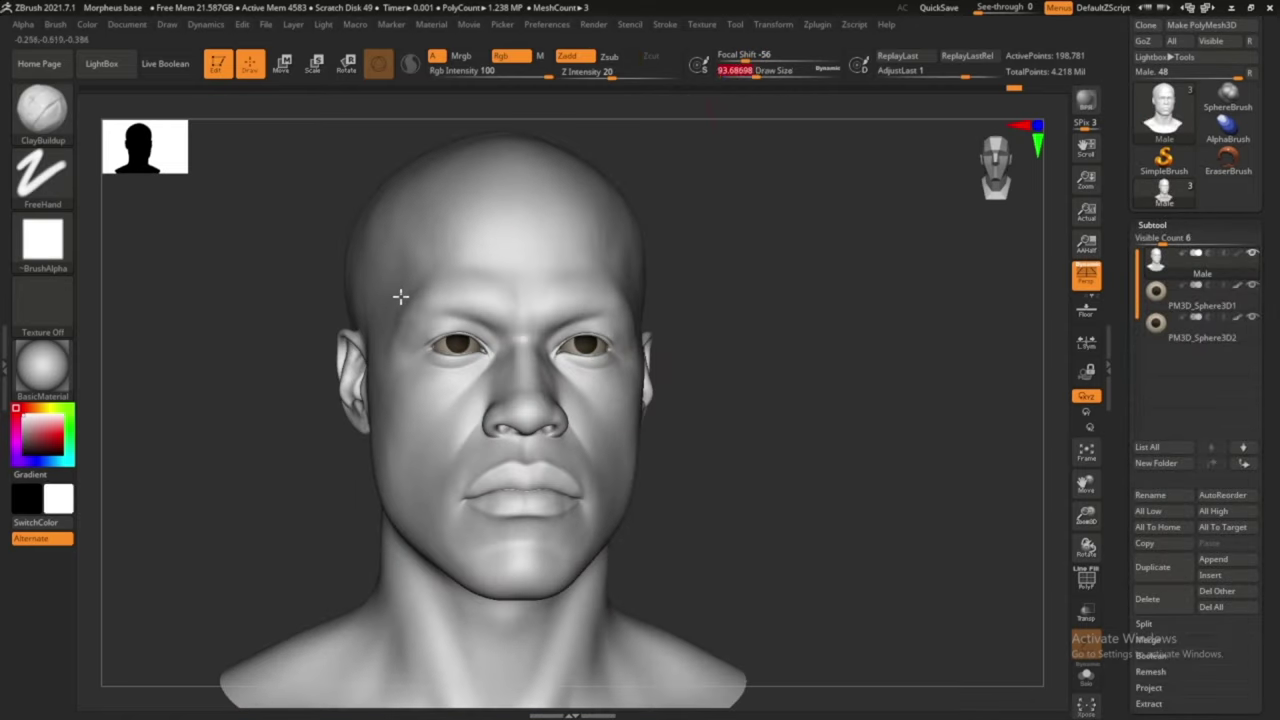
Reshape the jaw line below the ears with Move Topological
{"action": "right_click_drag", "start_coordinate": [357, 297], "coordinate": [580, 308]}
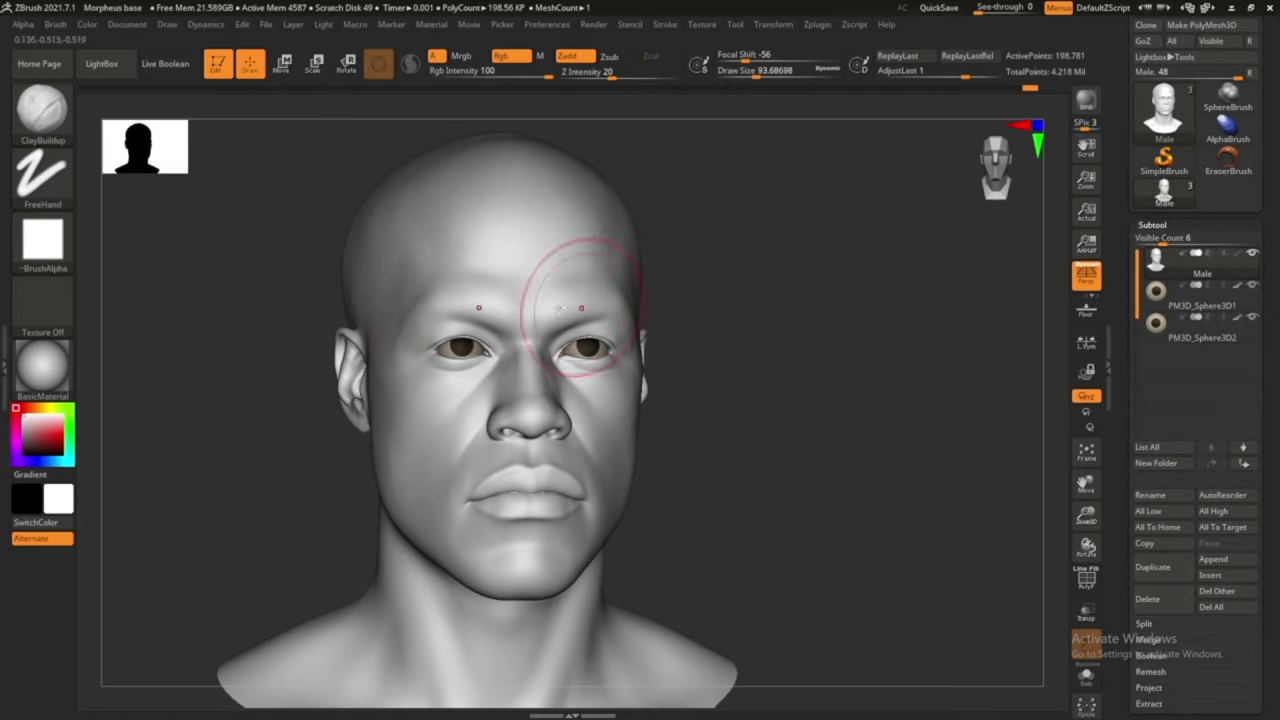
{"action": "mouse_move", "coordinate": [422, 291]}
{"action": "right_mouse_down"}
{"action": "mouse_move", "coordinate": [648, 309]}
{"action": "mouse_move", "coordinate": [763, 351]}
{"action": "right_mouse_up"}
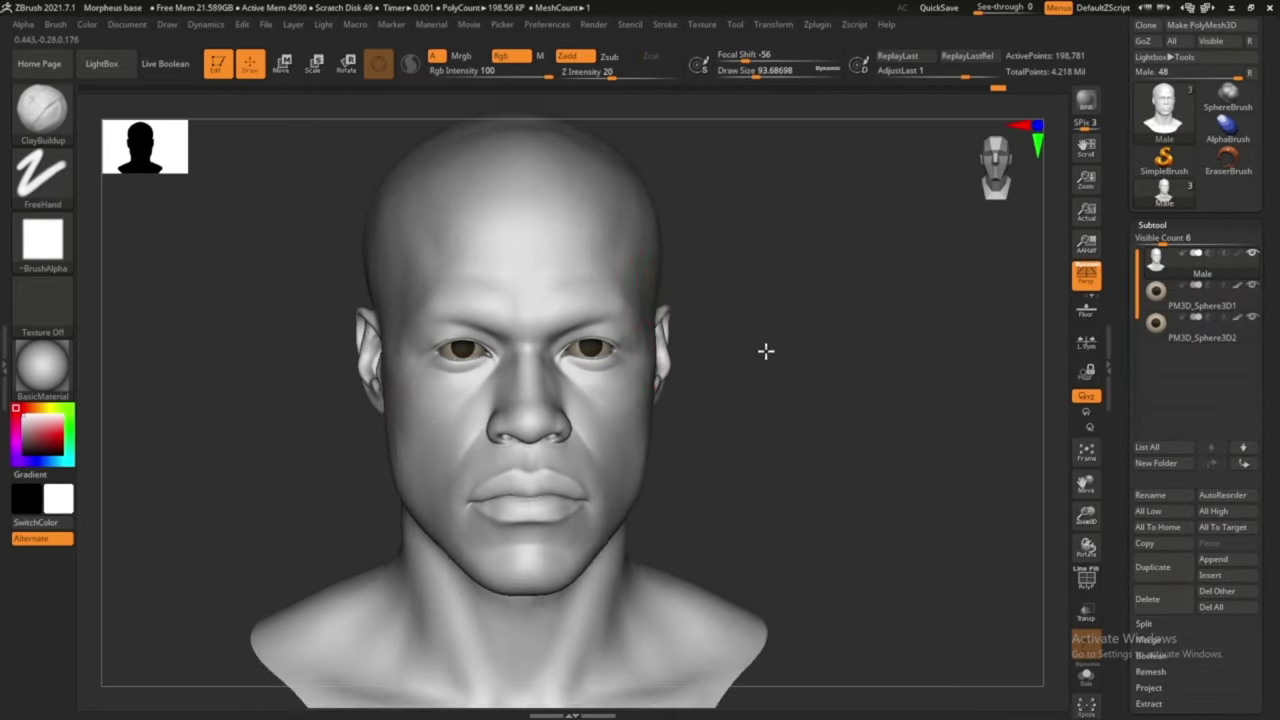
{"action": "scroll", "coordinate": [763, 351], "scroll_direction": "up", "scroll_amount": 2}
{"action": "right_click_drag", "start_coordinate": [740, 125], "coordinate": [550, 280]}
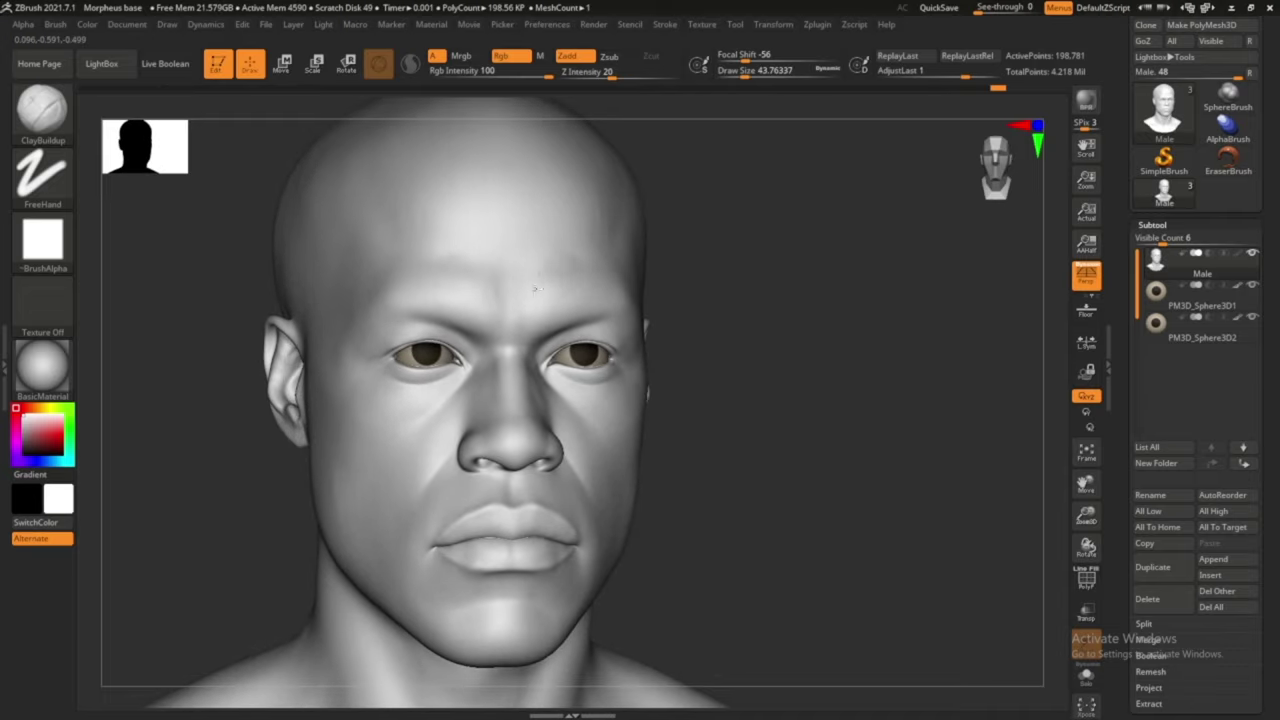
{"action": "scroll", "coordinate": [760, 300], "scroll_direction": "down", "scroll_amount": 2}
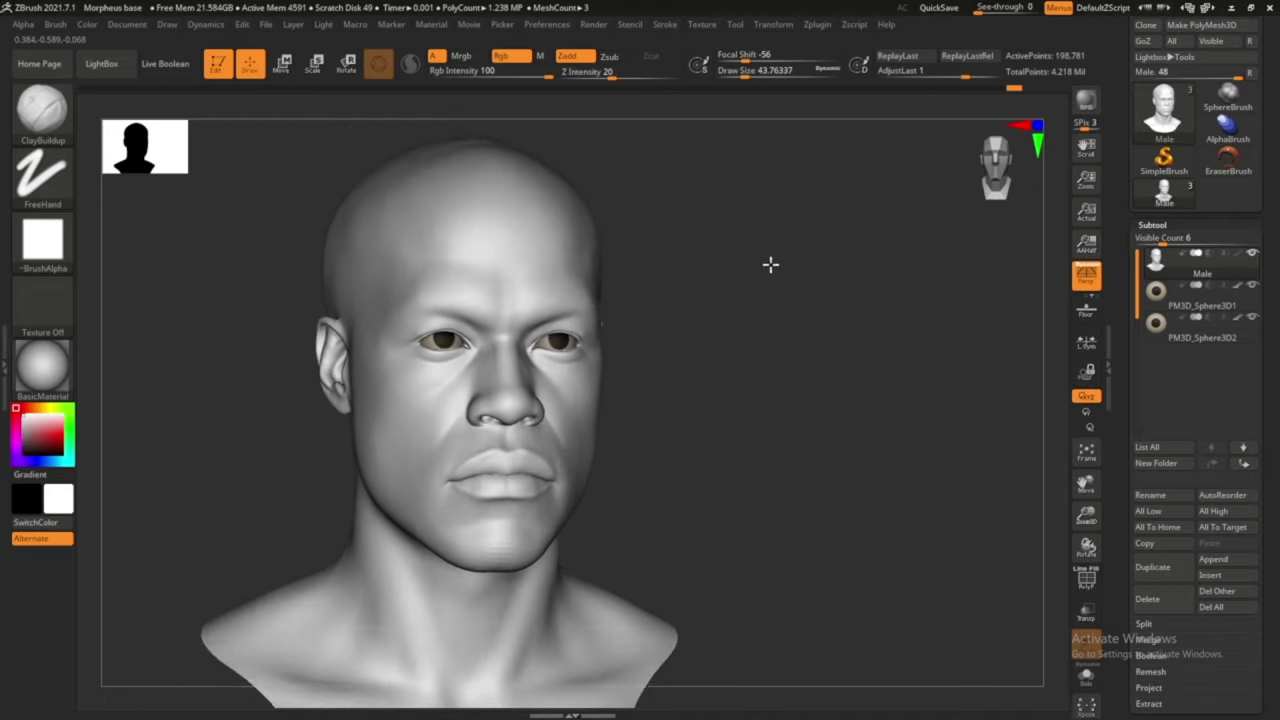
{"action": "key", "text": "b"}
{"action": "key", "text": "m"}
{"action": "key", "text": "t"}
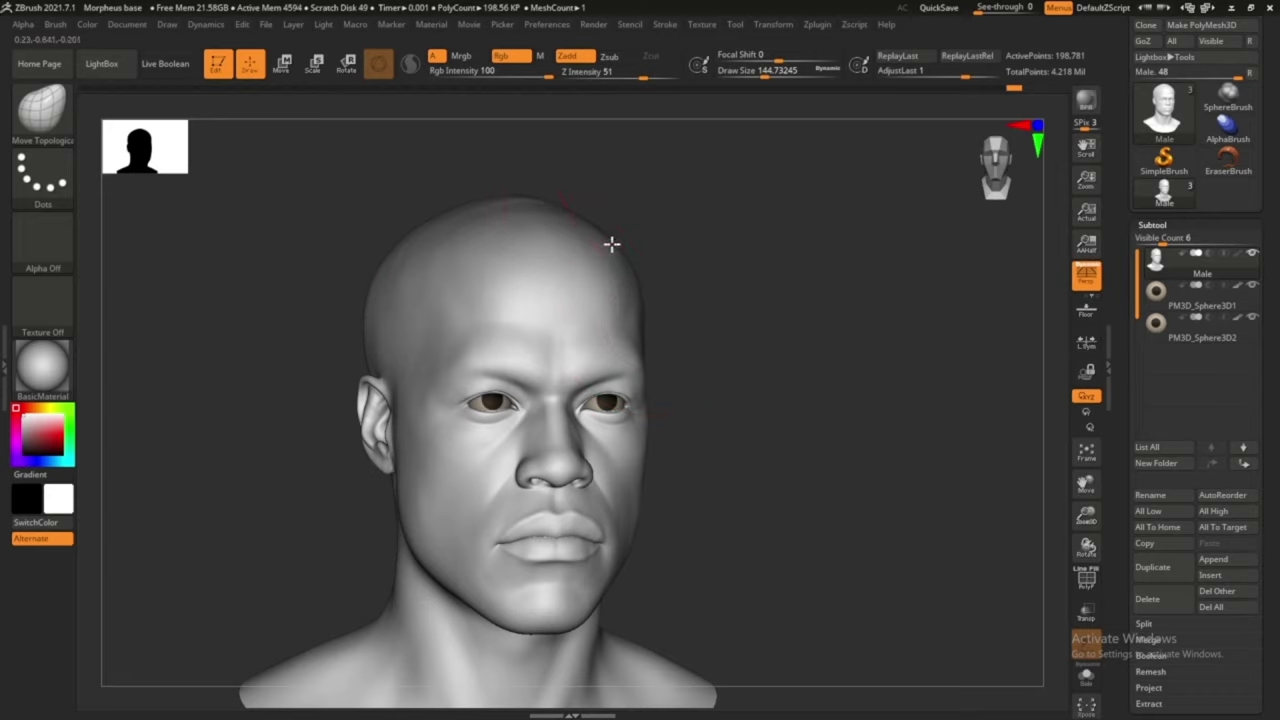
{"action": "mouse_move", "coordinate": [400, 277]}
{"action": "right_mouse_down", "text": "shift"}
{"action": "mouse_move", "coordinate": [734, 326]}
{"action": "mouse_move", "coordinate": [410, 452]}
{"action": "right_mouse_up", "text": "shift"}
{"action": "left_click_drag", "start_coordinate": [410, 452], "coordinate": [392, 475]}
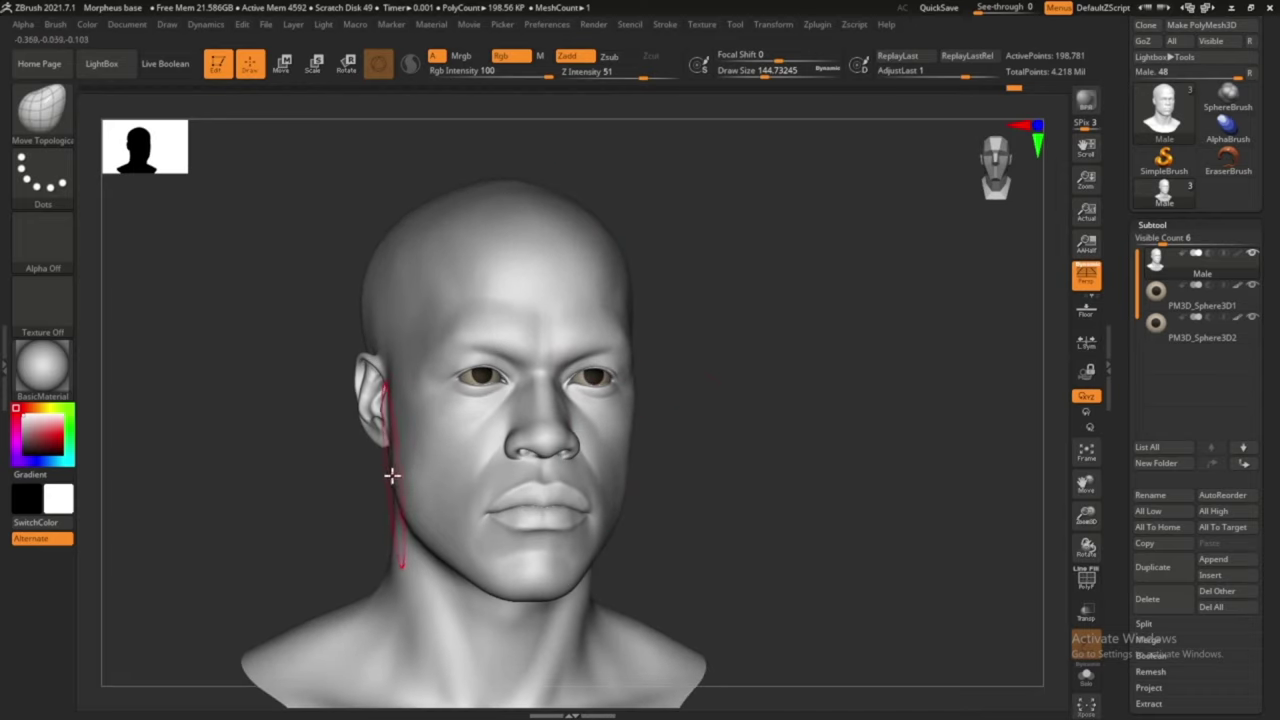
{"action": "mouse_move", "coordinate": [403, 470]}
{"action": "right_mouse_down", "text": "shift"}
{"action": "mouse_move", "coordinate": [737, 354]}
{"action": "mouse_move", "coordinate": [627, 478]}
{"action": "right_mouse_up", "text": "shift"}
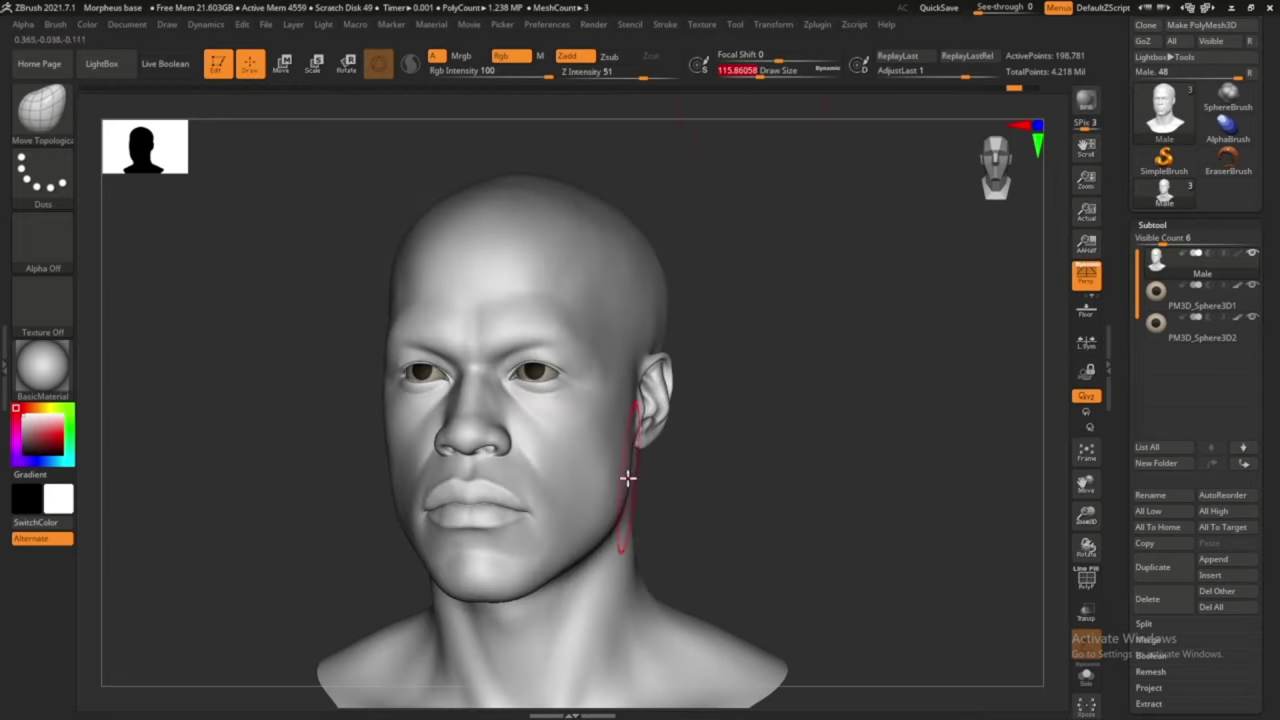
Build up the brow with ClayBuildup, then refine under the eyes with WWStandard
{"action": "key", "text": "b"}
{"action": "key", "text": "c"}
{"action": "key", "text": "b"}
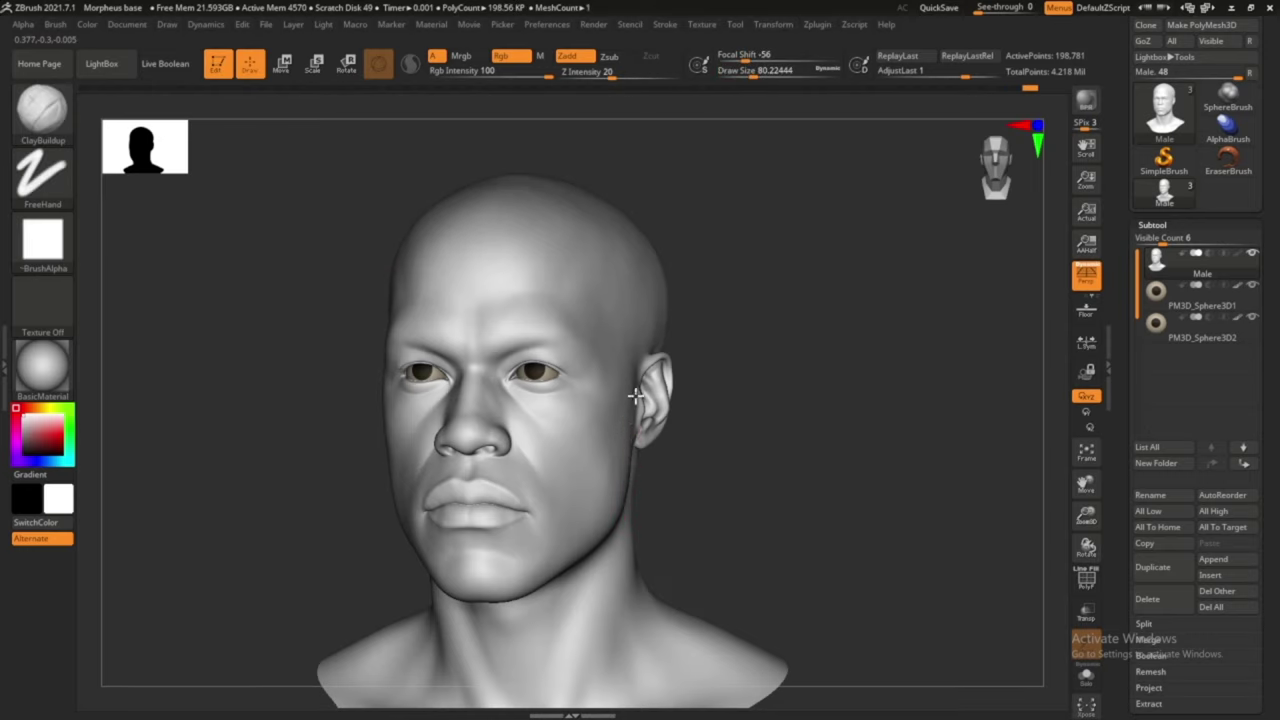
{"action": "mouse_move", "coordinate": [633, 386]}
{"action": "right_mouse_down"}
{"action": "mouse_move", "coordinate": [655, 351]}
{"action": "mouse_move", "coordinate": [843, 434]}
{"action": "mouse_move", "coordinate": [617, 306]}
{"action": "mouse_move", "coordinate": [820, 334]}
{"action": "mouse_move", "coordinate": [623, 318]}
{"action": "mouse_move", "coordinate": [780, 291]}
{"action": "mouse_move", "coordinate": [600, 371]}
{"action": "right_mouse_up"}
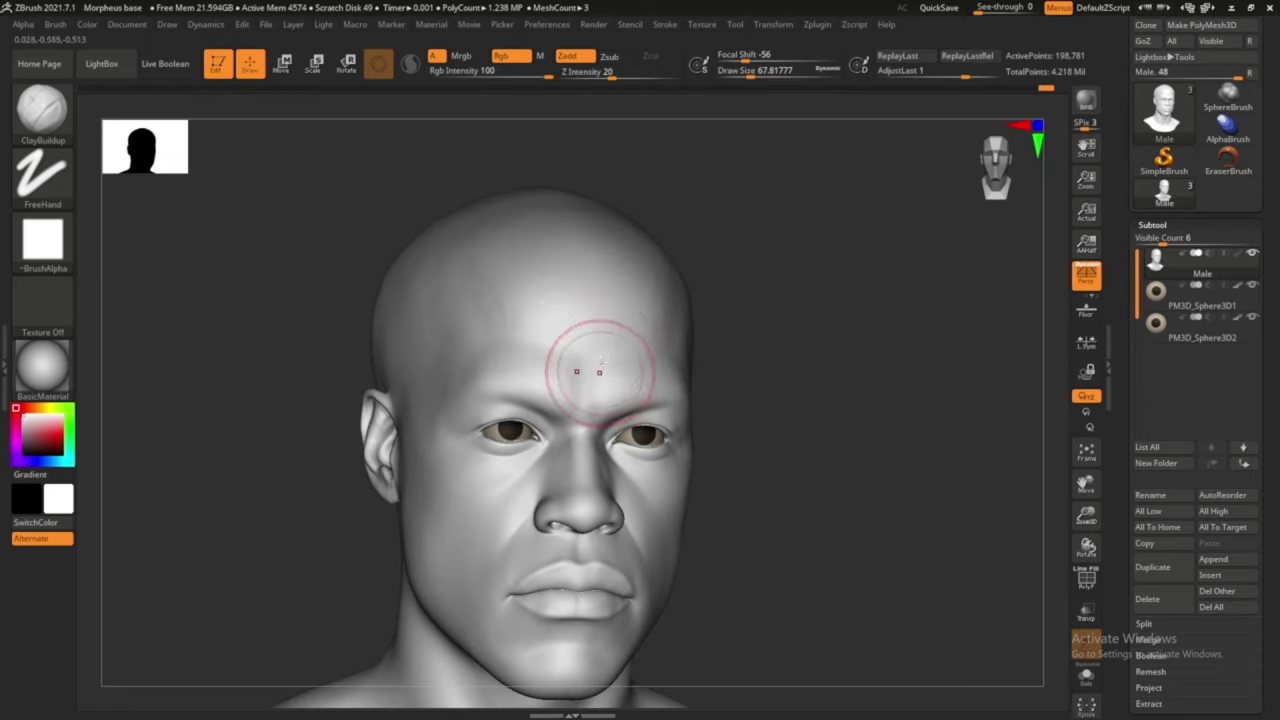
{"action": "key", "text": "b"}
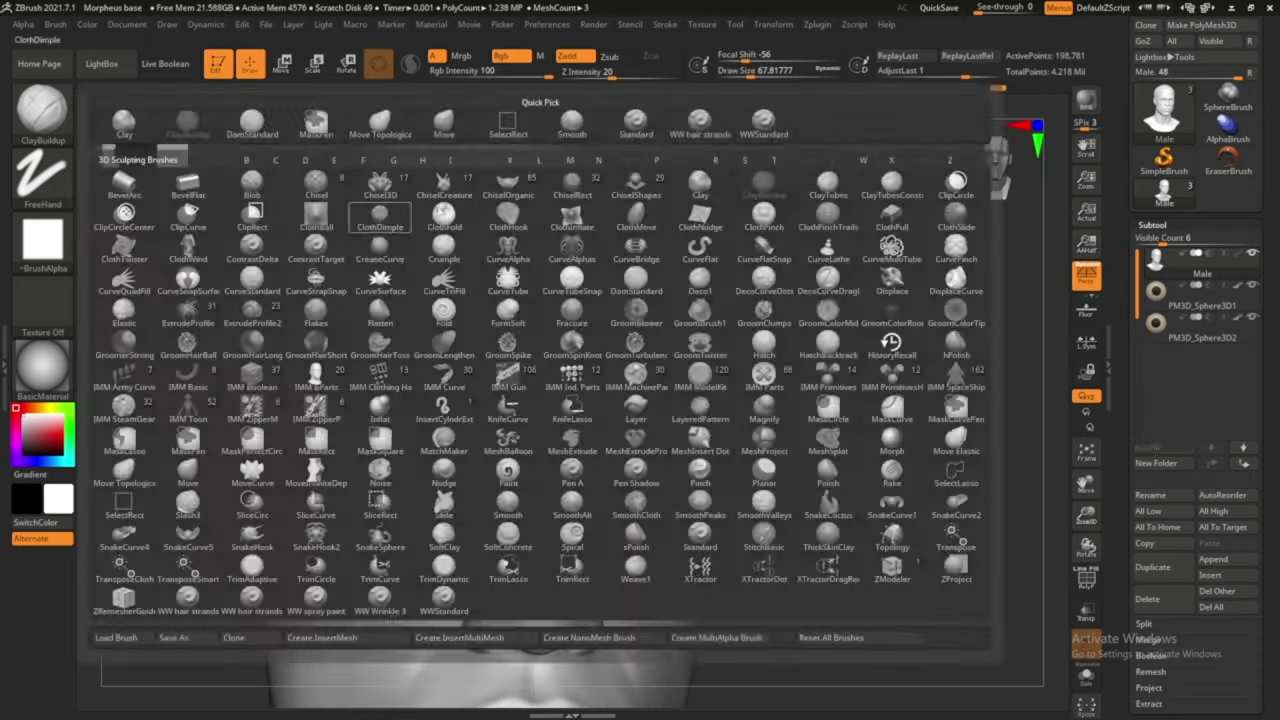
{"action": "right_click_drag", "start_coordinate": [700, 310], "coordinate": [914, 200], "text": "ctrl"}
{"action": "key", "text": "f"}
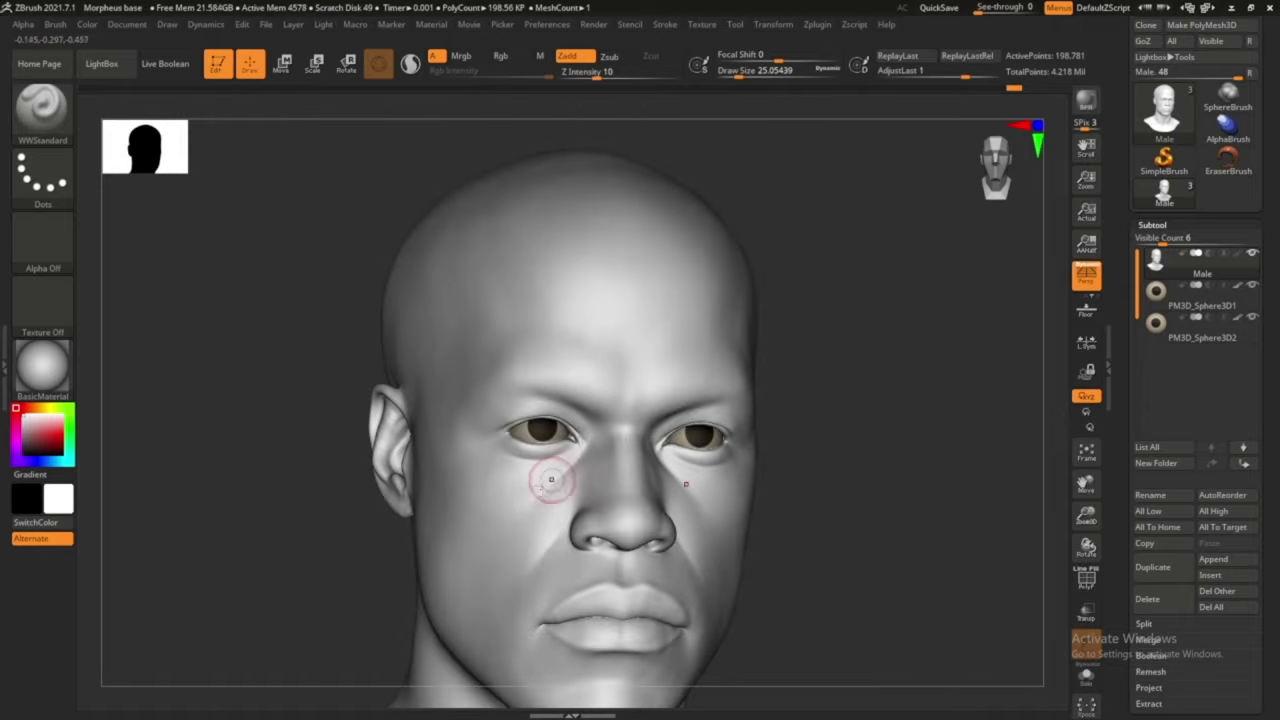
{"action": "right_click_drag", "start_coordinate": [823, 474], "coordinate": [603, 506]}
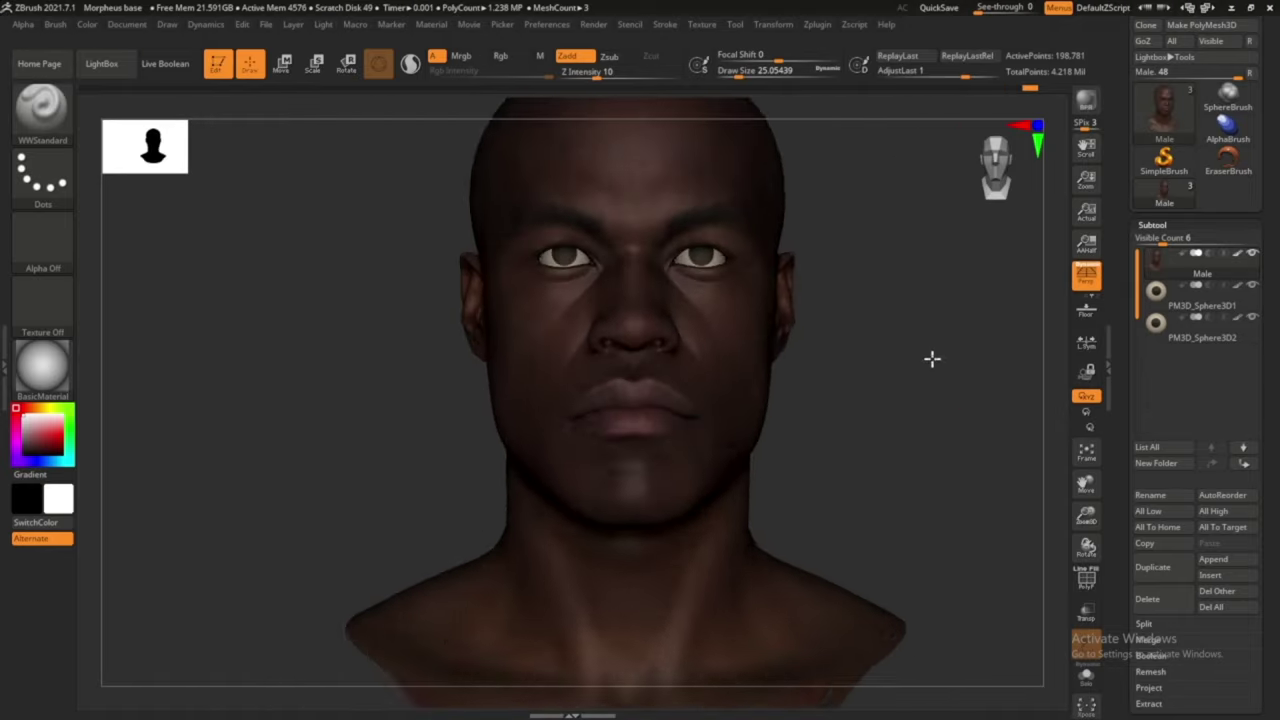
Drop to SDiv 2, adjust the jaw from front views, then return to the highest subdivision
{"action": "key", "text": "f"}
{"action": "left_click", "coordinate": [1166, 231]}
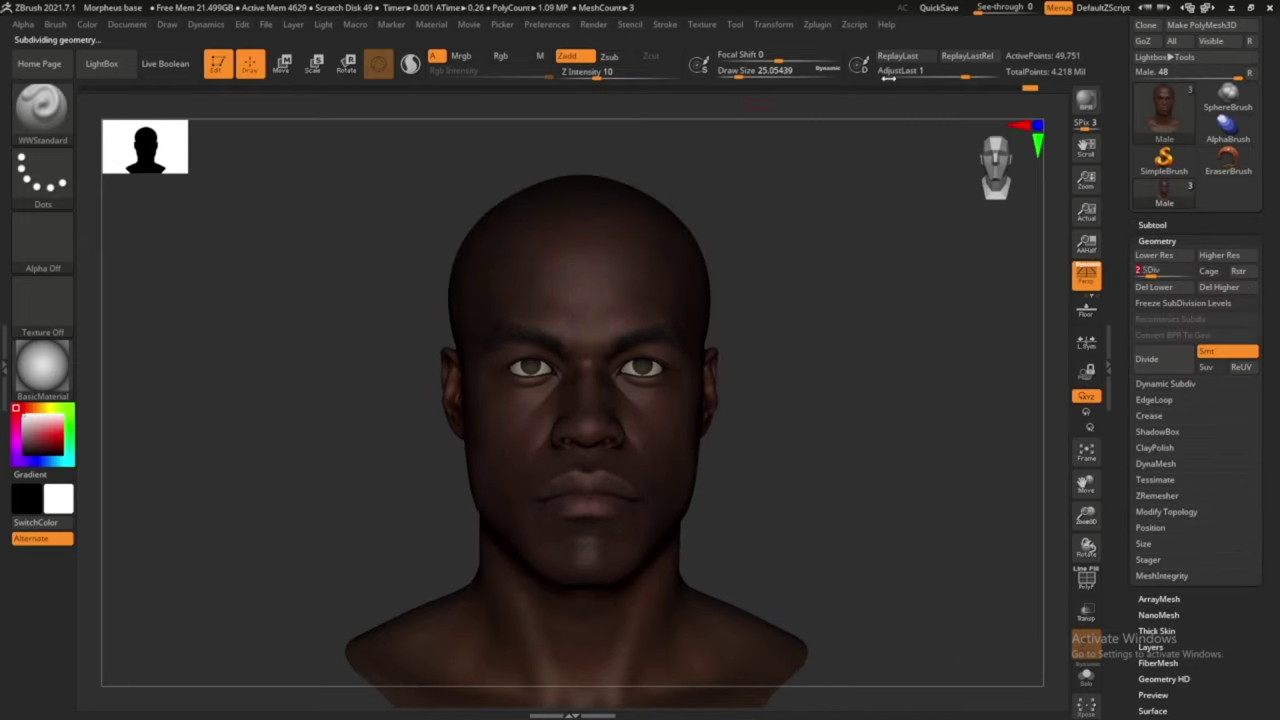
{"action": "key", "text": "shift+d"}
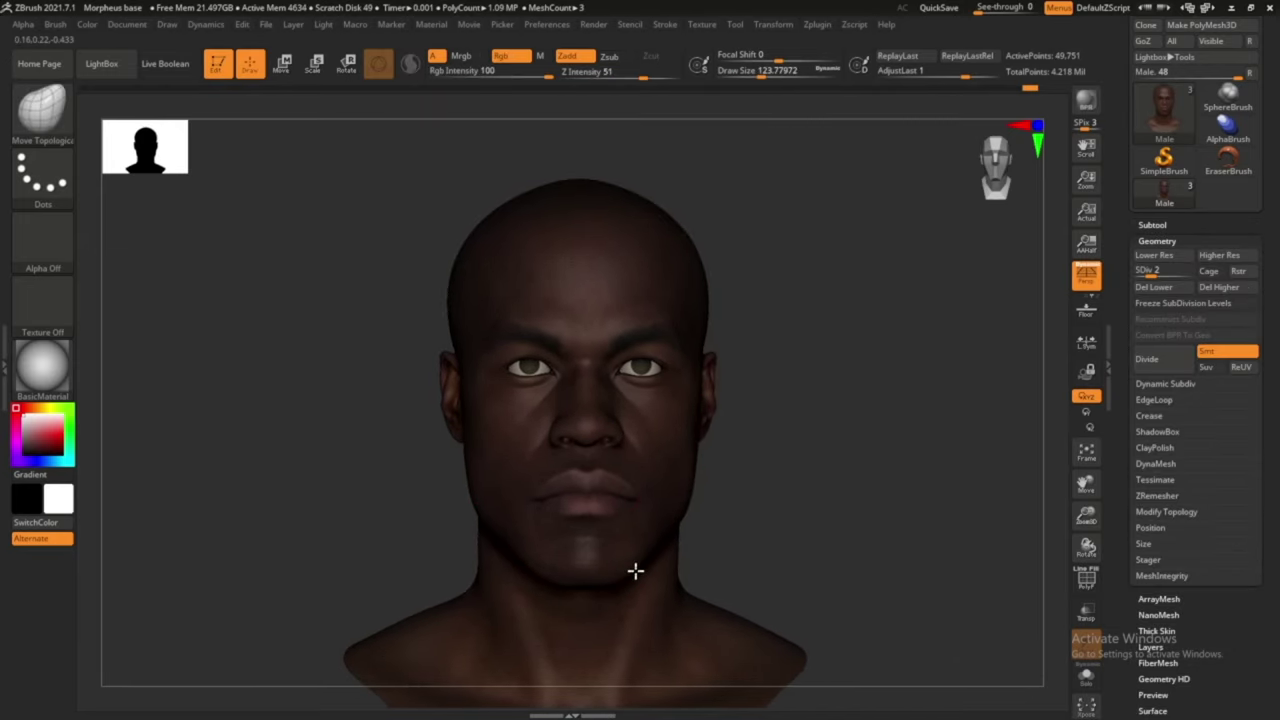
{"action": "mouse_move", "coordinate": [771, 449]}
{"action": "left_mouse_down"}
{"action": "mouse_move", "coordinate": [353, 463]}
{"action": "mouse_move", "coordinate": [823, 343]}
{"action": "mouse_move", "coordinate": [880, 391]}
{"action": "mouse_move", "coordinate": [790, 301]}
{"action": "left_mouse_up"}
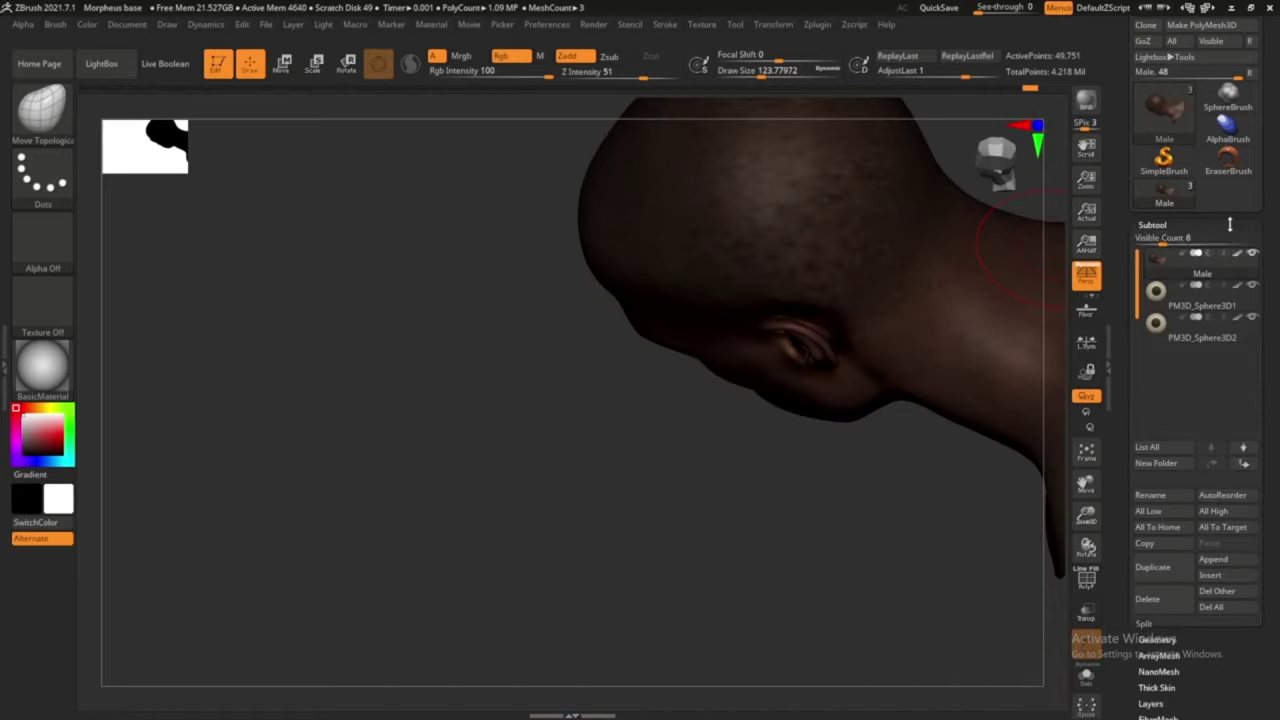
{"action": "left_click_drag", "start_coordinate": [727, 462], "coordinate": [906, 360], "text": "shift"}
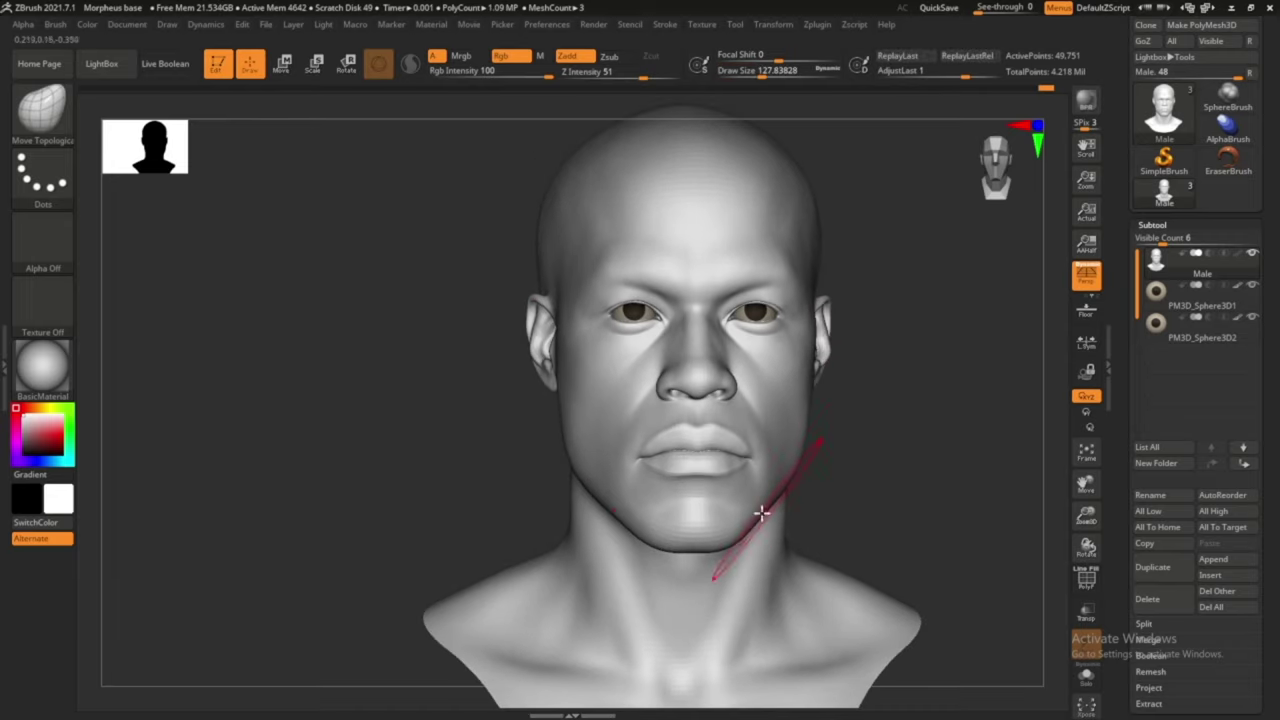
{"action": "scroll", "coordinate": [722, 515], "scroll_direction": "up", "scroll_amount": 2}
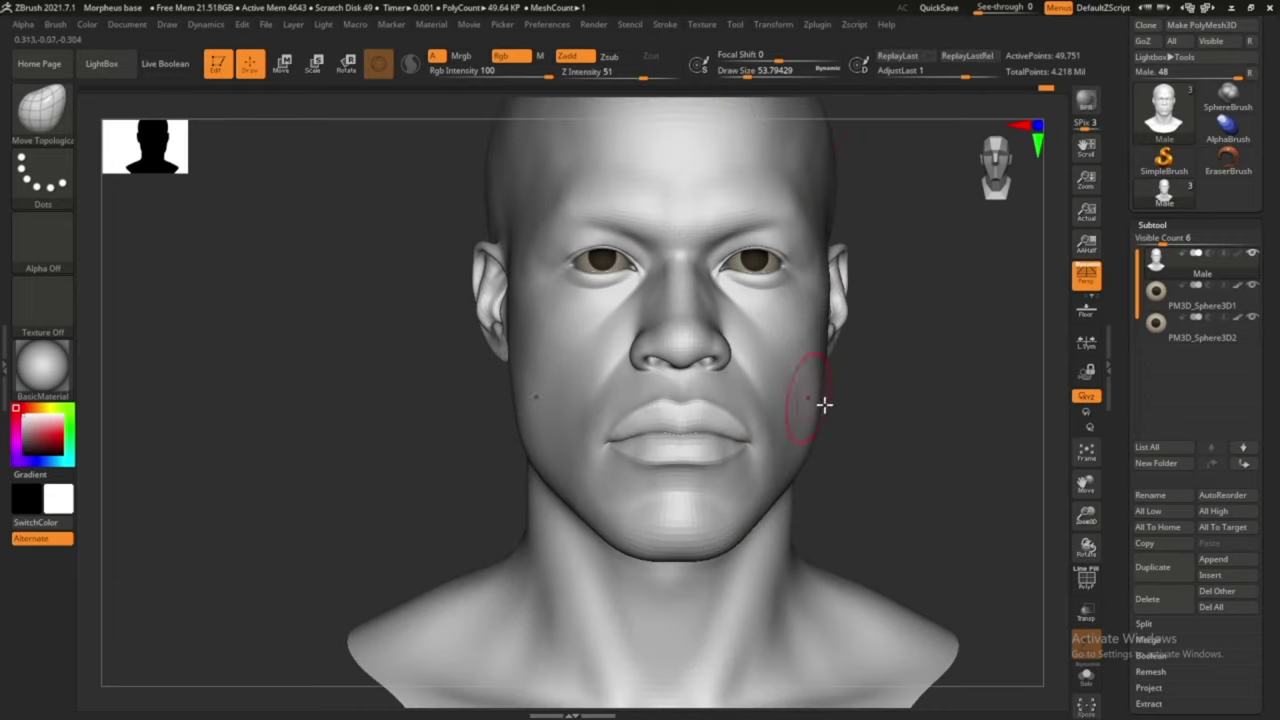
{"action": "left_click_drag", "start_coordinate": [920, 274], "coordinate": [950, 305]}
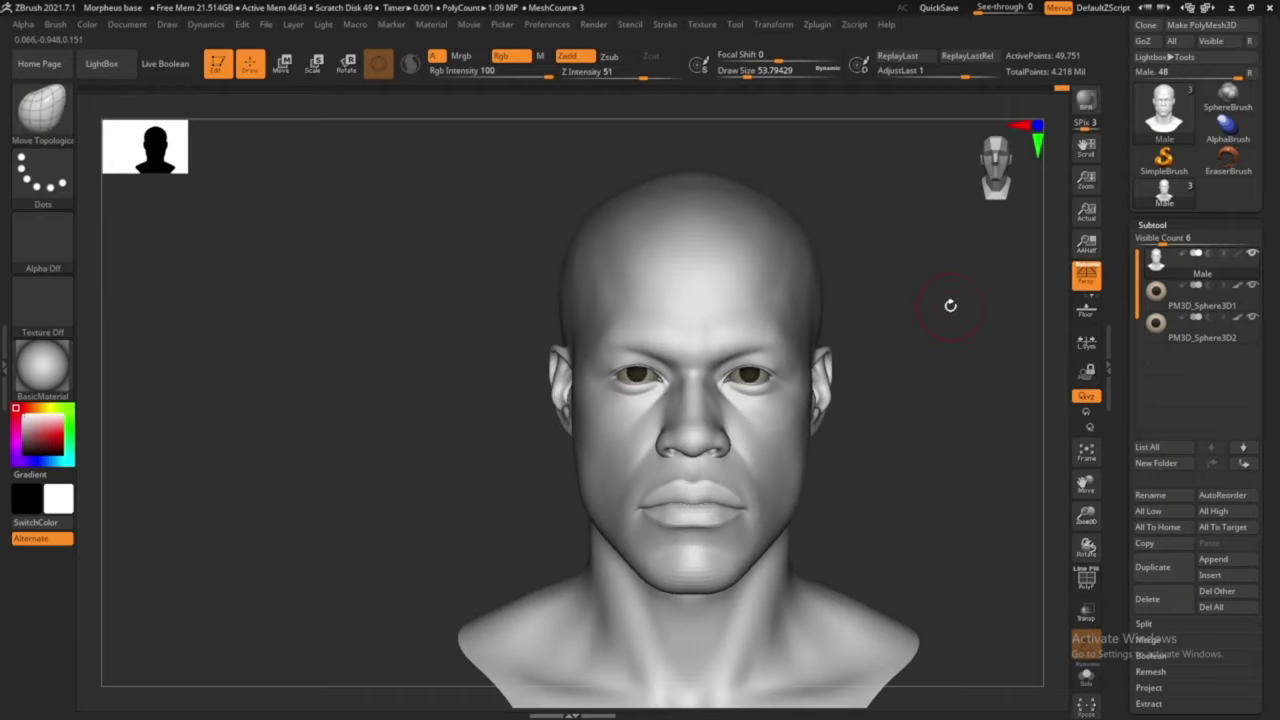
{"action": "key", "text": "ctrl+d"}
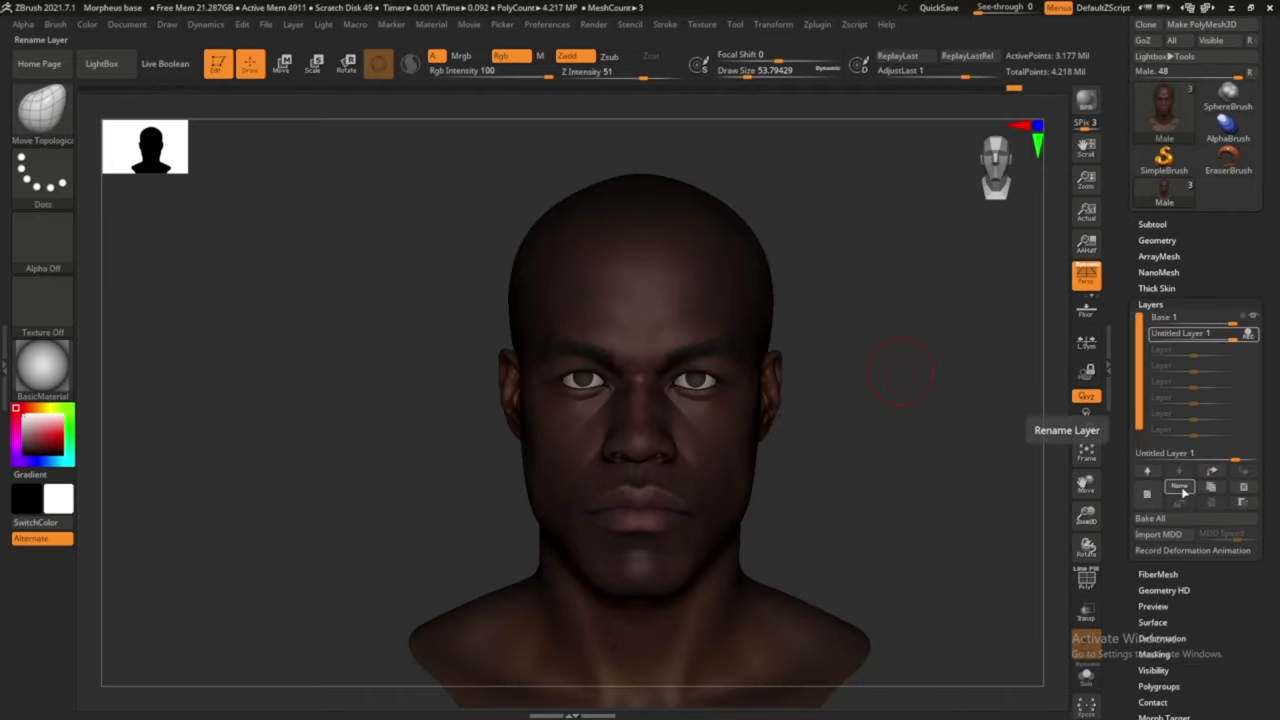
Rename the layer to Asym 1, drop a subdivision level, and select WWStandard for sculpting
{"action": "type", "text": "ym 1"}
{"action": "key", "text": "Return"}
{"action": "mouse_move", "coordinate": [800, 640]}
{"action": "left_mouse_down"}
{"action": "mouse_move", "coordinate": [651, 646]}
{"action": "mouse_move", "coordinate": [651, 630]}
{"action": "mouse_move", "coordinate": [686, 643]}
{"action": "left_mouse_up"}
{"action": "key", "text": "shift+d"}
{"action": "key", "text": "shift+d"}
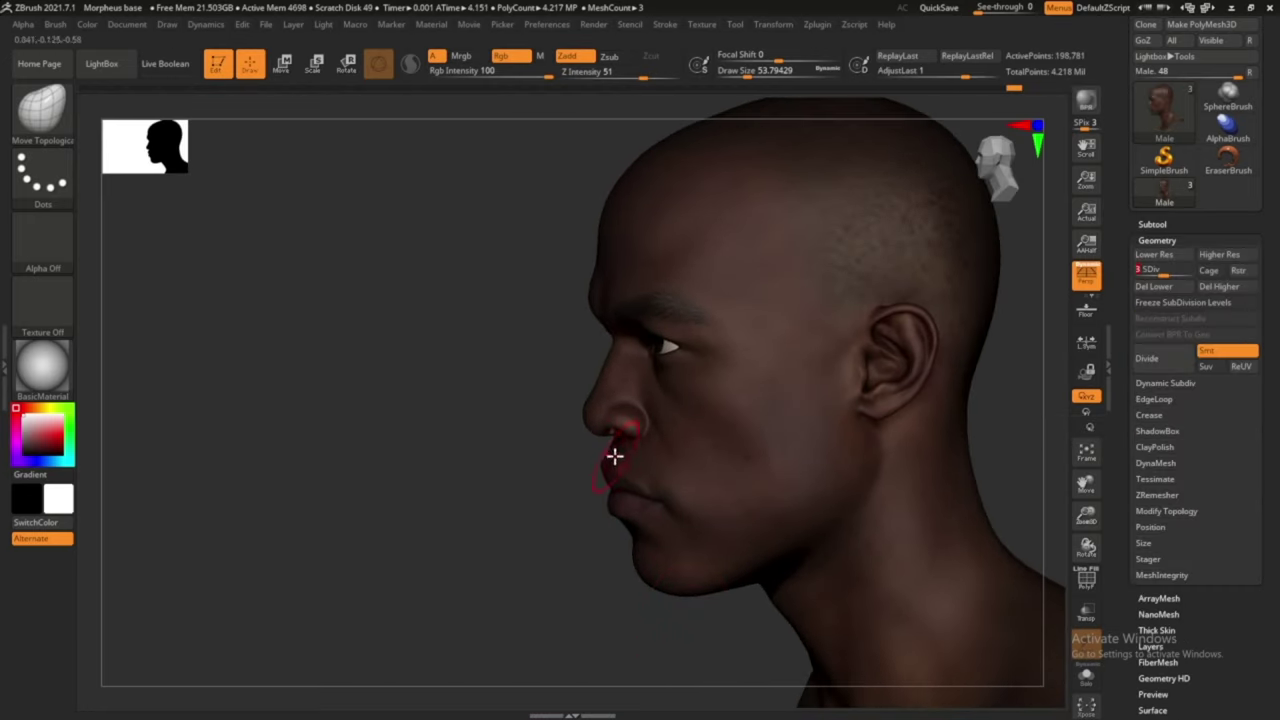
{"action": "mouse_move", "coordinate": [601, 482]}
{"action": "left_mouse_down"}
{"action": "mouse_move", "coordinate": [937, 394]}
{"action": "mouse_move", "coordinate": [929, 380]}
{"action": "mouse_move", "coordinate": [940, 440]}
{"action": "left_mouse_up"}
{"action": "key", "text": "b"}
{"action": "left_click", "coordinate": [765, 122]}
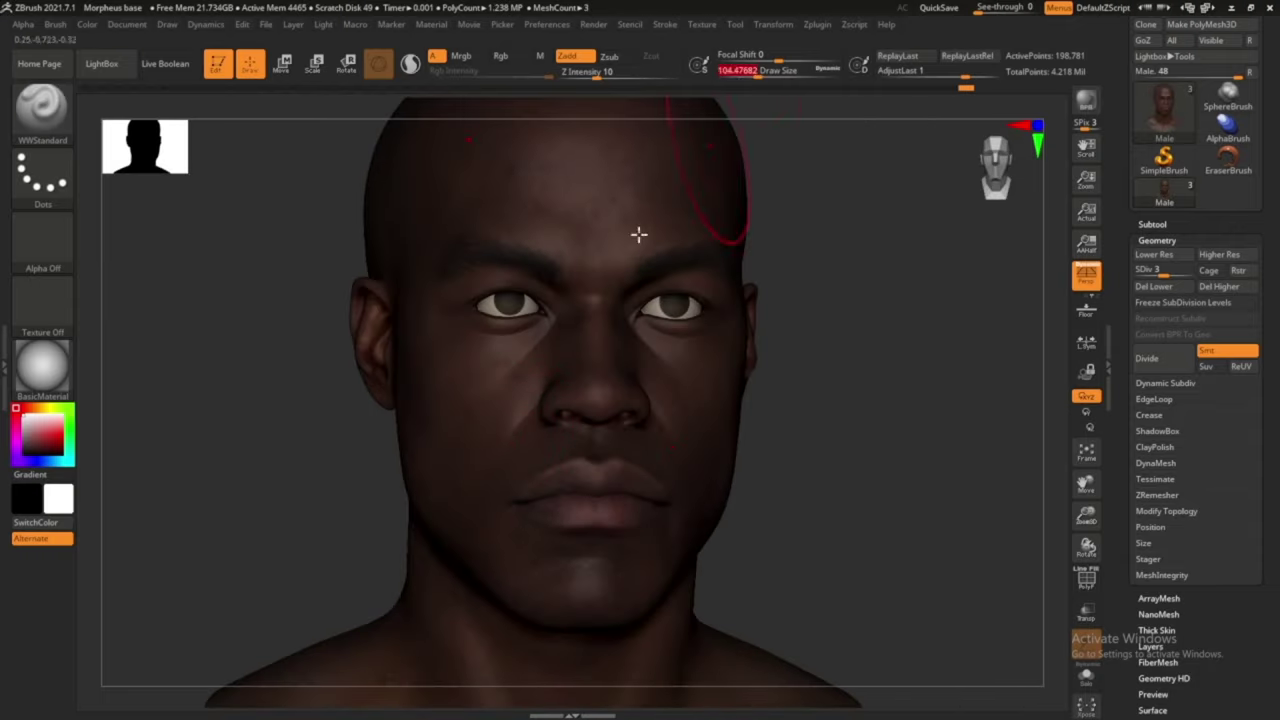
{"action": "mouse_move", "coordinate": [508, 496]}
{"action": "left_mouse_down"}
{"action": "mouse_move", "coordinate": [686, 499]}
{"action": "mouse_move", "coordinate": [866, 394]}
{"action": "mouse_move", "coordinate": [866, 451]}
{"action": "mouse_move", "coordinate": [906, 449]}
{"action": "mouse_move", "coordinate": [913, 432]}
{"action": "mouse_move", "coordinate": [848, 437]}
{"action": "mouse_move", "coordinate": [834, 451]}
{"action": "mouse_move", "coordinate": [846, 457]}
{"action": "left_mouse_up"}
Select the PM3D_Sphere3D1 eyeball and move it with Transpose to sit better in its socket
{"action": "left_click", "coordinate": [1152, 224]}
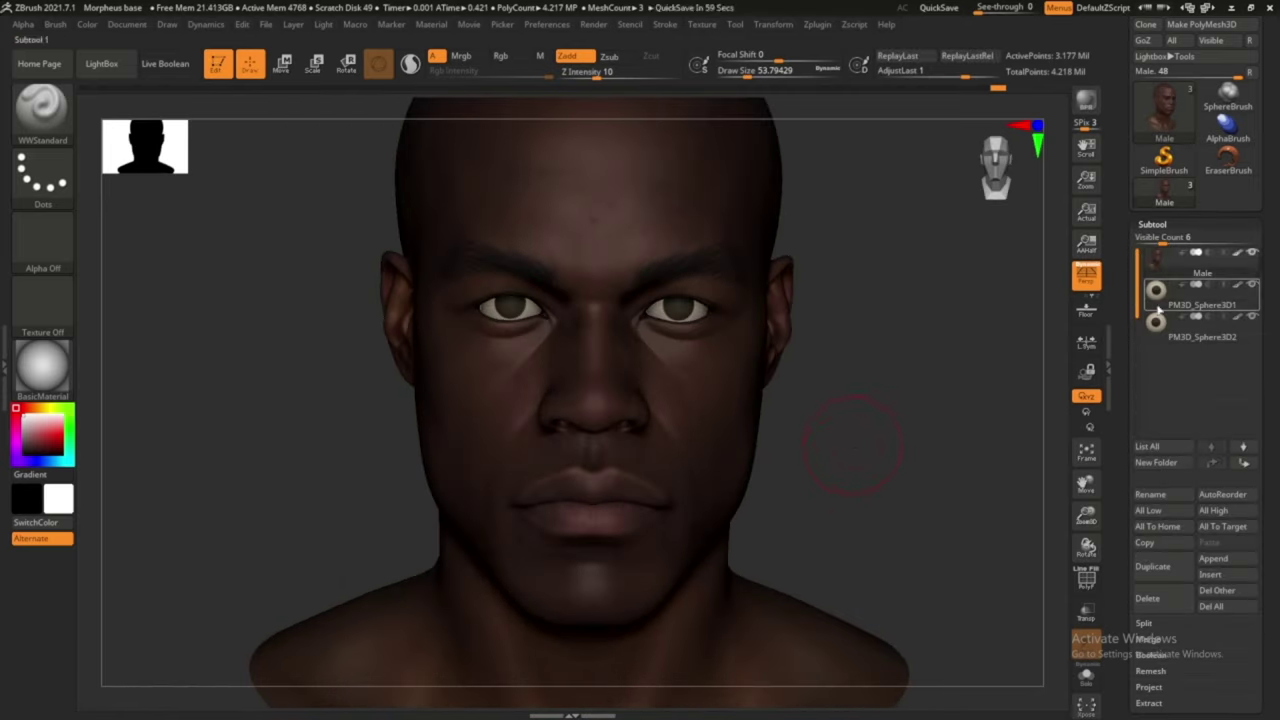
{"action": "left_click", "coordinate": [1157, 311]}
{"action": "key", "text": "w"}
{"action": "left_click_drag", "start_coordinate": [877, 289], "coordinate": [1141, 313]}
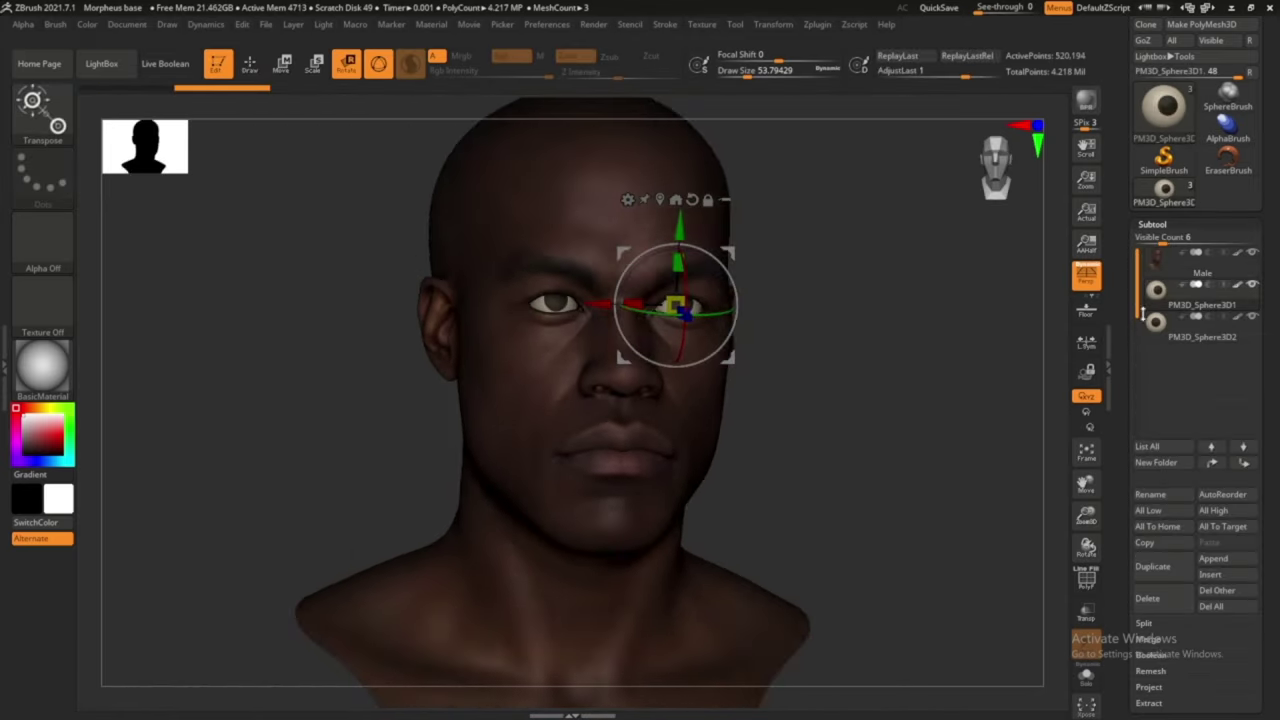
{"action": "key", "text": "q"}
Select the Male head subtool and set its Face_Cavity displacement map intensity to 0.0018
{"action": "left_click", "coordinate": [817, 24]}
{"action": "left_click", "coordinate": [870, 290]}
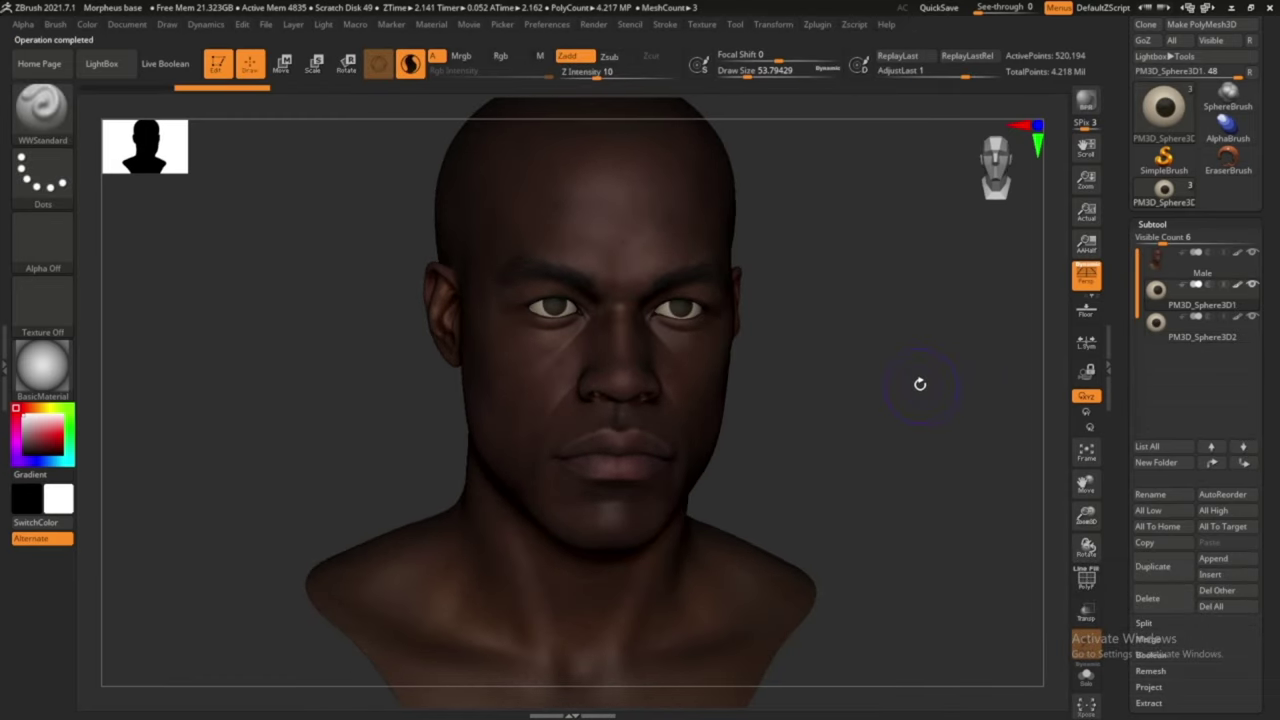
{"action": "left_click", "coordinate": [760, 450], "text": "alt"}
{"action": "mouse_move", "coordinate": [966, 563]}
{"action": "left_mouse_down", "text": "alt"}
{"action": "mouse_move", "coordinate": [989, 614]}
{"action": "mouse_move", "coordinate": [1005, 500]}
{"action": "left_mouse_up", "text": "alt"}
{"action": "left_click", "coordinate": [1162, 495]}
{"action": "left_click", "coordinate": [1173, 511]}
{"action": "left_click", "coordinate": [1228, 572]}
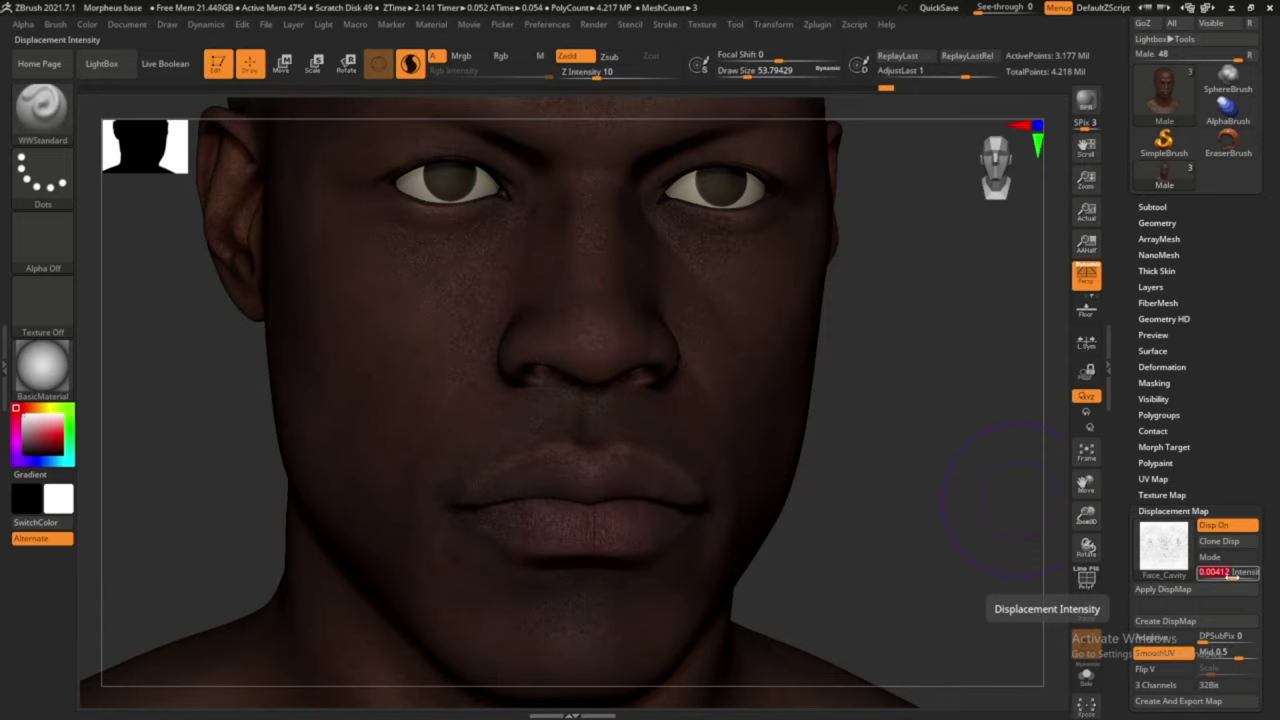
{"action": "key", "text": "Return"}
Start importing an alpha image from the Downloads folder, then close the import without loading
{"action": "mouse_move", "coordinate": [1000, 500]}
{"action": "left_mouse_down"}
{"action": "mouse_move", "coordinate": [980, 580]}
{"action": "mouse_move", "coordinate": [960, 531]}
{"action": "left_mouse_up"}
{"action": "left_click", "coordinate": [1163, 545]}
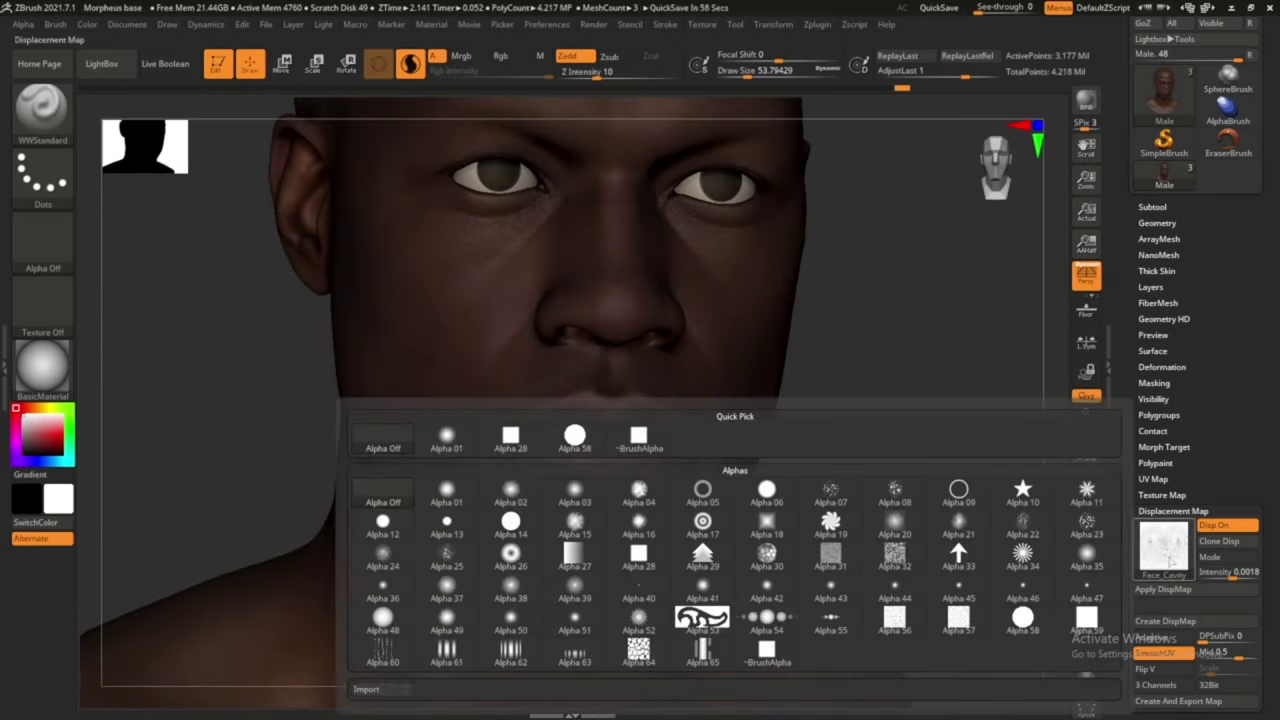
{"action": "left_click", "coordinate": [366, 689]}
{"action": "left_click", "coordinate": [59, 258]}
{"action": "left_click", "coordinate": [1105, 10]}
Save the project under a new name as the Morpheus base file, checking the head from several angles
{"action": "mouse_move", "coordinate": [877, 343]}
{"action": "left_mouse_down"}
{"action": "mouse_move", "coordinate": [920, 449]}
{"action": "mouse_move", "coordinate": [928, 441]}
{"action": "mouse_move", "coordinate": [897, 526]}
{"action": "mouse_move", "coordinate": [934, 452]}
{"action": "mouse_move", "coordinate": [949, 317]}
{"action": "mouse_move", "coordinate": [1040, 280]}
{"action": "left_mouse_up"}
{"action": "left_click", "coordinate": [1152, 206]}
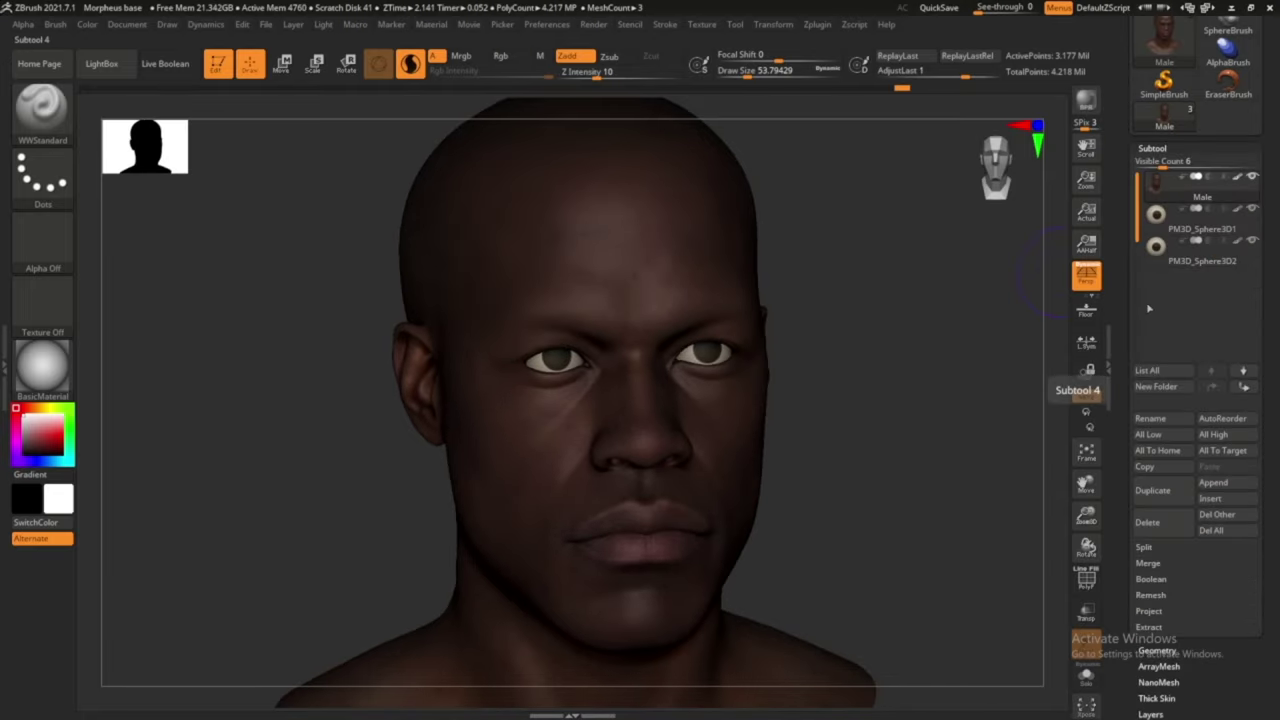
{"action": "mouse_move", "coordinate": [980, 330]}
{"action": "left_mouse_down"}
{"action": "mouse_move", "coordinate": [917, 346]}
{"action": "mouse_move", "coordinate": [434, 337]}
{"action": "mouse_move", "coordinate": [951, 451]}
{"action": "left_mouse_up"}
{"action": "left_click", "coordinate": [265, 24]}
{"action": "left_click", "coordinate": [318, 180]}
{"action": "key", "text": "Return"}
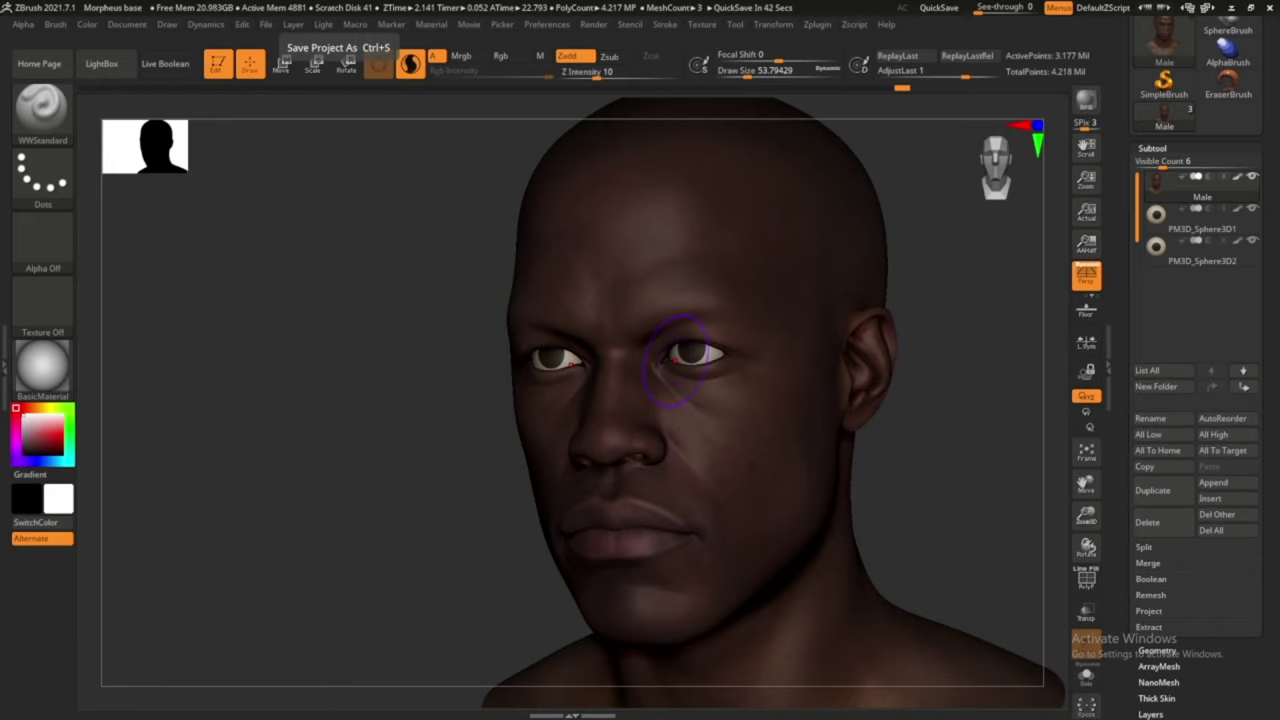
{"action": "left_click_drag", "start_coordinate": [676, 357], "coordinate": [957, 498]}
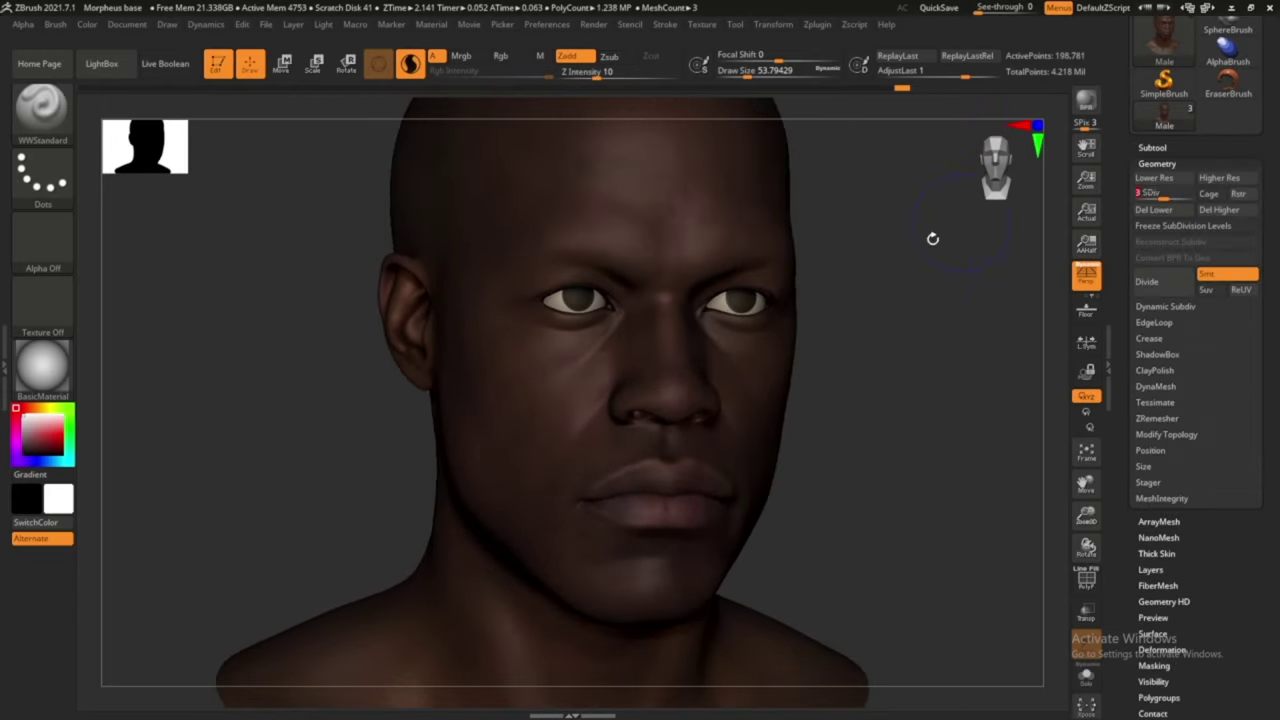
{"action": "left_click_drag", "start_coordinate": [931, 237], "coordinate": [839, 95]}
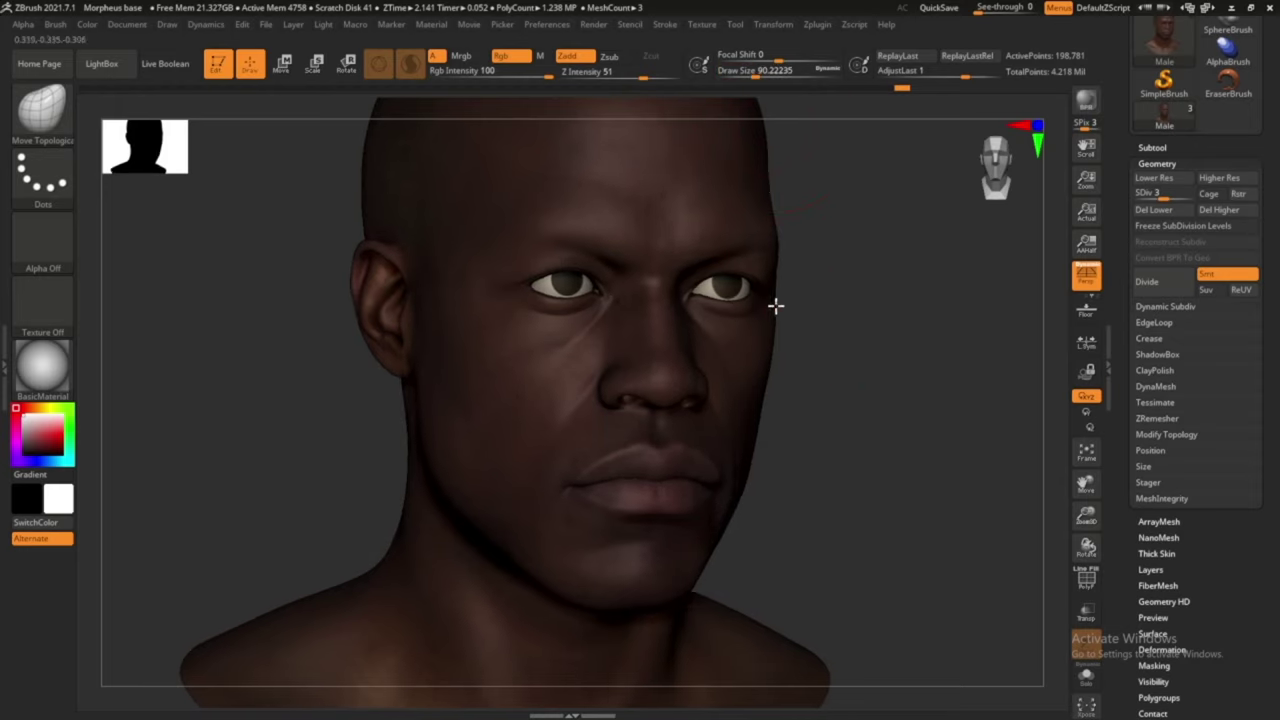
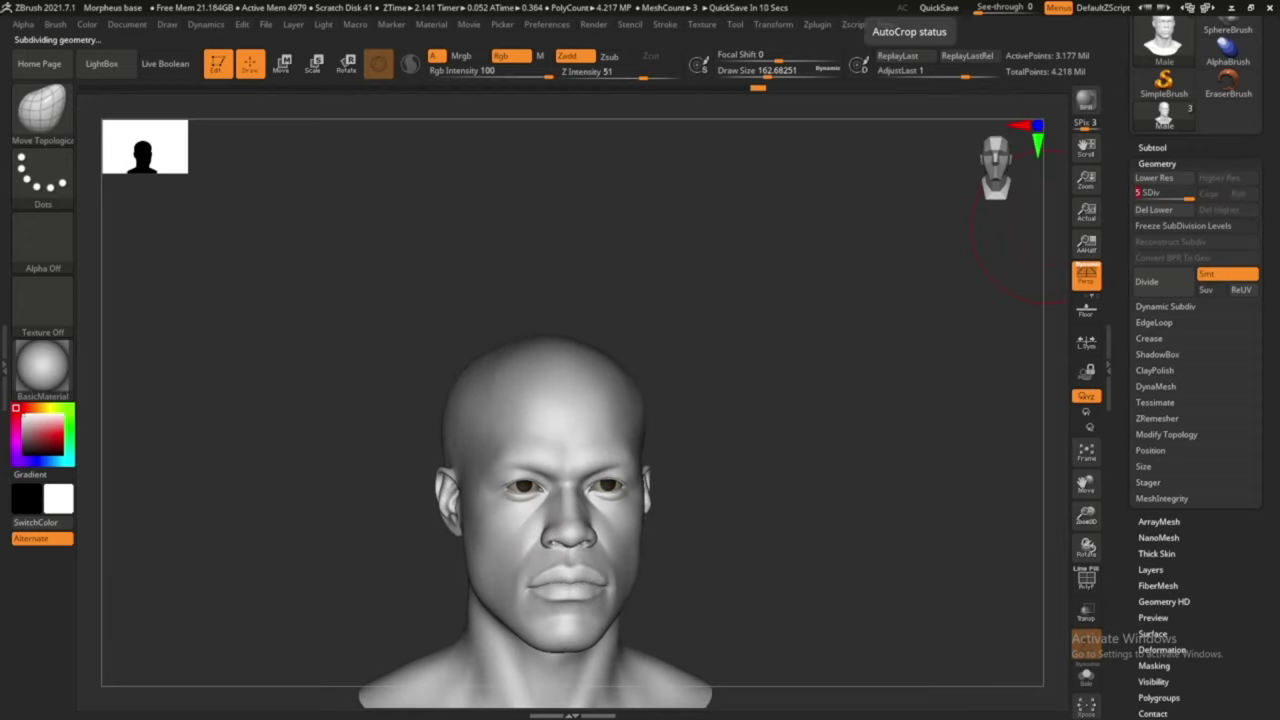
Tilt the head to view it from above and load the DamStandard brush
{"action": "mouse_move", "coordinate": [1030, 250]}
{"action": "left_mouse_down"}
{"action": "mouse_move", "coordinate": [797, 509]}
{"action": "mouse_move", "coordinate": [823, 580]}
{"action": "left_mouse_up"}
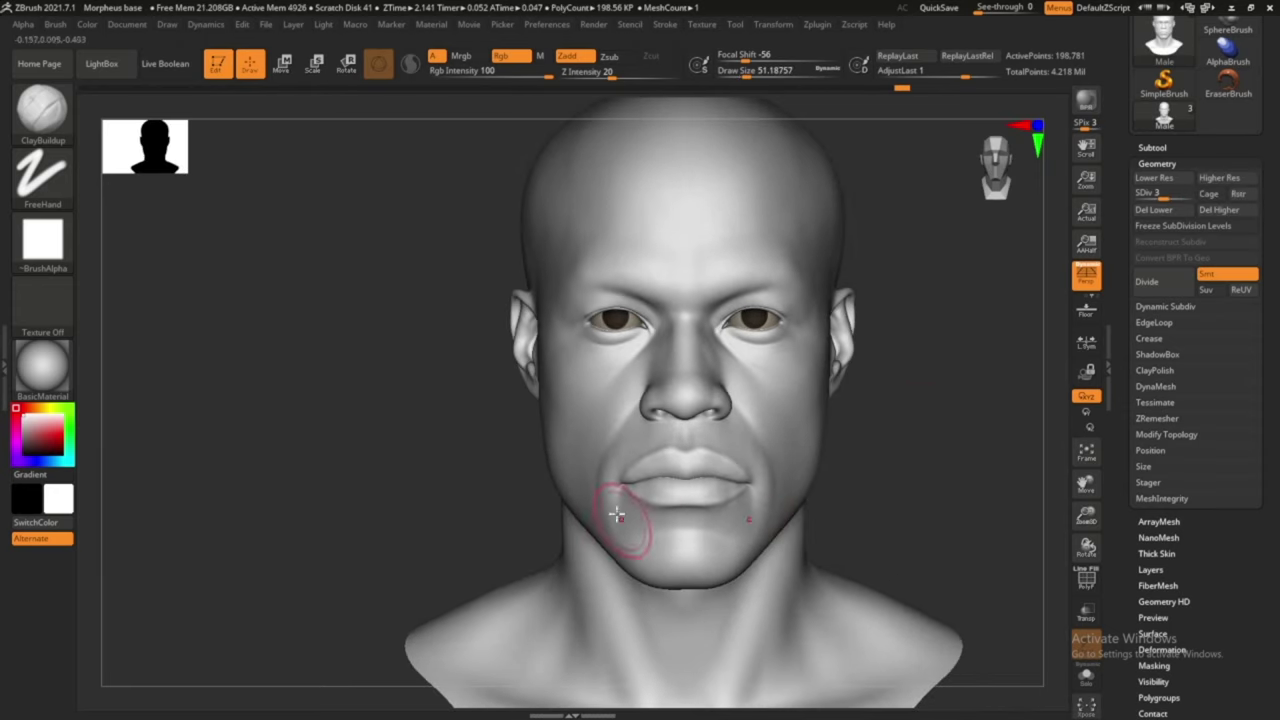
{"action": "key", "text": "b"}
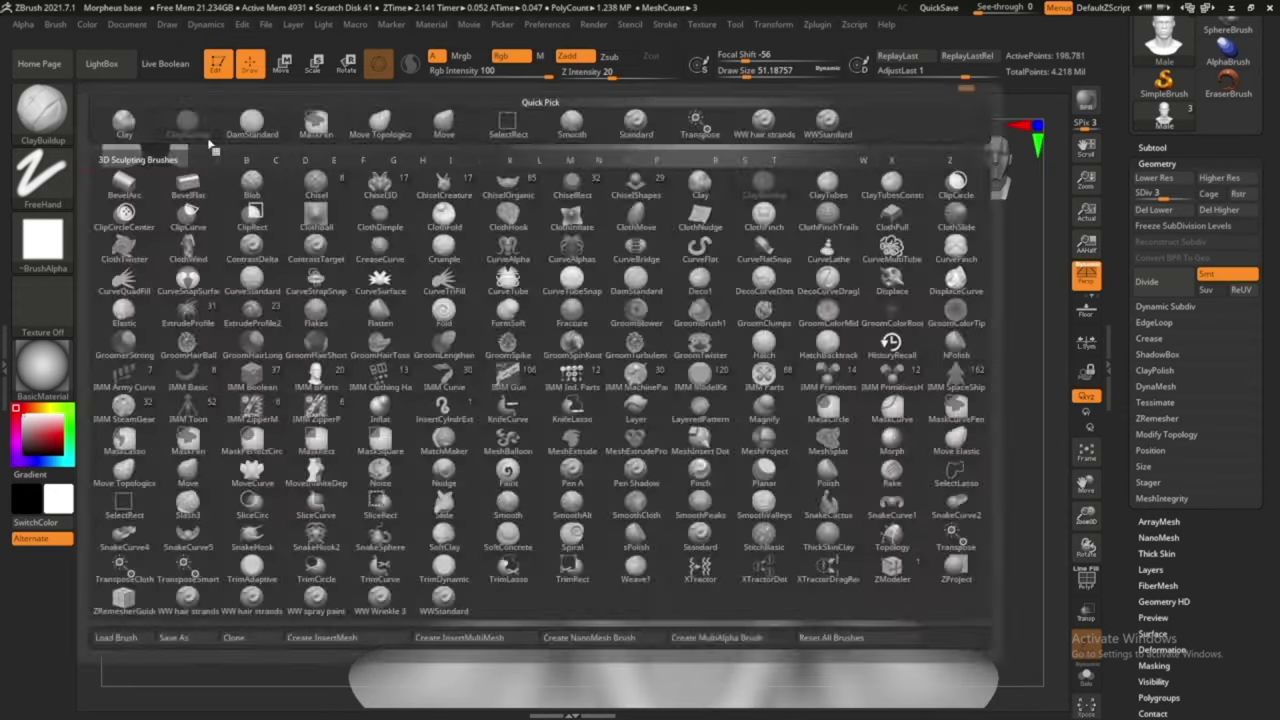
{"action": "key", "text": "d"}
{"action": "key", "text": "s"}
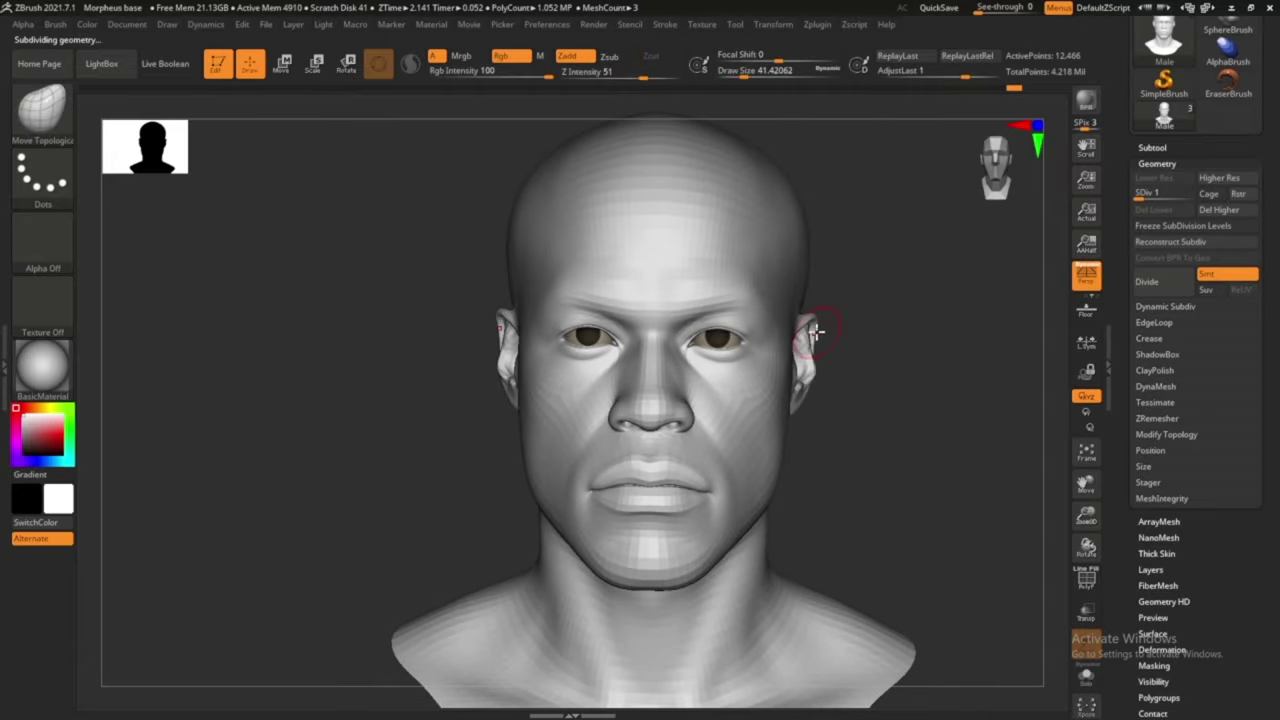
Enlarge the brush and shape the ear area, checking three-quarter and front views
{"action": "scroll", "coordinate": [905, 380], "scroll_direction": "down", "scroll_amount": 2}
{"action": "scroll", "coordinate": [903, 369], "scroll_direction": "down", "scroll_amount": 2}
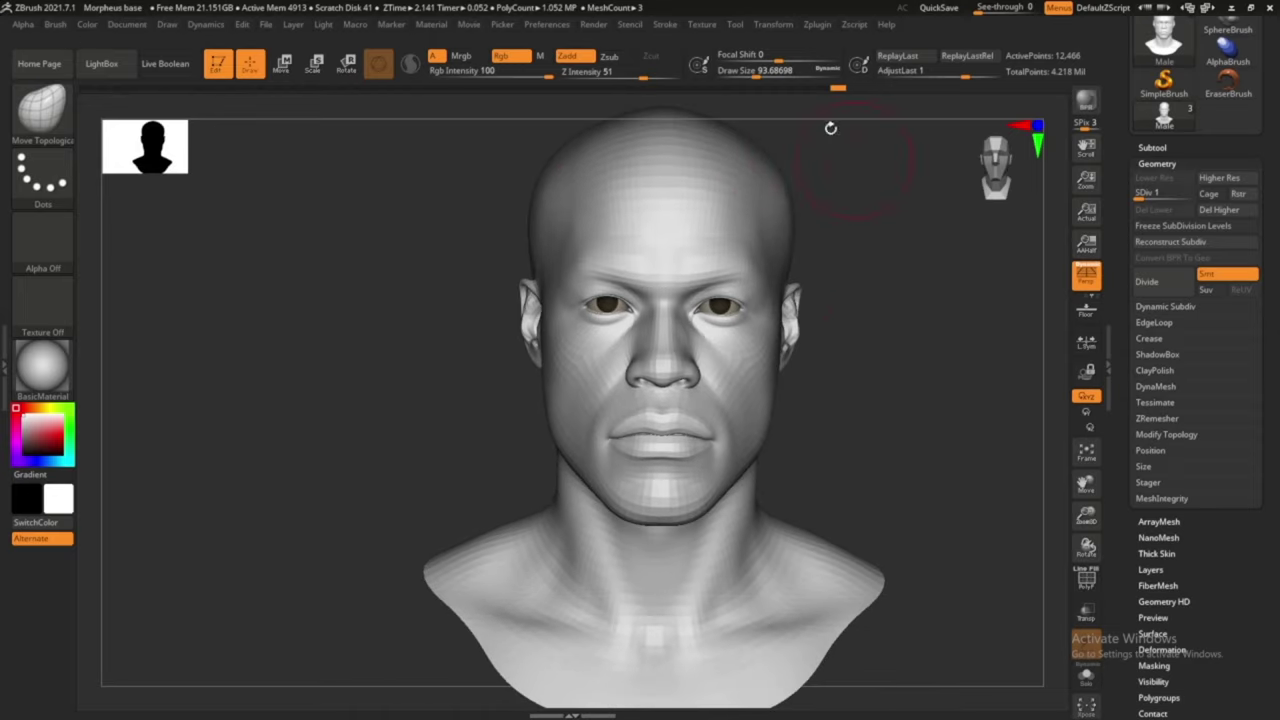
{"action": "left_click_drag", "start_coordinate": [757, 68], "coordinate": [771, 74]}
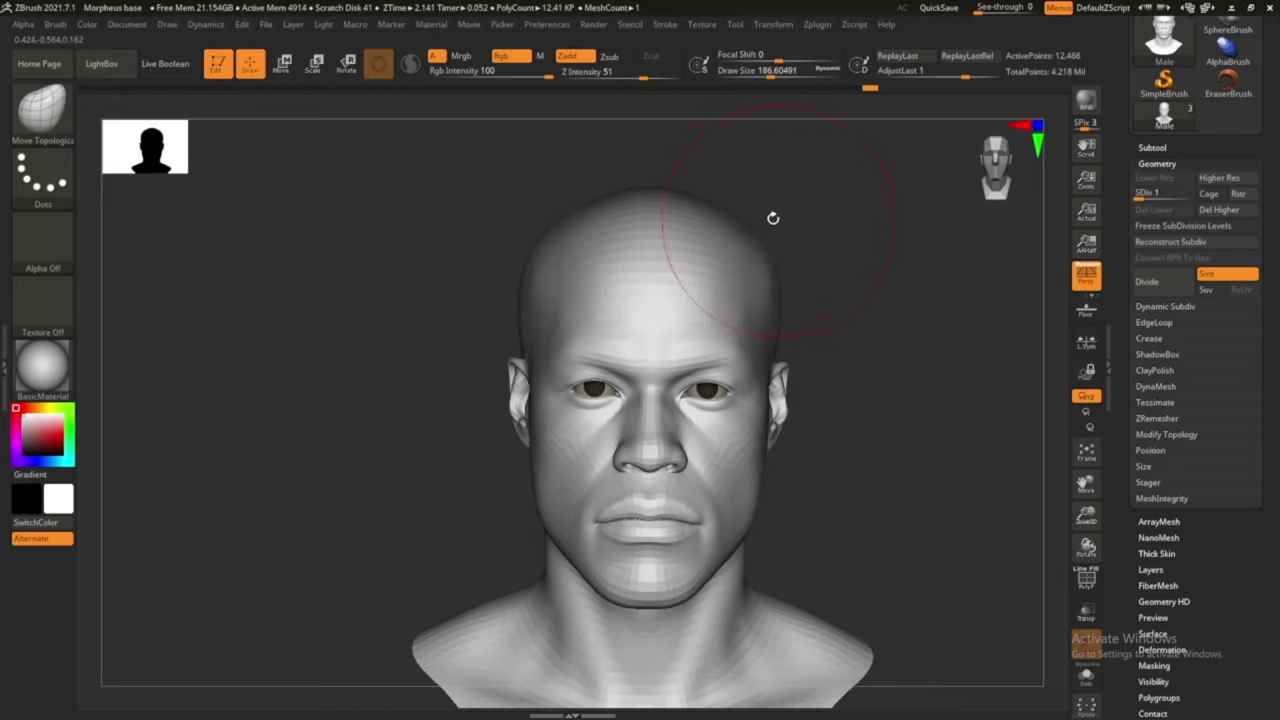
{"action": "mouse_move", "coordinate": [773, 218]}
{"action": "left_mouse_down"}
{"action": "mouse_move", "coordinate": [752, 219]}
{"action": "mouse_move", "coordinate": [880, 334]}
{"action": "left_mouse_up"}
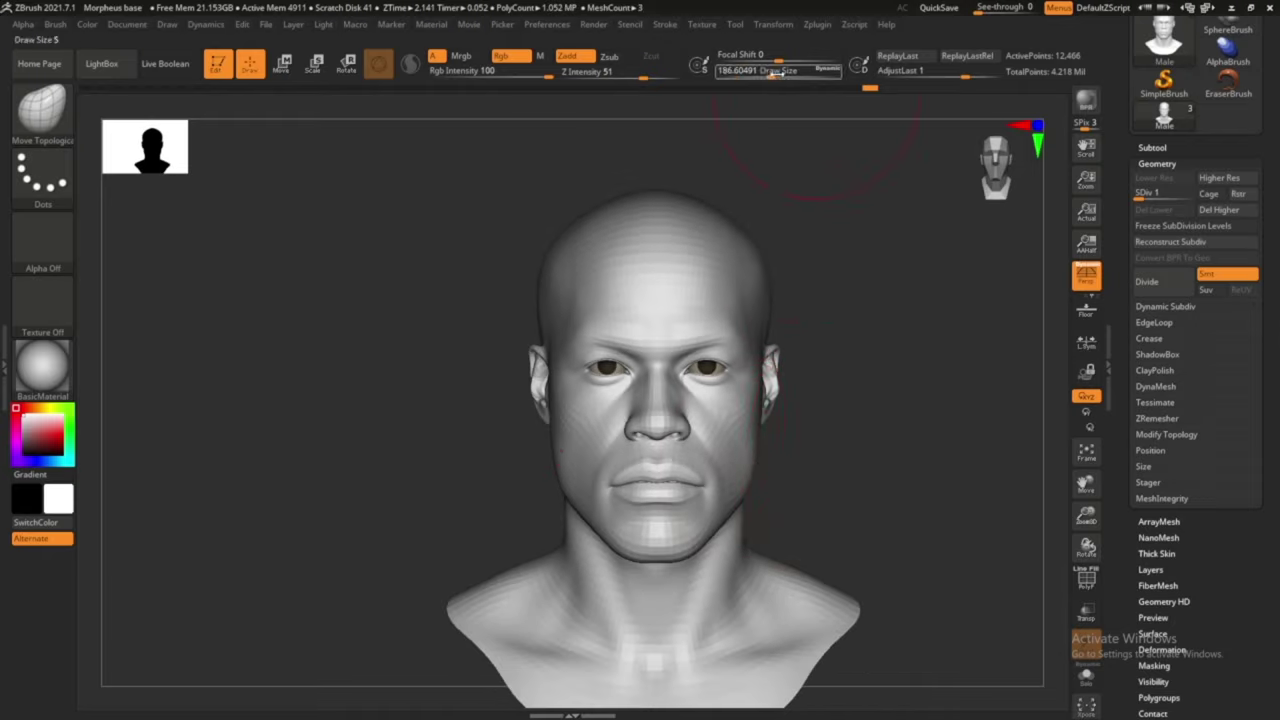
{"action": "left_click_drag", "start_coordinate": [751, 475], "coordinate": [884, 331]}
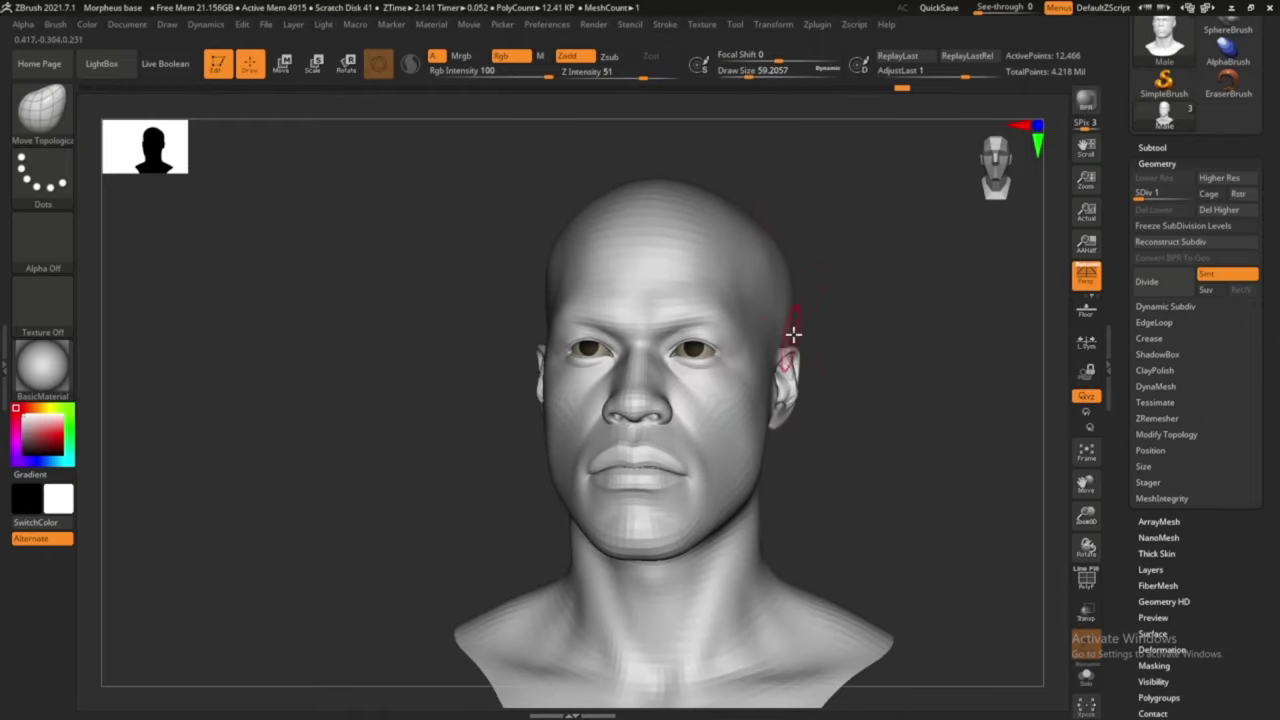
{"action": "left_click_drag", "start_coordinate": [792, 333], "coordinate": [791, 343]}
{"action": "left_click_drag", "start_coordinate": [883, 334], "coordinate": [790, 290], "text": "alt"}
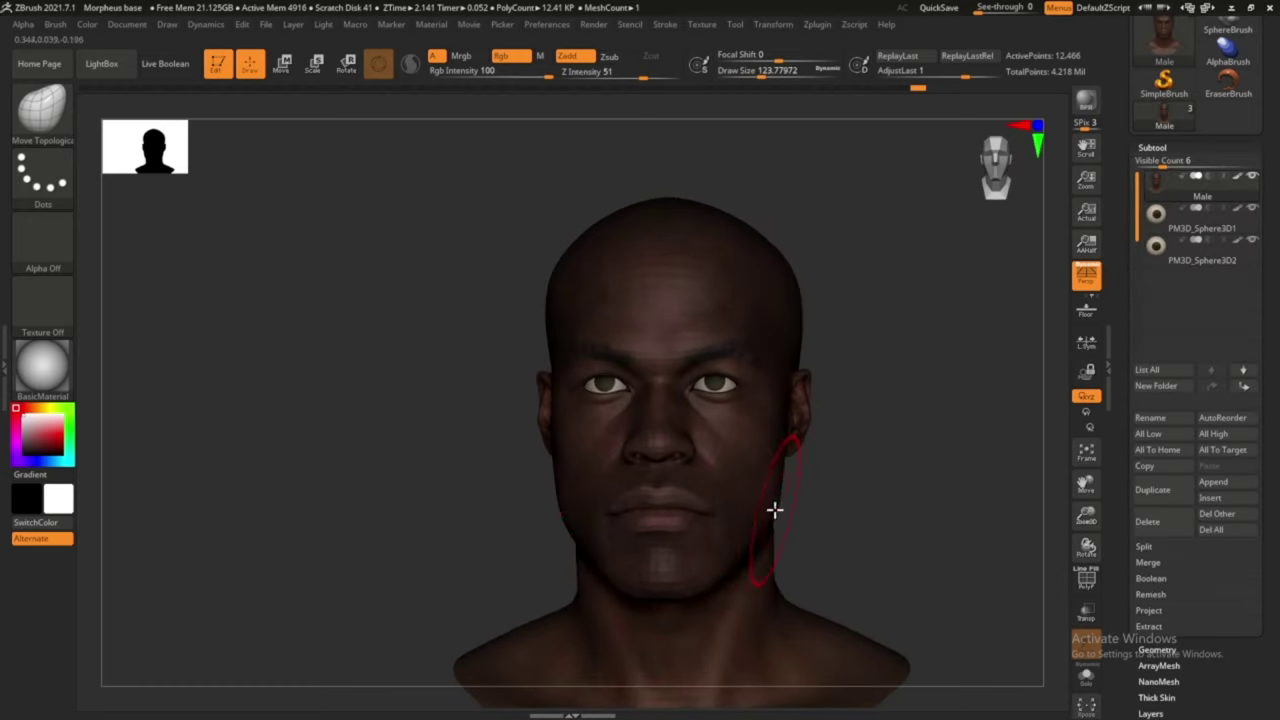
Lower the skin material's specular shine and lasso-hide the shoulders and chest
{"action": "left_click", "coordinate": [431, 24]}
{"action": "left_click_drag", "start_coordinate": [470, 404], "coordinate": [502, 408]}
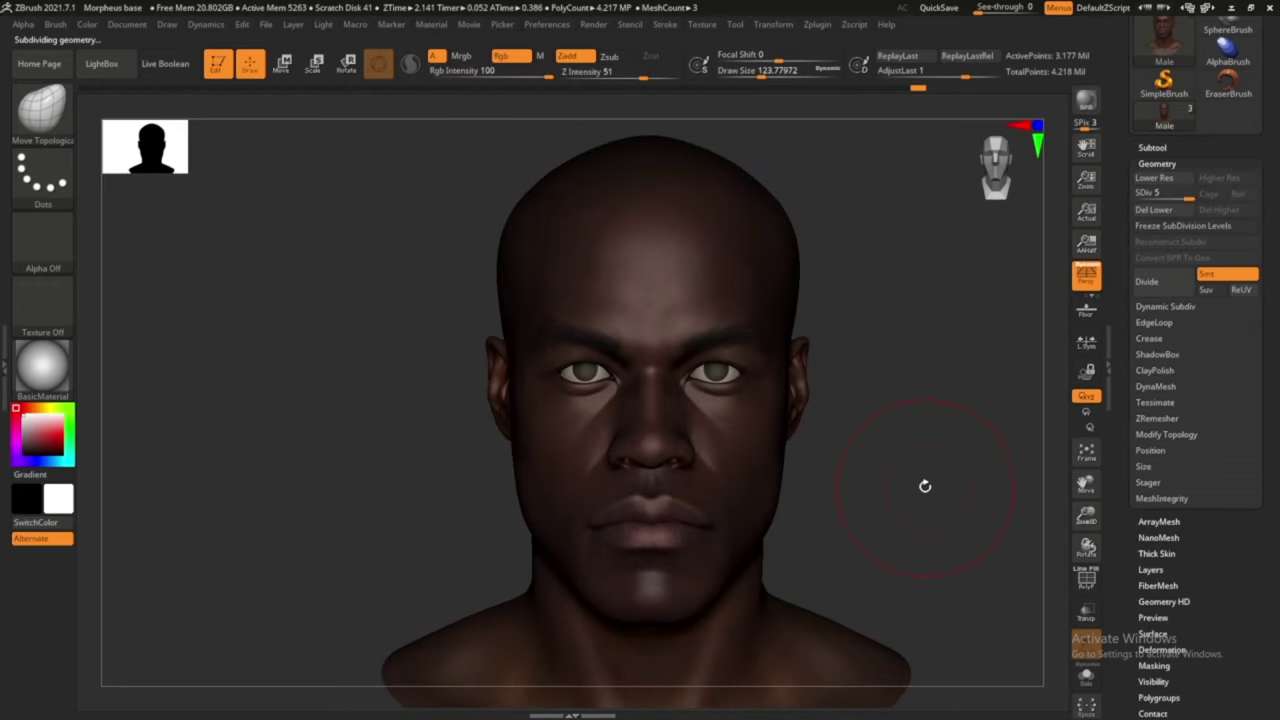
{"action": "left_click_drag", "start_coordinate": [925, 486], "coordinate": [927, 437], "text": "alt"}
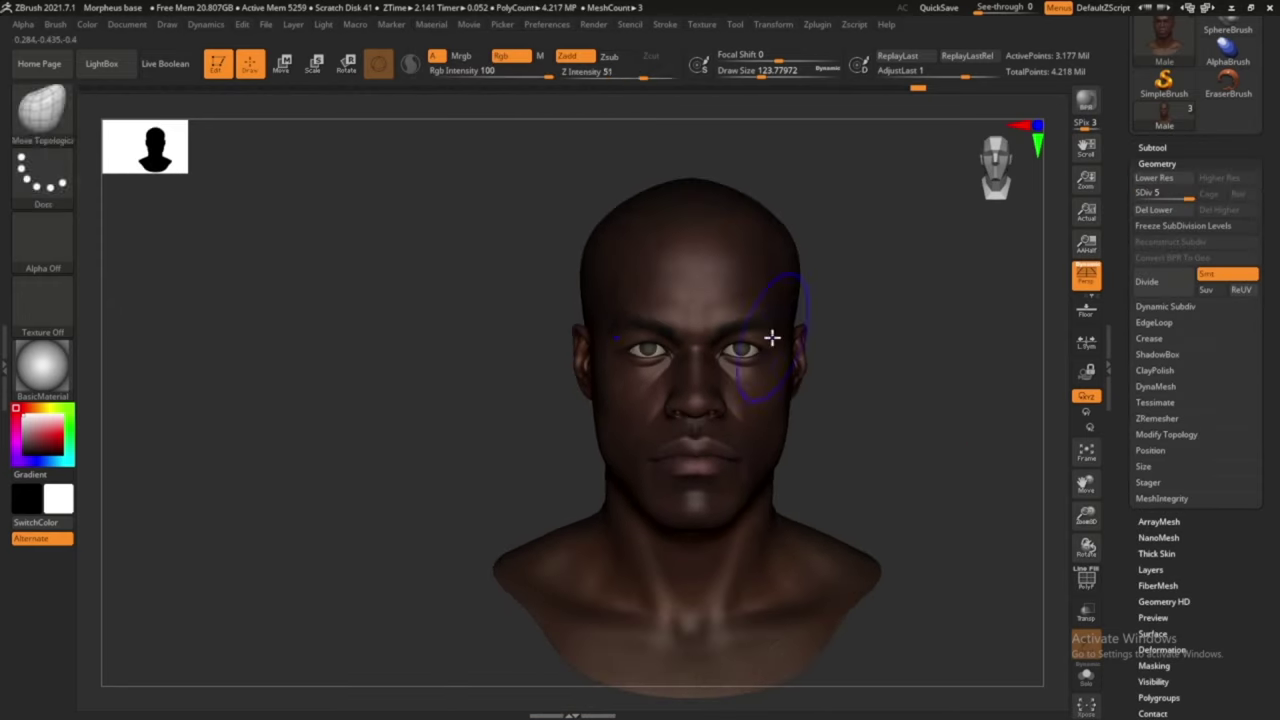
{"action": "left_click_drag", "start_coordinate": [771, 337], "coordinate": [923, 551], "text": "ctrl+shift"}
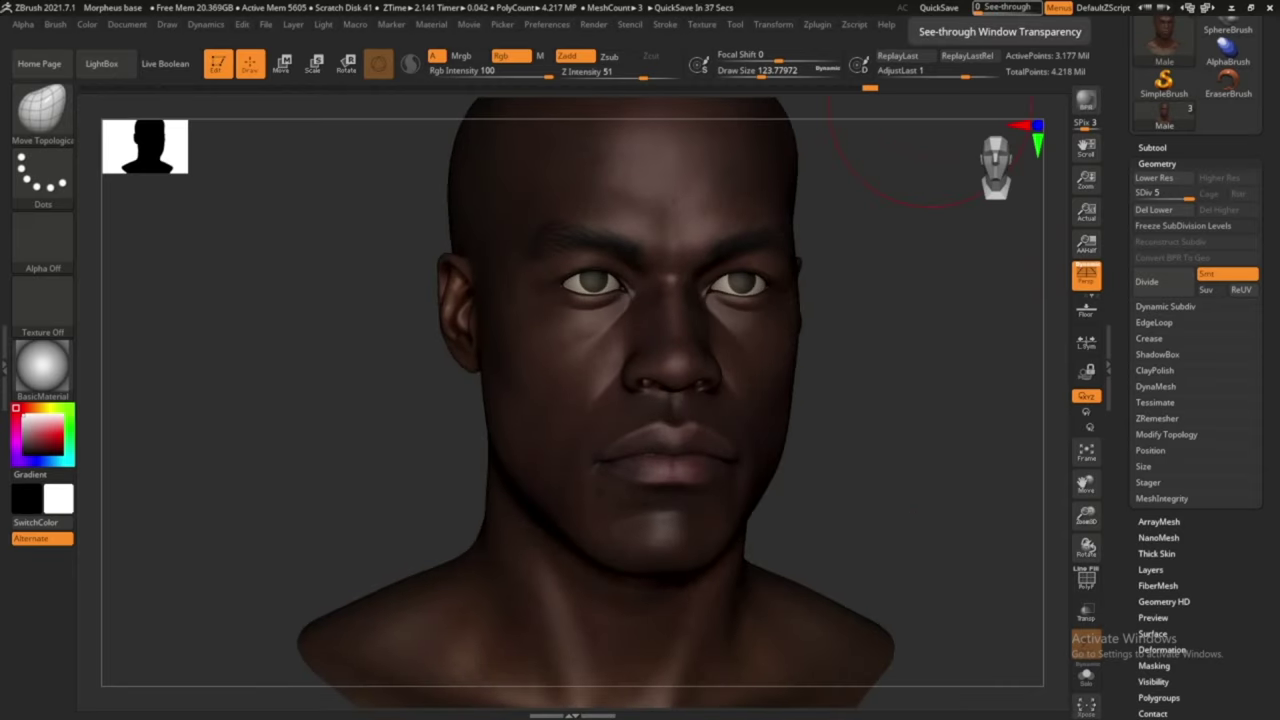
Save the project under a name with File > Save As
{"action": "left_click", "coordinate": [265, 24]}
{"action": "left_click", "coordinate": [325, 49]}
{"action": "left_click", "coordinate": [1008, 674]}
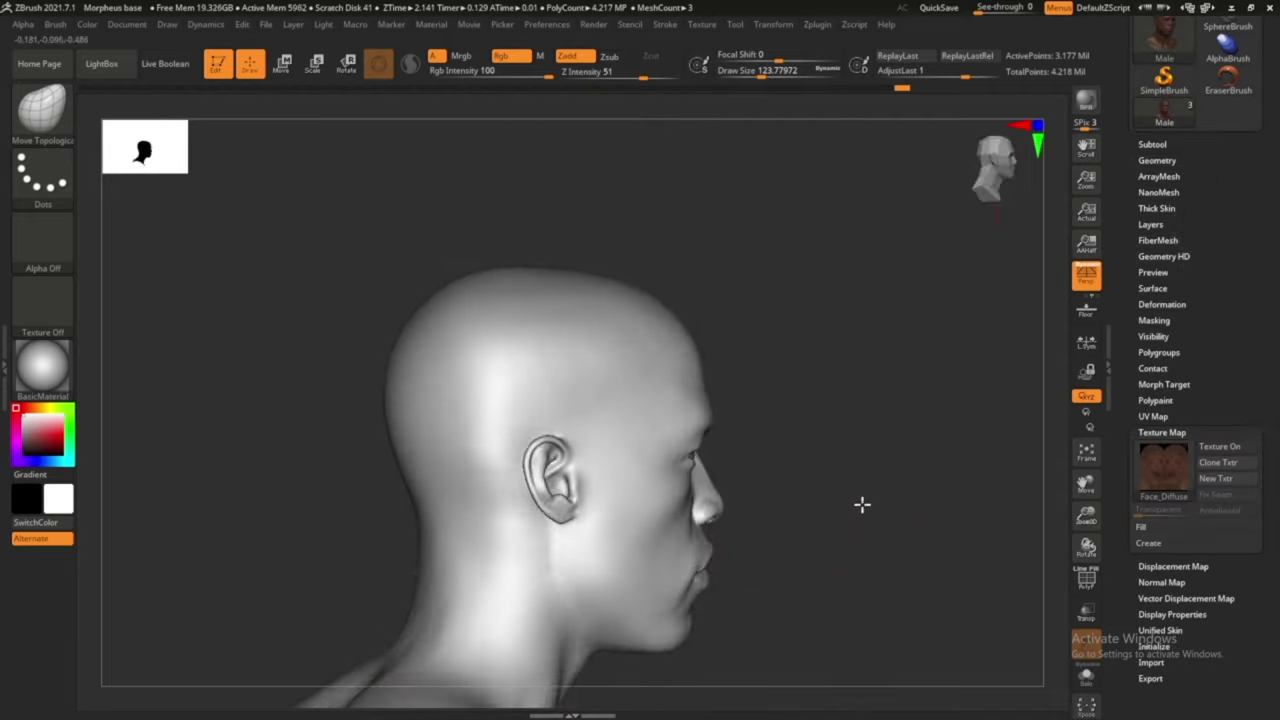
{"action": "left_click_drag", "start_coordinate": [860, 503], "coordinate": [892, 222]}
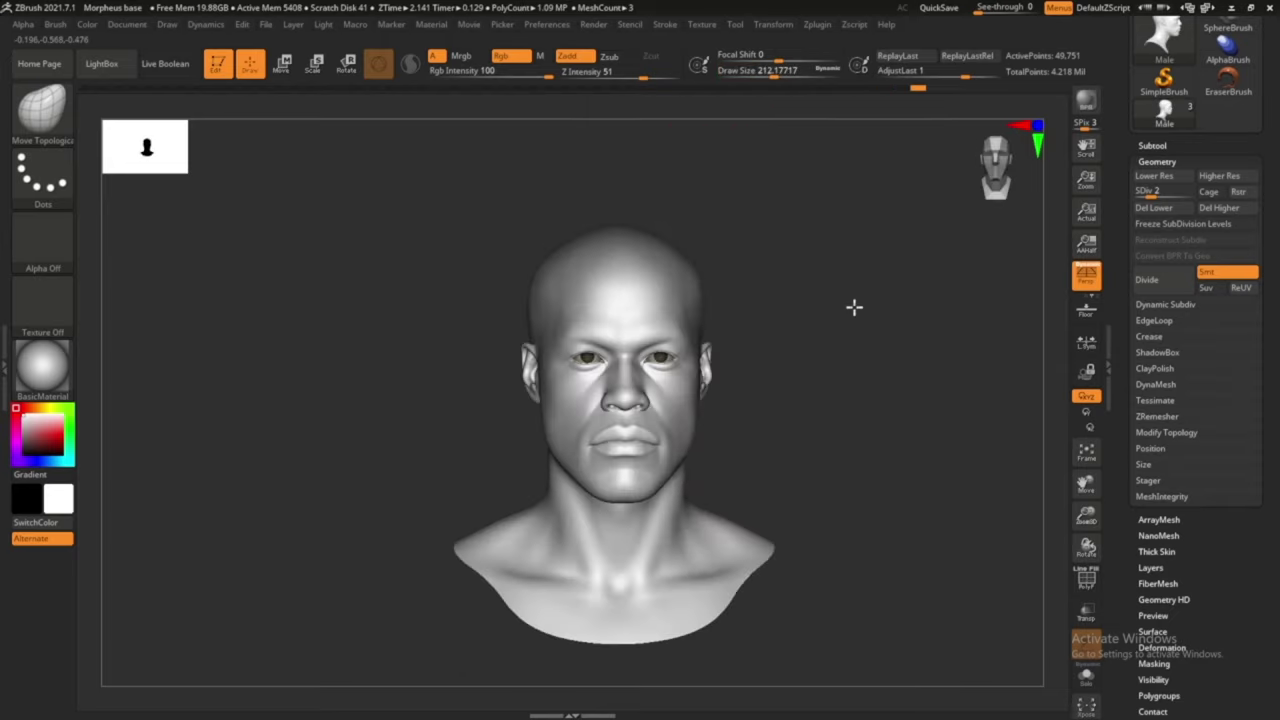
Build up the head's forms with the ClayBuildup brush from front to right-ear view
{"action": "mouse_move", "coordinate": [840, 260]}
{"action": "left_mouse_down"}
{"action": "mouse_move", "coordinate": [700, 148]}
{"action": "mouse_move", "coordinate": [687, 316]}
{"action": "left_mouse_up"}
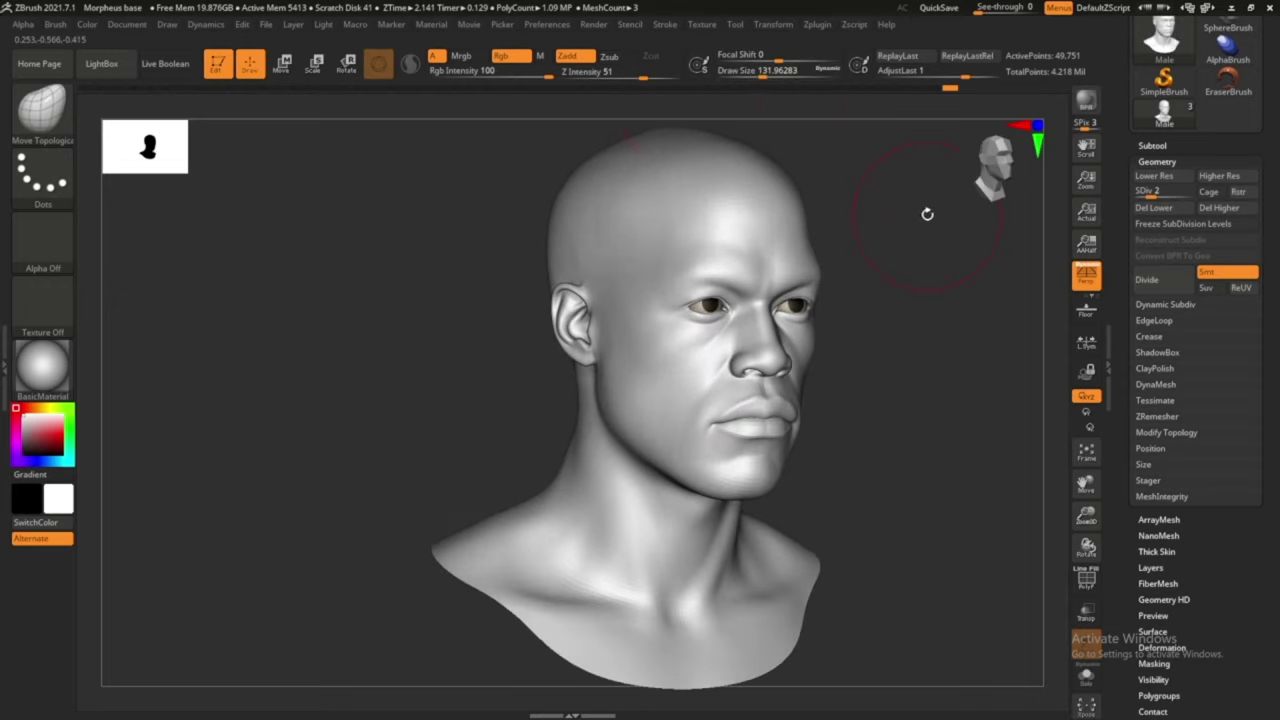
{"action": "key", "text": "b"}
{"action": "key", "text": "c"}
{"action": "key", "text": "b"}
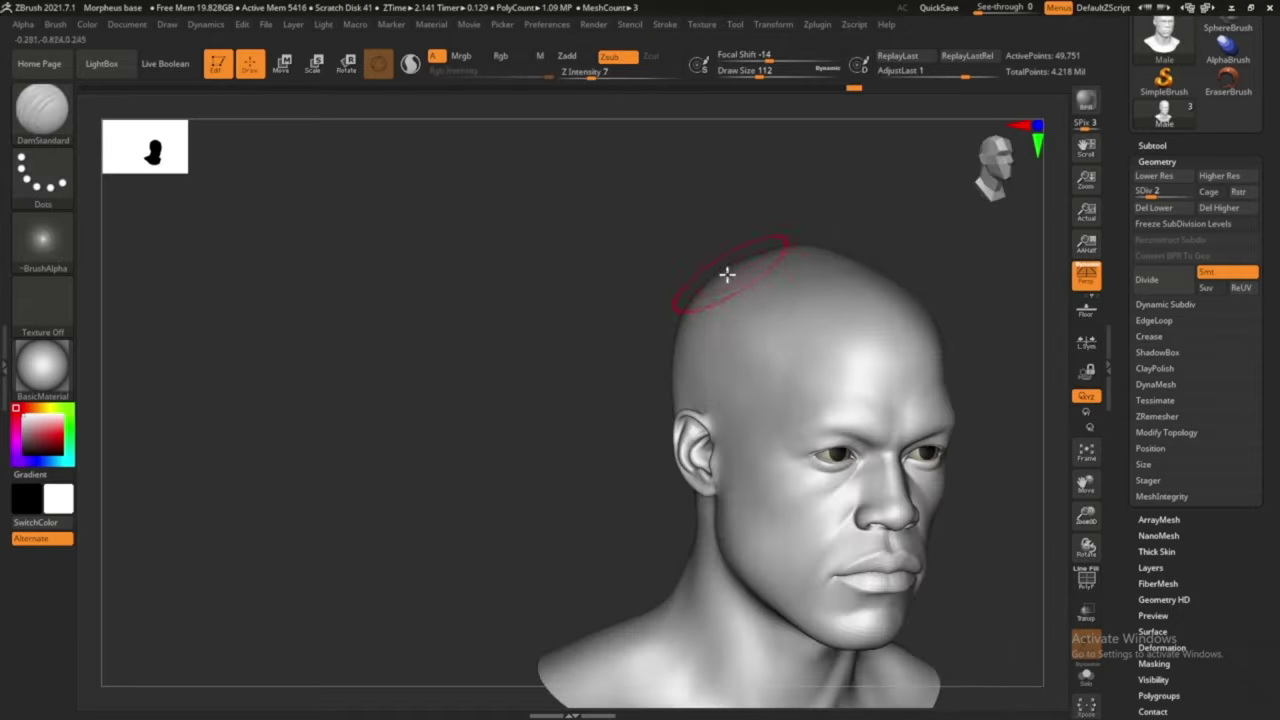
{"action": "mouse_move", "coordinate": [727, 273]}
{"action": "left_mouse_down"}
{"action": "mouse_move", "coordinate": [986, 266]}
{"action": "mouse_move", "coordinate": [777, 297]}
{"action": "mouse_move", "coordinate": [946, 329]}
{"action": "left_mouse_up"}
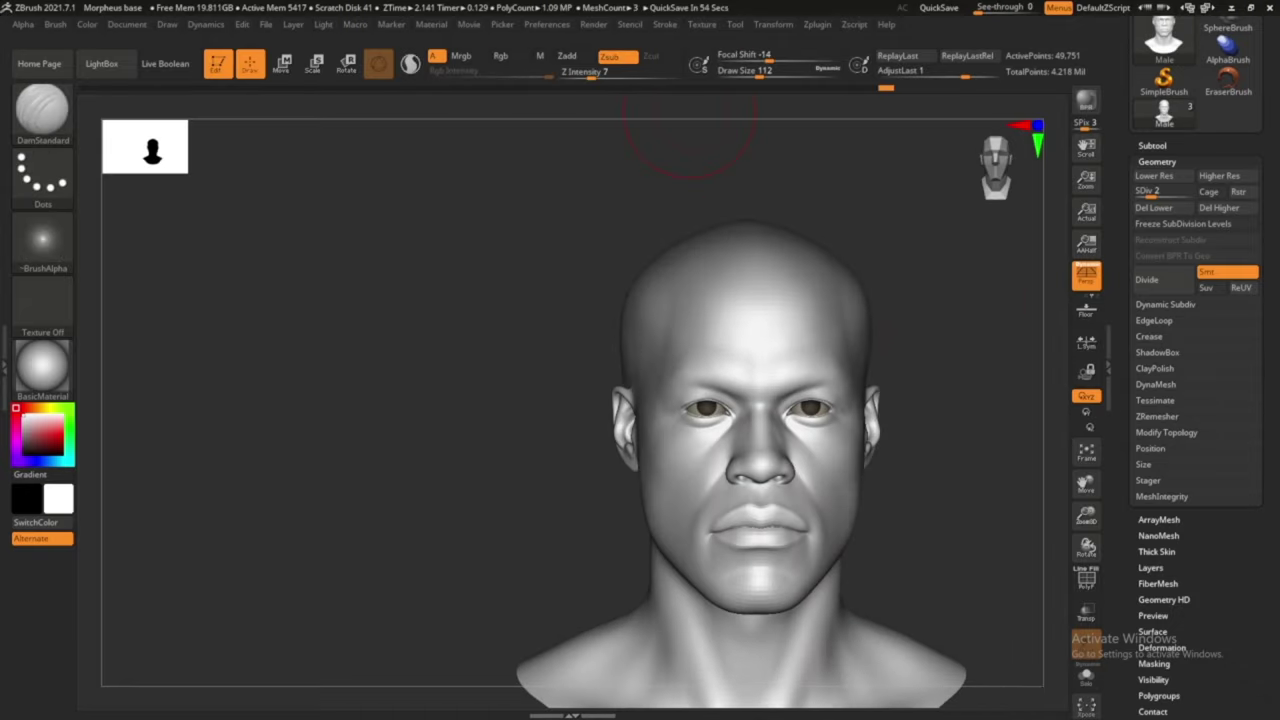
{"action": "mouse_move", "coordinate": [688, 140]}
{"action": "left_mouse_down"}
{"action": "mouse_move", "coordinate": [914, 286]}
{"action": "mouse_move", "coordinate": [880, 229]}
{"action": "mouse_move", "coordinate": [793, 443]}
{"action": "mouse_move", "coordinate": [863, 417]}
{"action": "left_mouse_up"}
Reshape the head with a smaller Move Topological brush, checking front and side views
{"action": "key", "text": "b"}
{"action": "key", "text": "m"}
{"action": "key", "text": "t"}
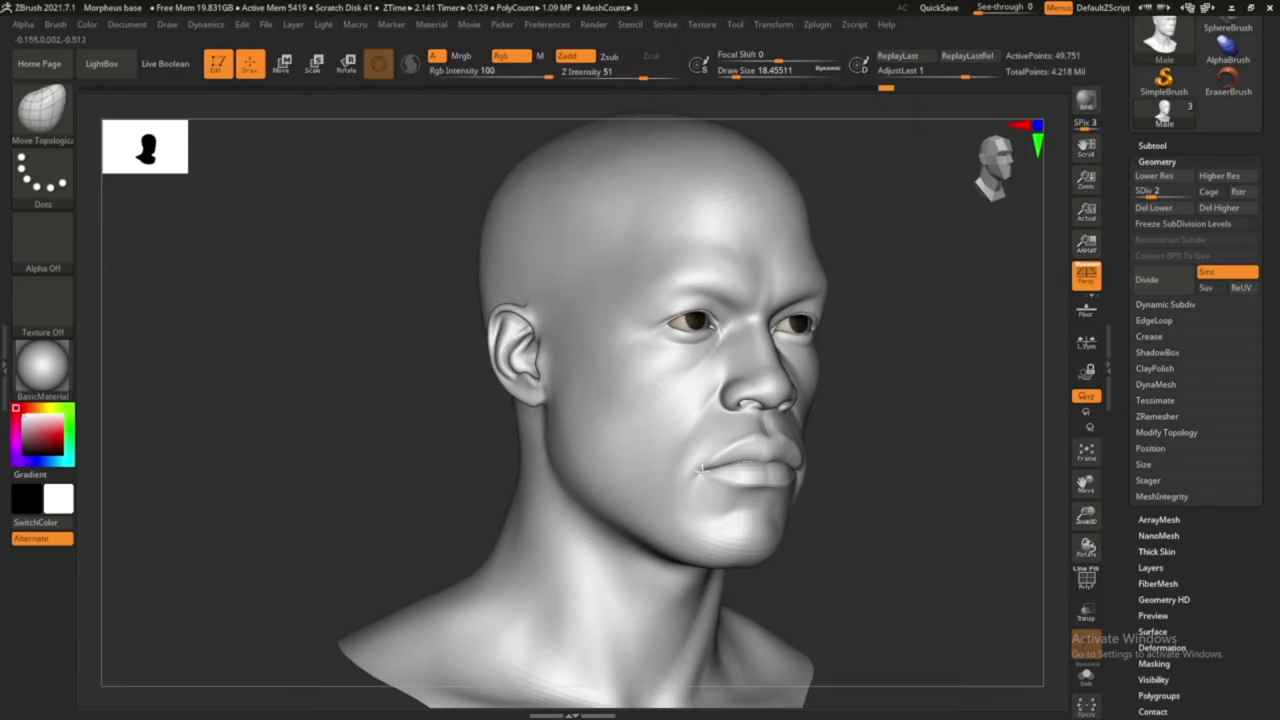
{"action": "mouse_move", "coordinate": [820, 463]}
{"action": "left_mouse_down"}
{"action": "mouse_move", "coordinate": [809, 480]}
{"action": "mouse_move", "coordinate": [889, 391]}
{"action": "mouse_move", "coordinate": [823, 328]}
{"action": "mouse_move", "coordinate": [900, 288]}
{"action": "mouse_move", "coordinate": [845, 341]}
{"action": "left_mouse_up"}
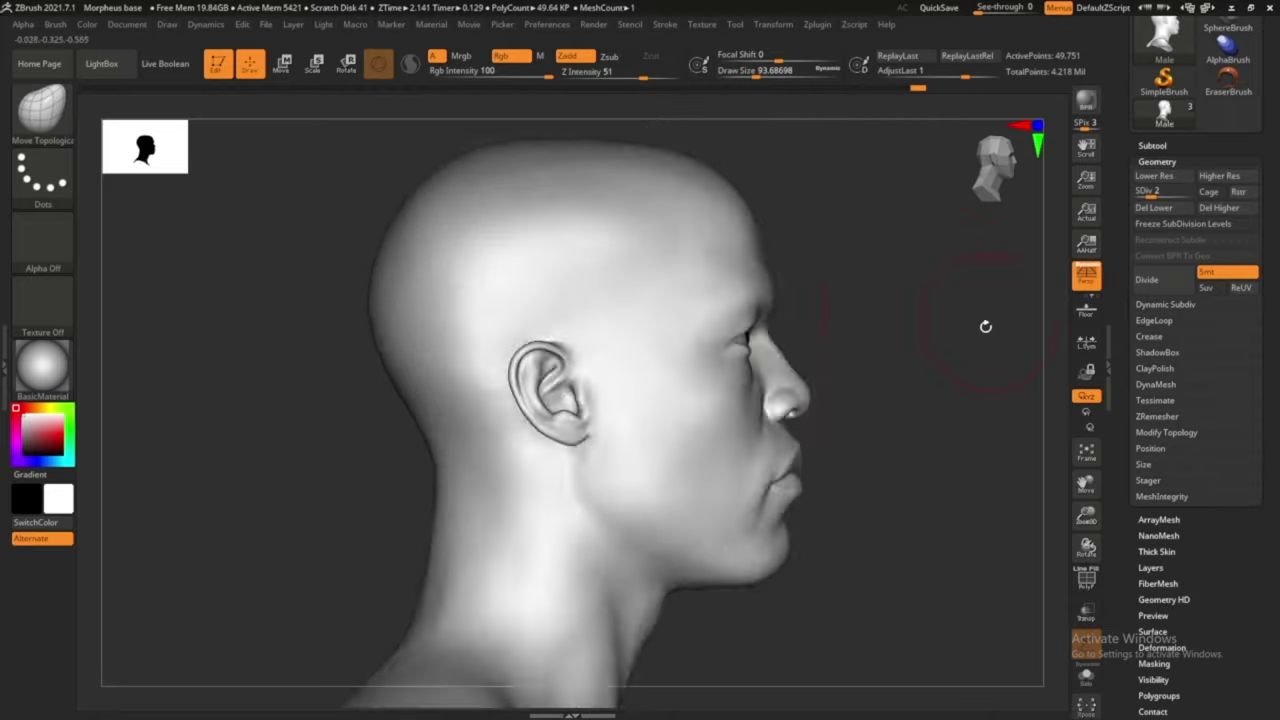
{"action": "mouse_move", "coordinate": [986, 323]}
{"action": "left_mouse_down"}
{"action": "mouse_move", "coordinate": [929, 394]}
{"action": "mouse_move", "coordinate": [852, 266]}
{"action": "mouse_move", "coordinate": [622, 466]}
{"action": "left_mouse_up"}
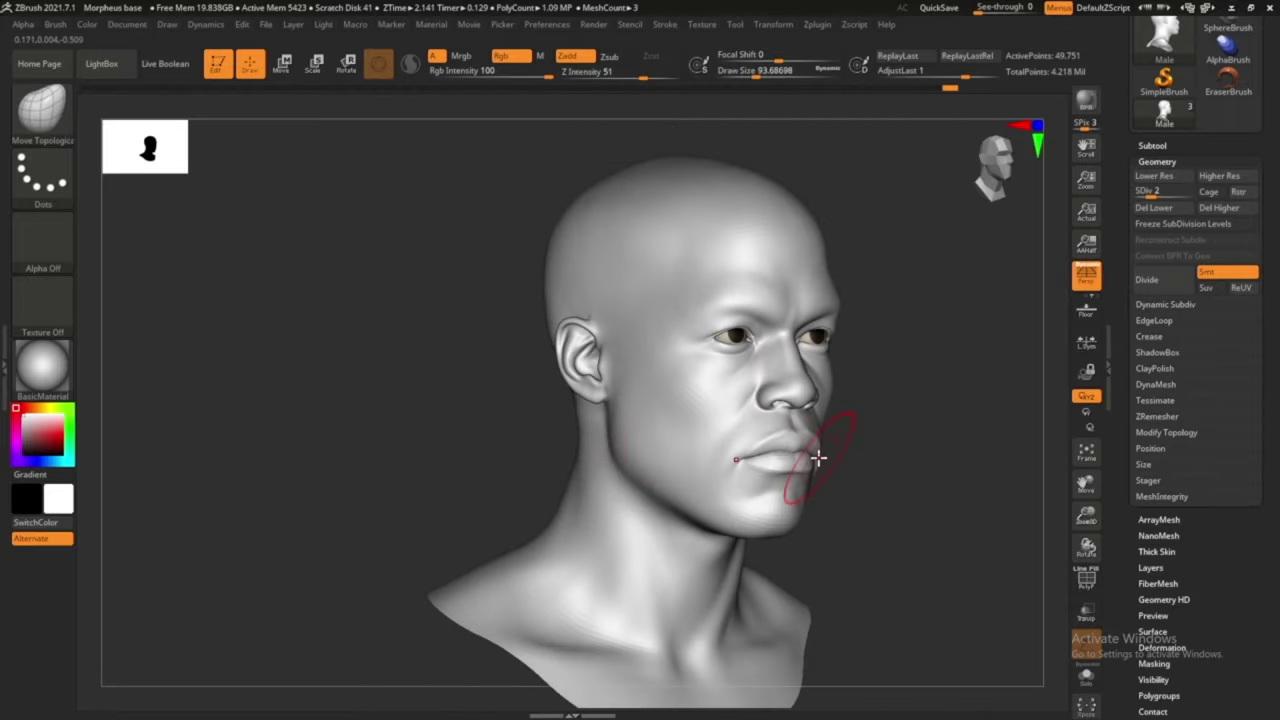
{"action": "left_click_drag", "start_coordinate": [818, 458], "coordinate": [869, 409], "text": "shift"}
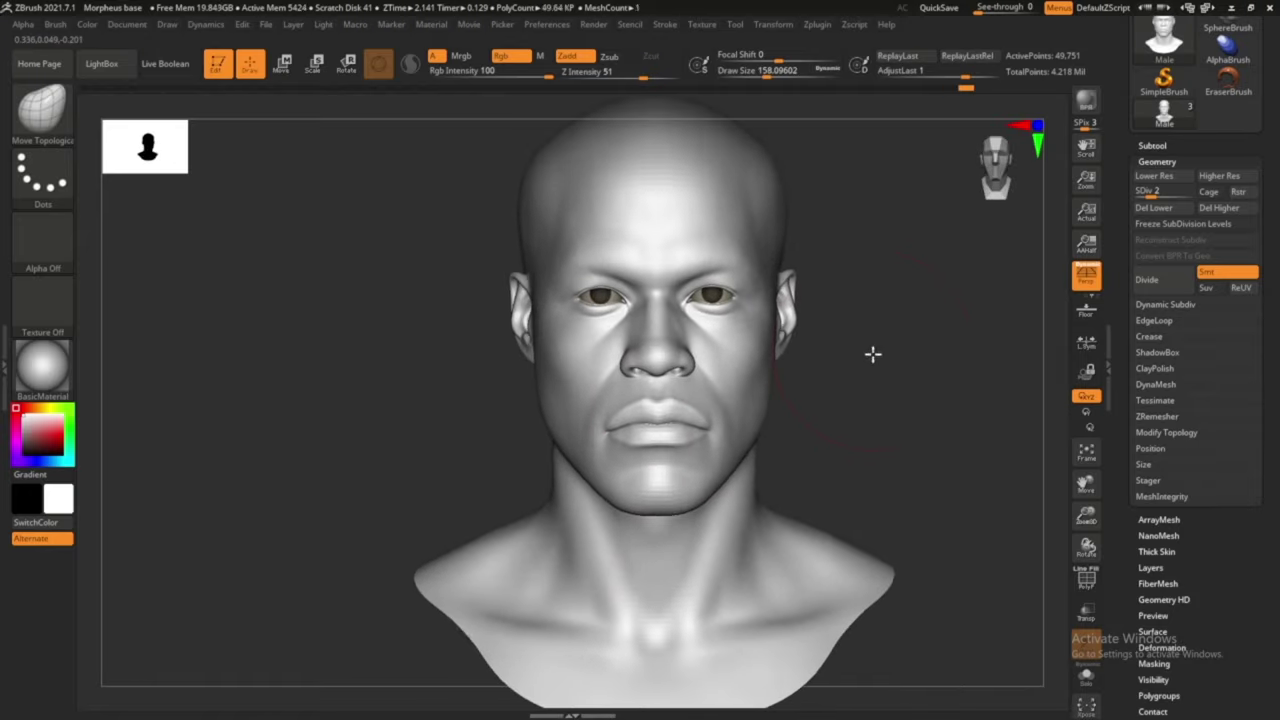
{"action": "key", "text": "bracketleft"}
{"action": "mouse_move", "coordinate": [787, 232]}
{"action": "left_mouse_down"}
{"action": "mouse_move", "coordinate": [891, 291]}
{"action": "mouse_move", "coordinate": [894, 266]}
{"action": "mouse_move", "coordinate": [900, 306]}
{"action": "mouse_move", "coordinate": [915, 301]}
{"action": "left_mouse_up"}
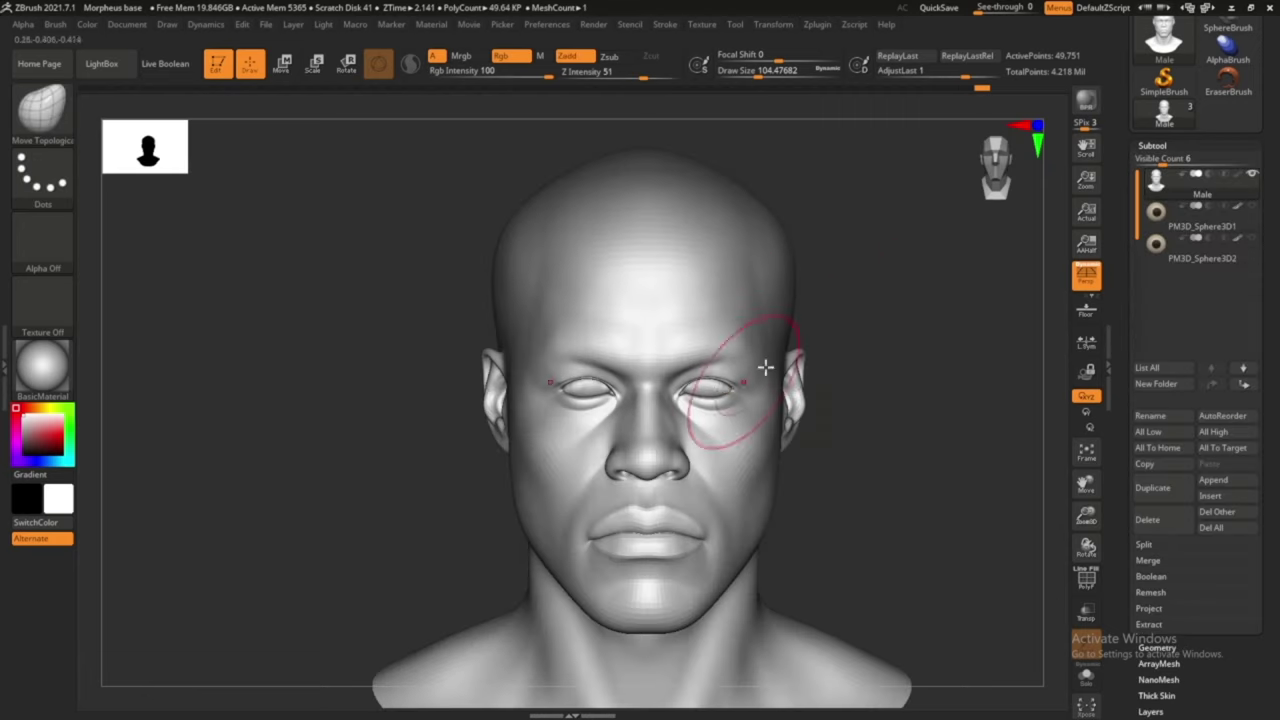
Select the first eyeball subtool, then reselect the Male head subtool and shrink the brush
{"action": "key", "text": "e"}
{"action": "left_click", "coordinate": [1200, 226]}
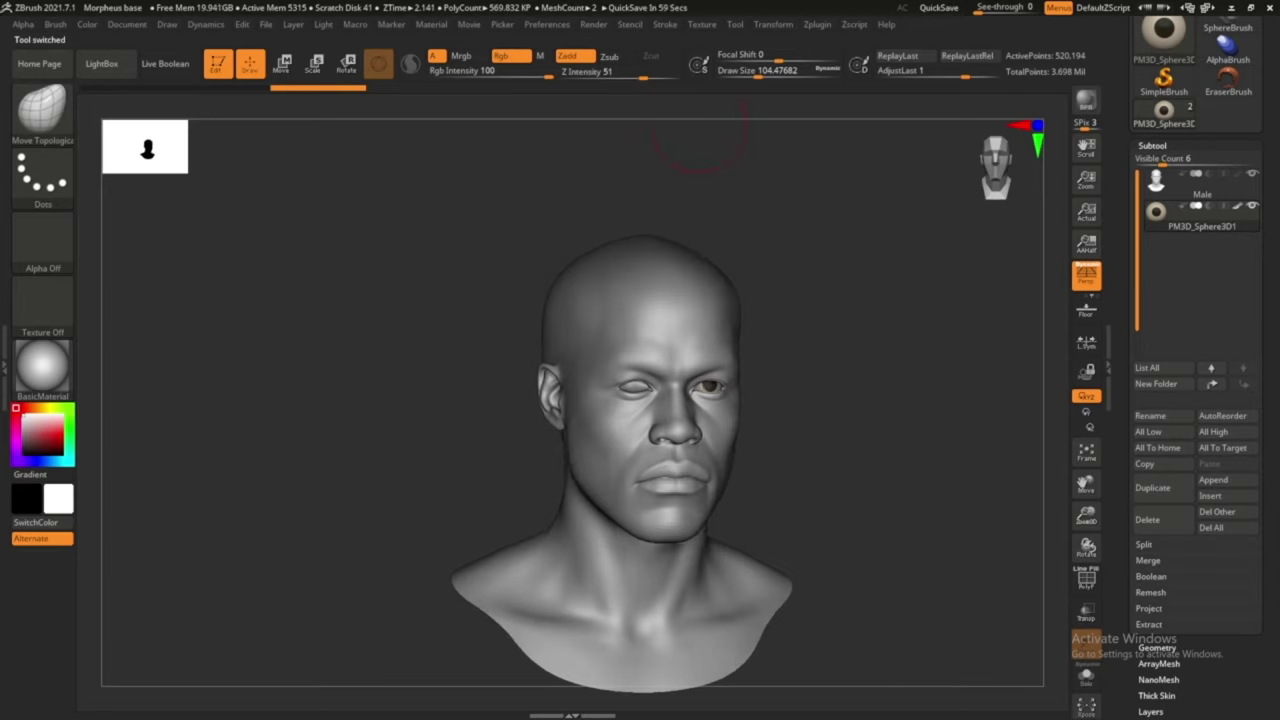
{"action": "mouse_move", "coordinate": [700, 135]}
{"action": "left_mouse_down"}
{"action": "mouse_move", "coordinate": [943, 249]}
{"action": "mouse_move", "coordinate": [529, 466]}
{"action": "left_mouse_up"}
{"action": "left_click", "coordinate": [527, 471], "text": "alt"}
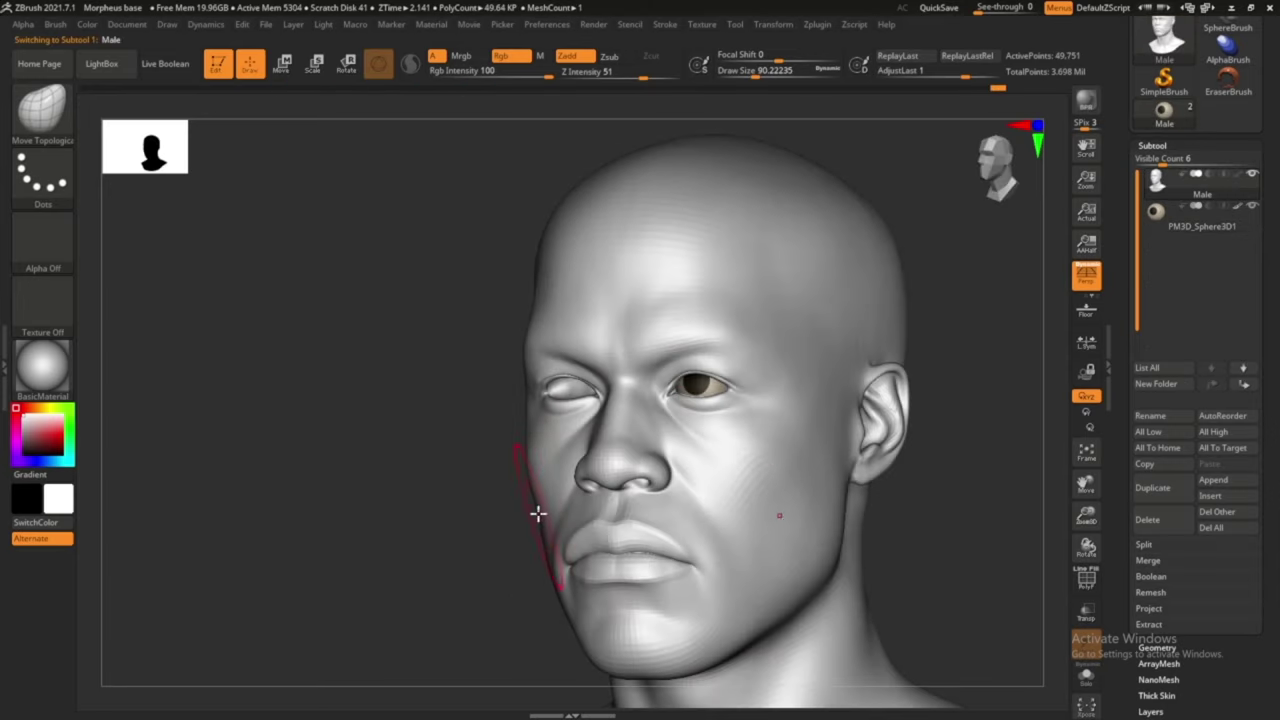
{"action": "mouse_move", "coordinate": [537, 514]}
{"action": "left_mouse_down"}
{"action": "mouse_move", "coordinate": [855, 383]}
{"action": "mouse_move", "coordinate": [876, 391]}
{"action": "mouse_move", "coordinate": [889, 434]}
{"action": "mouse_move", "coordinate": [783, 272]}
{"action": "left_mouse_up"}
{"action": "key", "text": "bracketleft"}
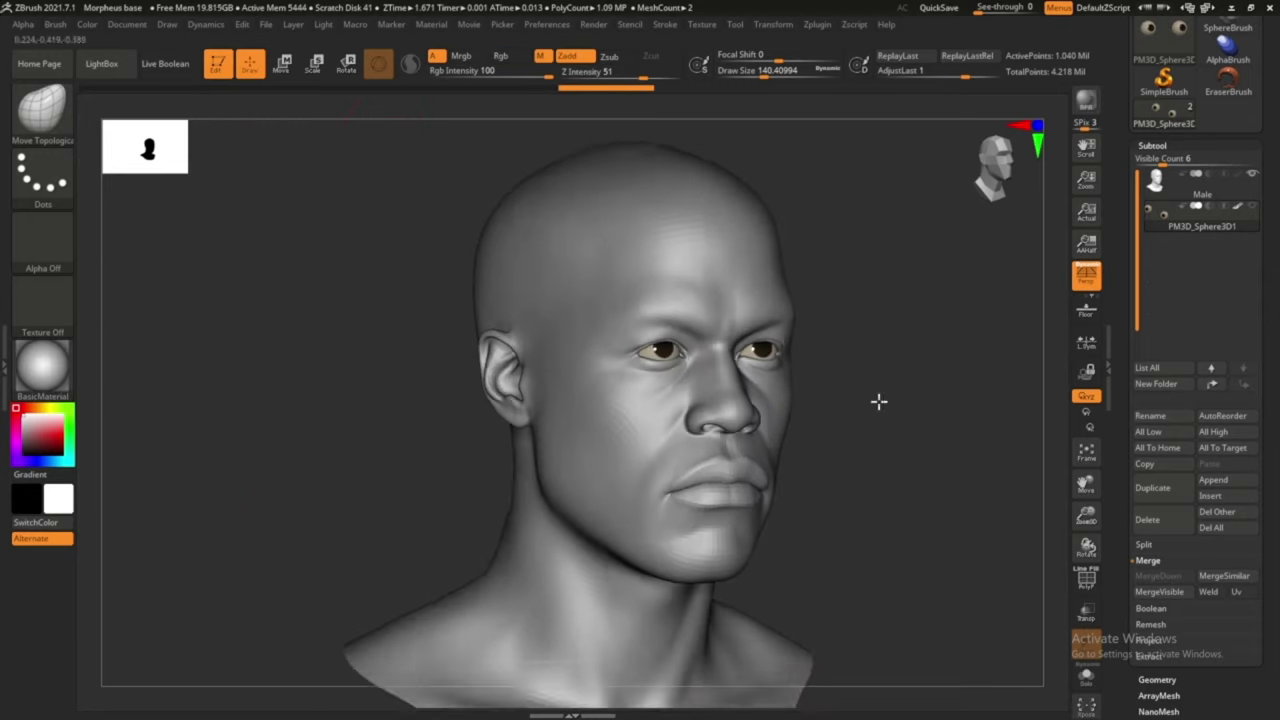
Select the Male subtool, resize the brush, and build subtle clay on forehead and cheek
{"action": "mouse_move", "coordinate": [893, 405]}
{"action": "left_mouse_down"}
{"action": "mouse_move", "coordinate": [894, 363]}
{"action": "mouse_move", "coordinate": [889, 386]}
{"action": "left_mouse_up"}
{"action": "left_click", "coordinate": [813, 348], "text": "alt"}
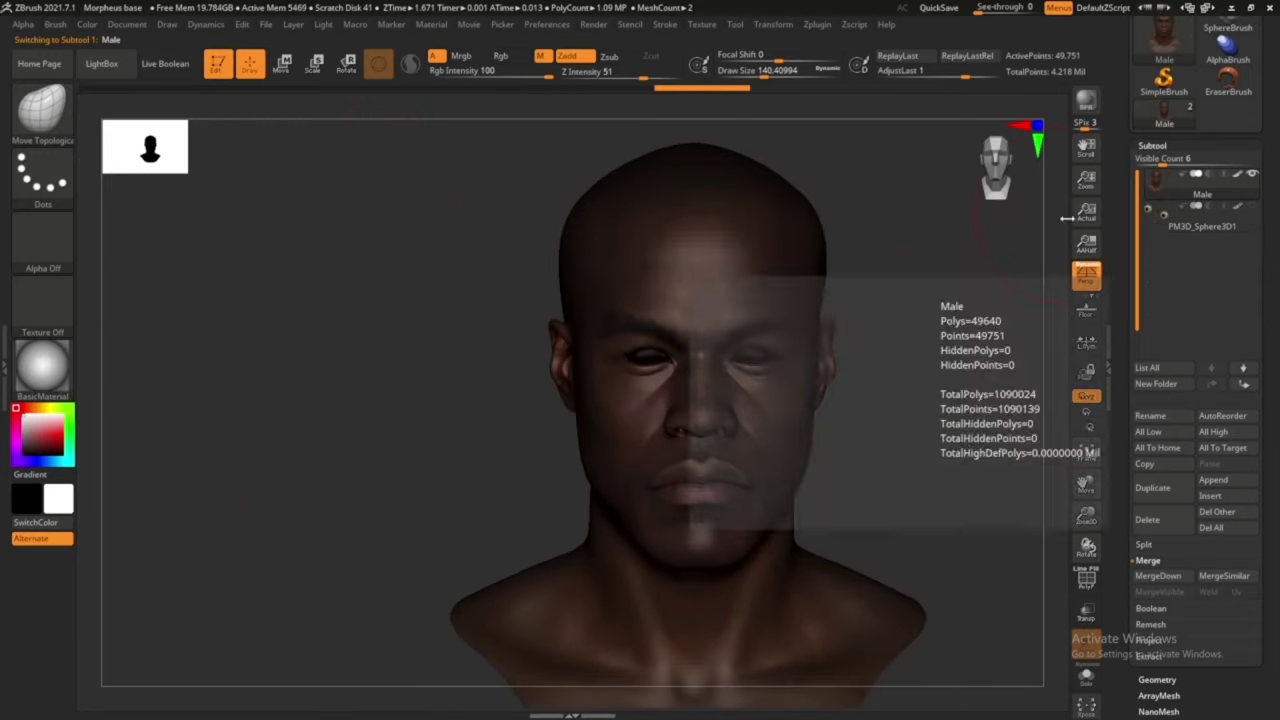
{"action": "left_click_drag", "start_coordinate": [813, 348], "coordinate": [837, 337]}
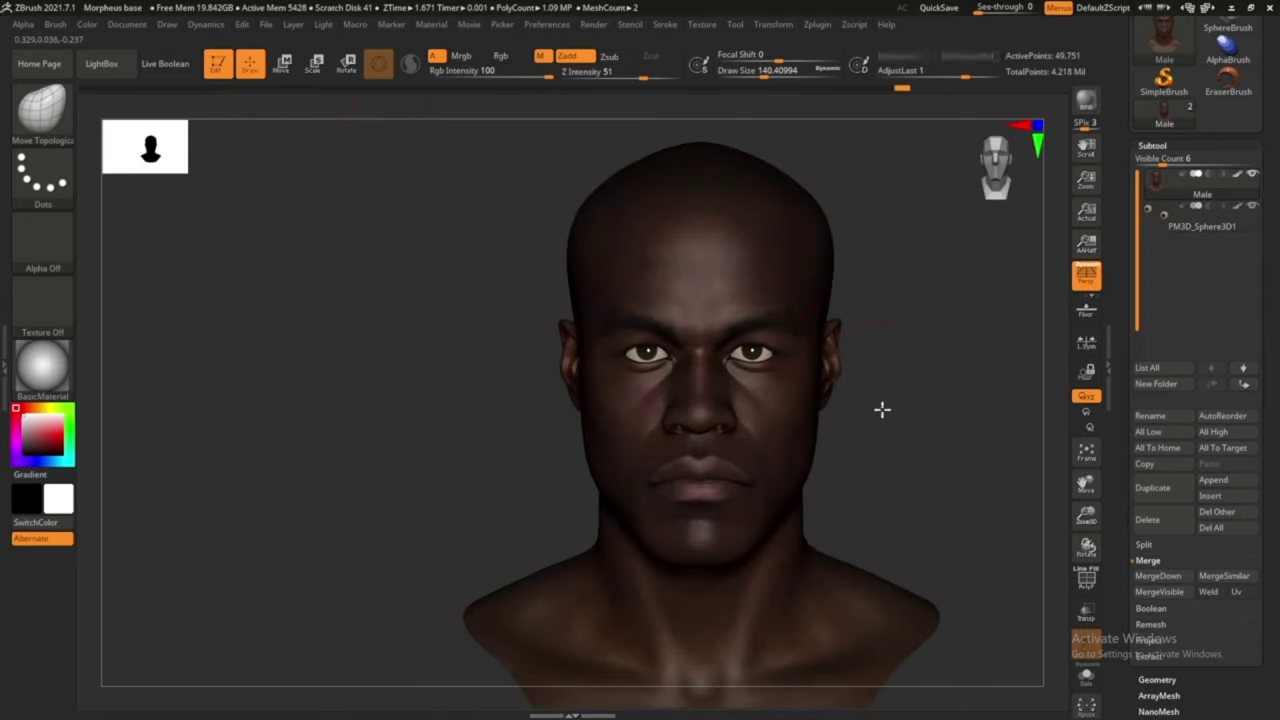
{"action": "key", "text": "bracketleft"}
{"action": "key", "text": "bracketleft"}
{"action": "key", "text": "bracketleft"}
{"action": "key", "text": "bracketright"}
{"action": "key", "text": "bracketright"}
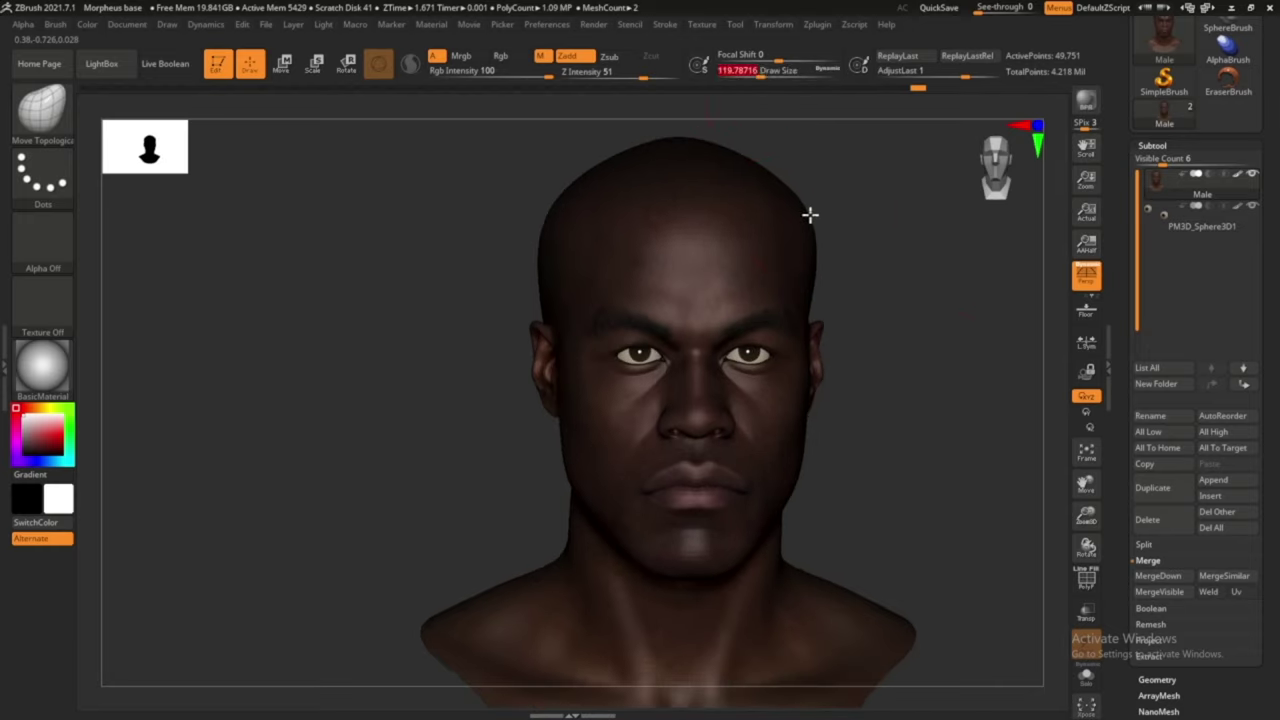
{"action": "left_click_drag", "start_coordinate": [880, 349], "coordinate": [943, 349]}
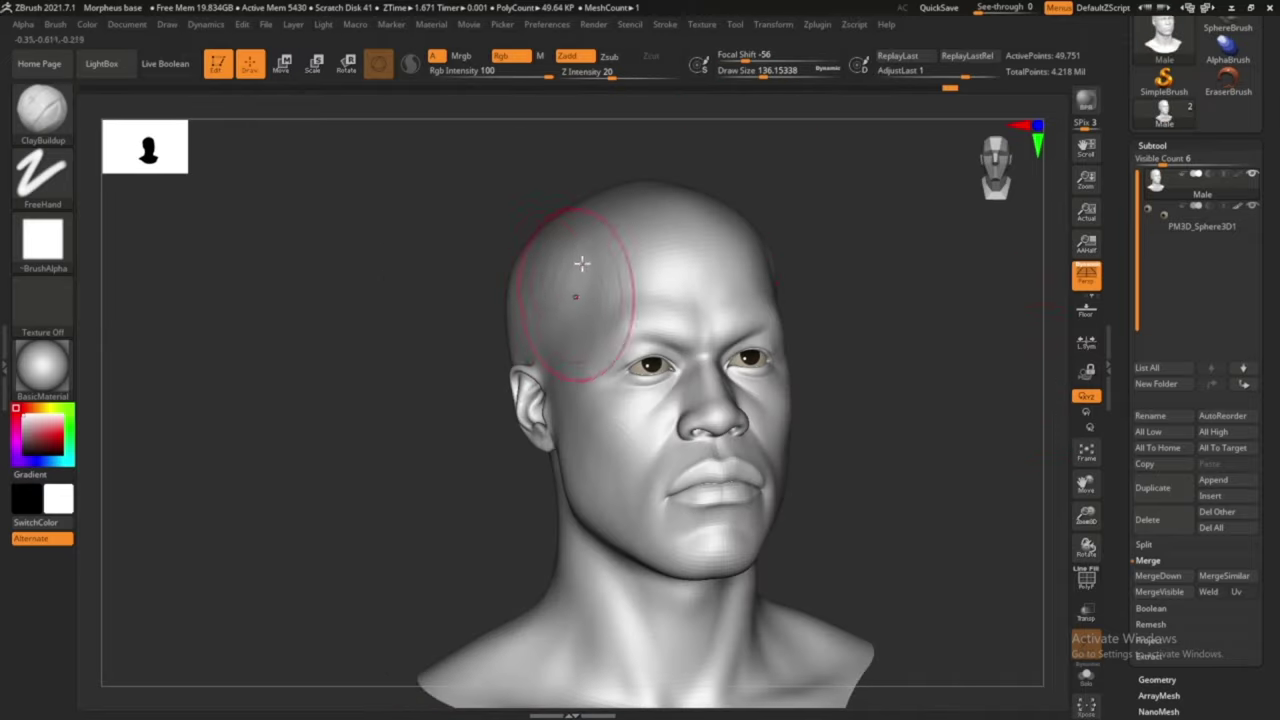
{"action": "mouse_move", "coordinate": [880, 330]}
{"action": "left_mouse_down"}
{"action": "mouse_move", "coordinate": [917, 300]}
{"action": "mouse_move", "coordinate": [883, 271]}
{"action": "mouse_move", "coordinate": [880, 310]}
{"action": "left_mouse_up"}
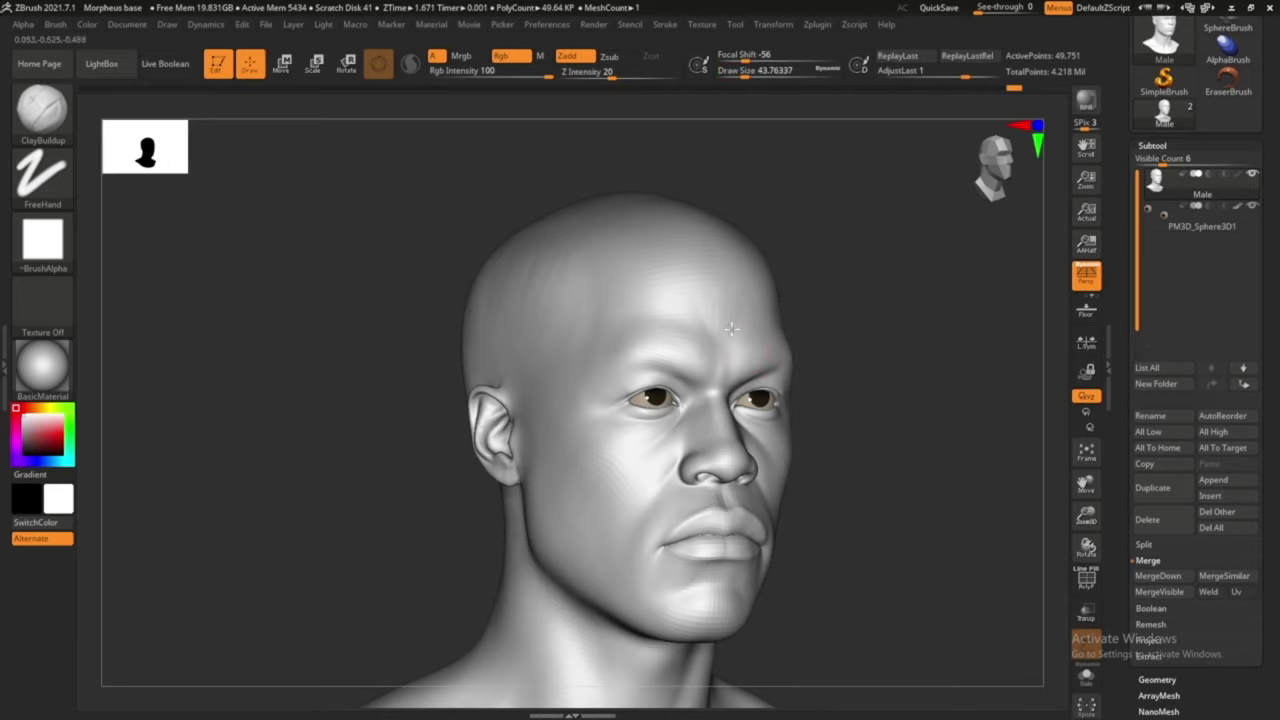
{"action": "right_click_drag", "start_coordinate": [735, 376], "coordinate": [643, 343]}
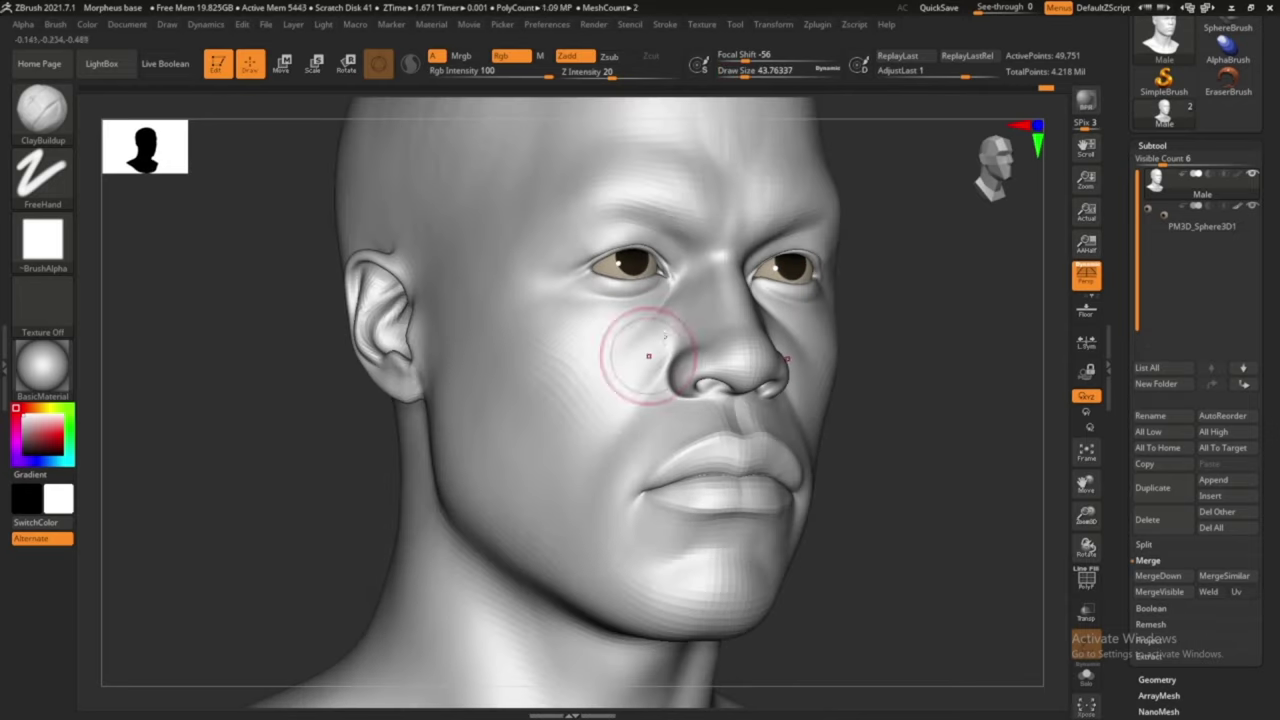
{"action": "right_click_drag", "start_coordinate": [730, 467], "coordinate": [762, 330]}
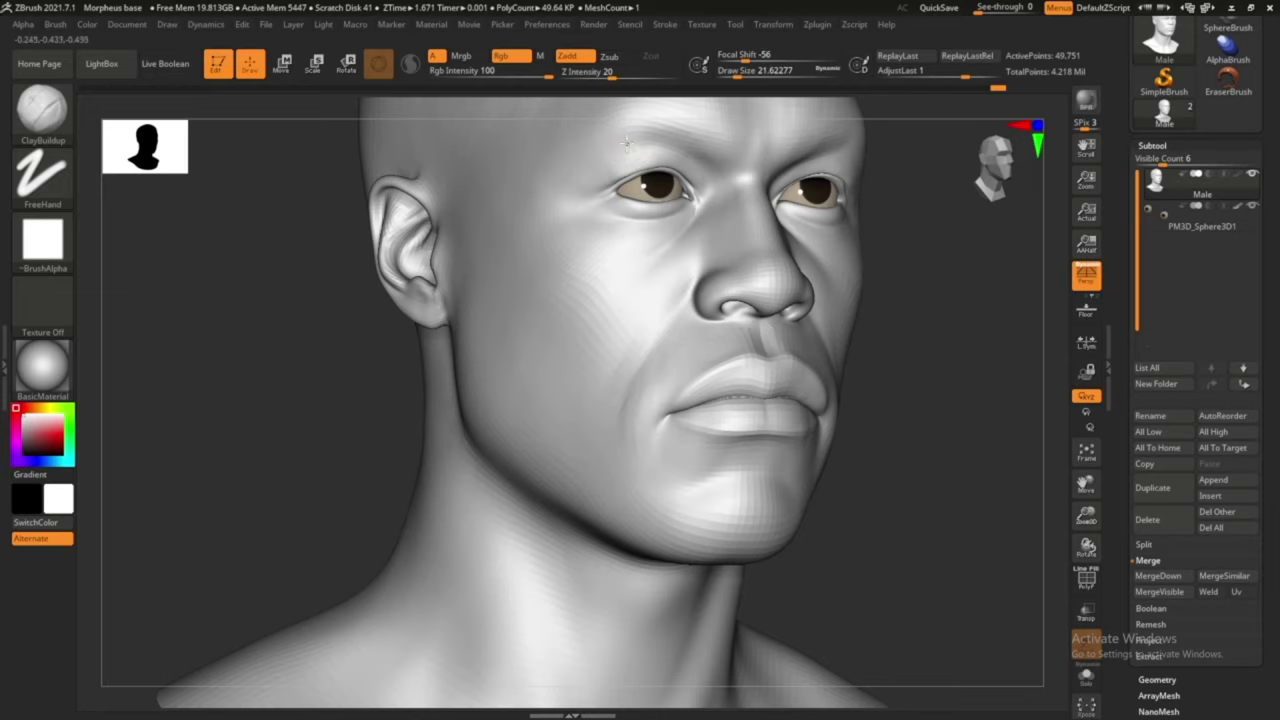
Load the DamStandard brush and return to a full front view of the bust
{"action": "key", "text": "b"}
{"action": "key", "text": "d"}
{"action": "key", "text": "s"}
{"action": "mouse_move", "coordinate": [928, 280]}
{"action": "right_mouse_down", "text": "shift"}
{"action": "mouse_move", "coordinate": [1008, 360]}
{"action": "mouse_move", "coordinate": [777, 500]}
{"action": "right_mouse_up", "text": "shift"}
{"action": "right_click_drag", "start_coordinate": [891, 500], "coordinate": [910, 461]}
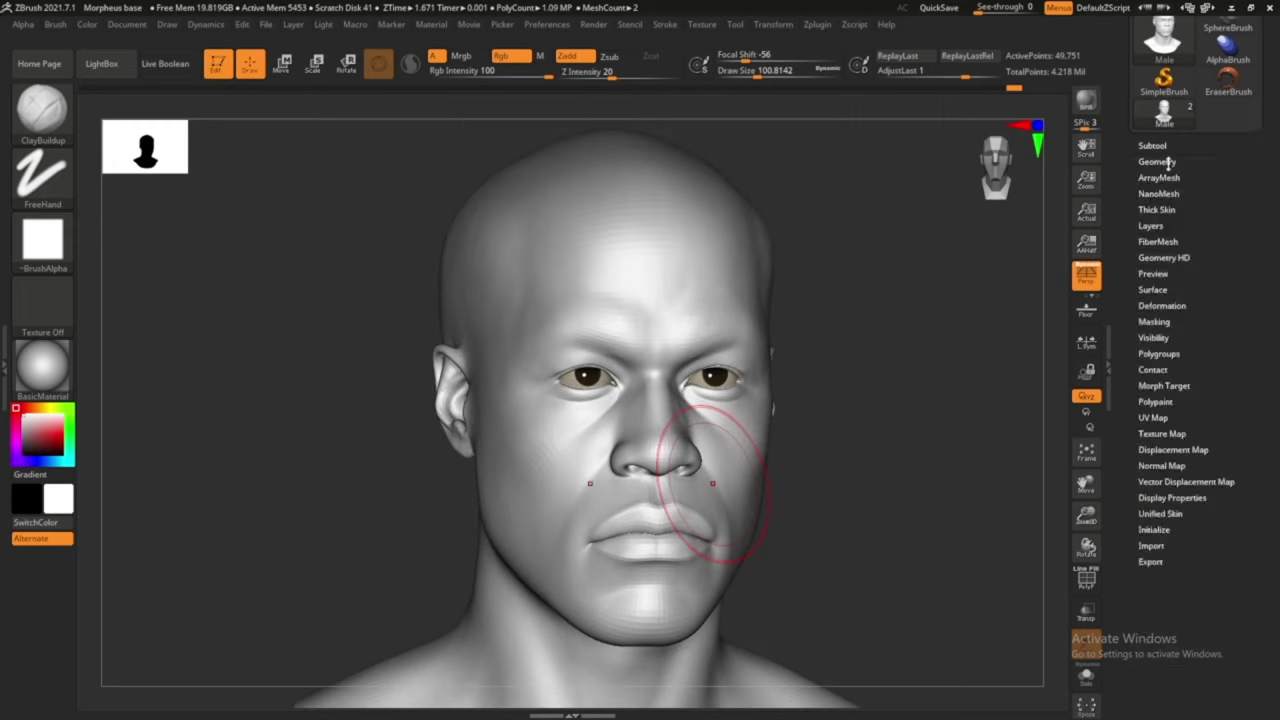
In Tool > Geometry, step down one subdivision level and smooth the head from several angles
{"action": "left_click", "coordinate": [1160, 161]}
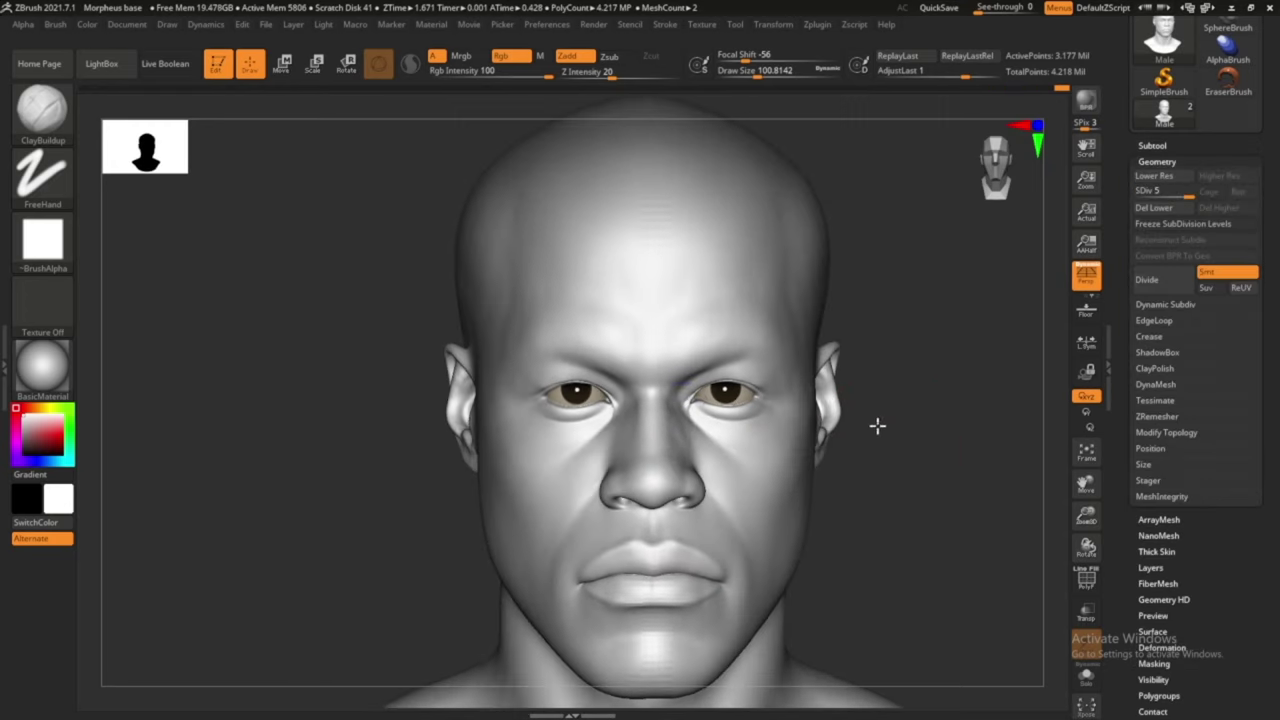
{"action": "key", "text": "shift+d"}
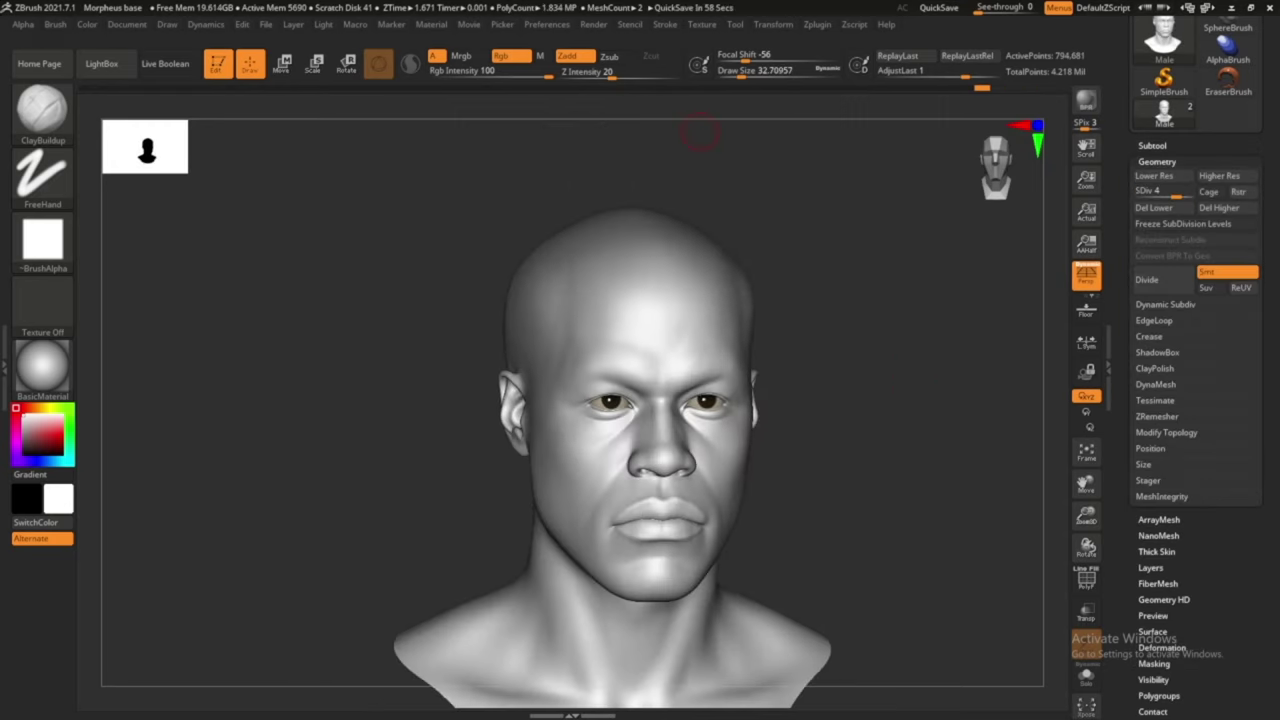
{"action": "mouse_move", "coordinate": [699, 131]}
{"action": "left_mouse_down"}
{"action": "mouse_move", "coordinate": [894, 429]}
{"action": "mouse_move", "coordinate": [946, 371]}
{"action": "mouse_move", "coordinate": [923, 329]}
{"action": "left_mouse_up"}
{"action": "key", "text": "shift"}
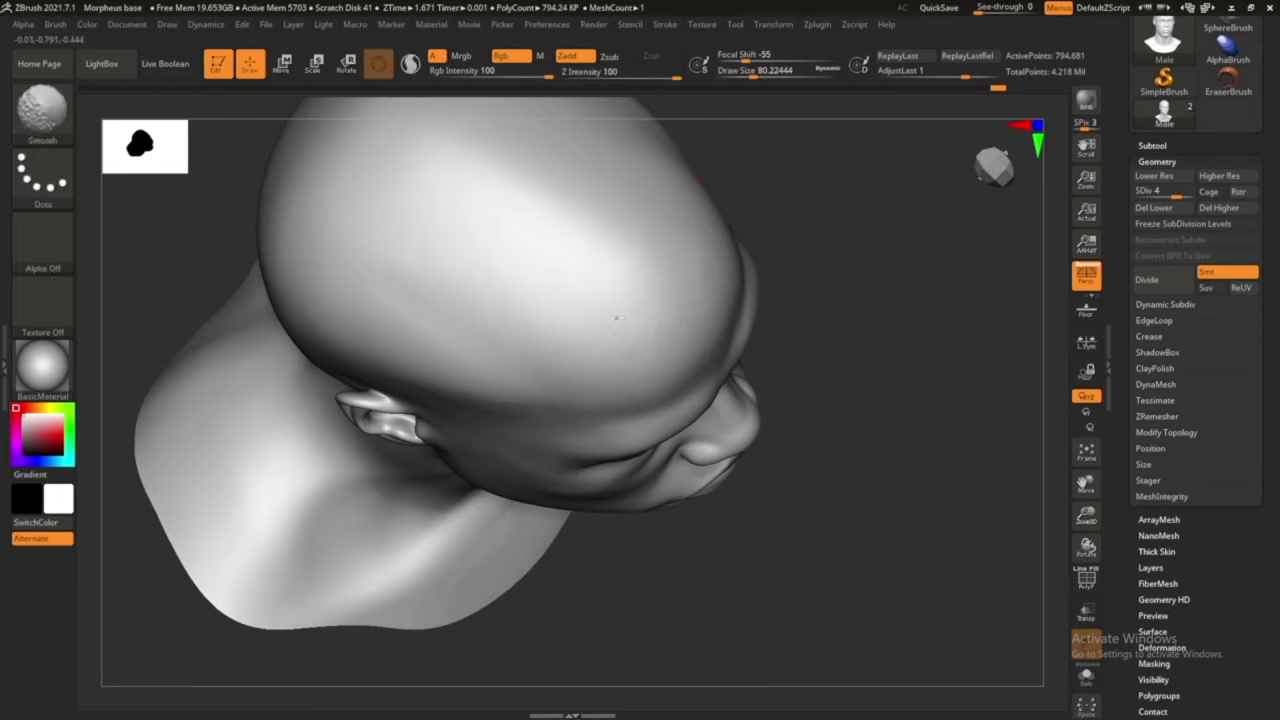
{"action": "key", "text": "shift"}
{"action": "mouse_move", "coordinate": [621, 201]}
{"action": "left_mouse_down", "text": "shift"}
{"action": "mouse_move", "coordinate": [706, 266]}
{"action": "mouse_move", "coordinate": [794, 217]}
{"action": "mouse_move", "coordinate": [777, 266]}
{"action": "left_mouse_up", "text": "shift"}
{"action": "mouse_move", "coordinate": [629, 273]}
{"action": "left_mouse_down"}
{"action": "mouse_move", "coordinate": [851, 240]}
{"action": "mouse_move", "coordinate": [749, 114]}
{"action": "left_mouse_up"}
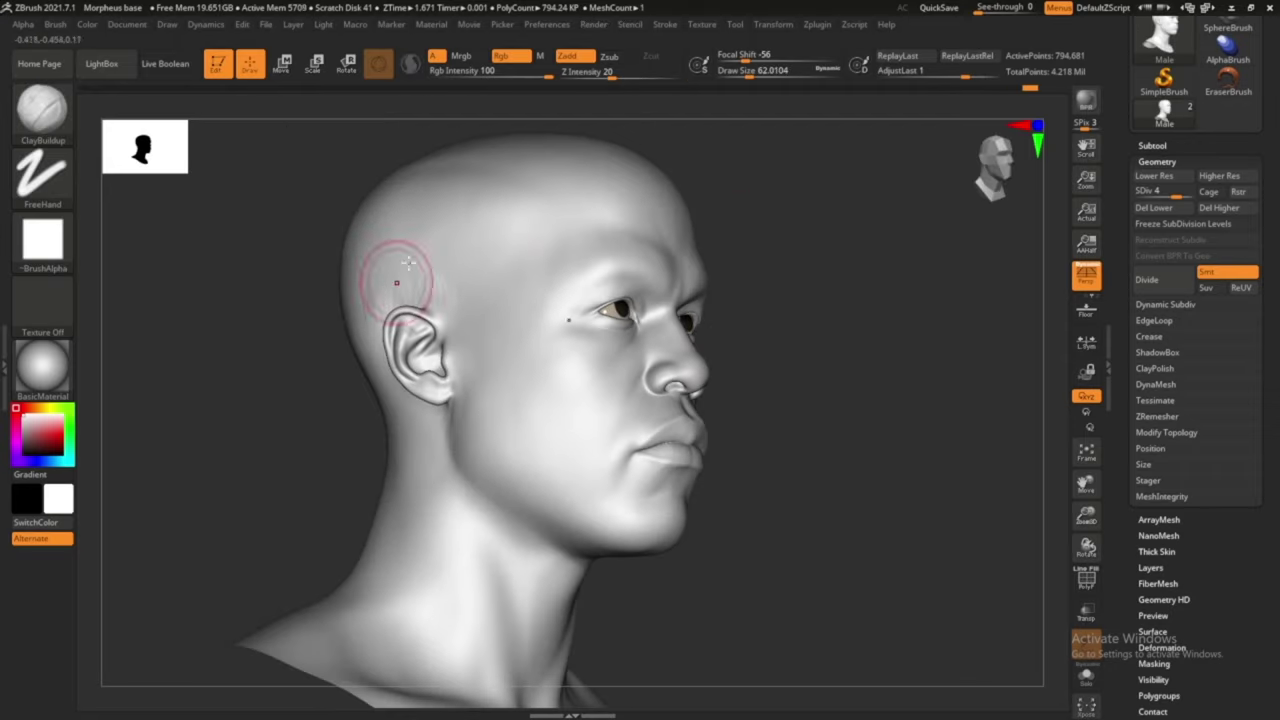
{"action": "mouse_move", "coordinate": [409, 262]}
{"action": "left_mouse_down", "text": "shift"}
{"action": "mouse_move", "coordinate": [837, 303]}
{"action": "mouse_move", "coordinate": [777, 249]}
{"action": "mouse_move", "coordinate": [767, 205]}
{"action": "mouse_move", "coordinate": [523, 506]}
{"action": "mouse_move", "coordinate": [652, 128]}
{"action": "mouse_move", "coordinate": [911, 397]}
{"action": "mouse_move", "coordinate": [826, 551]}
{"action": "mouse_move", "coordinate": [668, 415]}
{"action": "left_mouse_up", "text": "shift"}
{"action": "key", "text": "shift"}
{"action": "type", "text": "112"}
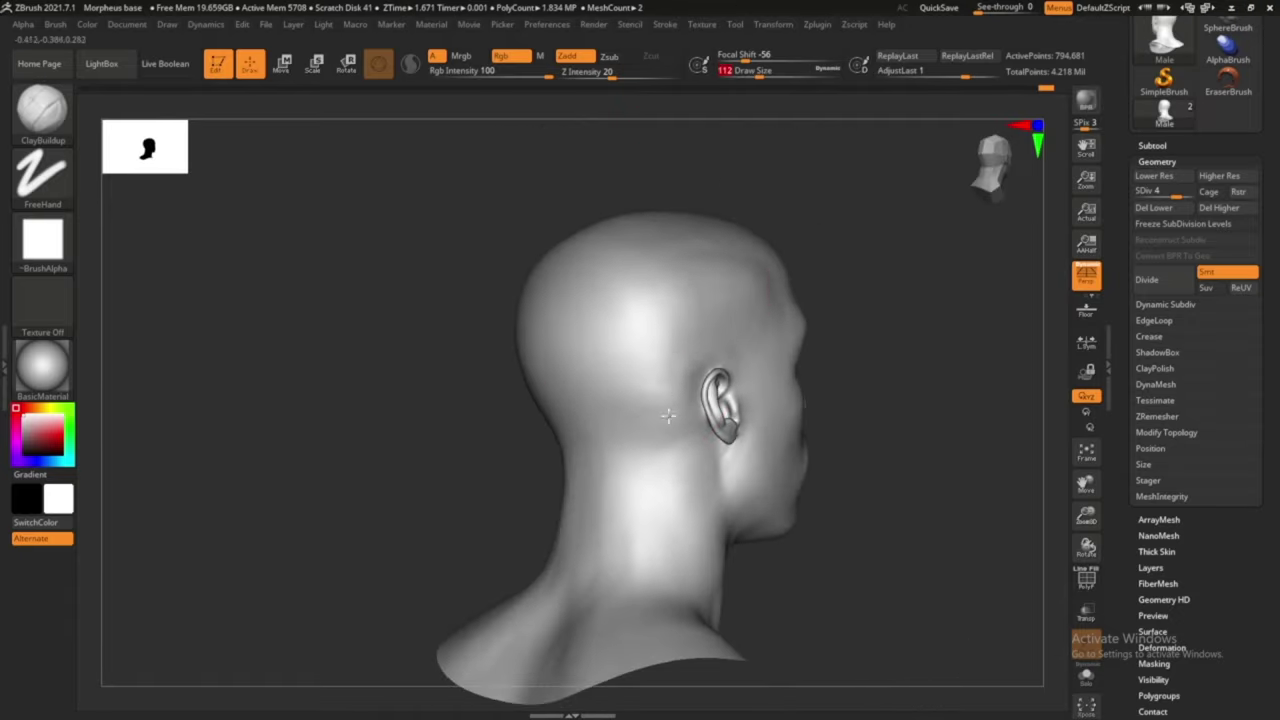
Inspect the head at subdivision level 3 from behind and below, then step up and show the Layers list
{"action": "key", "text": "shift+d"}
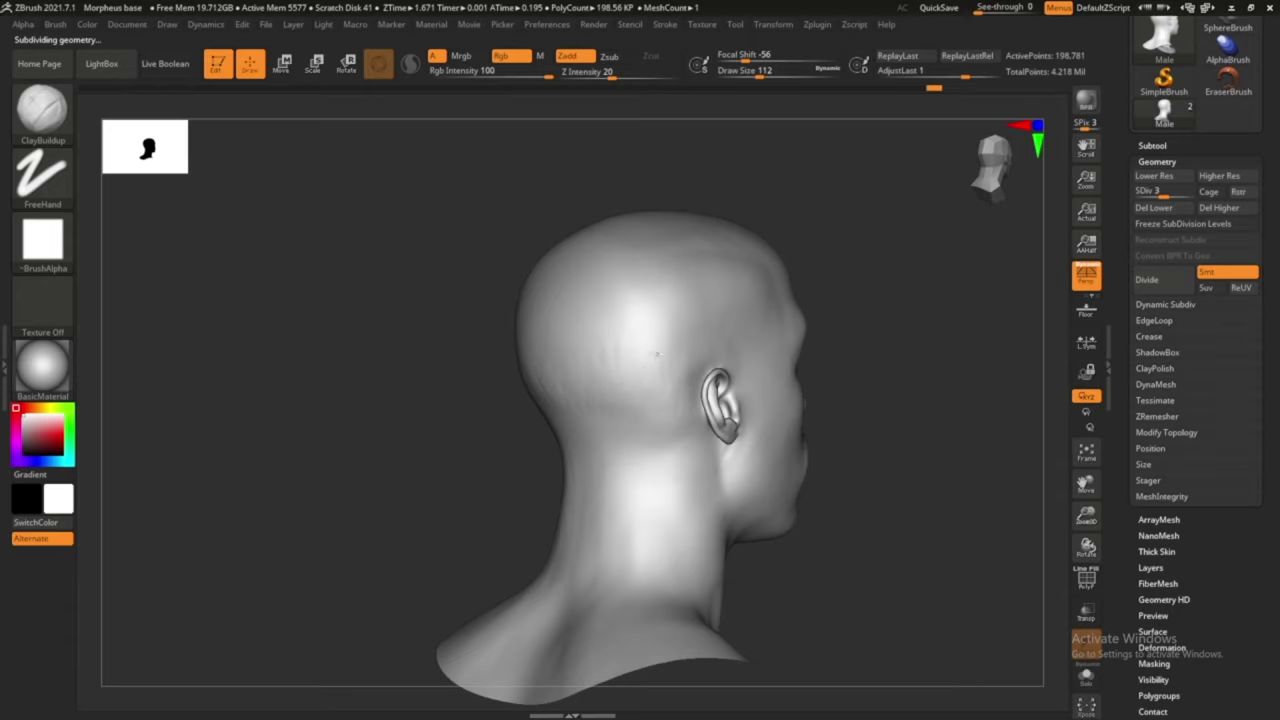
{"action": "mouse_move", "coordinate": [647, 490]}
{"action": "left_mouse_down"}
{"action": "mouse_move", "coordinate": [766, 329]}
{"action": "mouse_move", "coordinate": [566, 430]}
{"action": "mouse_move", "coordinate": [554, 451]}
{"action": "mouse_move", "coordinate": [889, 449]}
{"action": "mouse_move", "coordinate": [871, 449]}
{"action": "left_mouse_up"}
{"action": "mouse_move", "coordinate": [441, 424]}
{"action": "left_mouse_down"}
{"action": "mouse_move", "coordinate": [783, 309]}
{"action": "mouse_move", "coordinate": [846, 306]}
{"action": "mouse_move", "coordinate": [770, 140]}
{"action": "left_mouse_up"}
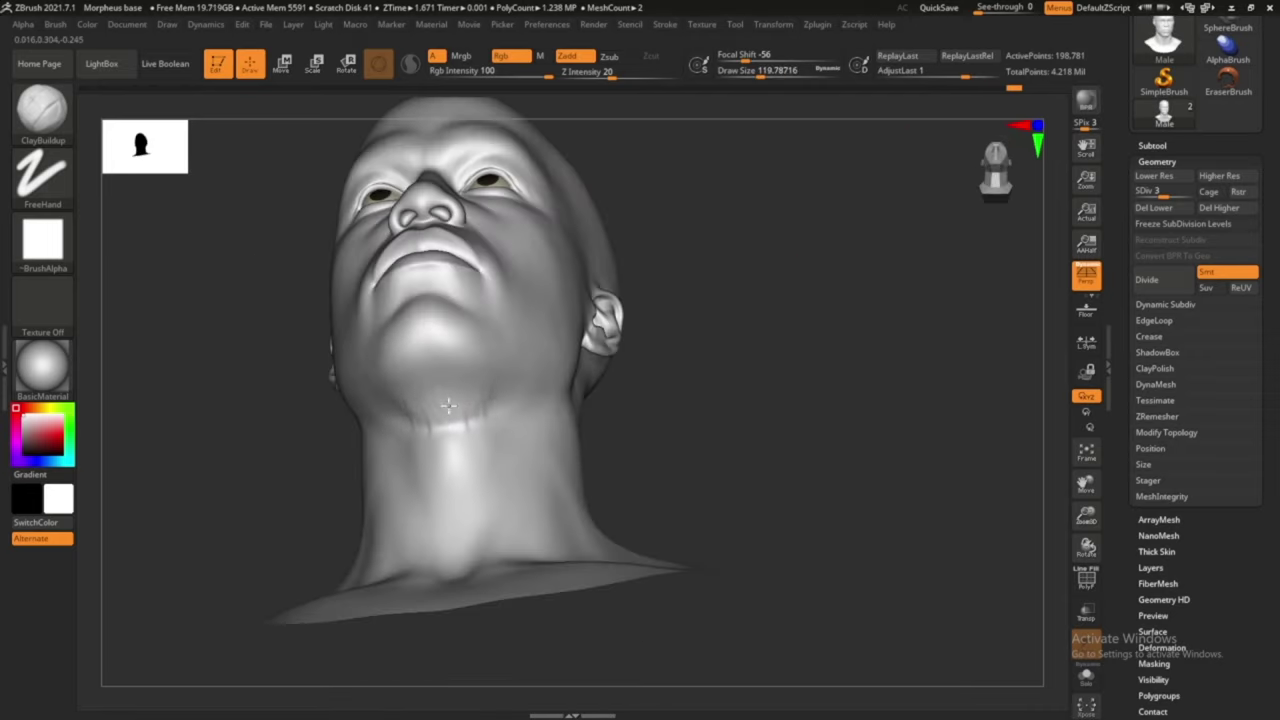
{"action": "mouse_move", "coordinate": [537, 414]}
{"action": "left_mouse_down", "text": "shift"}
{"action": "mouse_move", "coordinate": [743, 406]}
{"action": "mouse_move", "coordinate": [577, 437]}
{"action": "mouse_move", "coordinate": [838, 391]}
{"action": "mouse_move", "coordinate": [849, 346]}
{"action": "mouse_move", "coordinate": [929, 380]}
{"action": "mouse_move", "coordinate": [914, 363]}
{"action": "left_mouse_up", "text": "shift"}
{"action": "key", "text": "d"}
{"action": "key", "text": "d"}
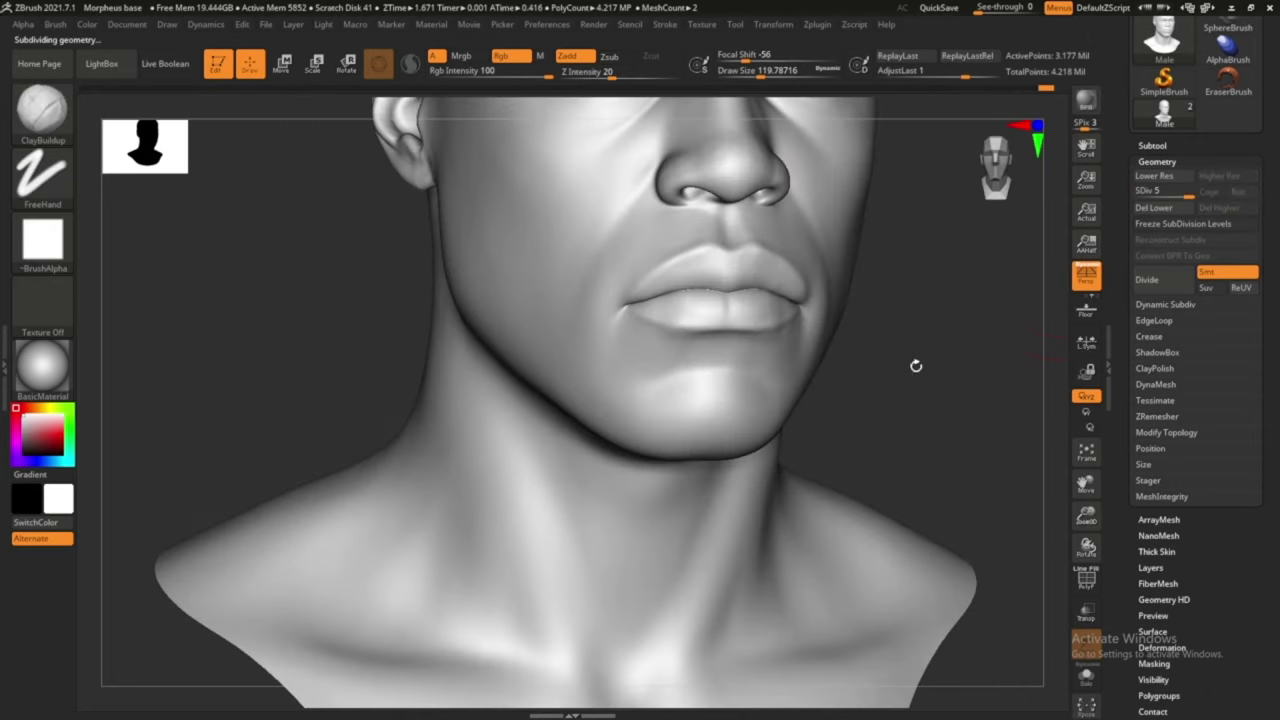
{"action": "left_click", "coordinate": [1163, 224]}
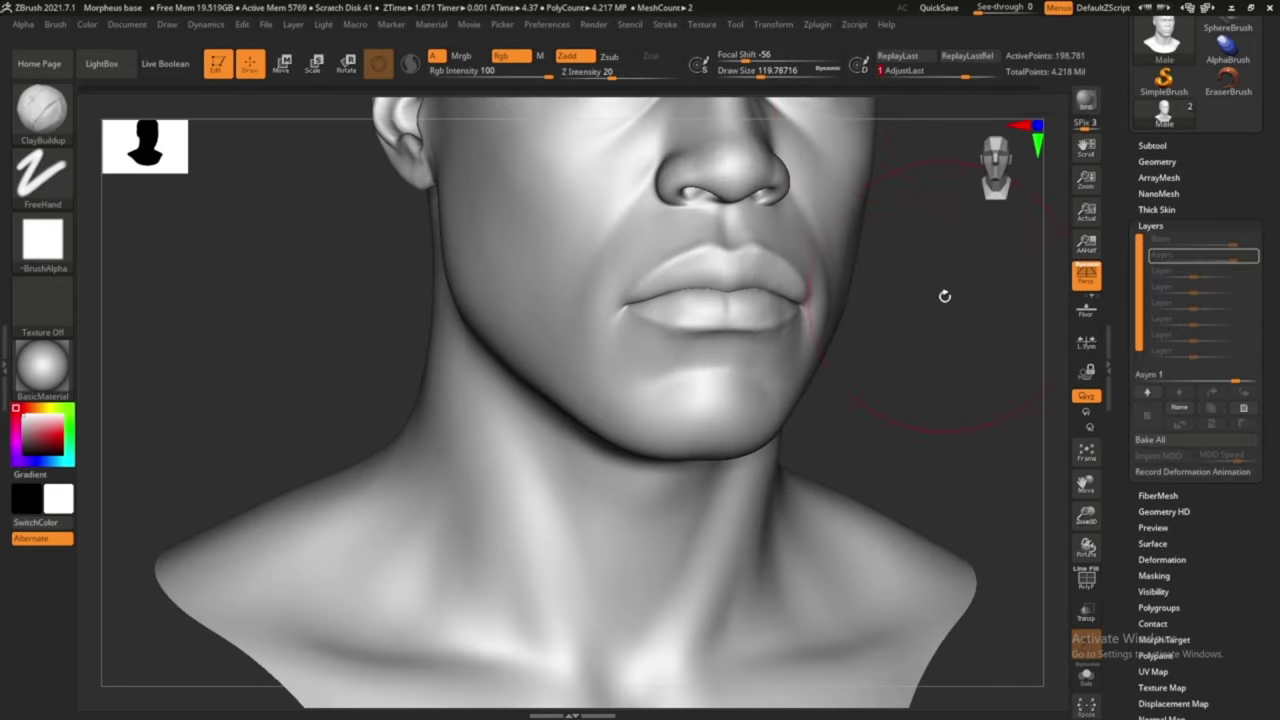
Shrink the brush, frame the face and eyes, and pick the WWStandard brush
{"action": "key", "text": "bracketleft"}
{"action": "key", "text": "bracketleft"}
{"action": "key", "text": "bracketleft"}
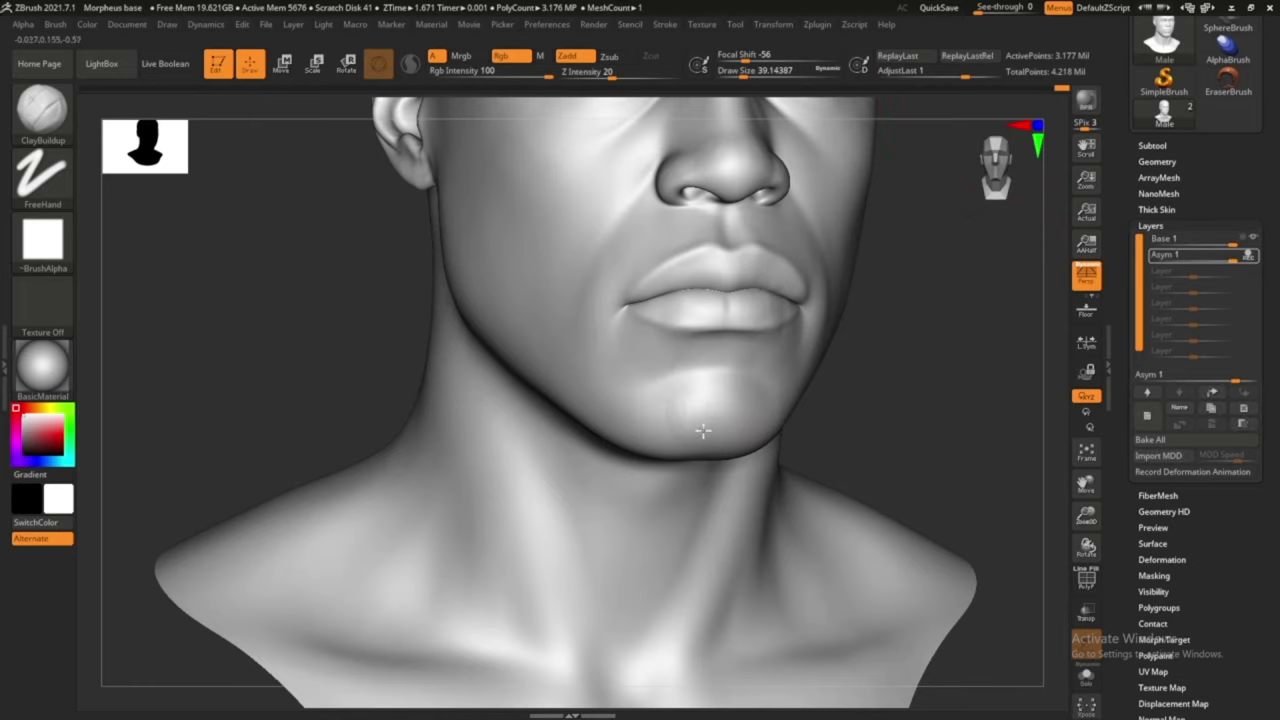
{"action": "left_click_drag", "start_coordinate": [897, 424], "coordinate": [931, 353], "text": "alt"}
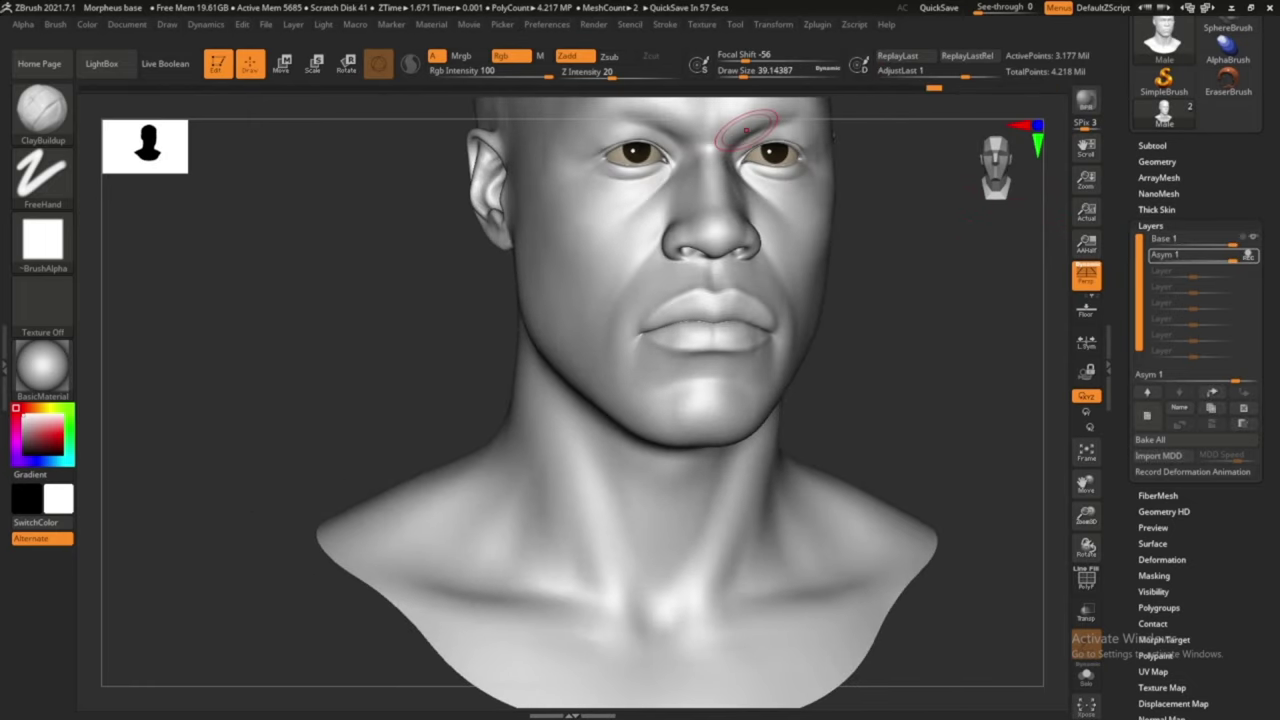
{"action": "right_click_drag", "start_coordinate": [745, 130], "coordinate": [754, 278], "text": "ctrl"}
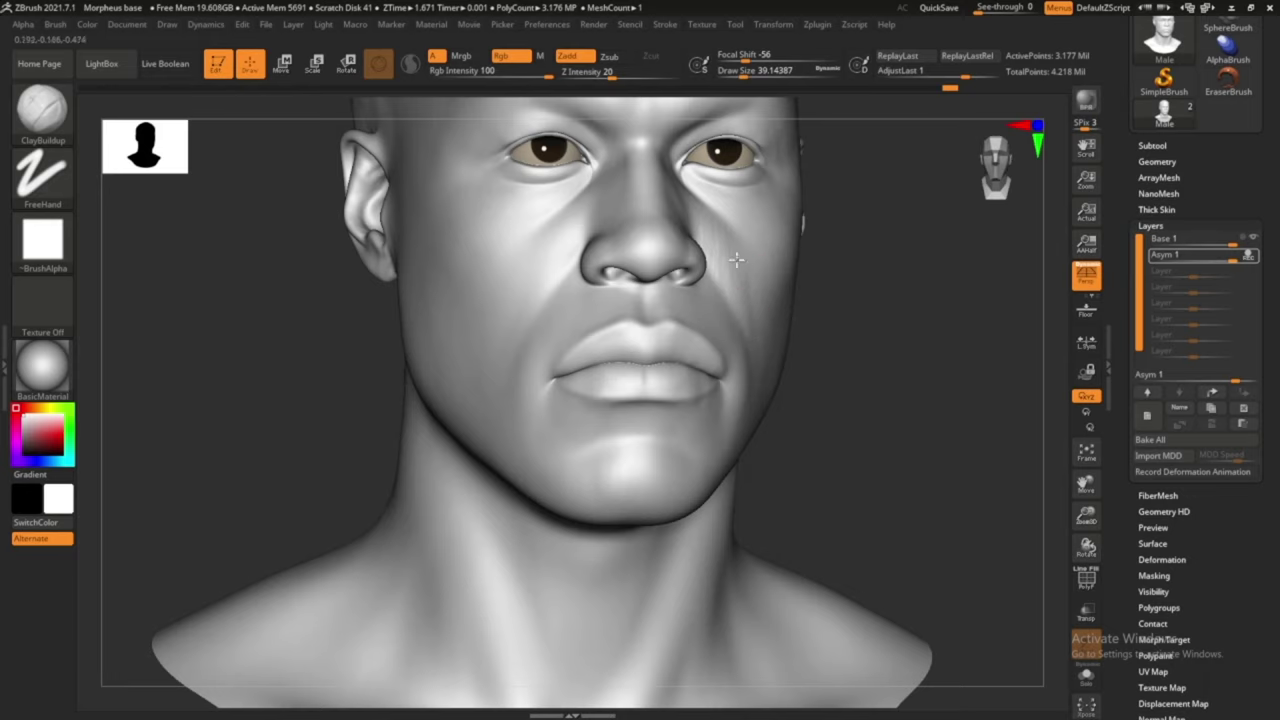
{"action": "key", "text": "f"}
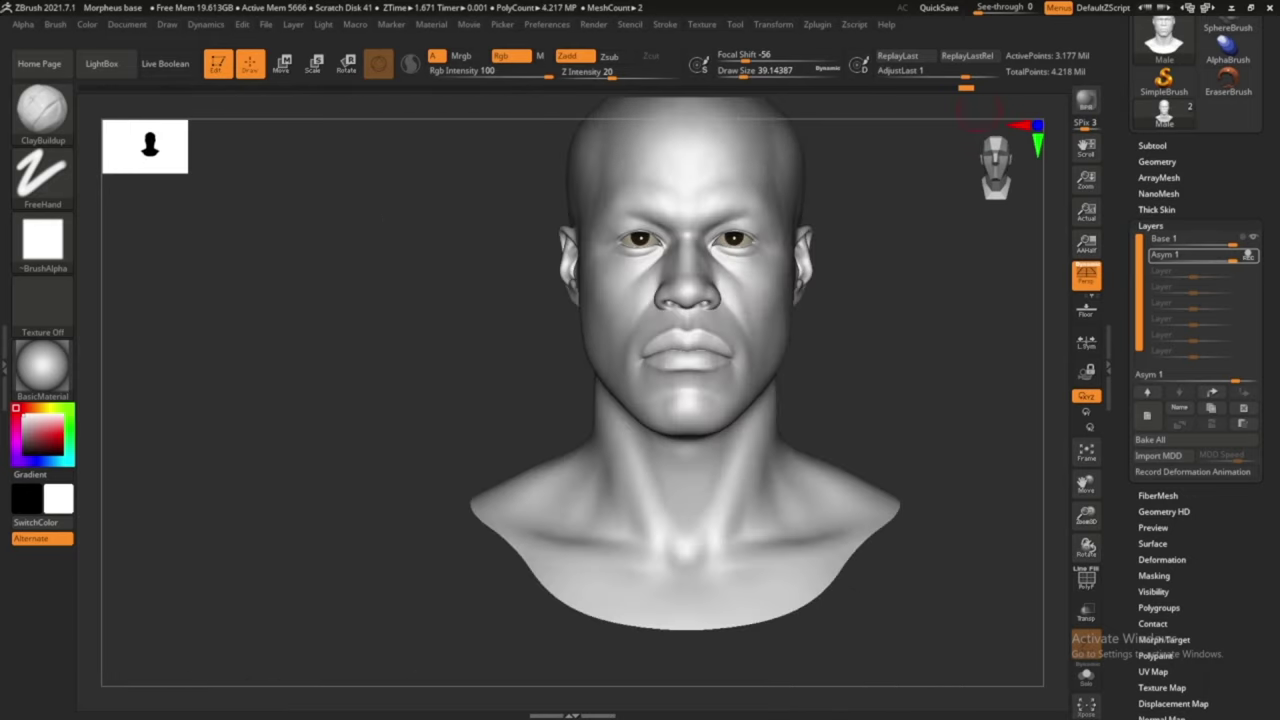
{"action": "mouse_move", "coordinate": [900, 360]}
{"action": "left_mouse_down"}
{"action": "mouse_move", "coordinate": [960, 363]}
{"action": "mouse_move", "coordinate": [960, 420]}
{"action": "left_mouse_up"}
{"action": "key", "text": "b"}
{"action": "left_click", "coordinate": [647, 410]}
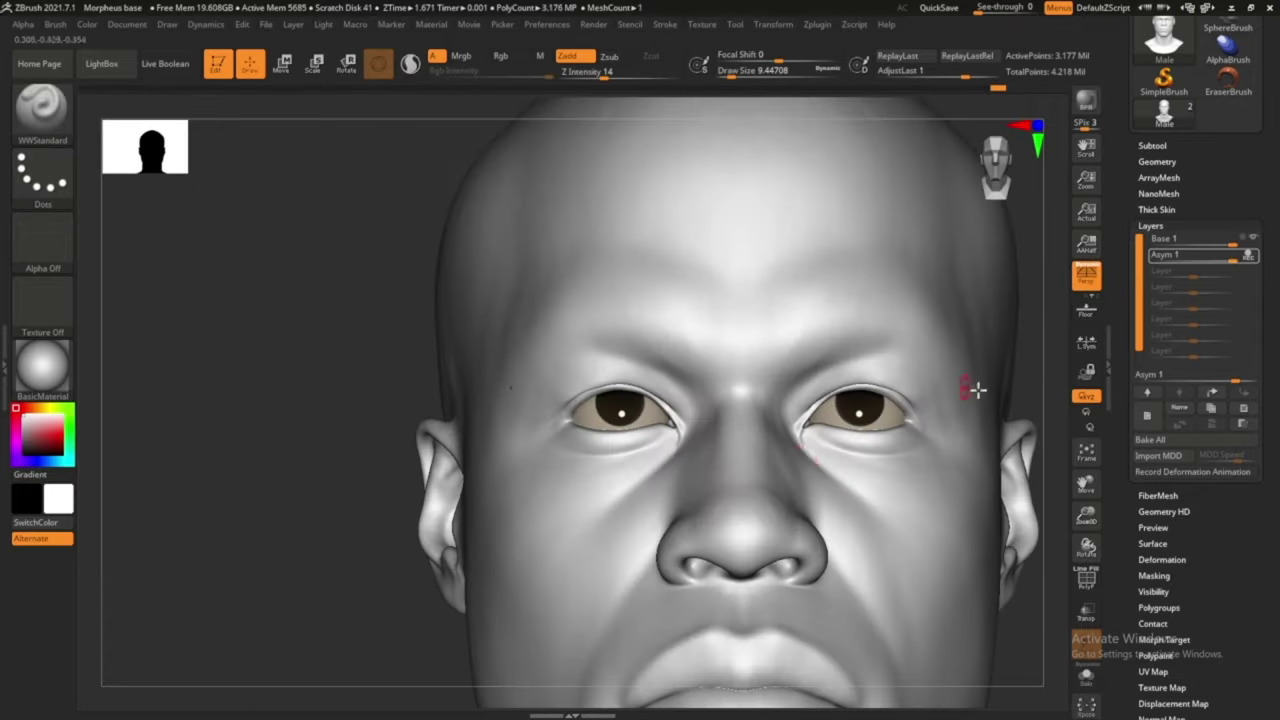
{"action": "mouse_move", "coordinate": [971, 386]}
{"action": "left_mouse_down", "text": "alt"}
{"action": "mouse_move", "coordinate": [985, 538]}
{"action": "mouse_move", "coordinate": [893, 468]}
{"action": "left_mouse_up", "text": "alt"}
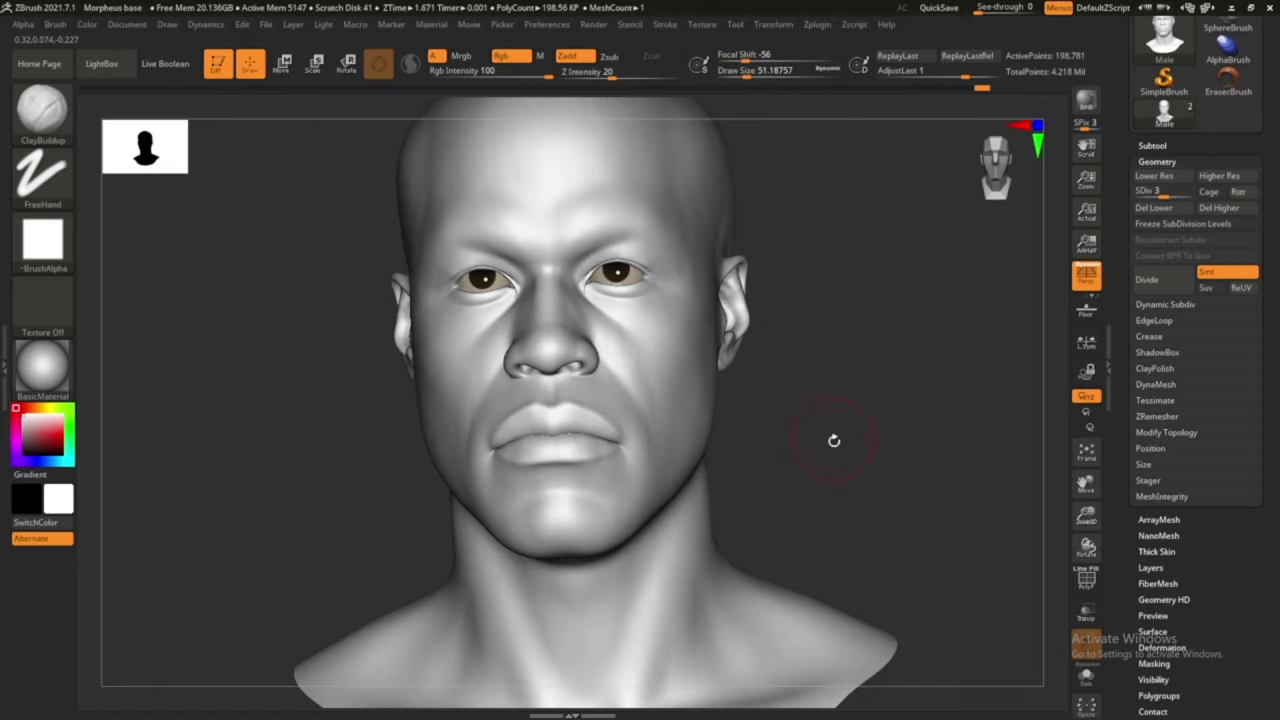
Load the Move Topological brush and view the head in left and right profiles
{"action": "left_click_drag", "start_coordinate": [832, 440], "coordinate": [817, 458]}
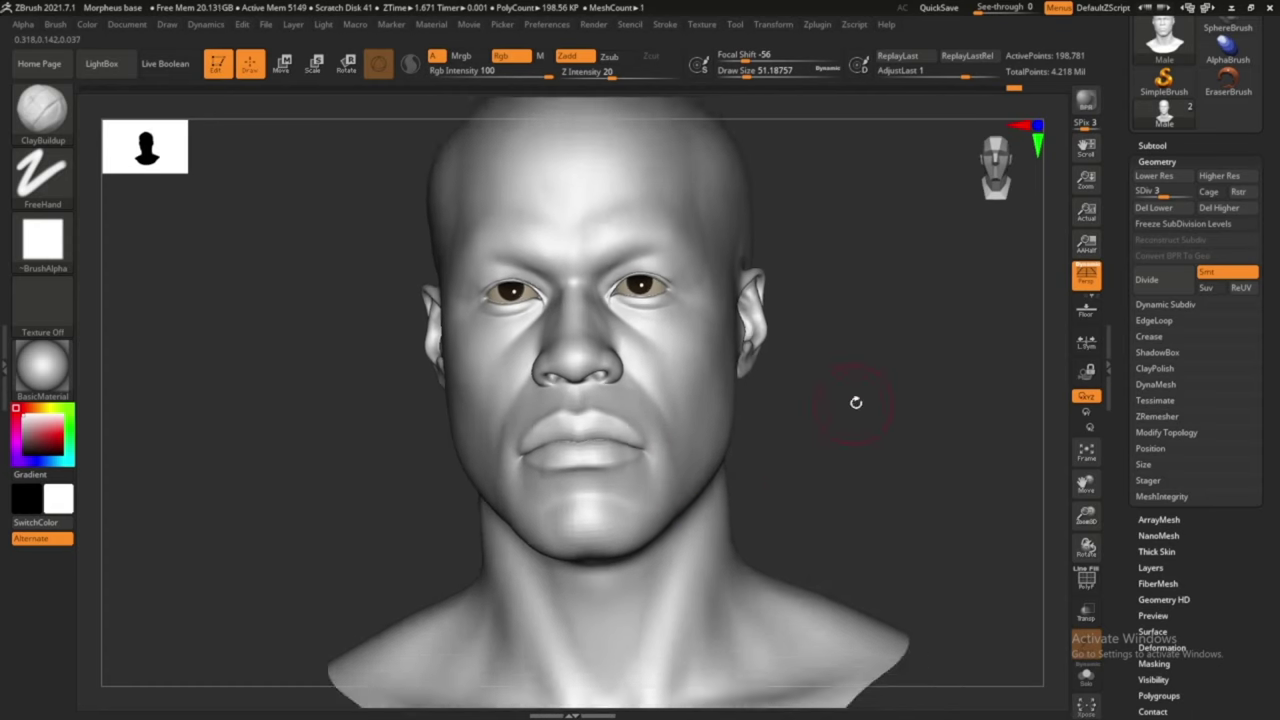
{"action": "key", "text": "b"}
{"action": "key", "text": "m"}
{"action": "key", "text": "t"}
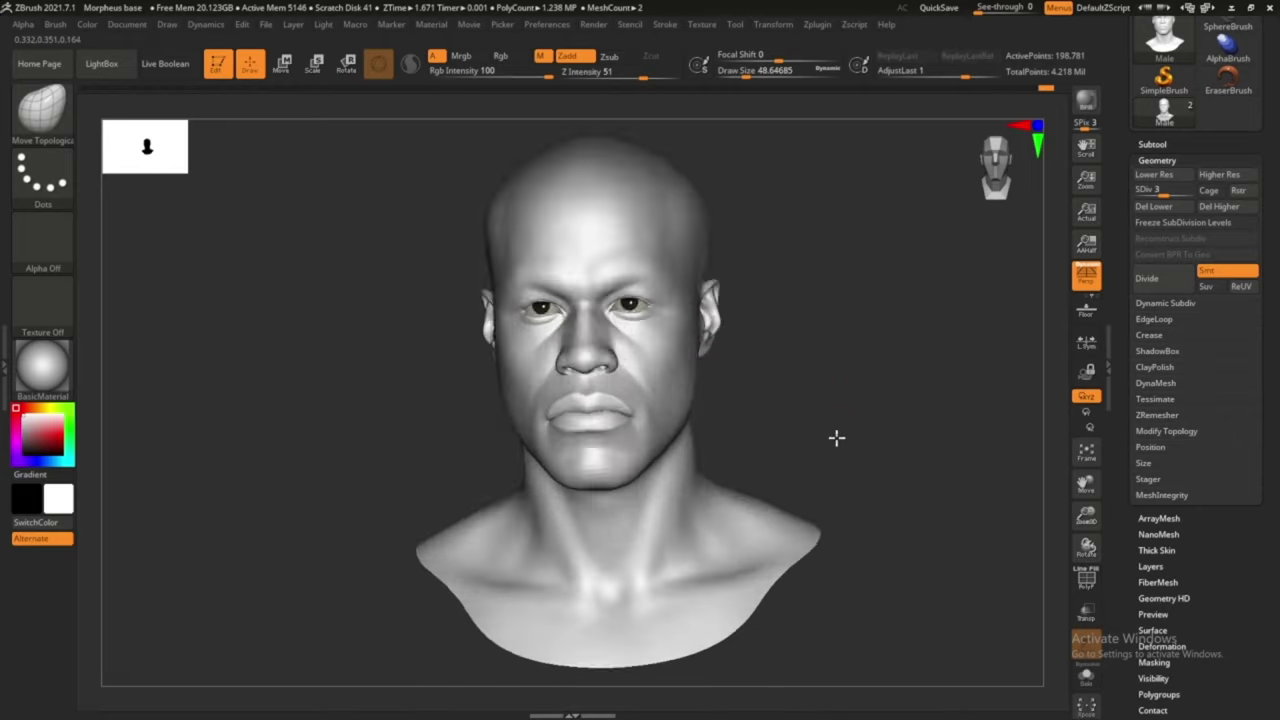
{"action": "left_click_drag", "start_coordinate": [837, 437], "coordinate": [614, 130]}
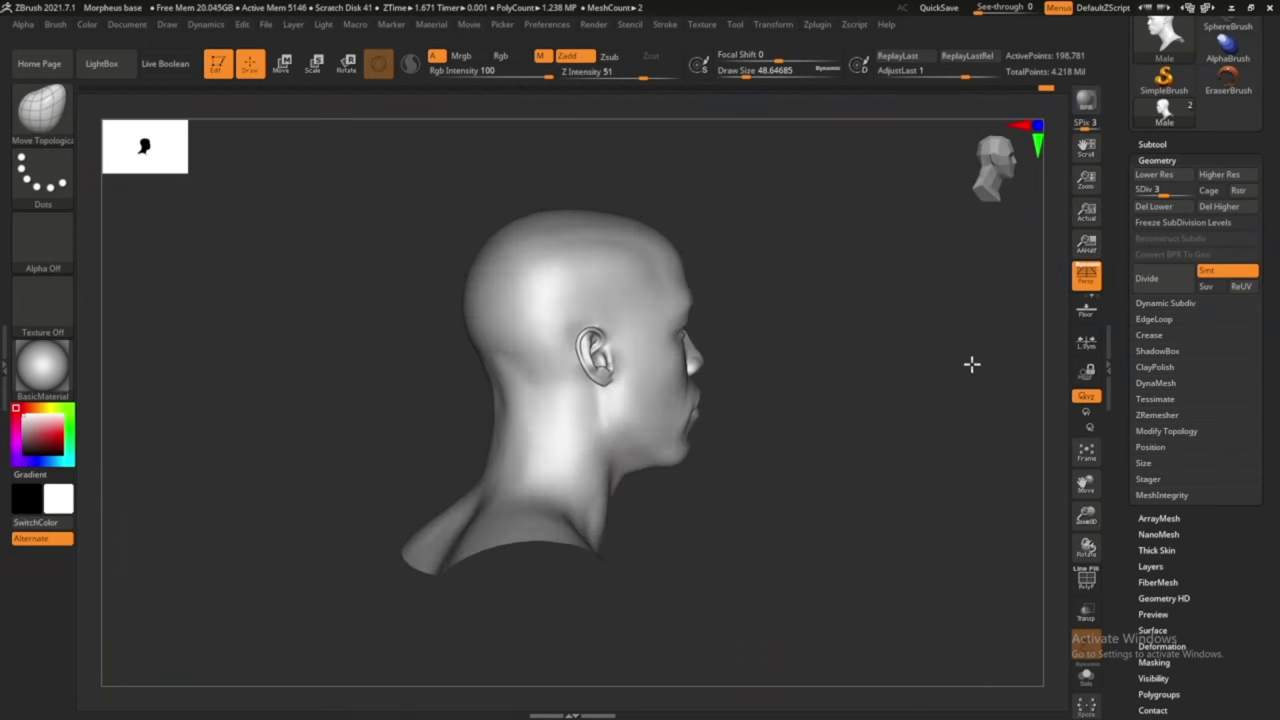
{"action": "mouse_move", "coordinate": [971, 363]}
{"action": "left_mouse_down", "text": "alt"}
{"action": "mouse_move", "coordinate": [954, 389]}
{"action": "mouse_move", "coordinate": [931, 331]}
{"action": "left_mouse_up", "text": "alt"}
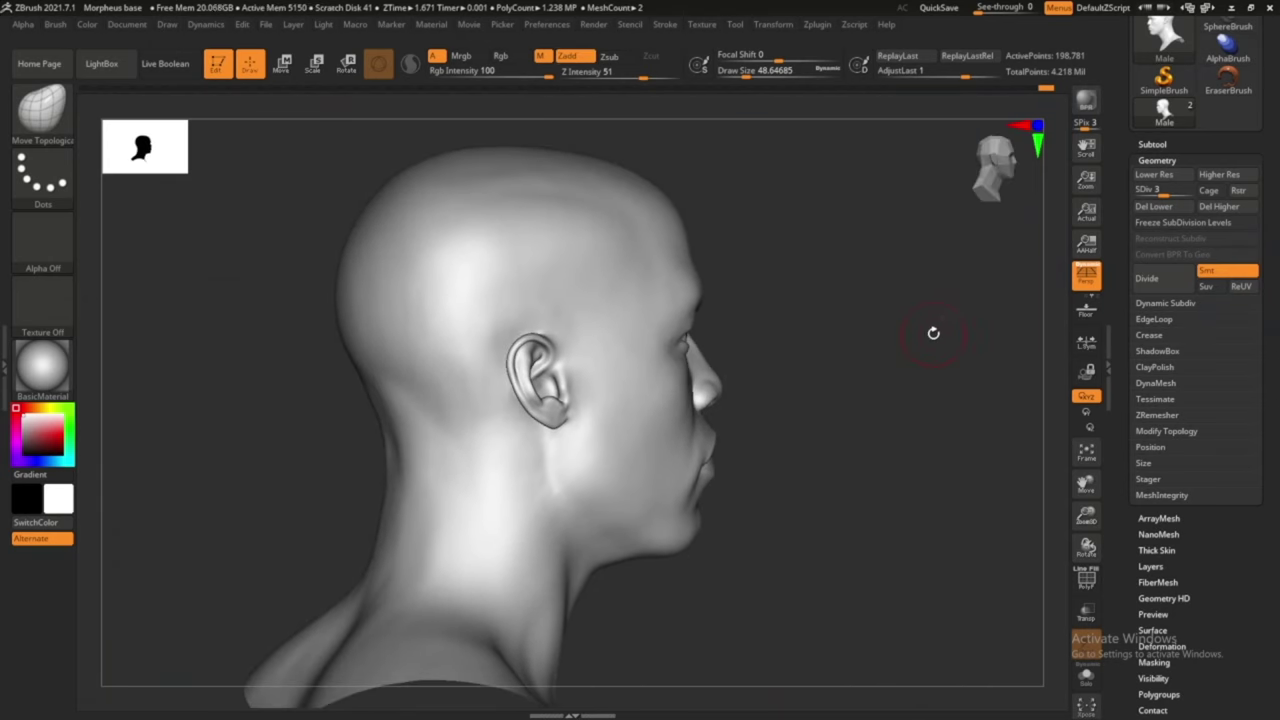
Enlarge the brush to about 158 and drop the head to subdivision level 1
{"action": "key", "text": "shift+d"}
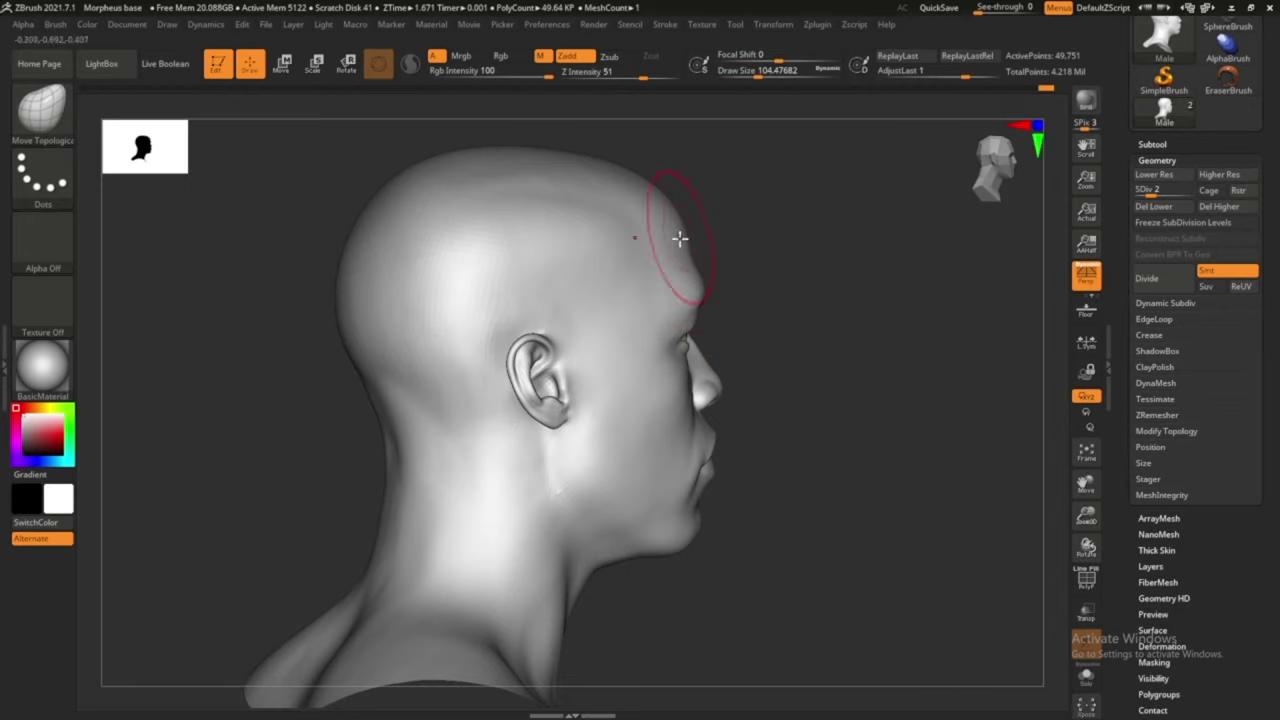
{"action": "left_click_drag", "start_coordinate": [950, 380], "coordinate": [931, 329], "text": "shift"}
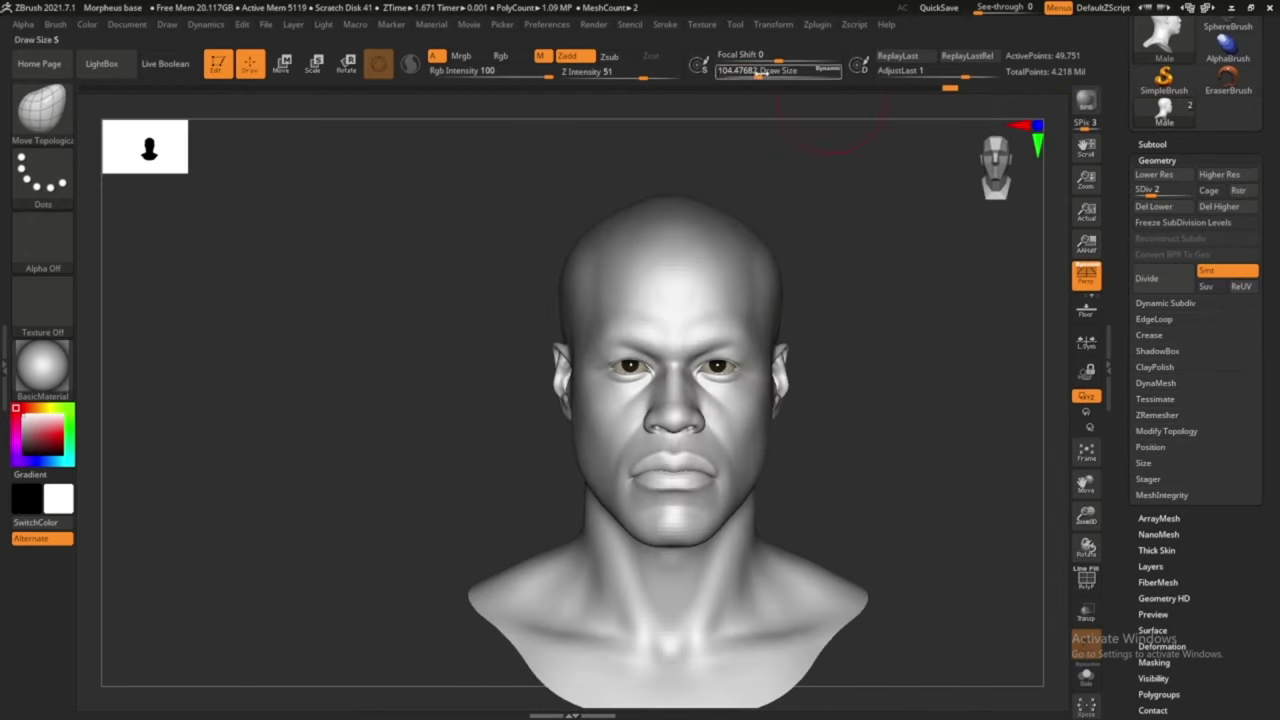
{"action": "left_click_drag", "start_coordinate": [760, 72], "coordinate": [784, 273]}
{"action": "mouse_move", "coordinate": [884, 355]}
{"action": "left_mouse_down"}
{"action": "mouse_move", "coordinate": [863, 329]}
{"action": "mouse_move", "coordinate": [946, 320]}
{"action": "mouse_move", "coordinate": [651, 537]}
{"action": "mouse_move", "coordinate": [809, 421]}
{"action": "left_mouse_up"}
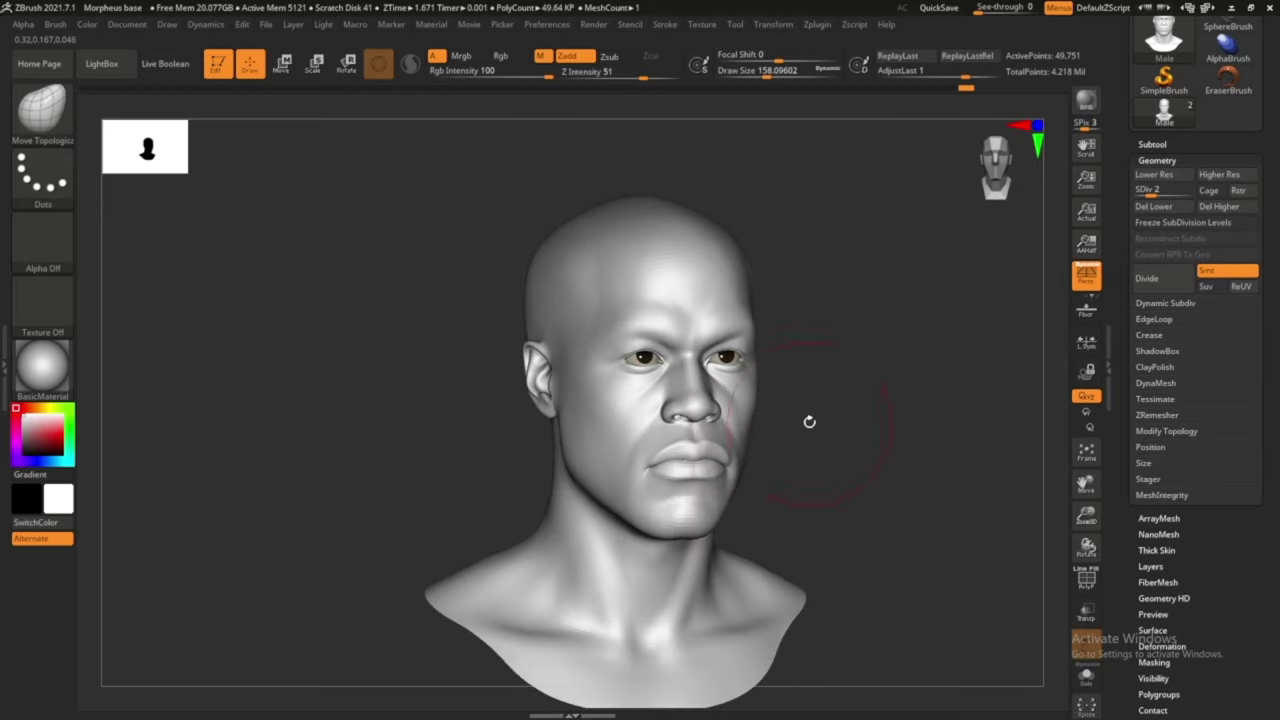
{"action": "key", "text": "d"}
{"action": "key", "text": "d"}
{"action": "key", "text": "d"}
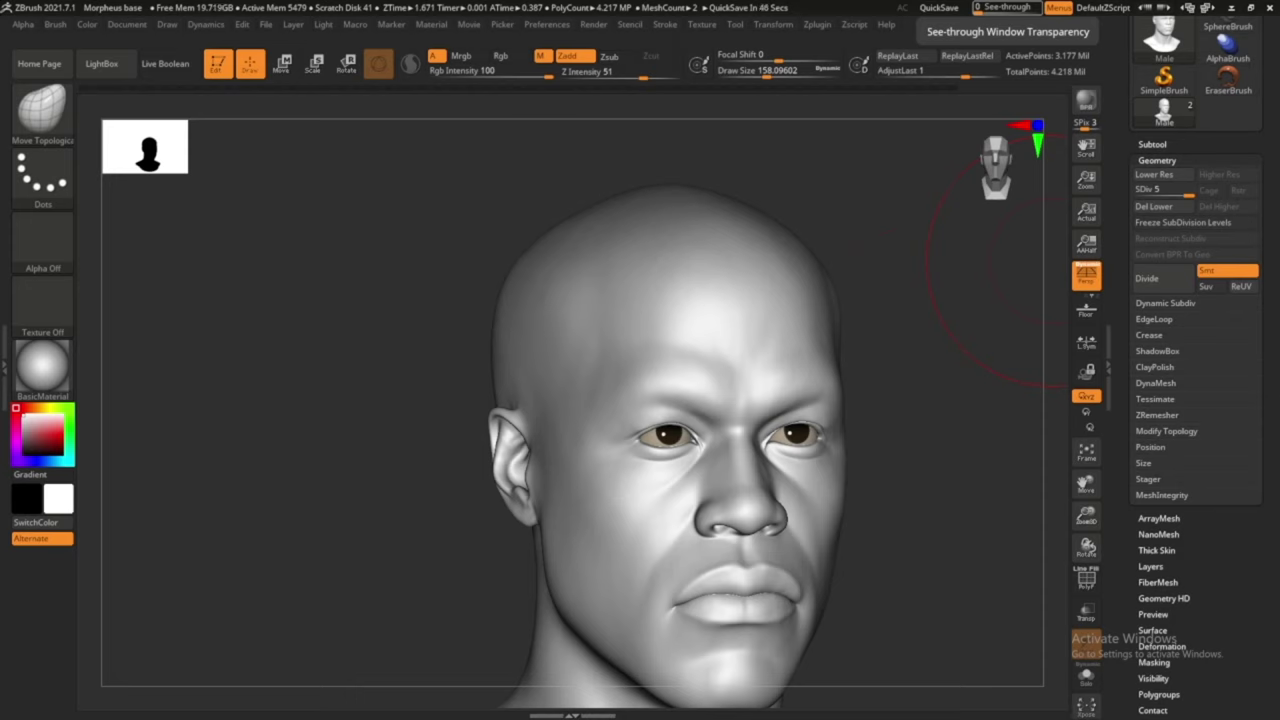
{"action": "key", "text": "shift+d"}
{"action": "key", "text": "shift+d"}
{"action": "key", "text": "shift+d"}
Zoom in on the eyes, raise the mesh to its highest subdivision, then drop to level 2
{"action": "left_click_drag", "start_coordinate": [560, 420], "coordinate": [690, 213]}
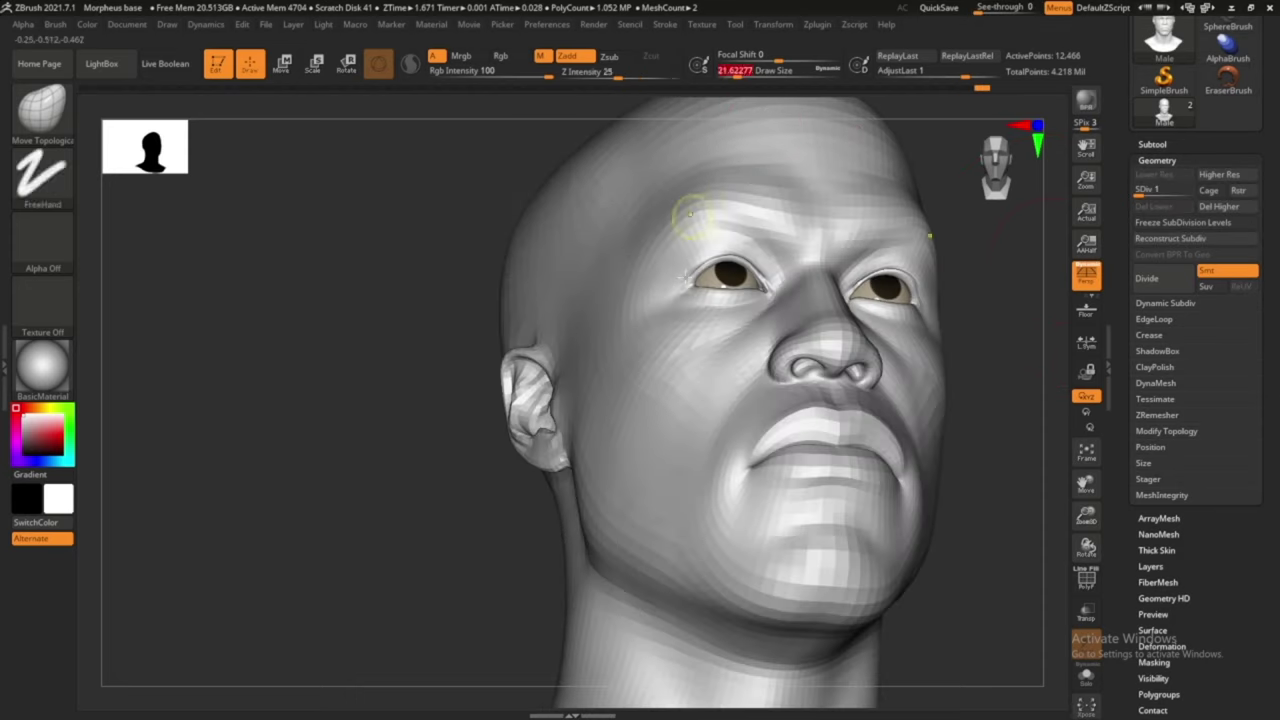
{"action": "right_click_drag", "start_coordinate": [690, 213], "coordinate": [757, 366], "text": "ctrl"}
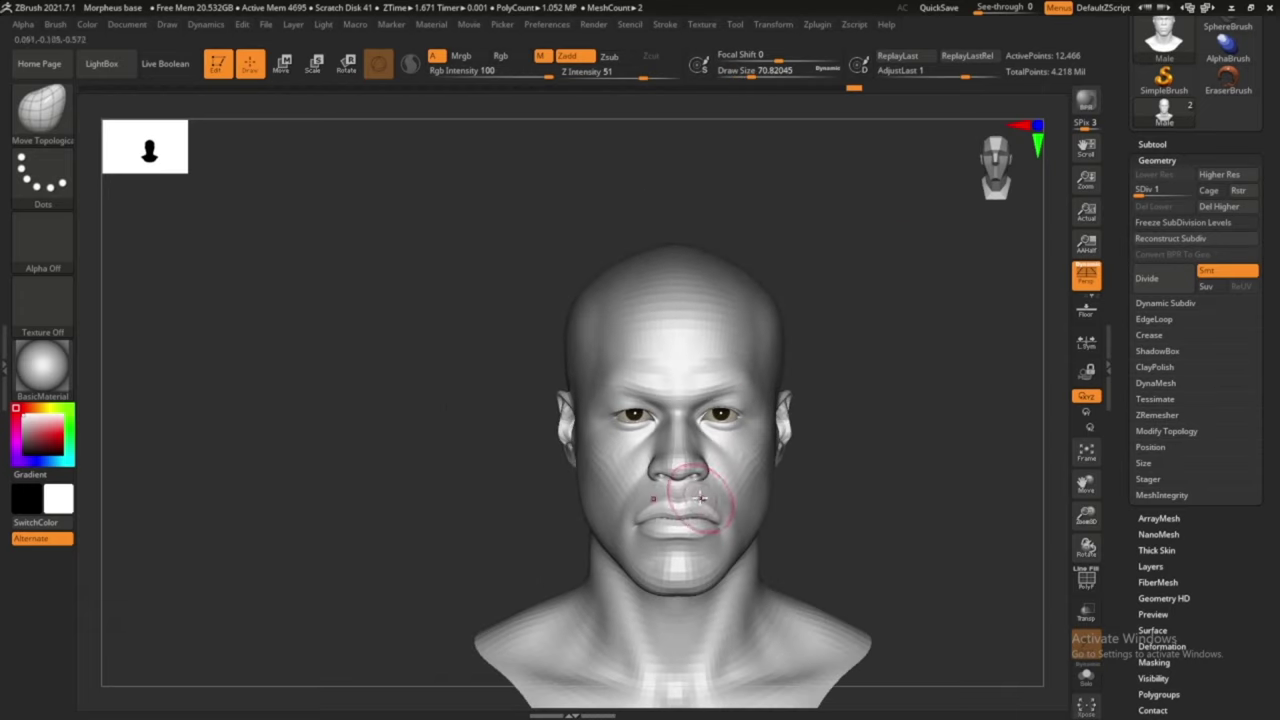
{"action": "right_click_drag", "start_coordinate": [906, 423], "coordinate": [738, 385], "text": "alt"}
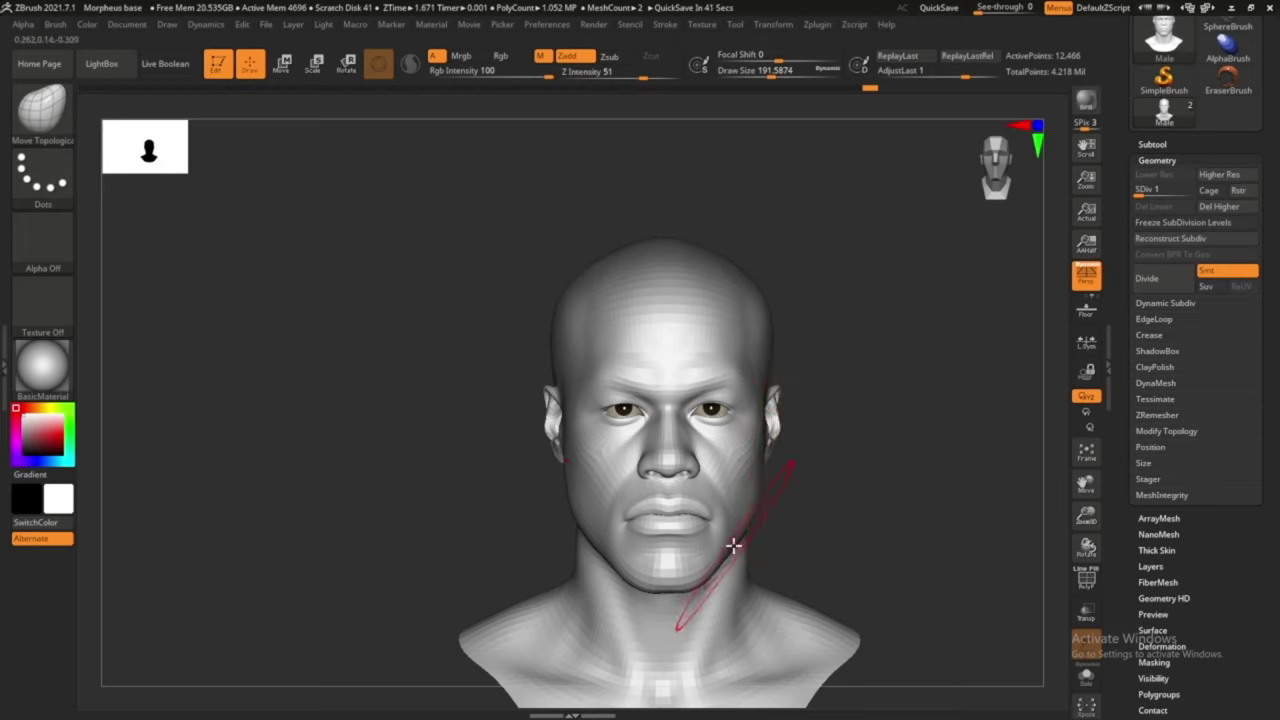
{"action": "key", "text": "ctrl+d"}
{"action": "key", "text": "ctrl+d"}
{"action": "key", "text": "ctrl+d"}
{"action": "left_click_drag", "start_coordinate": [720, 490], "coordinate": [843, 472]}
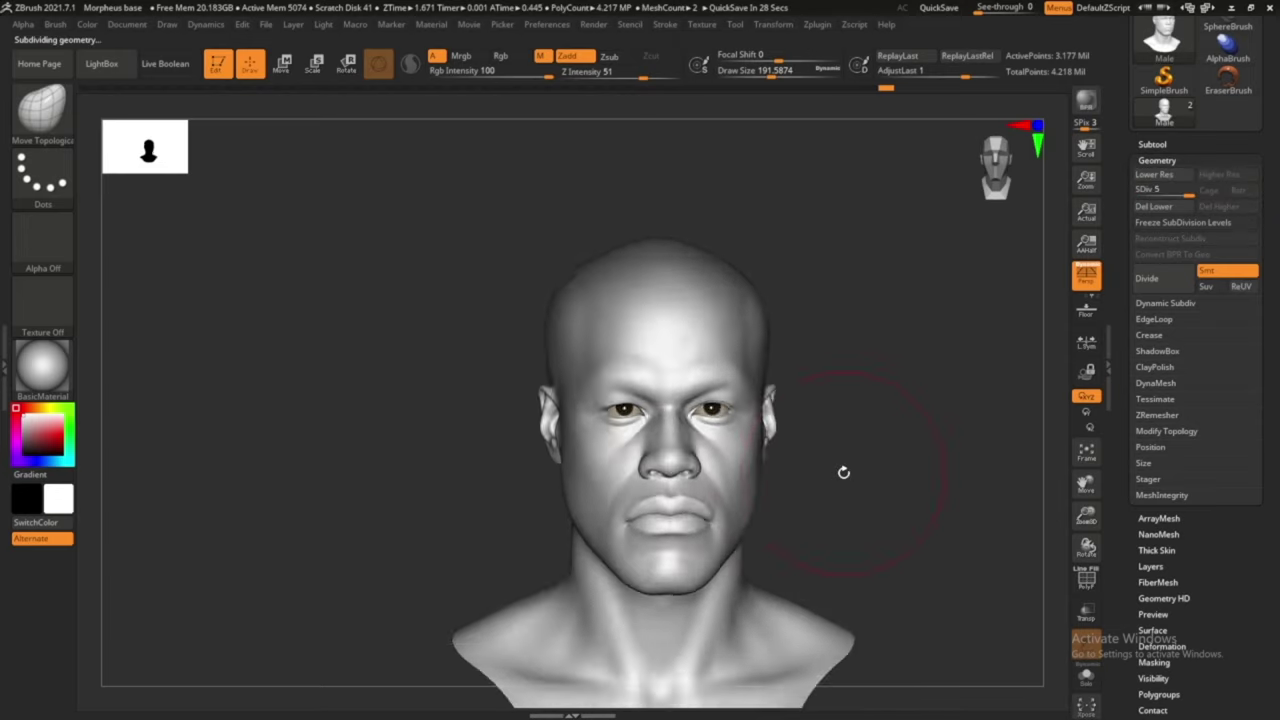
{"action": "key", "text": "shift+d"}
{"action": "key", "text": "shift+d"}
{"action": "key", "text": "shift+d"}
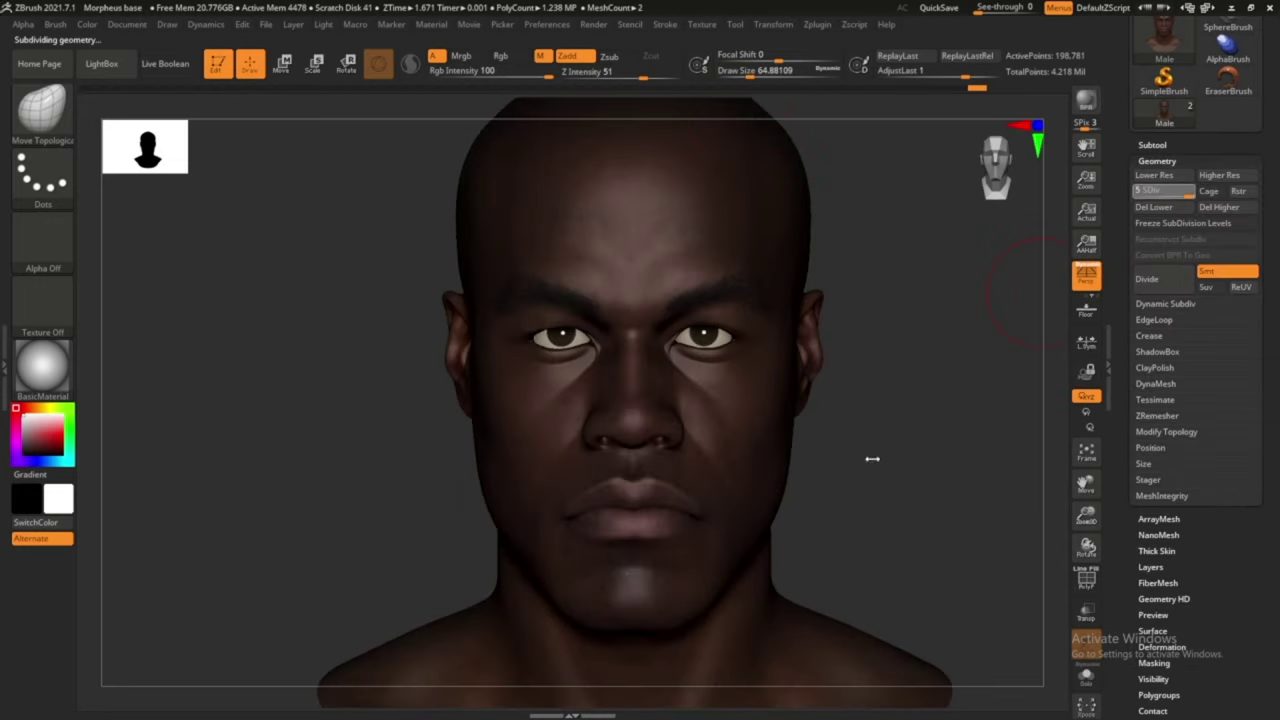
Nudge the ear and back of the head into shape from both profiles
{"action": "mouse_move", "coordinate": [872, 458]}
{"action": "left_mouse_down"}
{"action": "mouse_move", "coordinate": [891, 443]}
{"action": "mouse_move", "coordinate": [848, 457]}
{"action": "mouse_move", "coordinate": [911, 471]}
{"action": "left_mouse_up"}
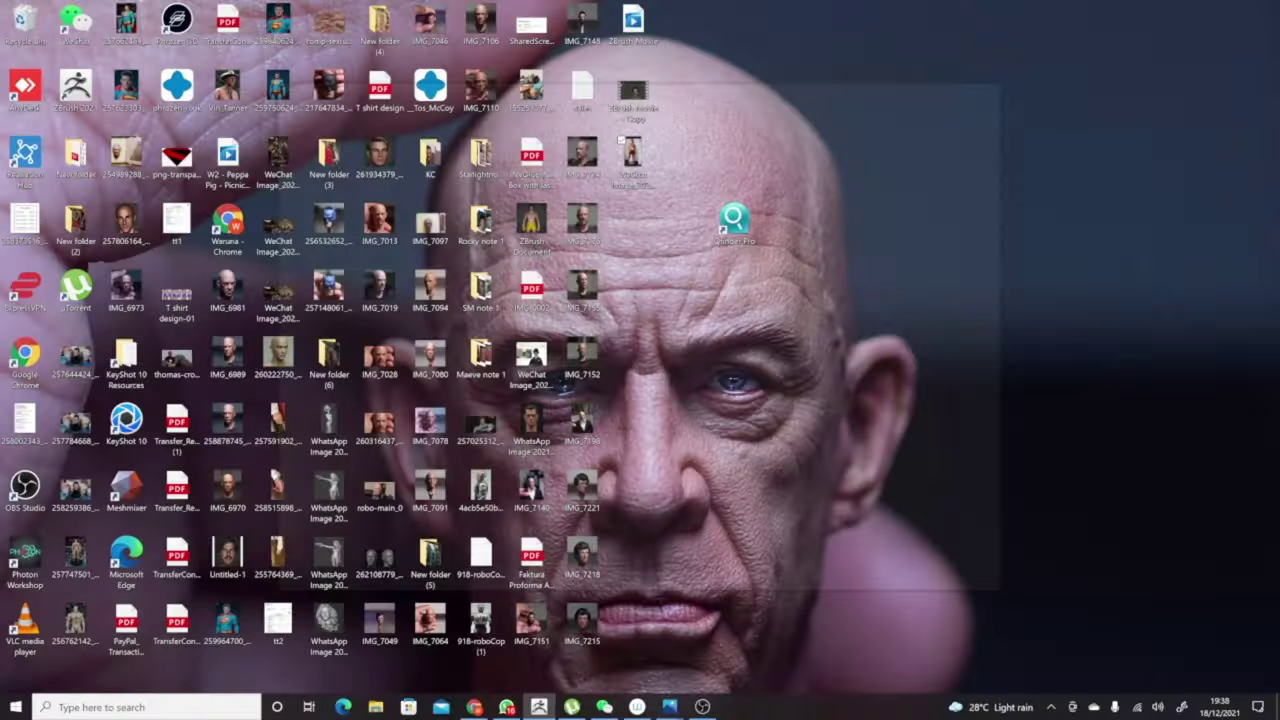
{"action": "mouse_move", "coordinate": [943, 491]}
{"action": "left_mouse_down"}
{"action": "mouse_move", "coordinate": [929, 491]}
{"action": "mouse_move", "coordinate": [846, 103]}
{"action": "left_mouse_up"}
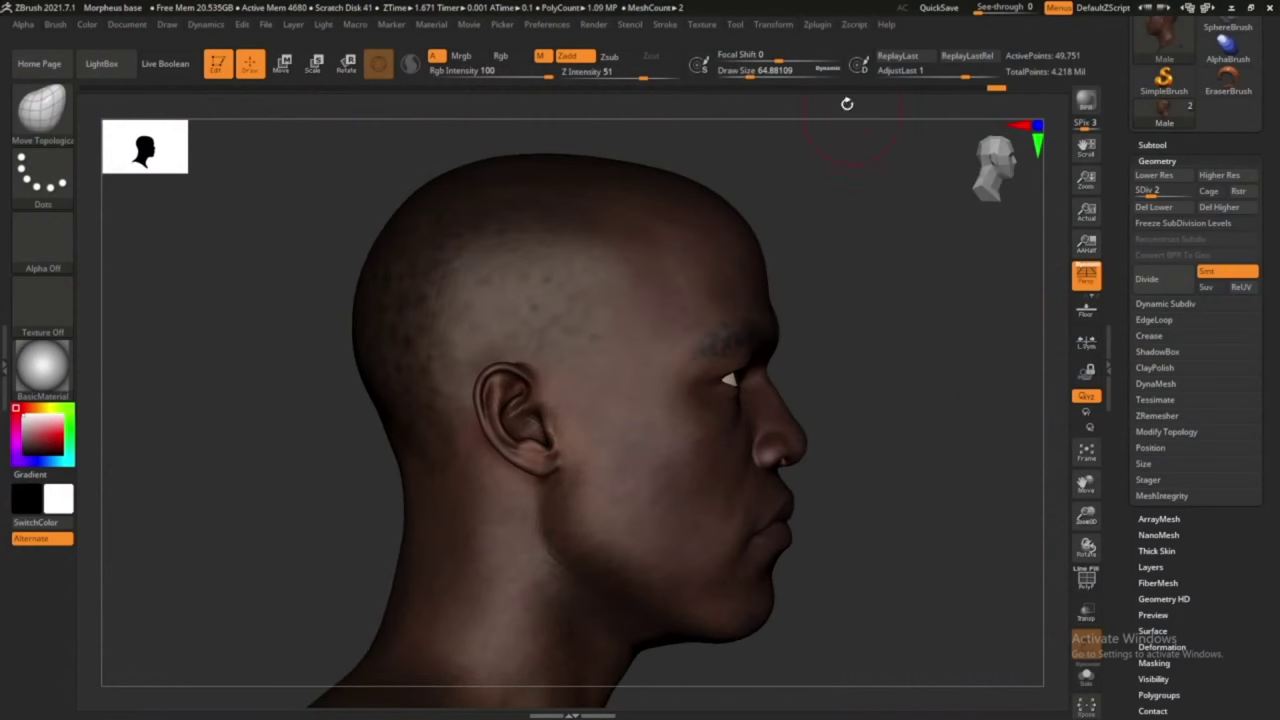
{"action": "left_click_drag", "start_coordinate": [545, 405], "coordinate": [514, 409]}
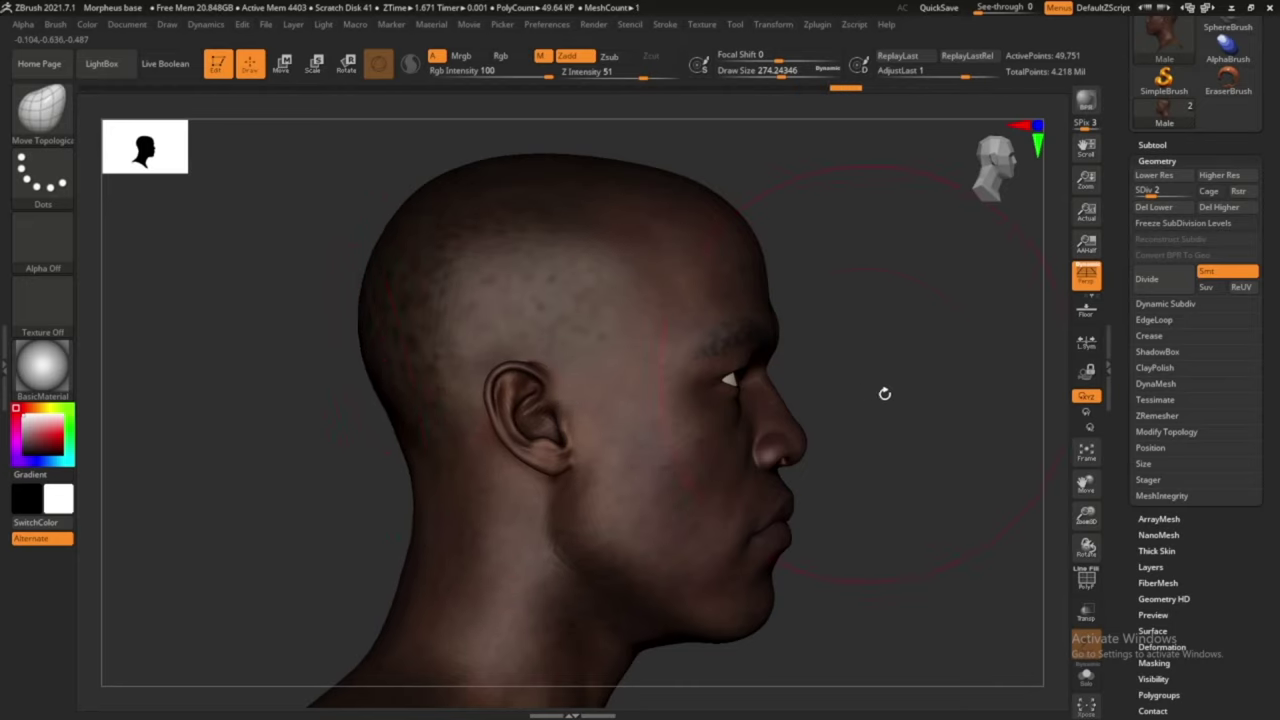
{"action": "left_click_drag", "start_coordinate": [828, 134], "coordinate": [866, 491]}
{"action": "left_click_drag", "start_coordinate": [851, 553], "coordinate": [1020, 503], "text": "shift"}
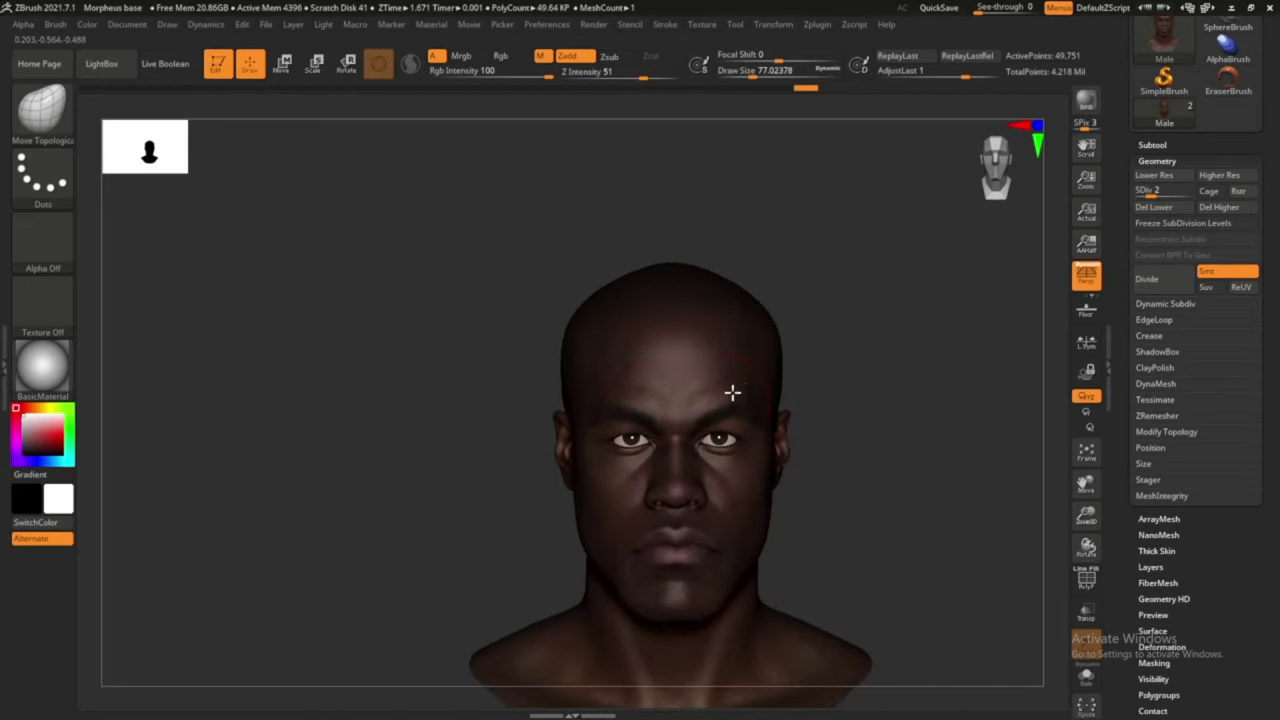
Raise the head to subdivision level 5 and expand the Displacement Map settings
{"action": "left_click_drag", "start_coordinate": [871, 363], "coordinate": [741, 410]}
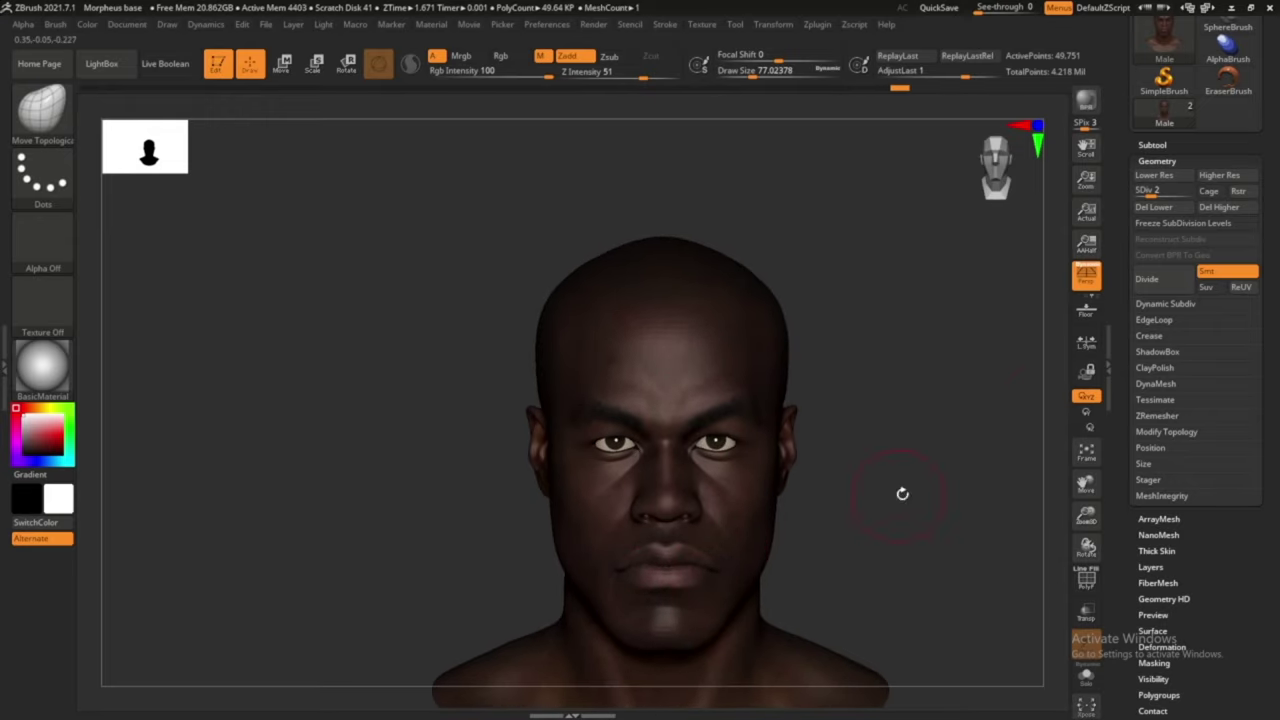
{"action": "key", "text": "ctrl+d"}
{"action": "key", "text": "ctrl+d"}
{"action": "key", "text": "ctrl+d"}
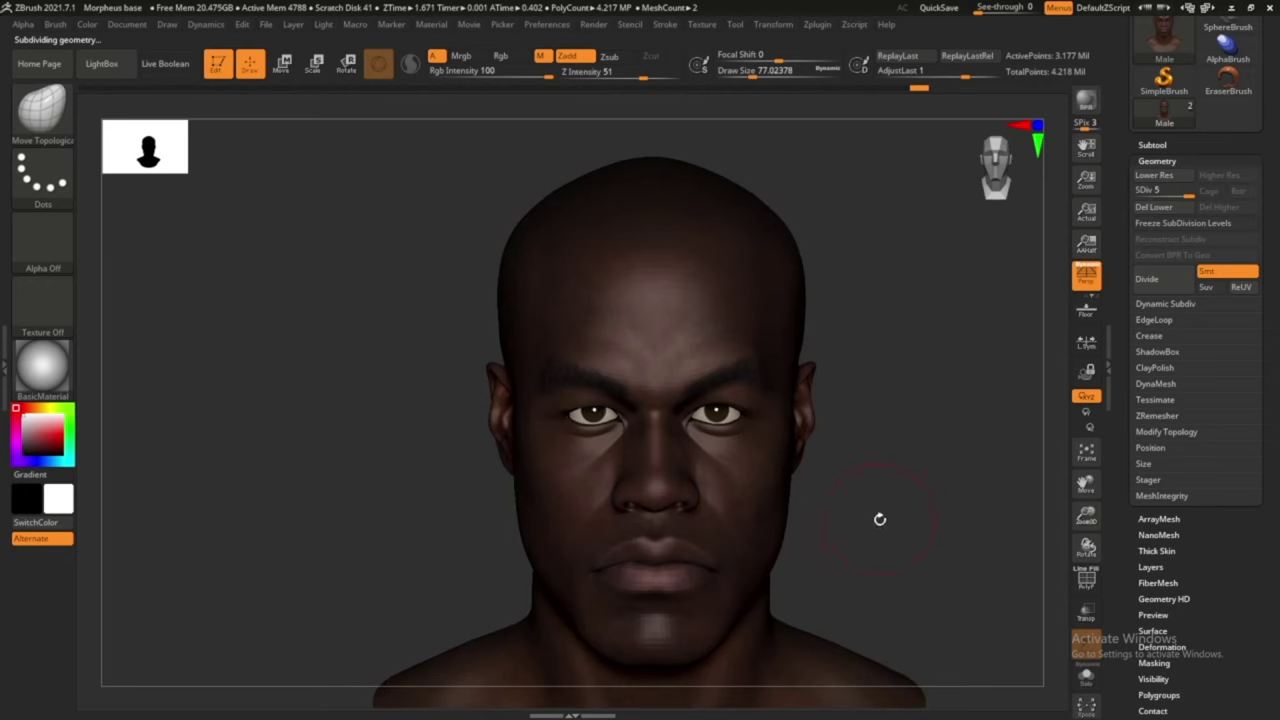
{"action": "mouse_move", "coordinate": [943, 514]}
{"action": "left_mouse_down"}
{"action": "mouse_move", "coordinate": [956, 527]}
{"action": "mouse_move", "coordinate": [902, 530]}
{"action": "left_mouse_up"}
{"action": "left_click", "coordinate": [1173, 567]}
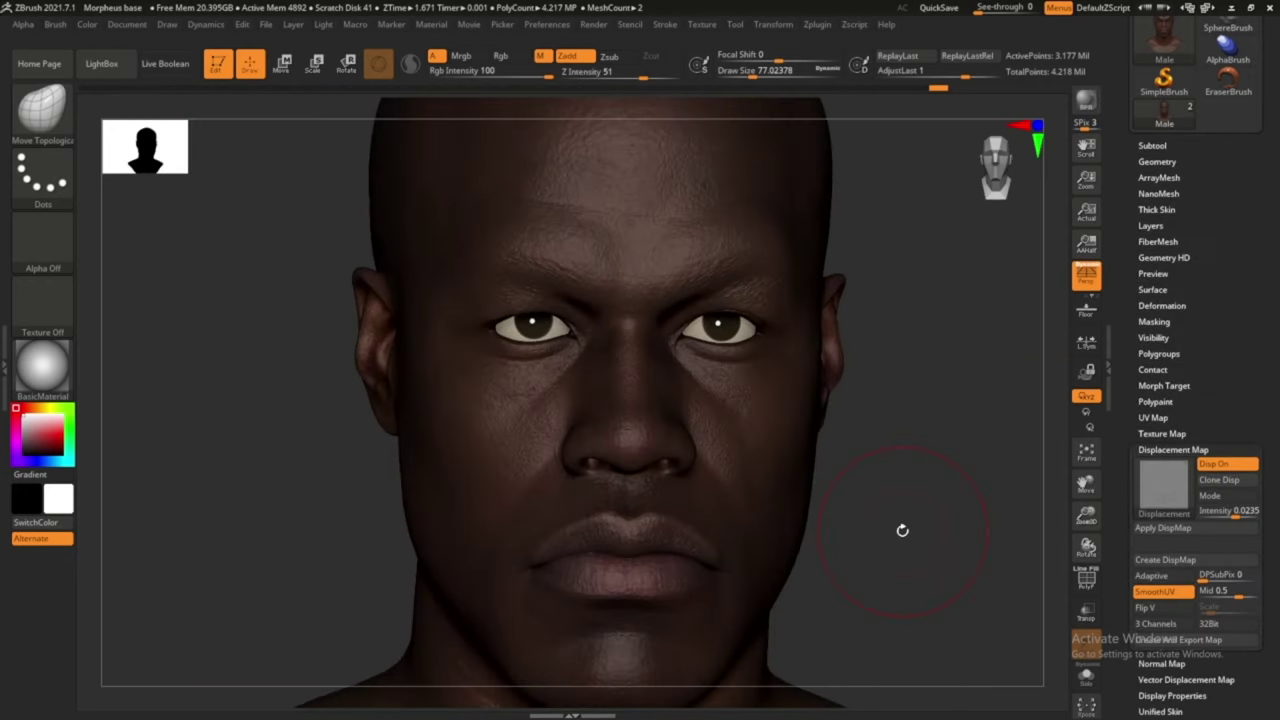
Check the Base 1, Asym 1 and Skin 1 layers, then frame the head from the front
{"action": "left_click", "coordinate": [1152, 225]}
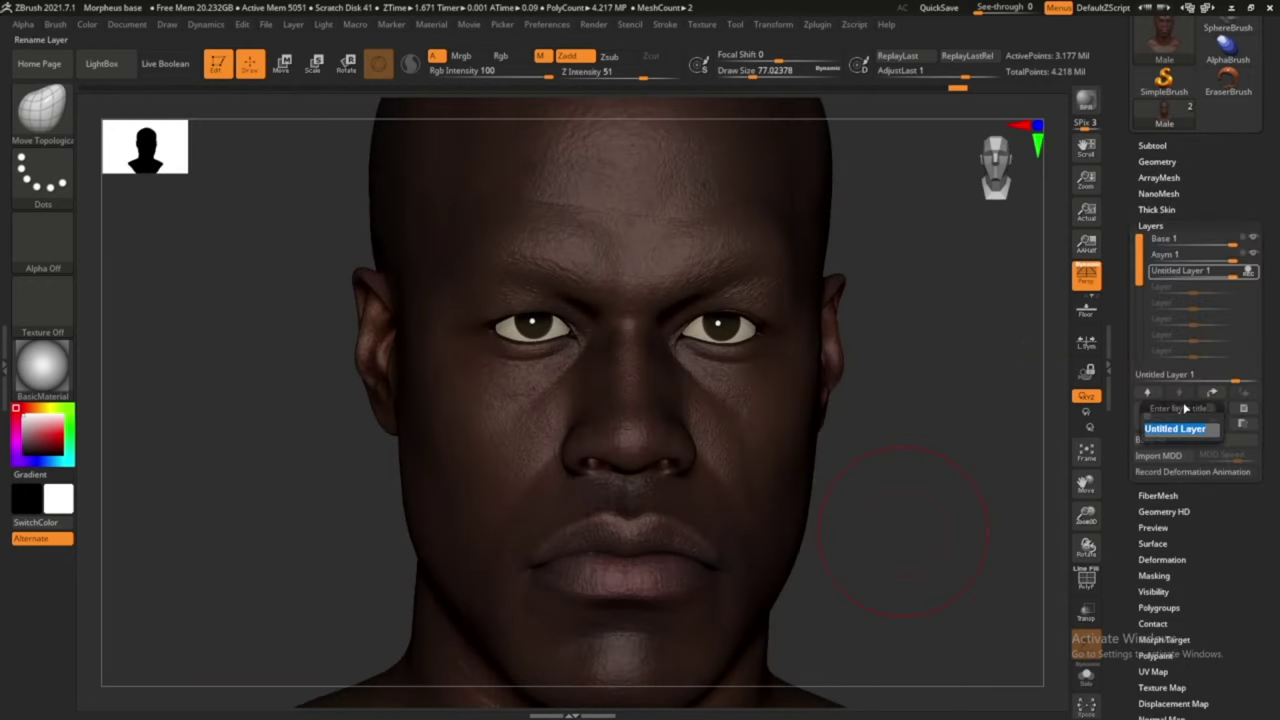
{"action": "left_click", "coordinate": [1152, 225]}
{"action": "left_click_drag", "start_coordinate": [934, 523], "coordinate": [919, 359], "text": "alt"}
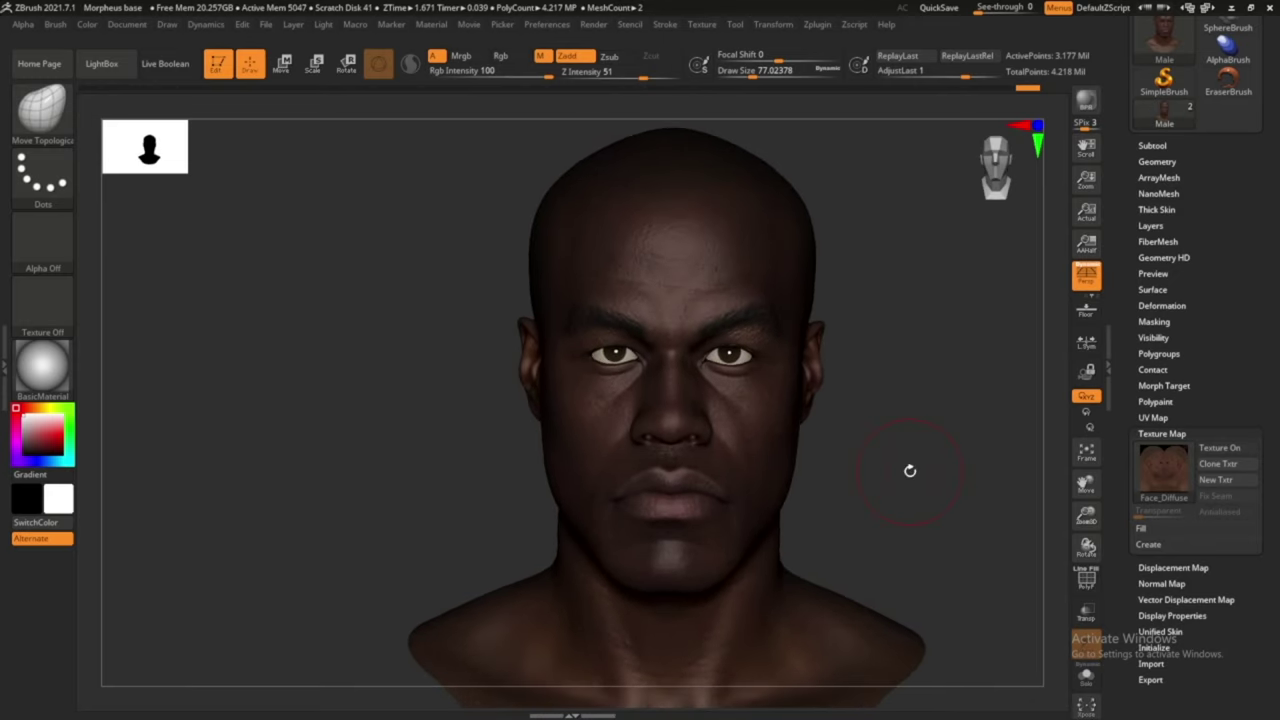
Lower the Polypaint Adjust Colors Intensity almost to zero so the head shows as grey clay
{"action": "left_click", "coordinate": [1156, 401]}
{"action": "left_click", "coordinate": [1195, 467]}
{"action": "left_click_drag", "start_coordinate": [740, 621], "coordinate": [782, 628]}
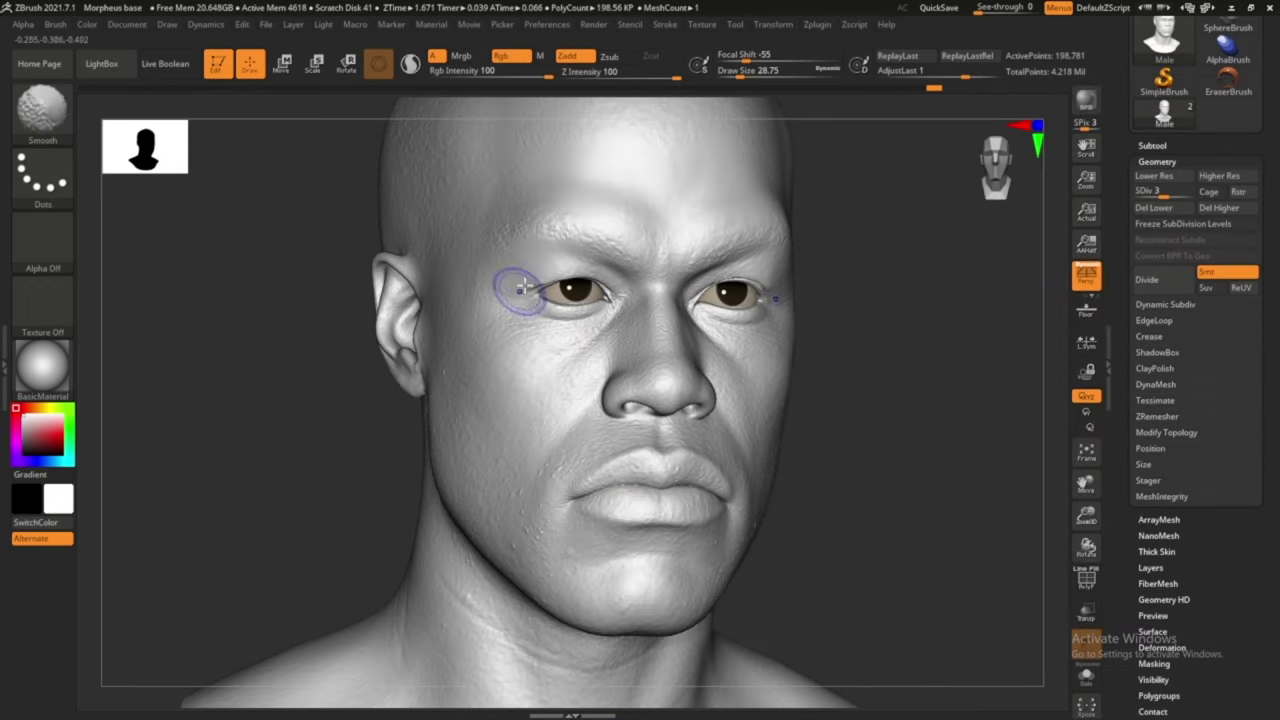
Raise the head back to subdivision level 5 and turn it to a three-quarter view
{"action": "key", "text": "ctrl+d"}
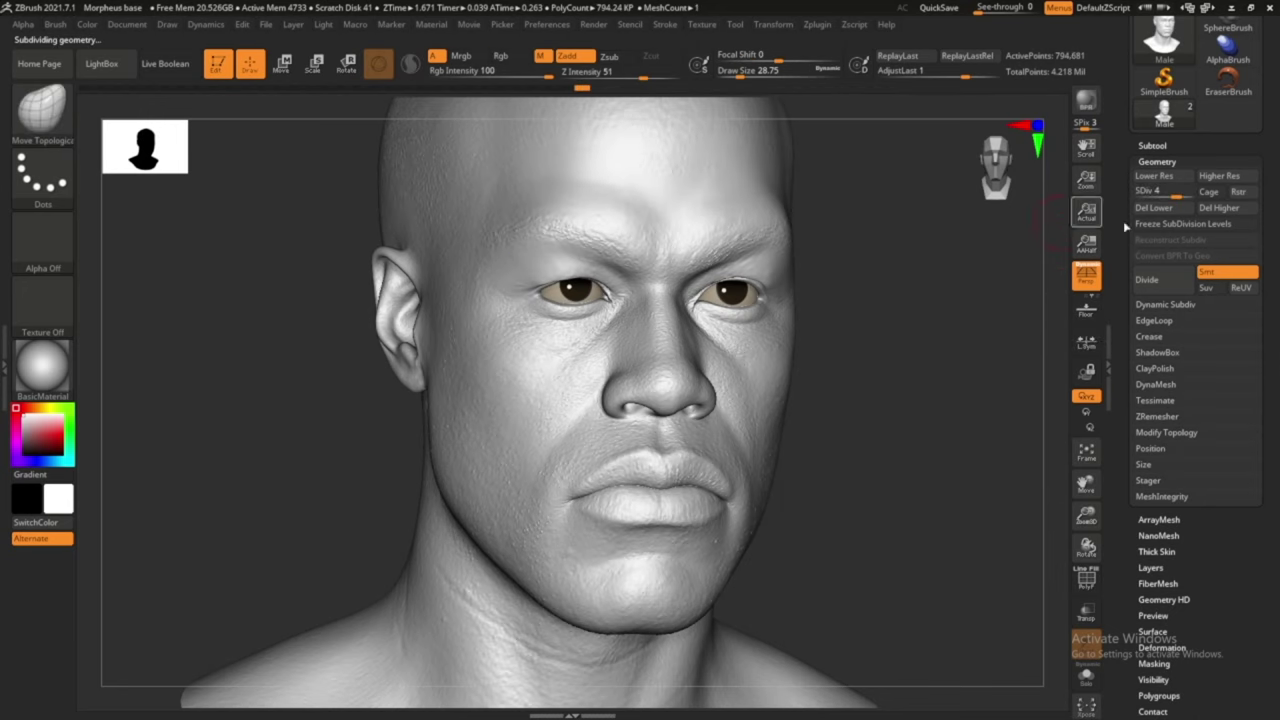
{"action": "key", "text": "d"}
{"action": "mouse_move", "coordinate": [1020, 250]}
{"action": "left_mouse_down", "text": "shift"}
{"action": "mouse_move", "coordinate": [1014, 360]}
{"action": "mouse_move", "coordinate": [993, 374]}
{"action": "left_mouse_up", "text": "shift"}
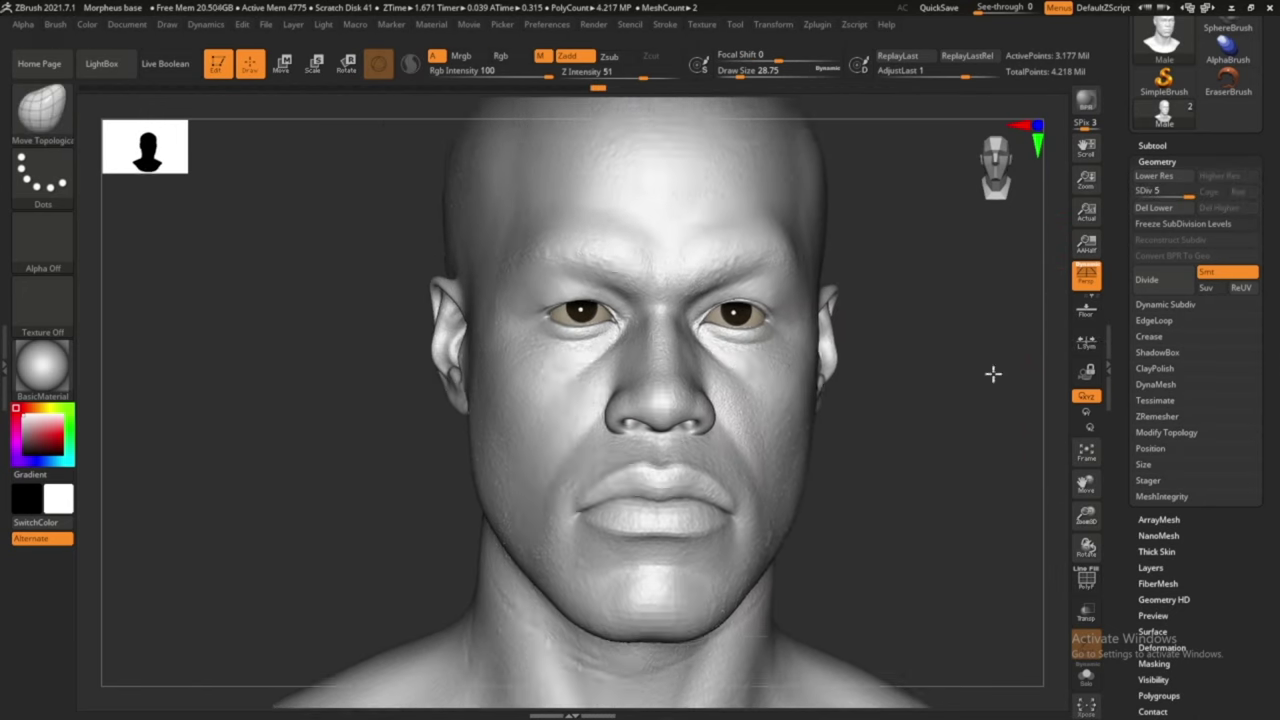
{"action": "left_click_drag", "start_coordinate": [894, 449], "coordinate": [906, 466]}
Load the skin variation2 brush from C:\Program Files\Pixologic\ZBrush 2021
{"action": "key", "text": "b"}
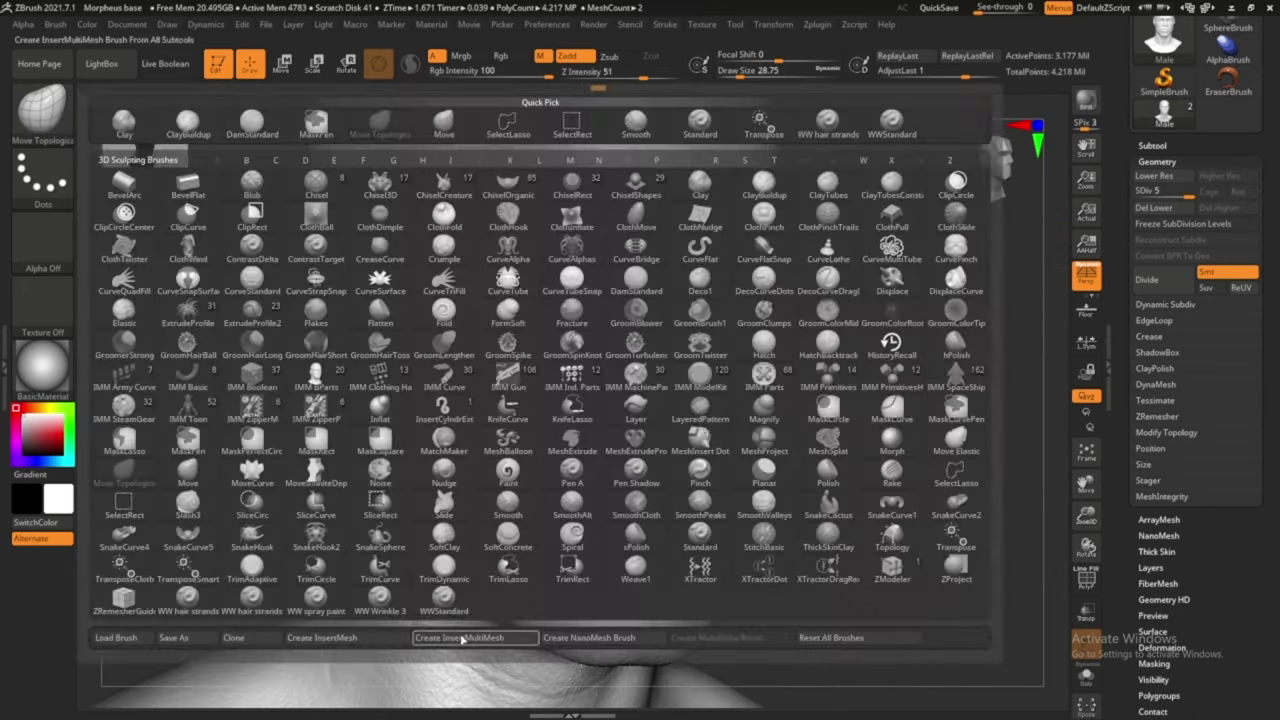
{"action": "left_click", "coordinate": [116, 637]}
{"action": "left_click", "coordinate": [64, 322]}
{"action": "double_click", "coordinate": [200, 243]}
{"action": "double_click", "coordinate": [242, 100]}
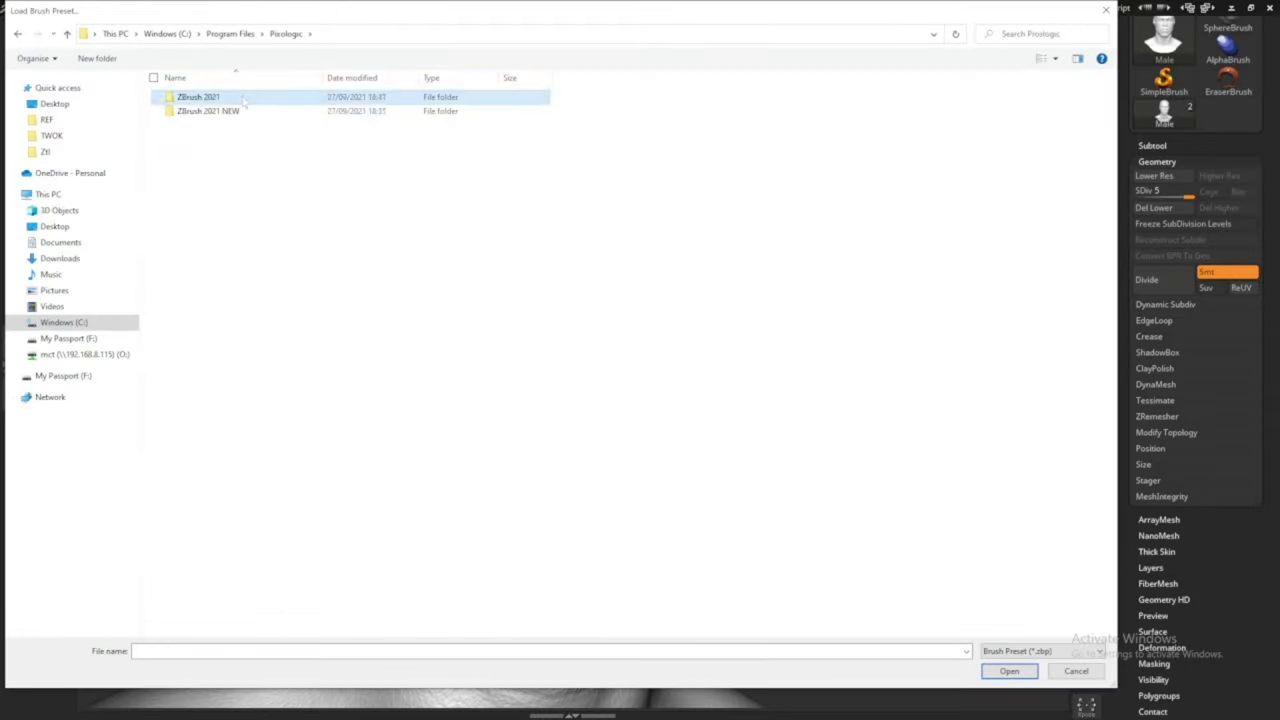
{"action": "double_click", "coordinate": [200, 97]}
{"action": "key", "text": "Escape"}
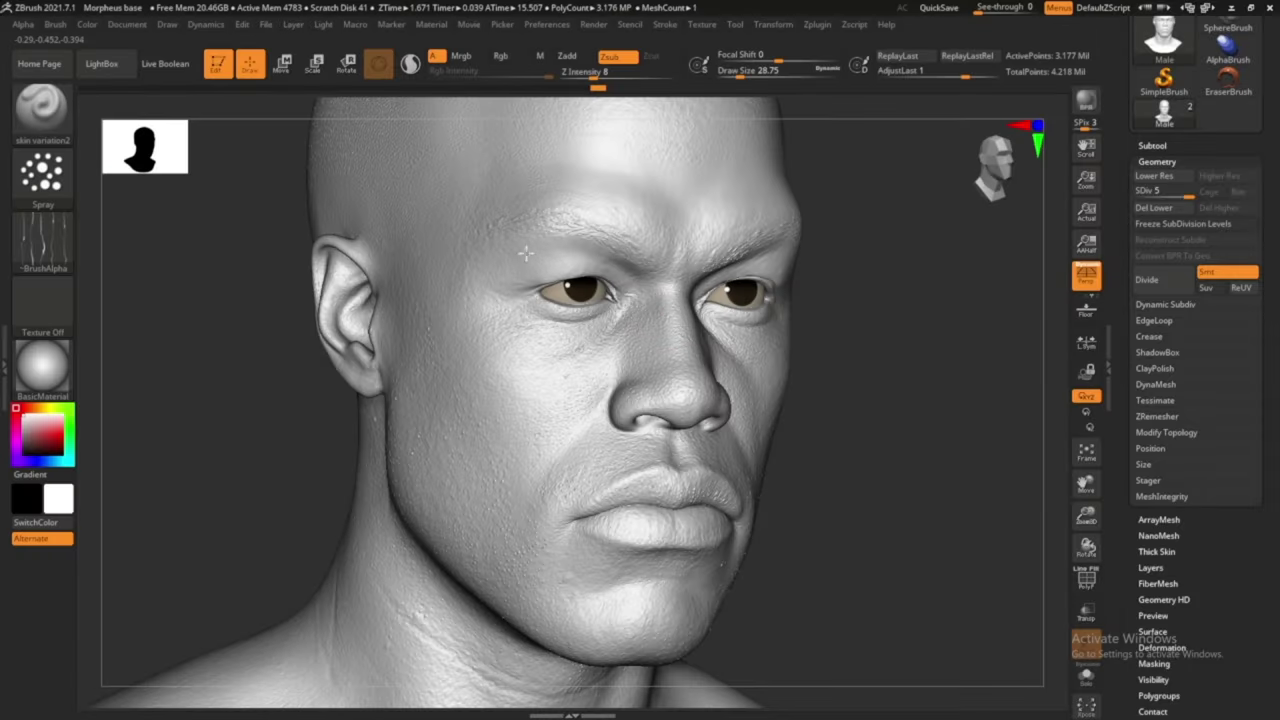
Zoom in on the nose and cheek and carve skin texture beside the nose bridge
{"action": "left_click_drag", "start_coordinate": [909, 240], "coordinate": [830, 264], "text": "shift"}
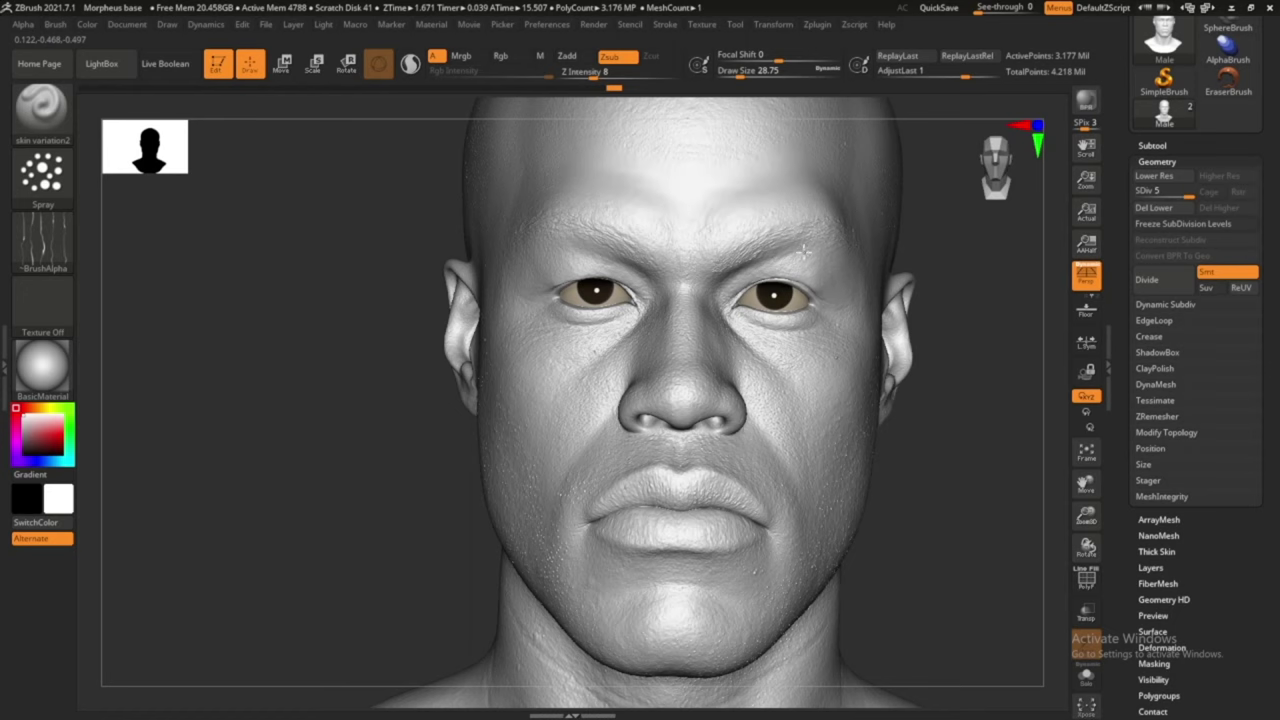
{"action": "right_click_drag", "start_coordinate": [803, 252], "coordinate": [700, 273], "text": "alt"}
{"action": "right_click_drag", "start_coordinate": [462, 283], "coordinate": [963, 360]}
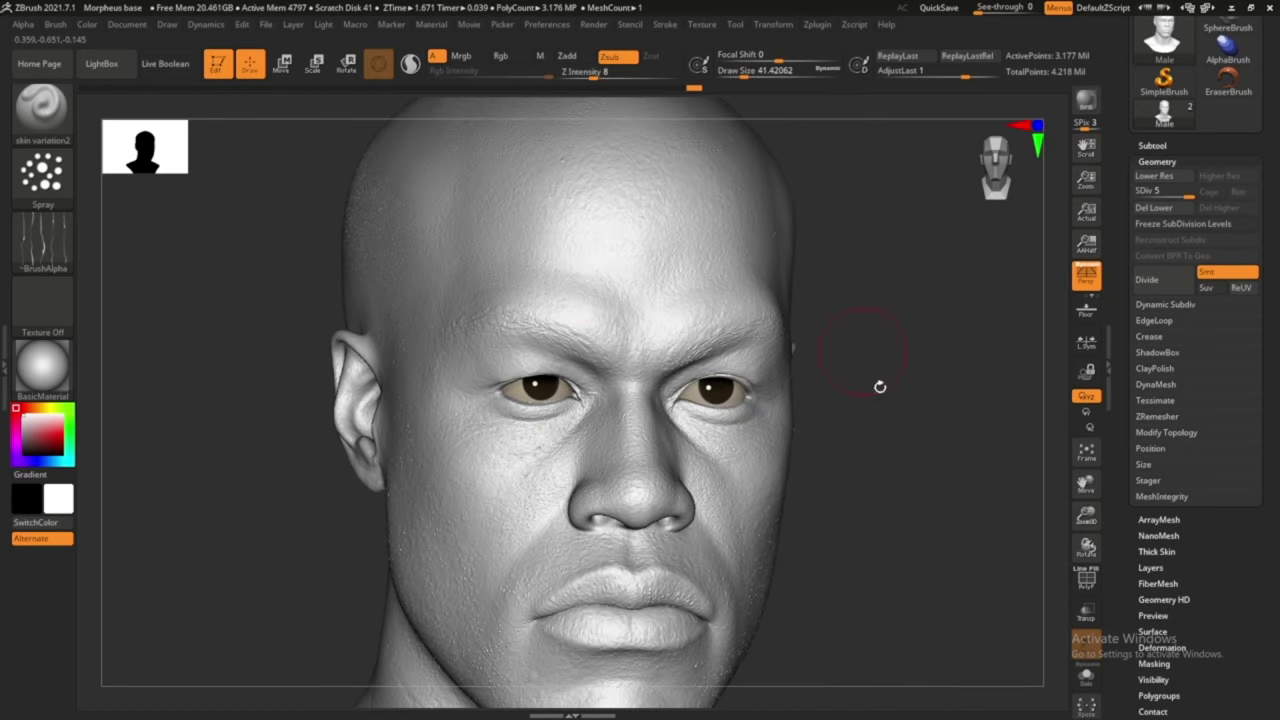
{"action": "mouse_move", "coordinate": [879, 386]}
{"action": "right_mouse_down"}
{"action": "mouse_move", "coordinate": [923, 297]}
{"action": "mouse_move", "coordinate": [963, 337]}
{"action": "mouse_move", "coordinate": [955, 345]}
{"action": "right_mouse_up"}
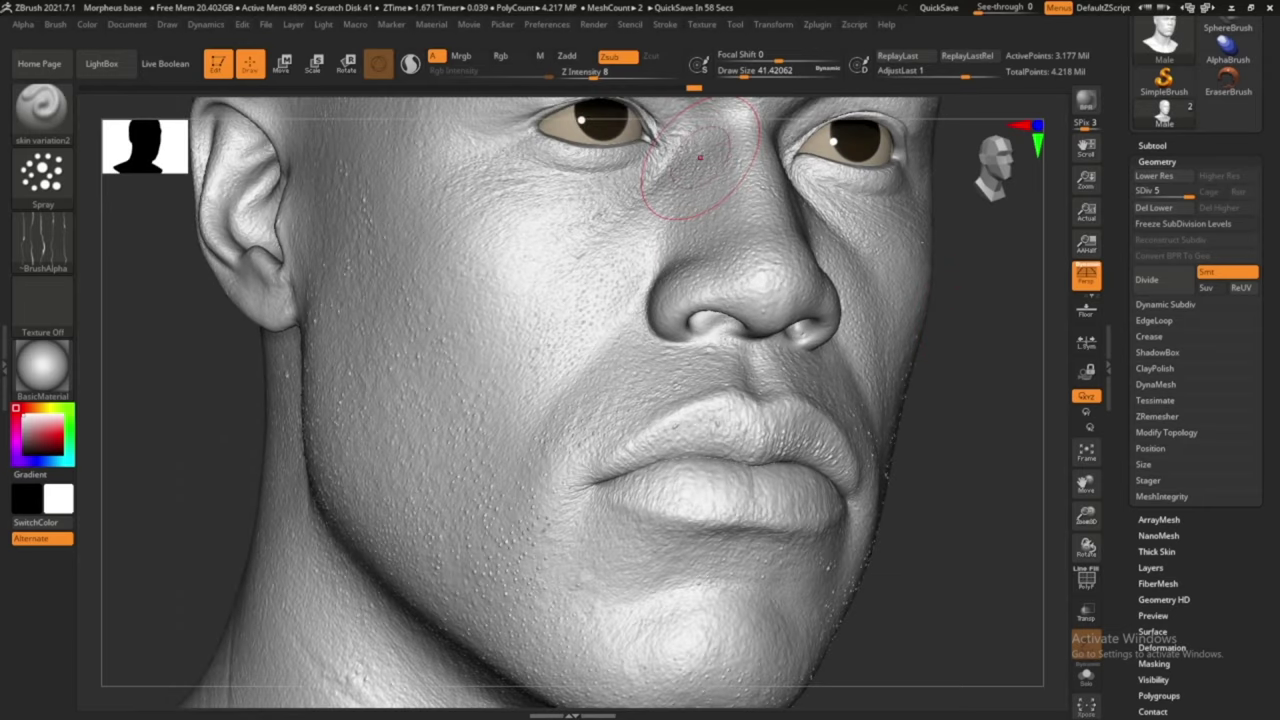
{"action": "left_click_drag", "start_coordinate": [690, 175], "coordinate": [755, 122]}
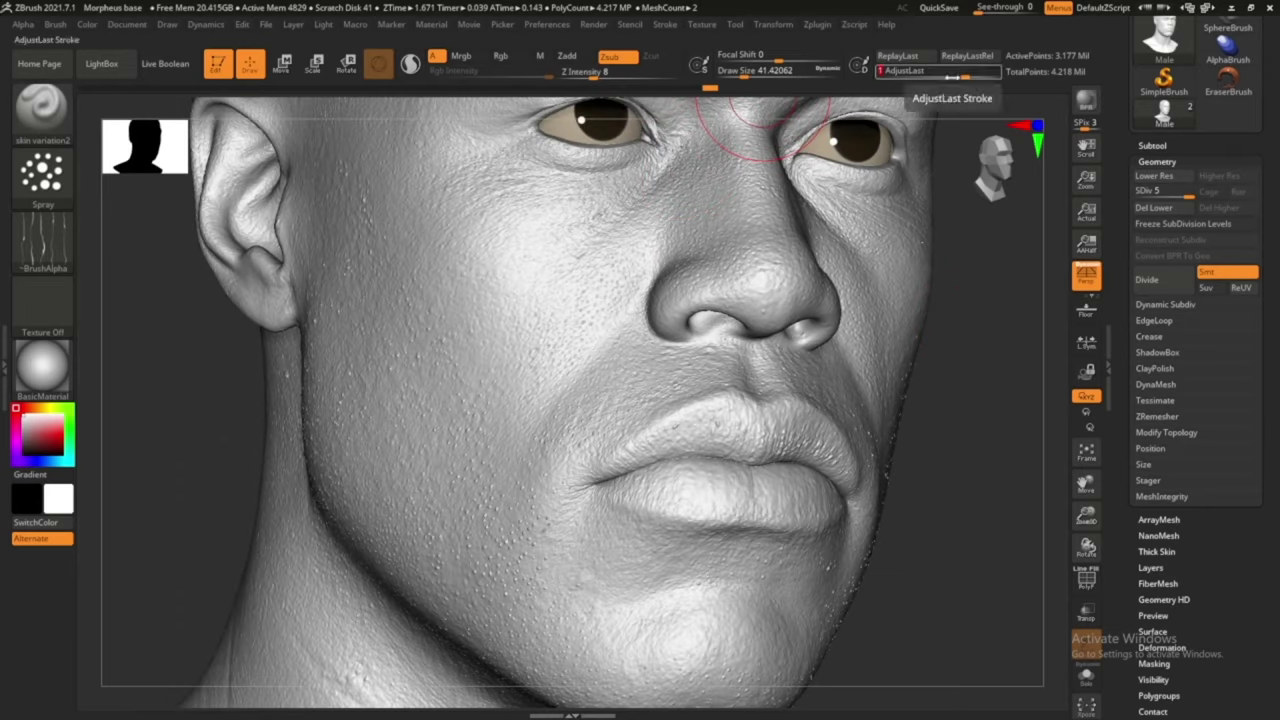
{"action": "mouse_move", "coordinate": [960, 300]}
{"action": "right_mouse_down", "text": "ctrl"}
{"action": "mouse_move", "coordinate": [1029, 380]}
{"action": "mouse_move", "coordinate": [1006, 517]}
{"action": "right_mouse_up", "text": "ctrl"}
Close the Light menu, switch to WWStandard with Alpha 07, and sculpt pore dots on the cheek
{"action": "left_click", "coordinate": [323, 24]}
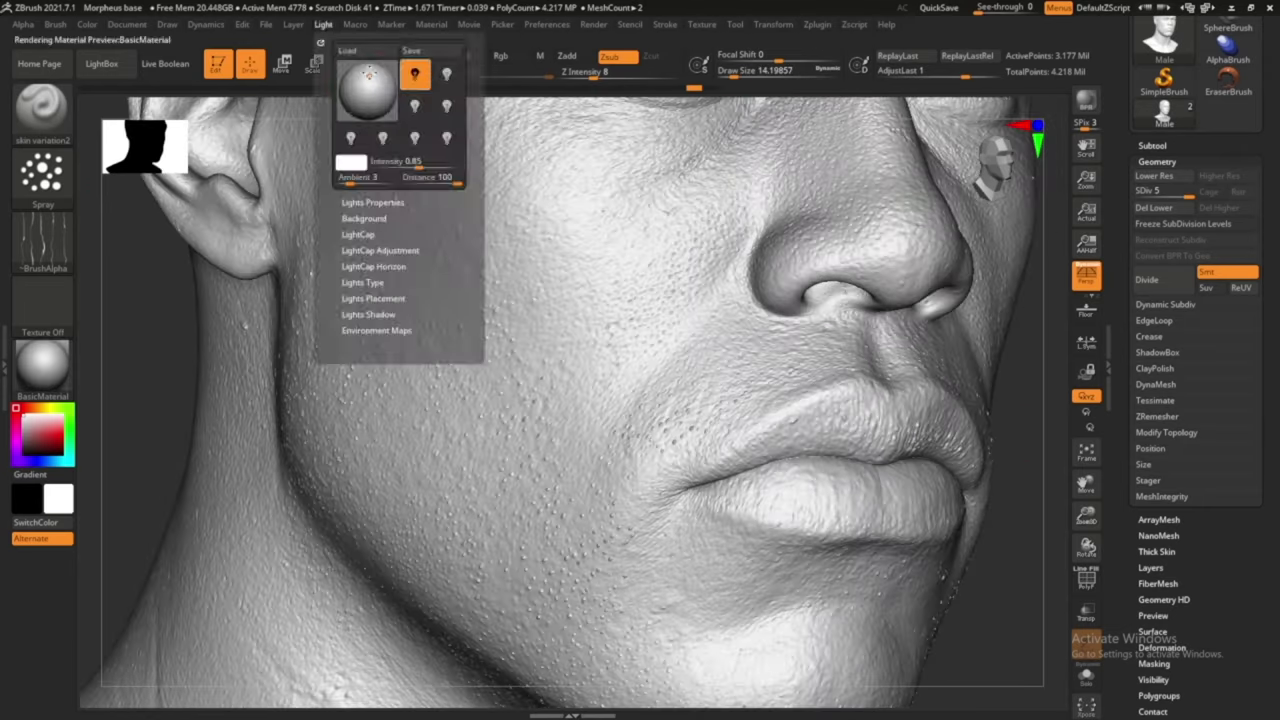
{"action": "key", "text": "b"}
{"action": "key", "text": "ctrl"}
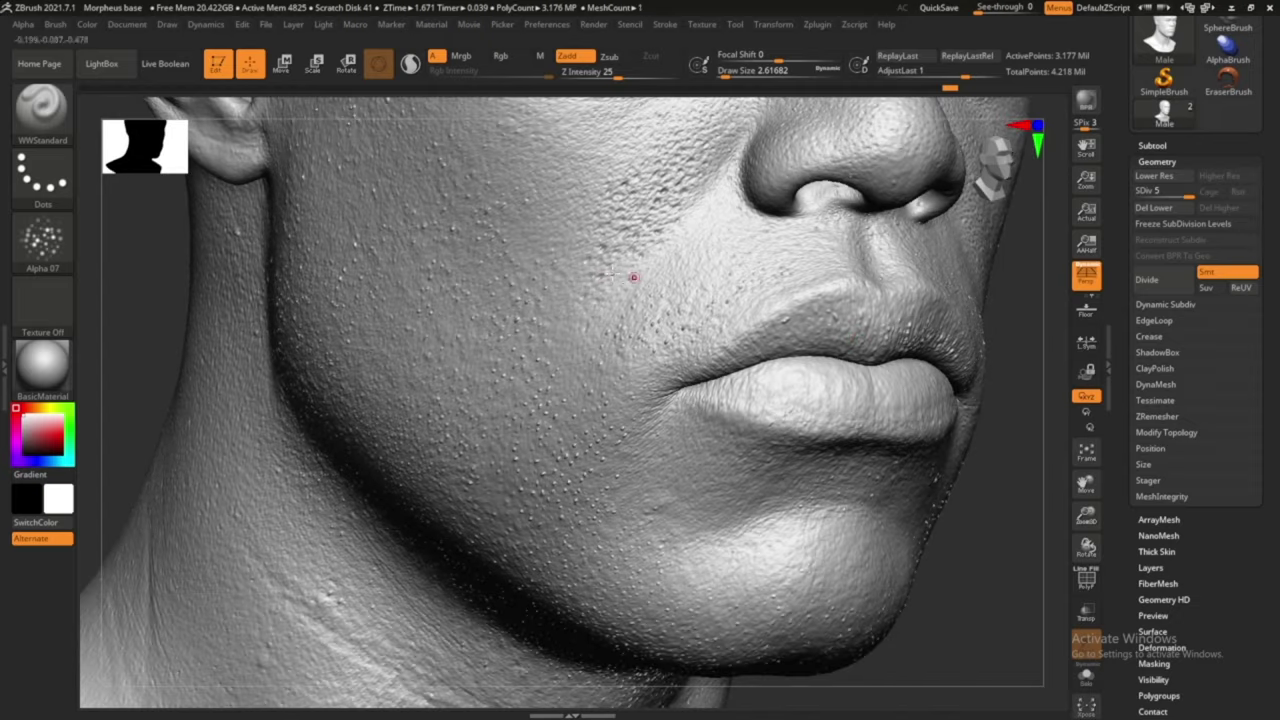
{"action": "left_click", "coordinate": [43, 240]}
{"action": "left_click", "coordinate": [300, 380]}
{"action": "left_click_drag", "start_coordinate": [600, 245], "coordinate": [585, 300]}
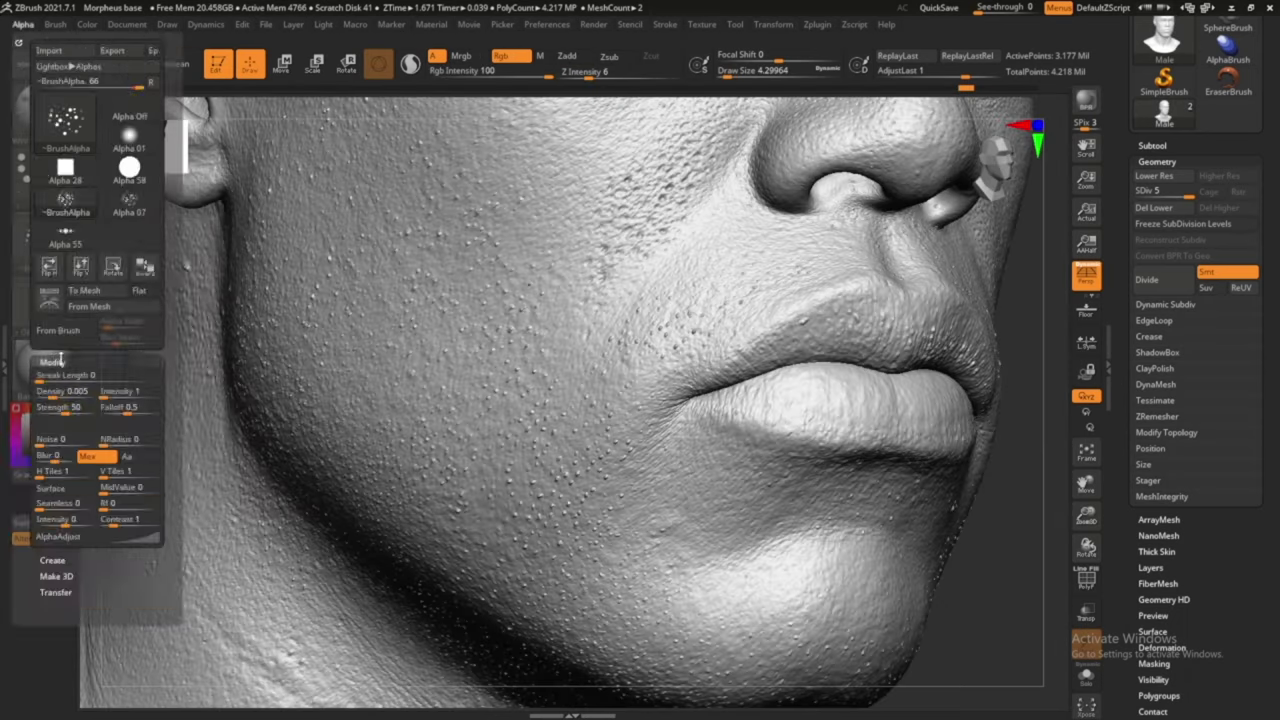
Reset the current brush and shrink its draw size with [ to sculpt fine cheek pores
{"action": "left_click", "coordinate": [55, 24]}
{"action": "left_click", "coordinate": [97, 286]}
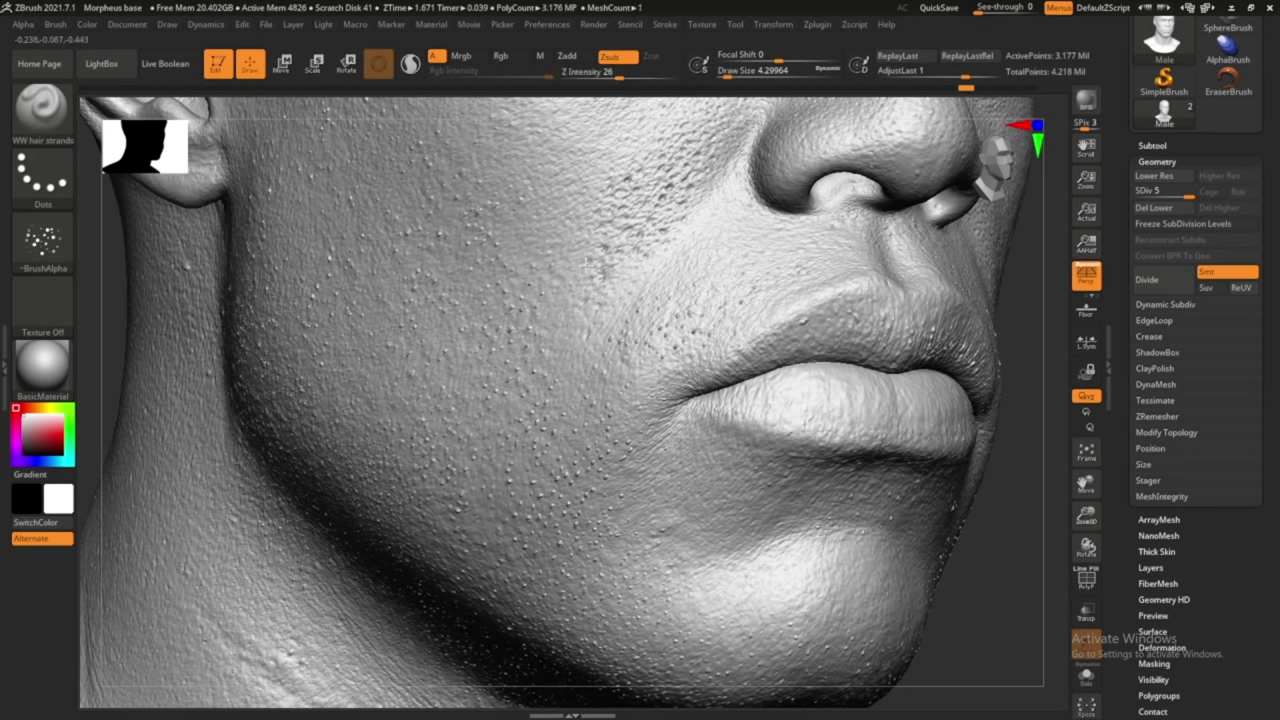
{"action": "left_click", "coordinate": [55, 24]}
{"action": "left_click", "coordinate": [118, 652]}
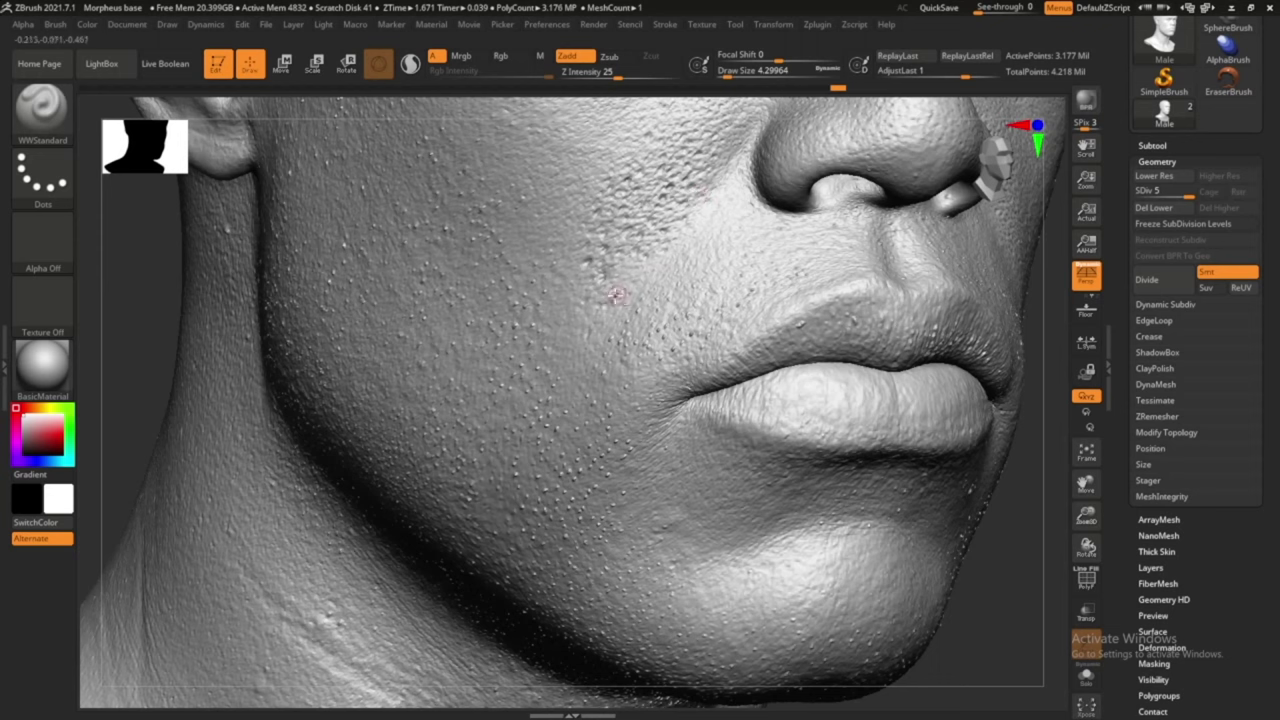
{"action": "key", "text": "bracketleft"}
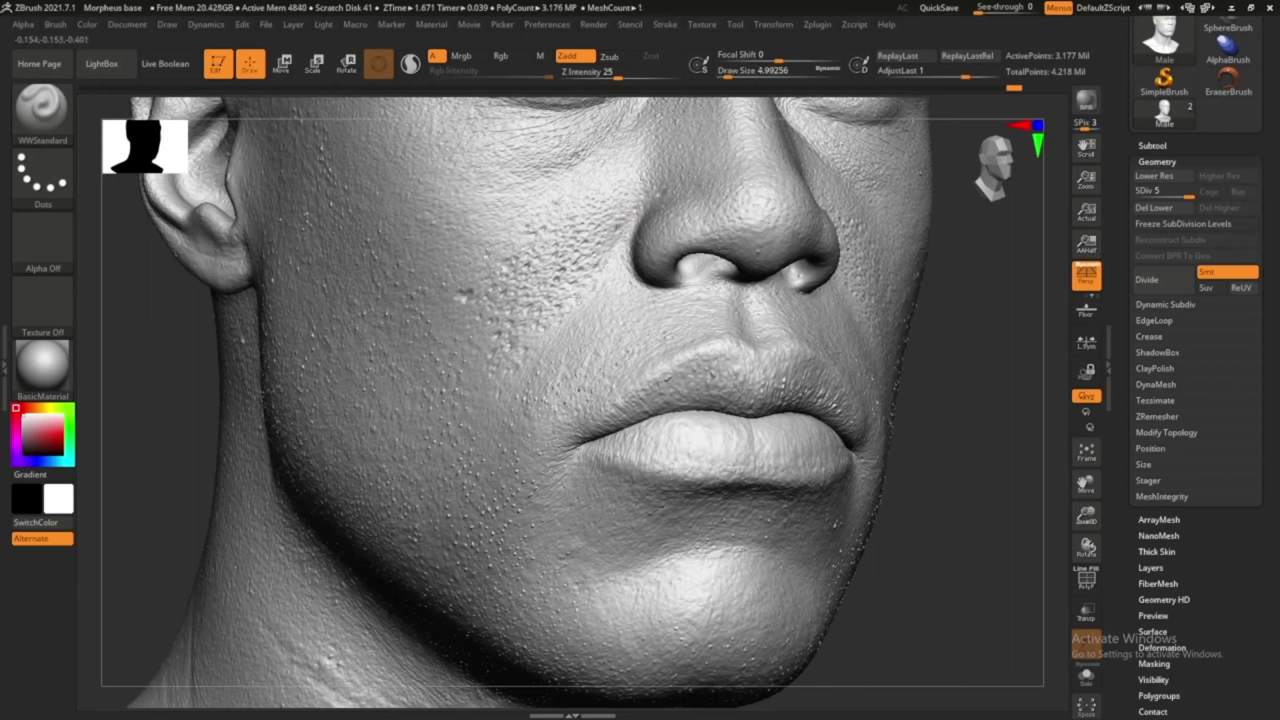
{"action": "key", "text": "bracketleft"}
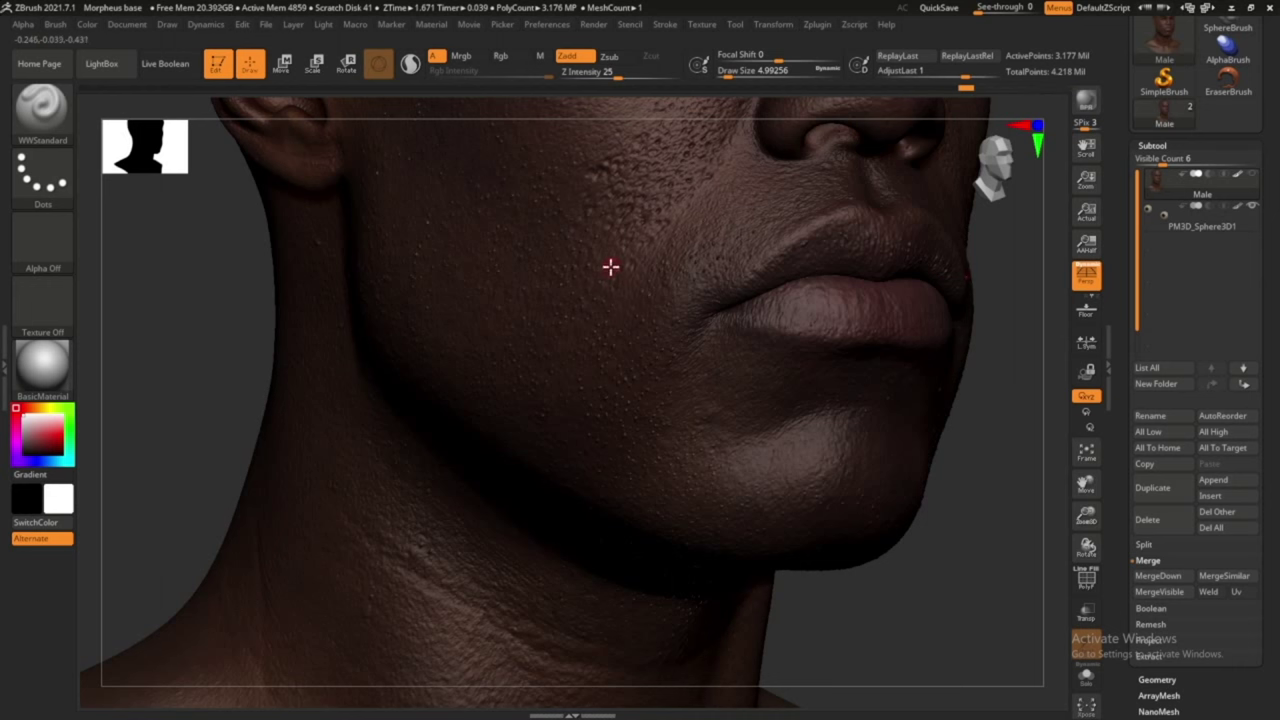
Toggle the polypaint display, add a WW Skin bump on the chin, and rotate to review the head
{"action": "left_click", "coordinate": [1197, 178]}
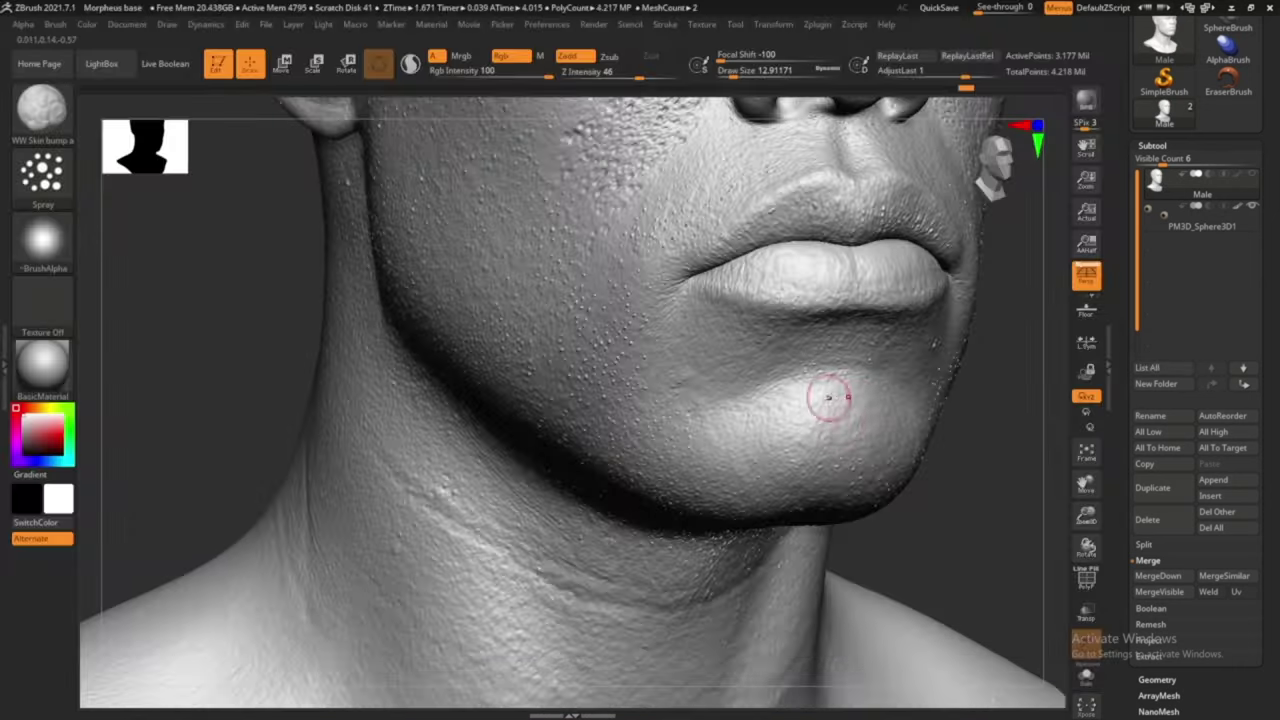
{"action": "mouse_move", "coordinate": [840, 405]}
{"action": "left_mouse_down"}
{"action": "mouse_move", "coordinate": [857, 425]}
{"action": "mouse_move", "coordinate": [763, 458]}
{"action": "left_mouse_up"}
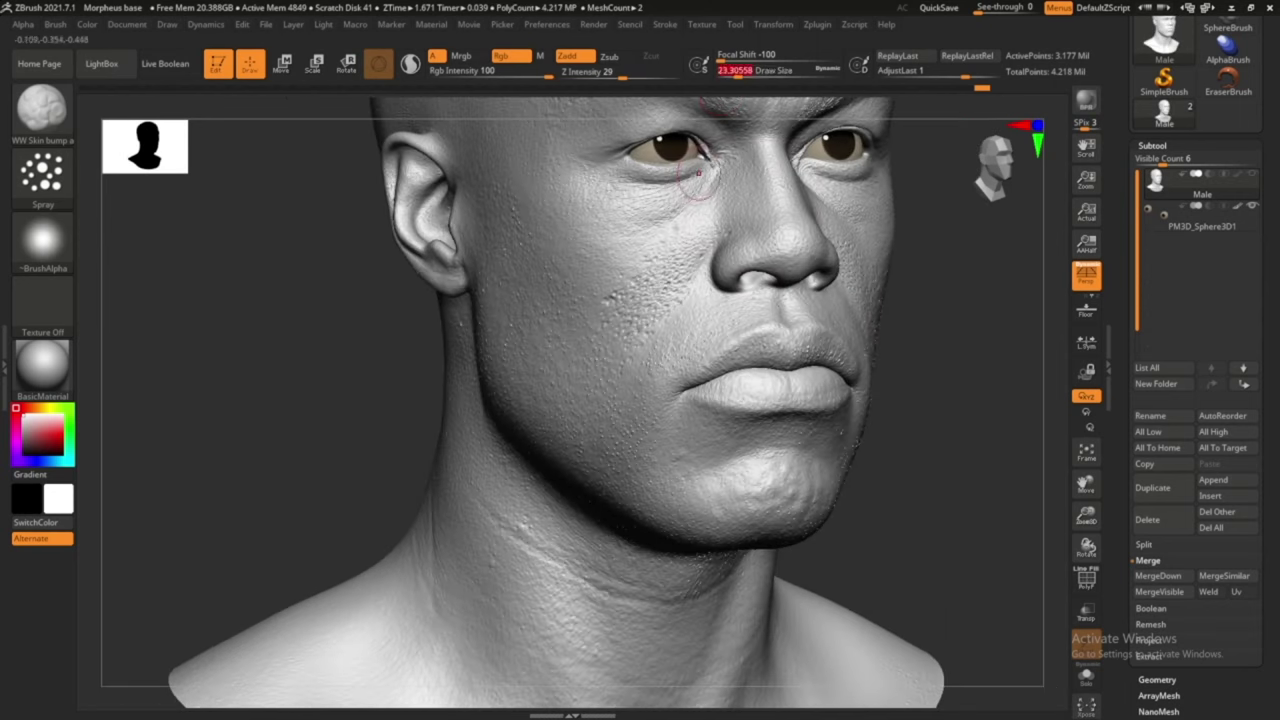
{"action": "right_click_drag", "start_coordinate": [623, 382], "coordinate": [665, 287]}
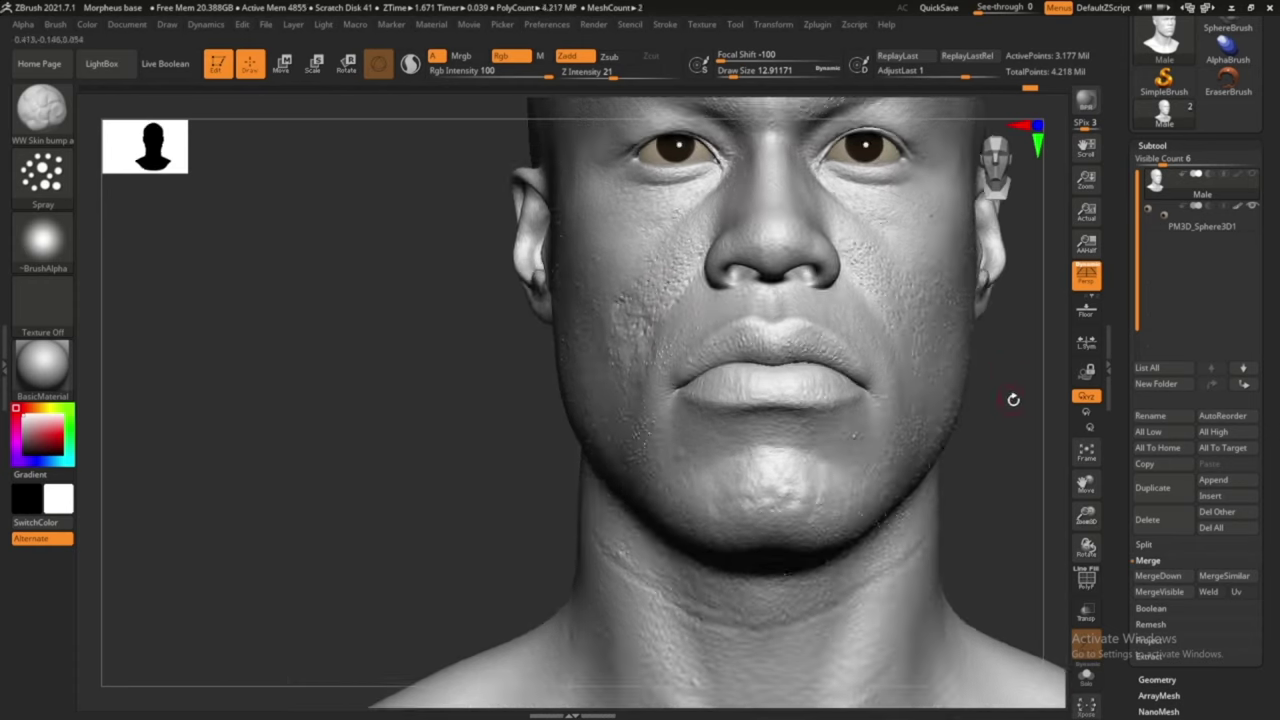
{"action": "mouse_move", "coordinate": [609, 325]}
{"action": "right_mouse_down"}
{"action": "mouse_move", "coordinate": [877, 471]}
{"action": "mouse_move", "coordinate": [707, 212]}
{"action": "right_mouse_up"}
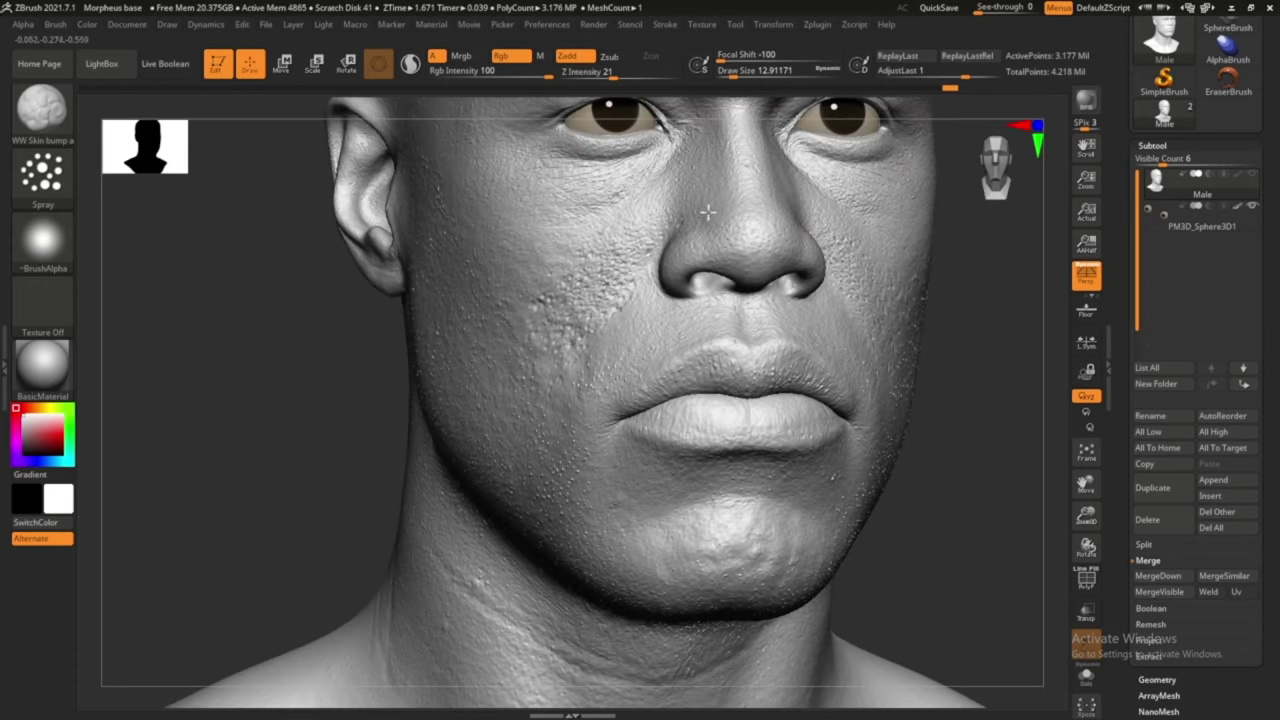
{"action": "right_click_drag", "start_coordinate": [977, 233], "coordinate": [790, 211]}
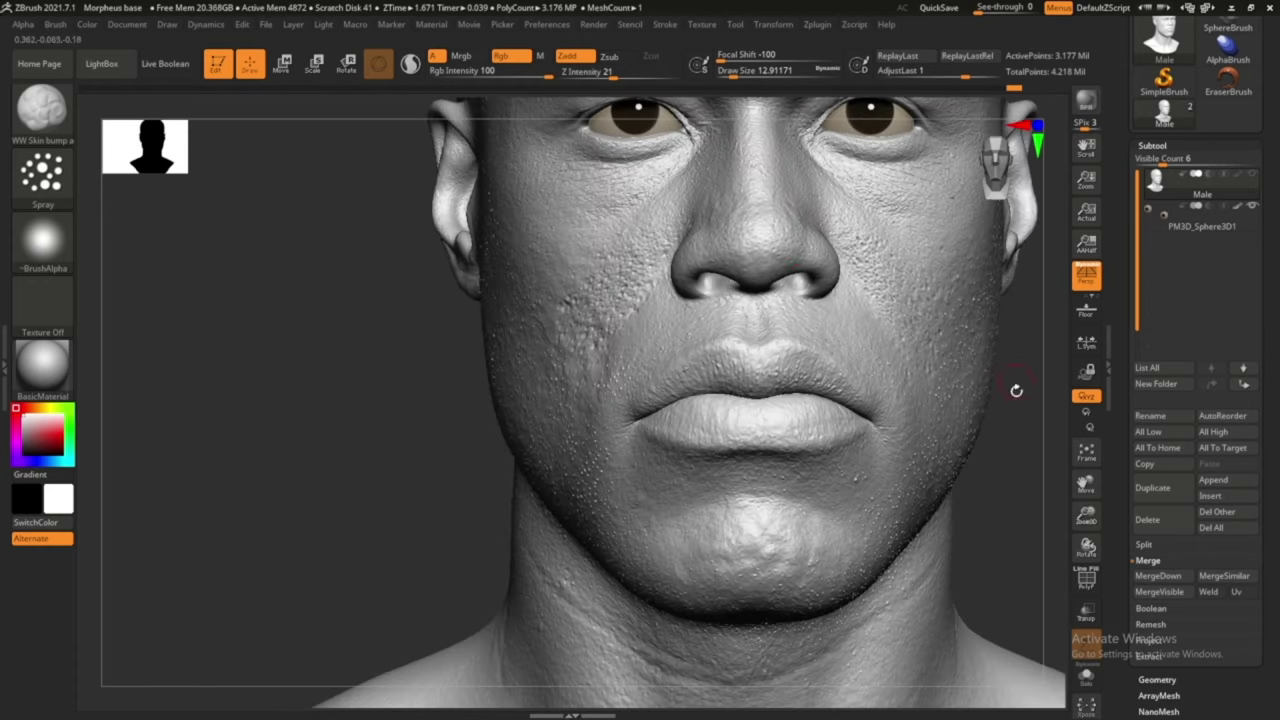
{"action": "right_click_drag", "start_coordinate": [1016, 390], "coordinate": [851, 420], "text": "alt"}
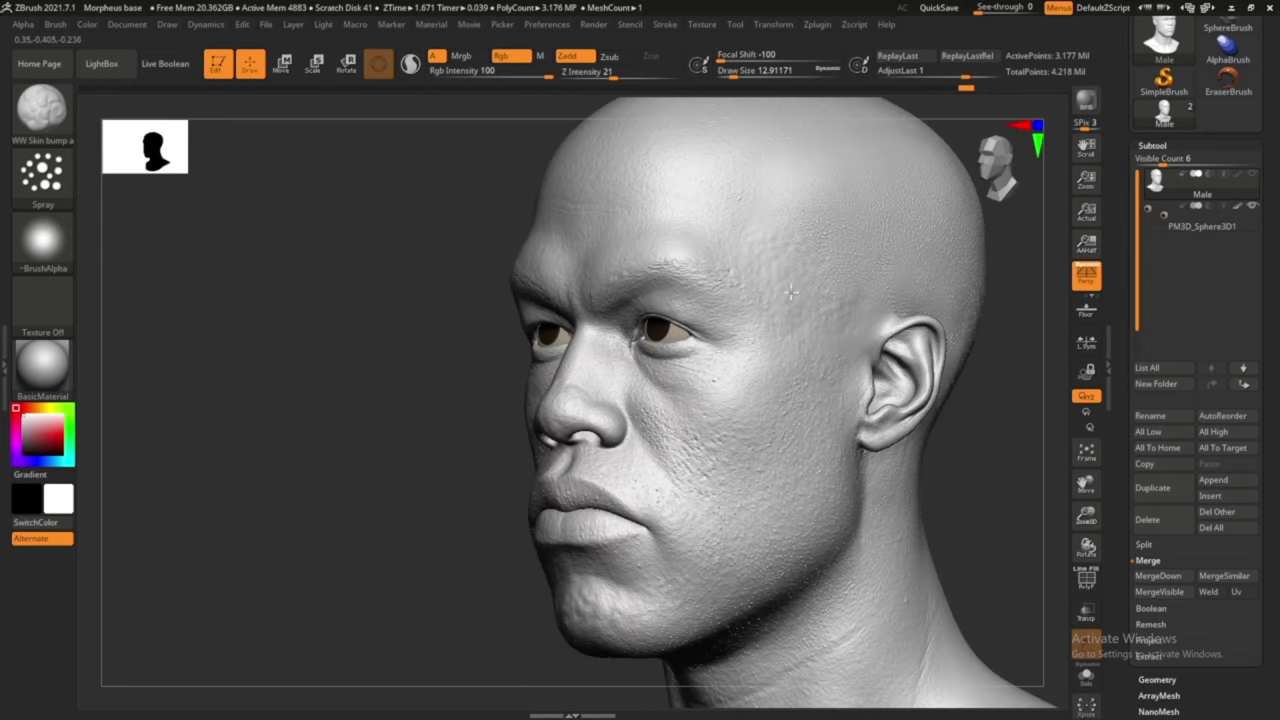
{"action": "mouse_move", "coordinate": [791, 292]}
{"action": "right_mouse_down"}
{"action": "mouse_move", "coordinate": [510, 284]}
{"action": "mouse_move", "coordinate": [473, 339]}
{"action": "right_mouse_up"}
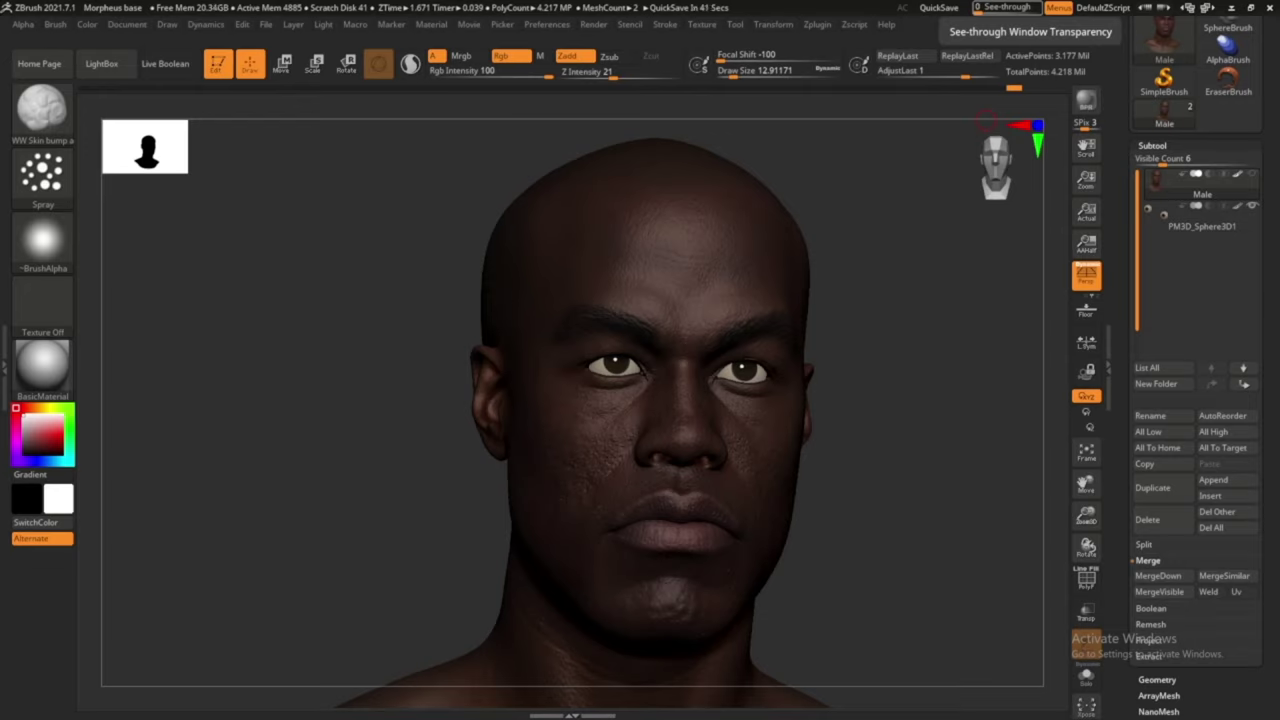
Give the skin bump brush the dotted Alpha 07 and enlarge its draw size
{"action": "right_click_drag", "start_coordinate": [677, 271], "coordinate": [745, 260], "text": "alt"}
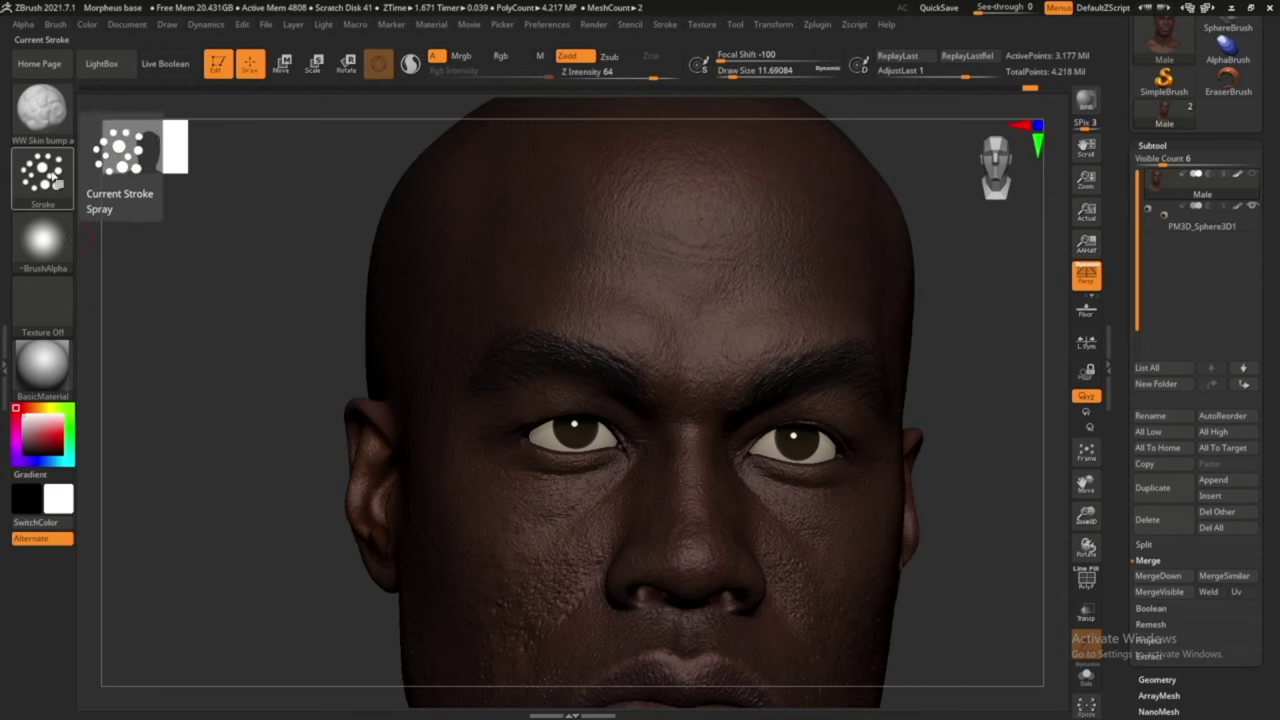
{"action": "left_click", "coordinate": [42, 240]}
{"action": "left_click", "coordinate": [572, 306]}
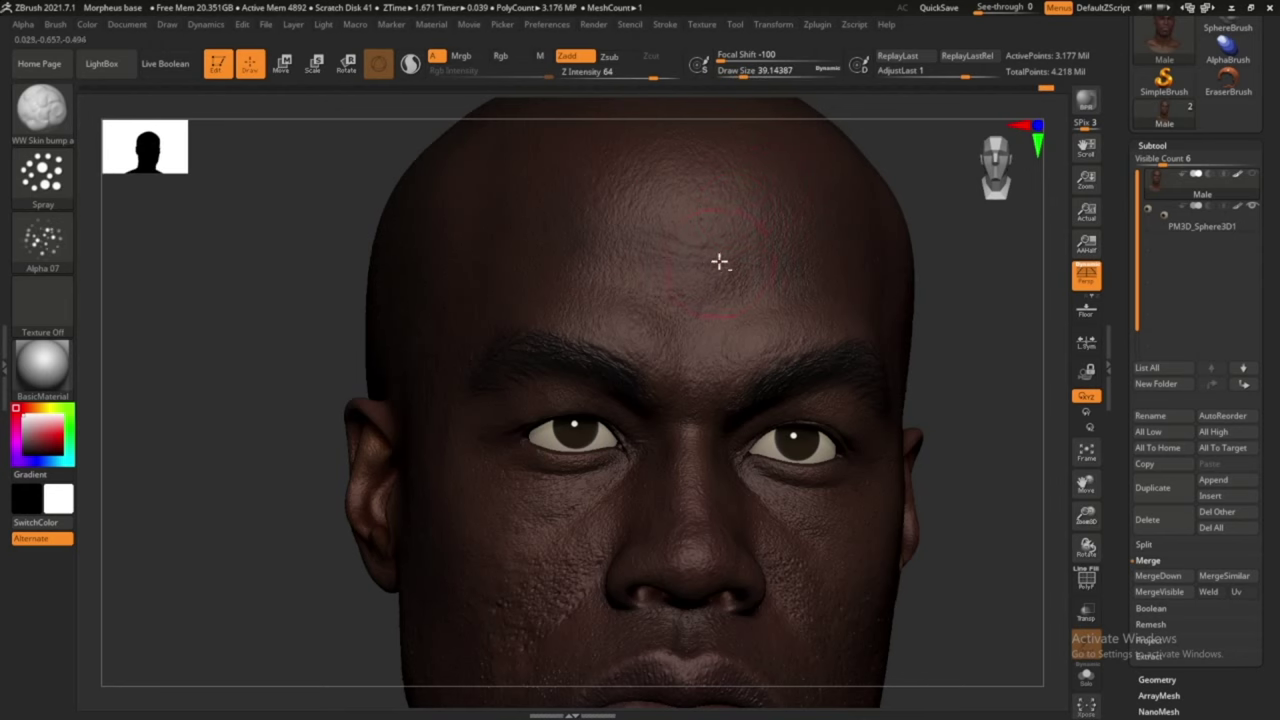
{"action": "left_click_drag", "start_coordinate": [957, 271], "coordinate": [565, 399]}
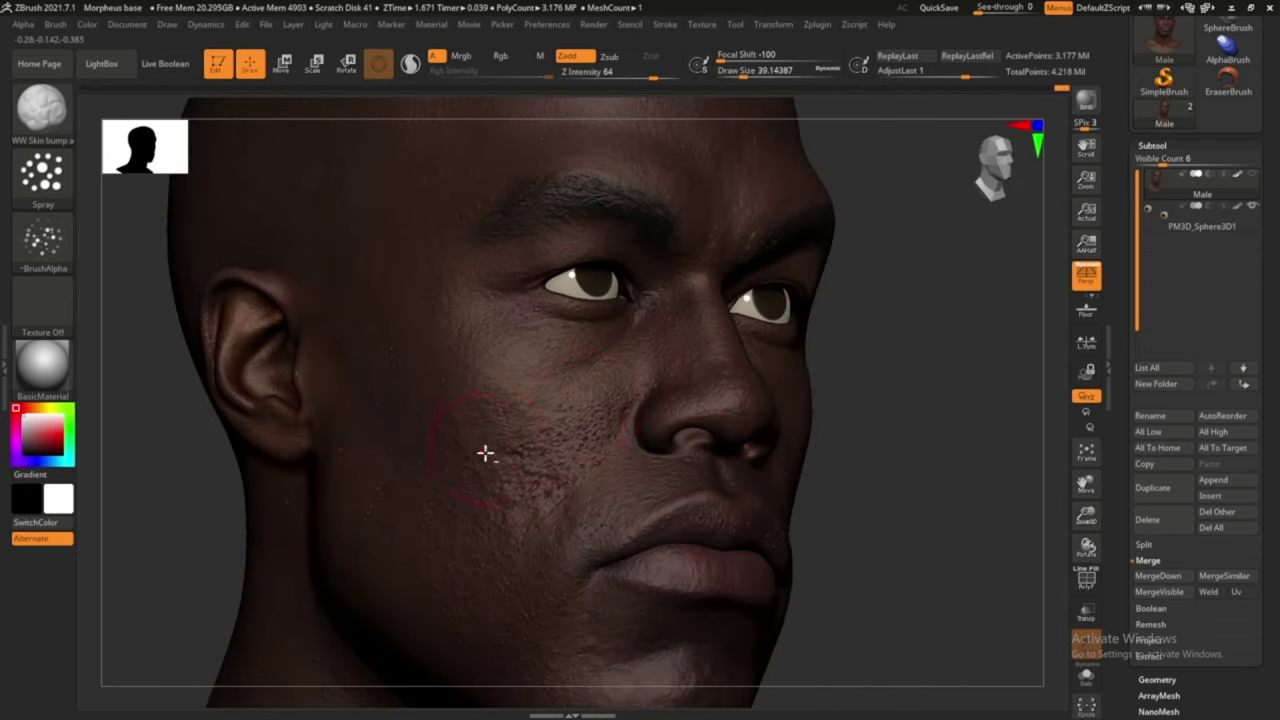
{"action": "left_click_drag", "start_coordinate": [485, 453], "coordinate": [466, 537]}
Spray fine pore detail over the cheeks and chin while orbiting around the face
{"action": "mouse_move", "coordinate": [543, 594]}
{"action": "left_mouse_down"}
{"action": "mouse_move", "coordinate": [848, 431]}
{"action": "mouse_move", "coordinate": [869, 509]}
{"action": "left_mouse_up"}
{"action": "left_click_drag", "start_coordinate": [866, 557], "coordinate": [598, 488]}
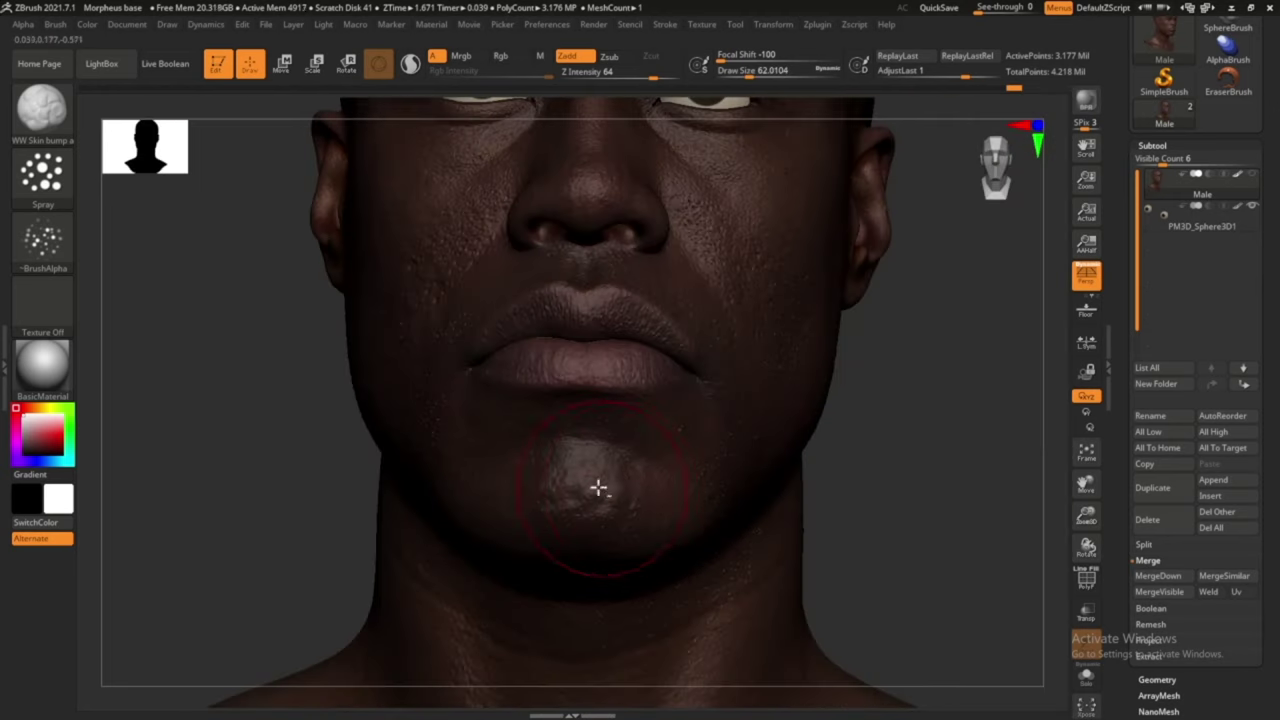
{"action": "mouse_move", "coordinate": [662, 519]}
{"action": "left_mouse_down"}
{"action": "mouse_move", "coordinate": [413, 474]}
{"action": "mouse_move", "coordinate": [383, 248]}
{"action": "left_mouse_up"}
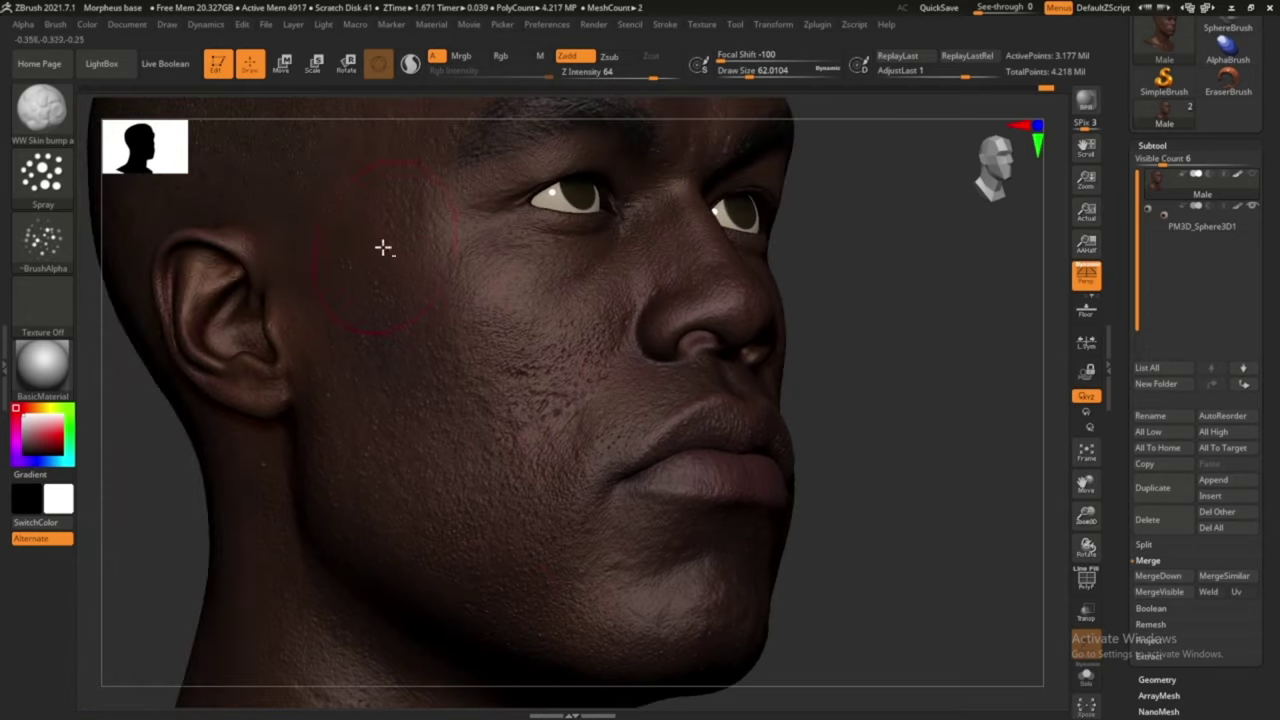
{"action": "left_click_drag", "start_coordinate": [555, 237], "coordinate": [411, 185]}
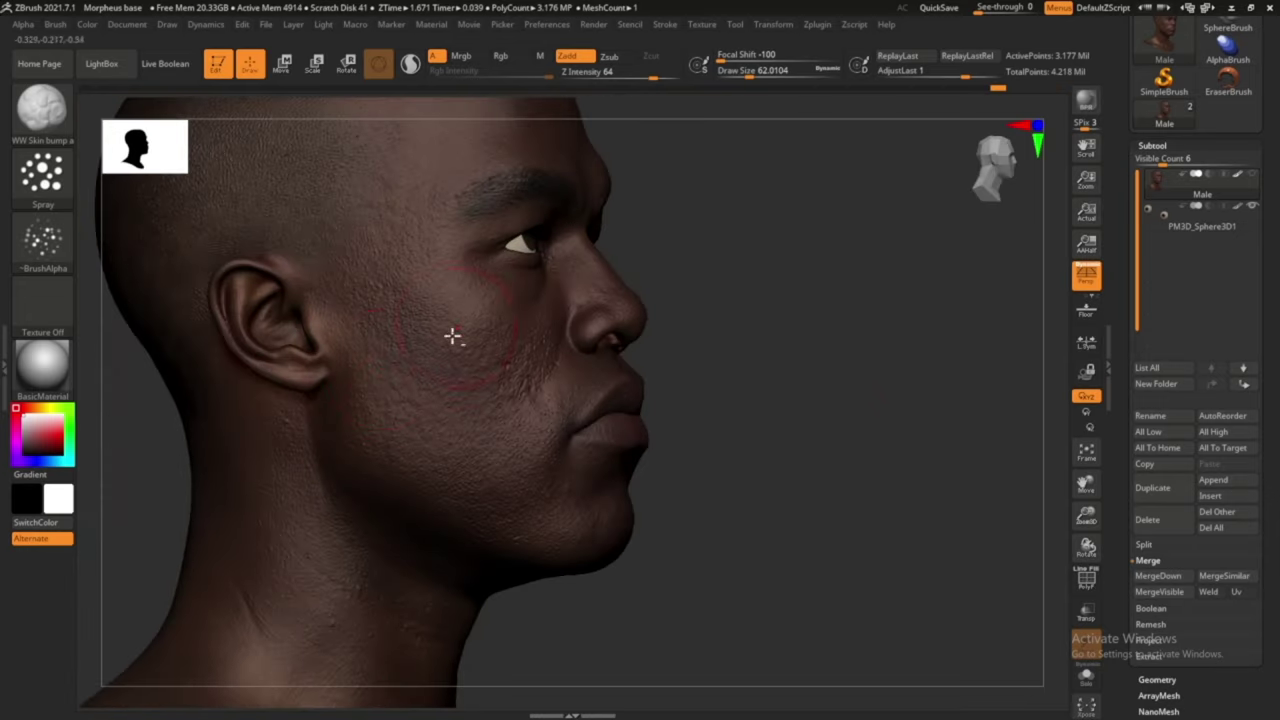
{"action": "mouse_move", "coordinate": [829, 379]}
{"action": "left_mouse_down", "text": "shift"}
{"action": "mouse_move", "coordinate": [594, 233]}
{"action": "mouse_move", "coordinate": [877, 251]}
{"action": "mouse_move", "coordinate": [877, 186]}
{"action": "left_mouse_up", "text": "shift"}
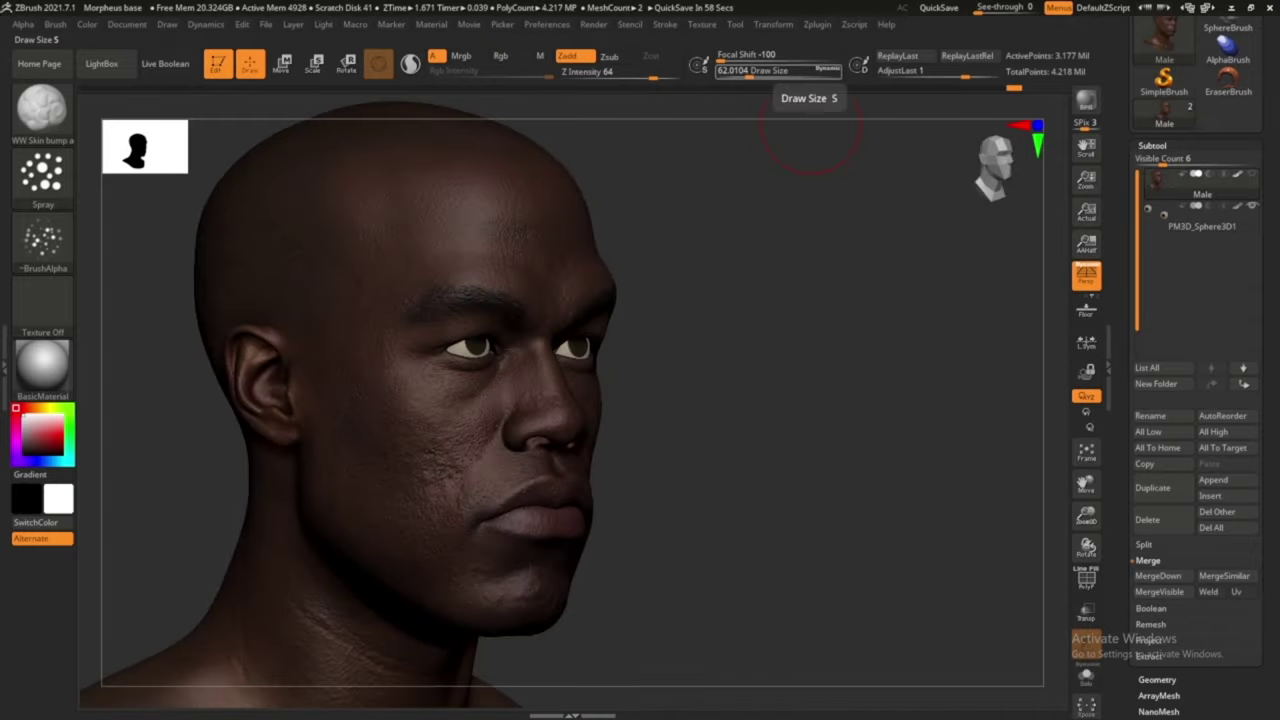
{"action": "left_click_drag", "start_coordinate": [810, 140], "coordinate": [757, 132], "text": "shift"}
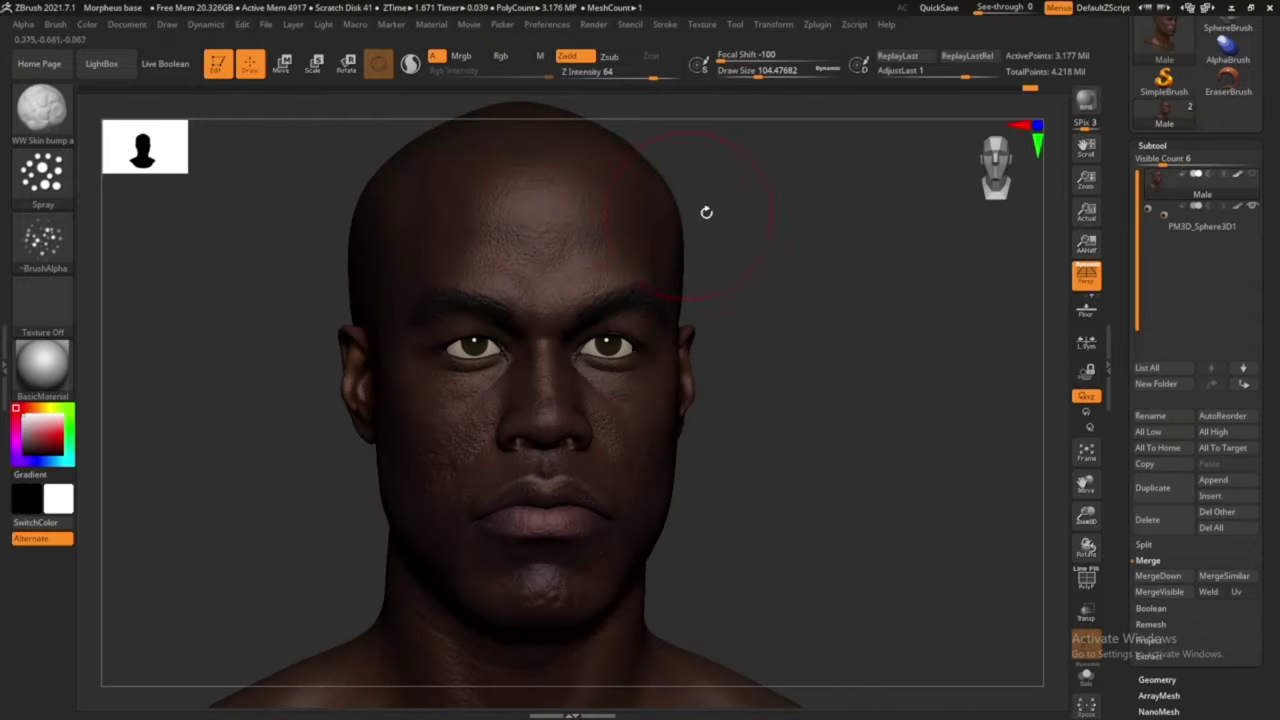
{"action": "mouse_move", "coordinate": [706, 212]}
{"action": "left_mouse_down"}
{"action": "mouse_move", "coordinate": [443, 211]}
{"action": "mouse_move", "coordinate": [837, 309]}
{"action": "mouse_move", "coordinate": [703, 429]}
{"action": "left_mouse_up"}
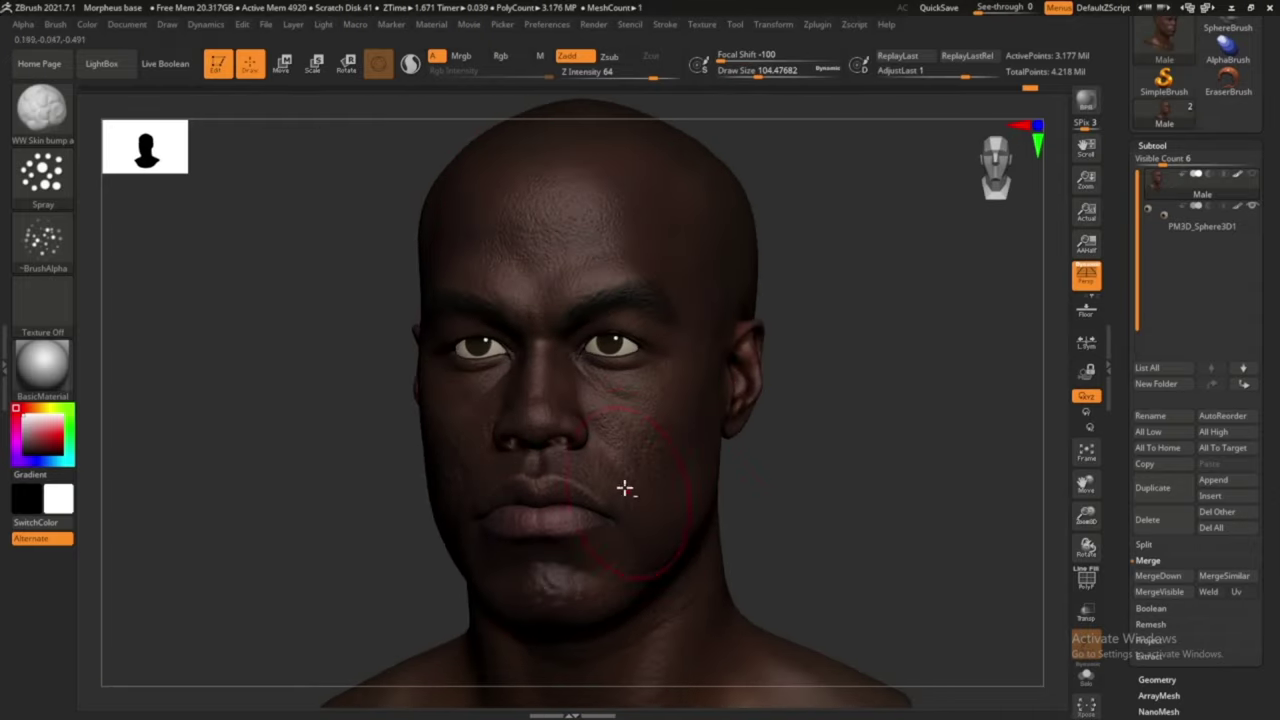
{"action": "mouse_move", "coordinate": [624, 488]}
{"action": "right_mouse_down"}
{"action": "mouse_move", "coordinate": [680, 543]}
{"action": "mouse_move", "coordinate": [894, 446]}
{"action": "right_mouse_up"}
{"action": "mouse_move", "coordinate": [486, 503]}
{"action": "right_mouse_down"}
{"action": "mouse_move", "coordinate": [804, 476]}
{"action": "mouse_move", "coordinate": [580, 597]}
{"action": "mouse_move", "coordinate": [843, 274]}
{"action": "mouse_move", "coordinate": [757, 249]}
{"action": "right_mouse_up"}
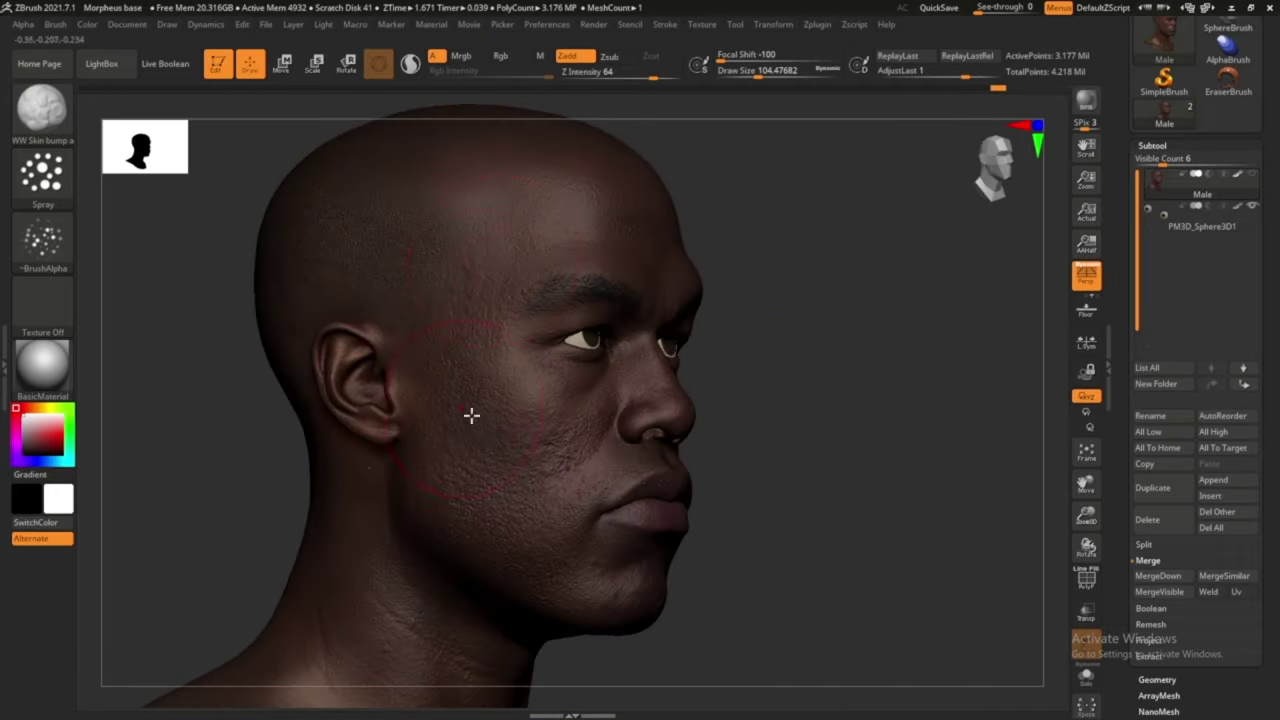
{"action": "mouse_move", "coordinate": [471, 414]}
{"action": "right_mouse_down"}
{"action": "mouse_move", "coordinate": [771, 397]}
{"action": "mouse_move", "coordinate": [633, 458]}
{"action": "right_mouse_up"}
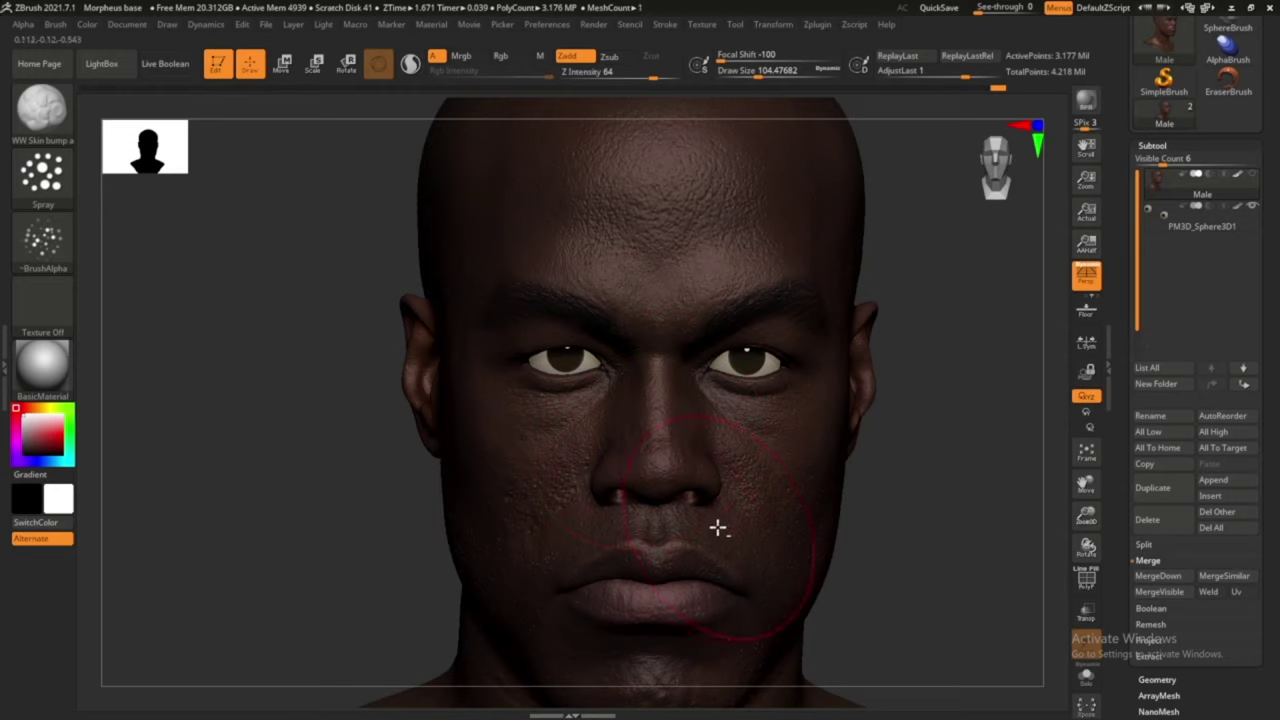
{"action": "mouse_move", "coordinate": [718, 528]}
{"action": "right_mouse_down"}
{"action": "mouse_move", "coordinate": [686, 560]}
{"action": "mouse_move", "coordinate": [620, 475]}
{"action": "mouse_move", "coordinate": [771, 537]}
{"action": "mouse_move", "coordinate": [949, 437]}
{"action": "mouse_move", "coordinate": [886, 463]}
{"action": "mouse_move", "coordinate": [866, 525]}
{"action": "mouse_move", "coordinate": [798, 357]}
{"action": "right_mouse_up"}
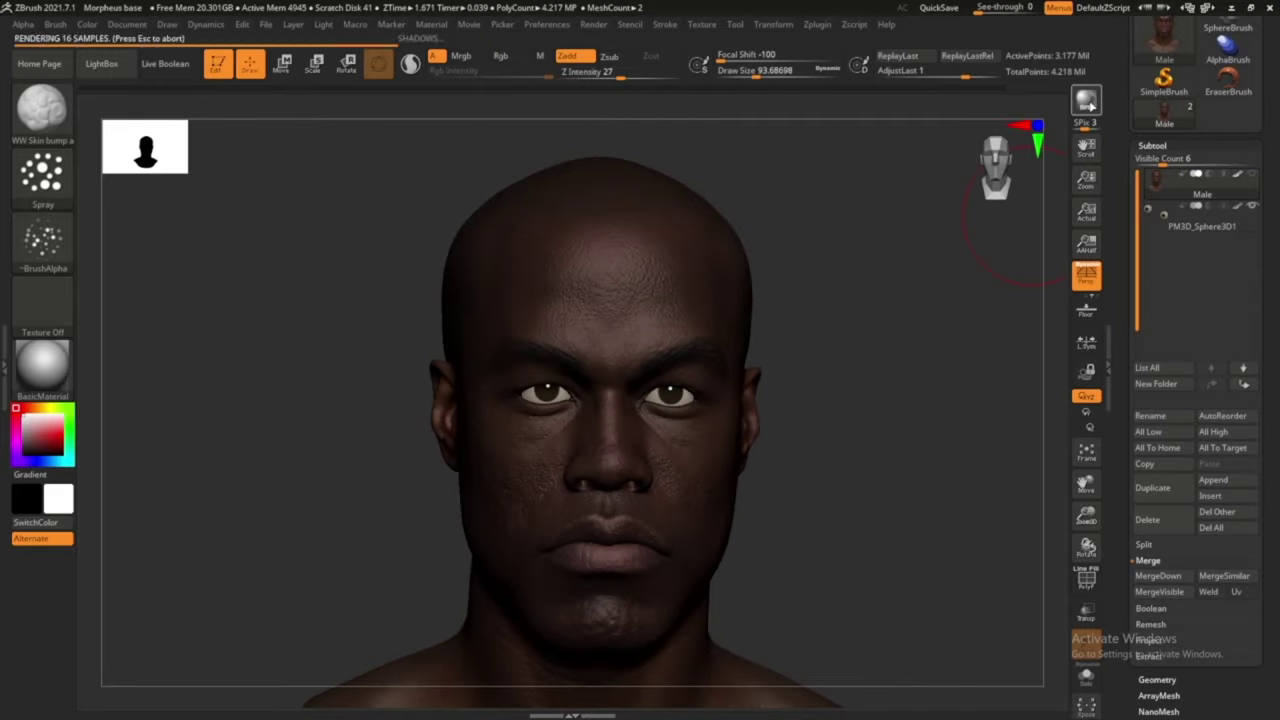
Inspect the rendered lips, chin and neck up close, then collapse Subtool and open Tool > Layers
{"action": "right_click_drag", "start_coordinate": [880, 110], "coordinate": [800, 108]}
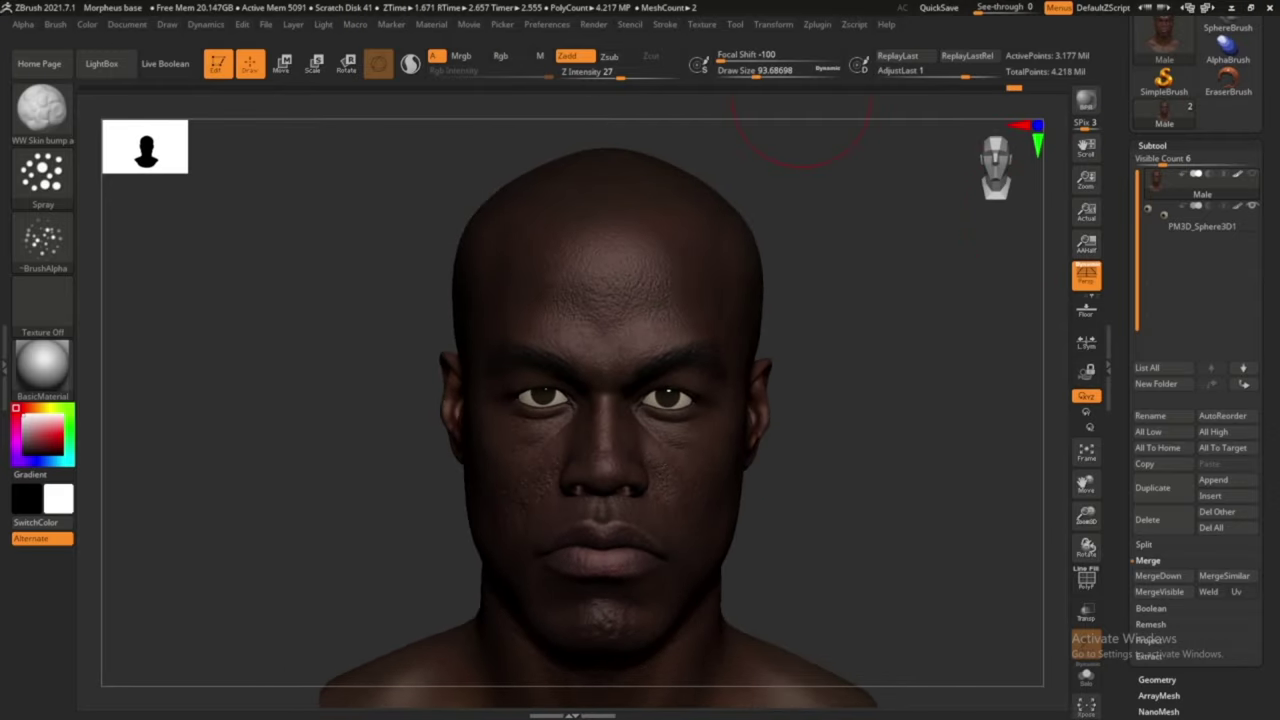
{"action": "mouse_move", "coordinate": [800, 130]}
{"action": "right_mouse_down"}
{"action": "mouse_move", "coordinate": [846, 494]}
{"action": "mouse_move", "coordinate": [903, 494]}
{"action": "mouse_move", "coordinate": [562, 550]}
{"action": "mouse_move", "coordinate": [610, 378]}
{"action": "right_mouse_up"}
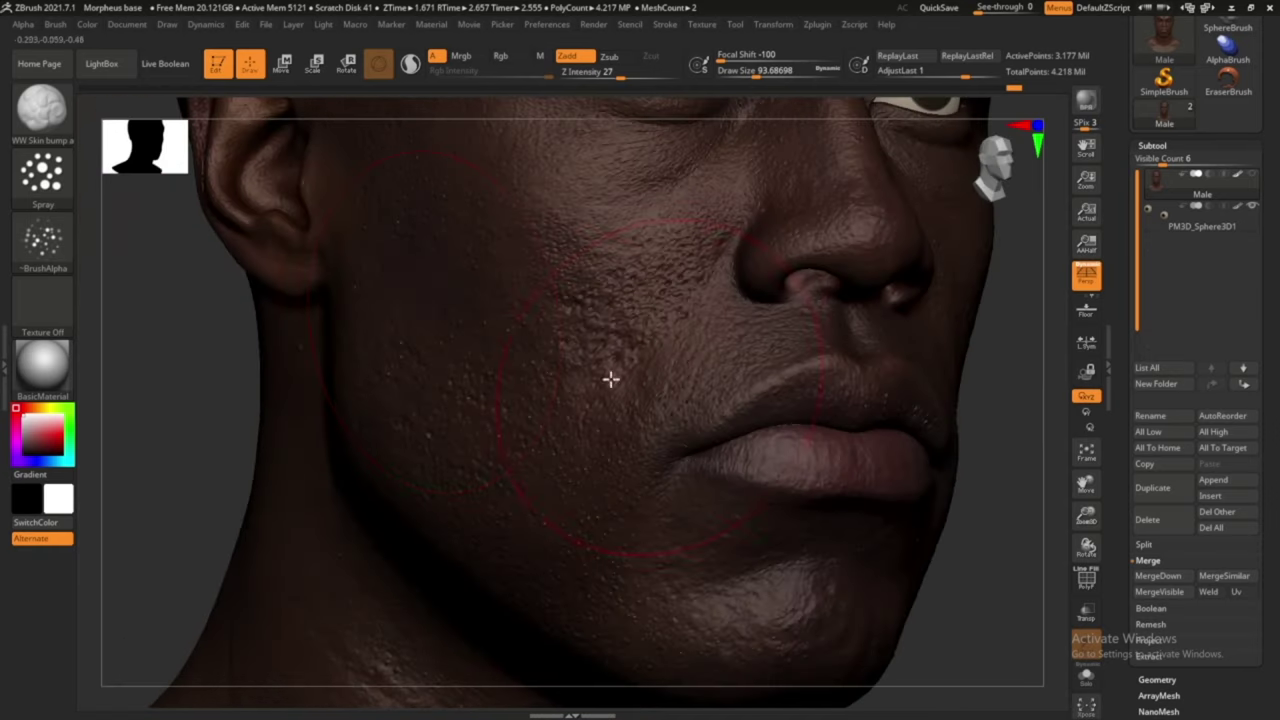
{"action": "right_click_drag", "start_coordinate": [485, 643], "coordinate": [617, 606]}
{"action": "mouse_move", "coordinate": [843, 371]}
{"action": "right_mouse_down"}
{"action": "mouse_move", "coordinate": [700, 354]}
{"action": "mouse_move", "coordinate": [623, 291]}
{"action": "mouse_move", "coordinate": [363, 331]}
{"action": "mouse_move", "coordinate": [822, 480]}
{"action": "mouse_move", "coordinate": [857, 457]}
{"action": "right_mouse_up"}
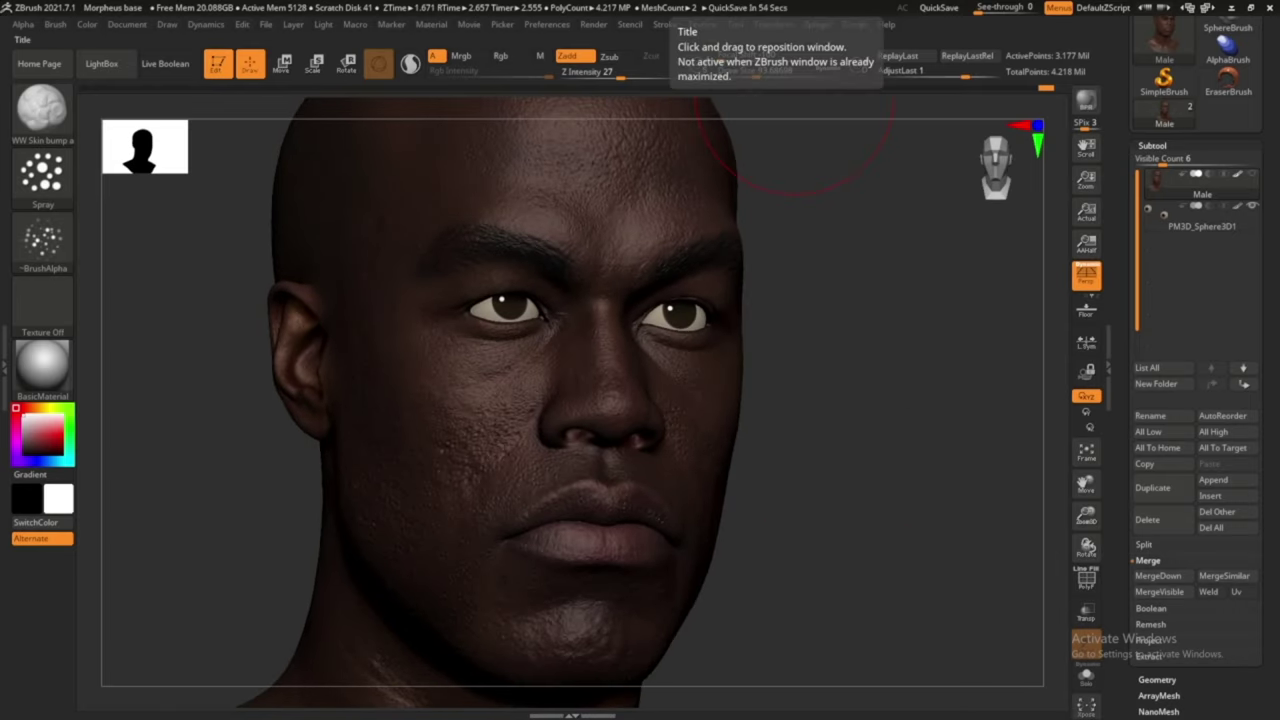
{"action": "mouse_move", "coordinate": [857, 457]}
{"action": "right_mouse_down"}
{"action": "mouse_move", "coordinate": [831, 486]}
{"action": "mouse_move", "coordinate": [891, 474]}
{"action": "mouse_move", "coordinate": [900, 440]}
{"action": "mouse_move", "coordinate": [717, 431]}
{"action": "mouse_move", "coordinate": [704, 120]}
{"action": "right_mouse_up"}
{"action": "left_click", "coordinate": [1152, 145]}
{"action": "left_click", "coordinate": [1152, 225]}
Carve fine vertical wrinkles across the lips with the WW Wrinkle 3 brush in a frontal close-up
{"action": "right_click_drag", "start_coordinate": [689, 491], "coordinate": [714, 429], "text": "shift"}
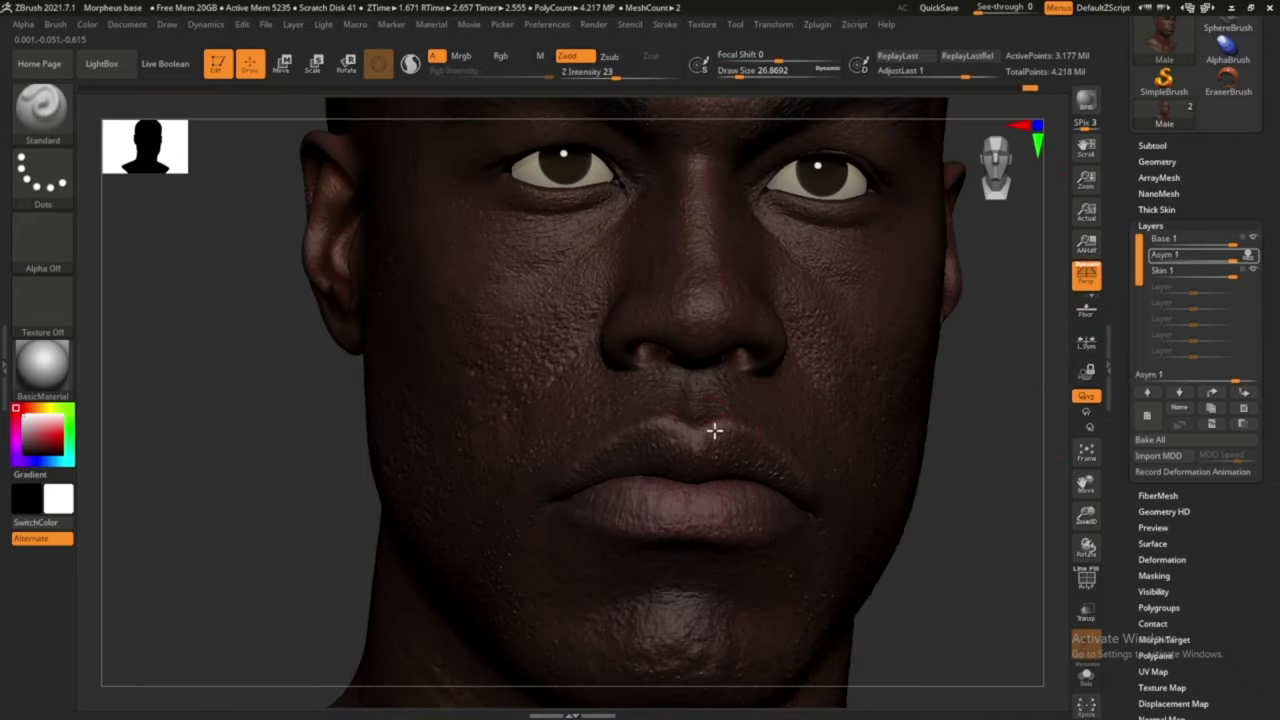
{"action": "mouse_move", "coordinate": [554, 493]}
{"action": "right_mouse_down"}
{"action": "mouse_move", "coordinate": [780, 446]}
{"action": "mouse_move", "coordinate": [871, 217]}
{"action": "right_mouse_up"}
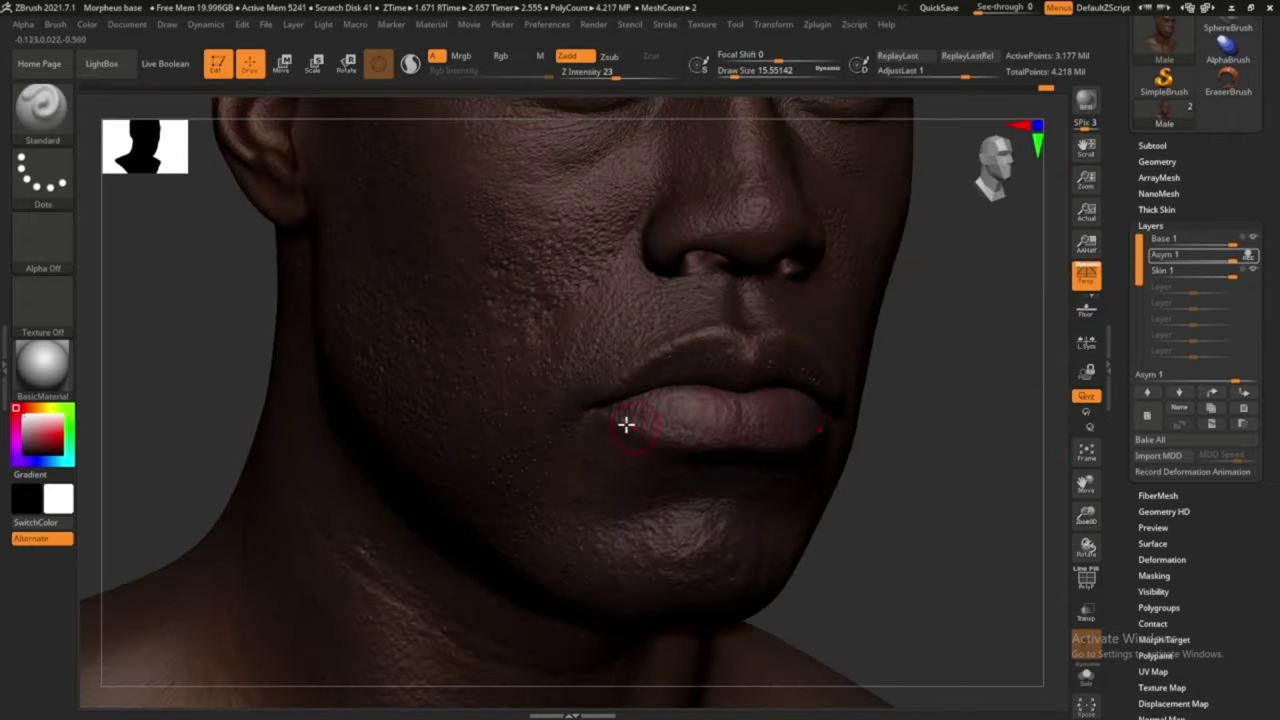
{"action": "mouse_move", "coordinate": [626, 423]}
{"action": "right_mouse_down"}
{"action": "mouse_move", "coordinate": [966, 449]}
{"action": "mouse_move", "coordinate": [700, 420]}
{"action": "right_mouse_up"}
{"action": "key", "text": "b"}
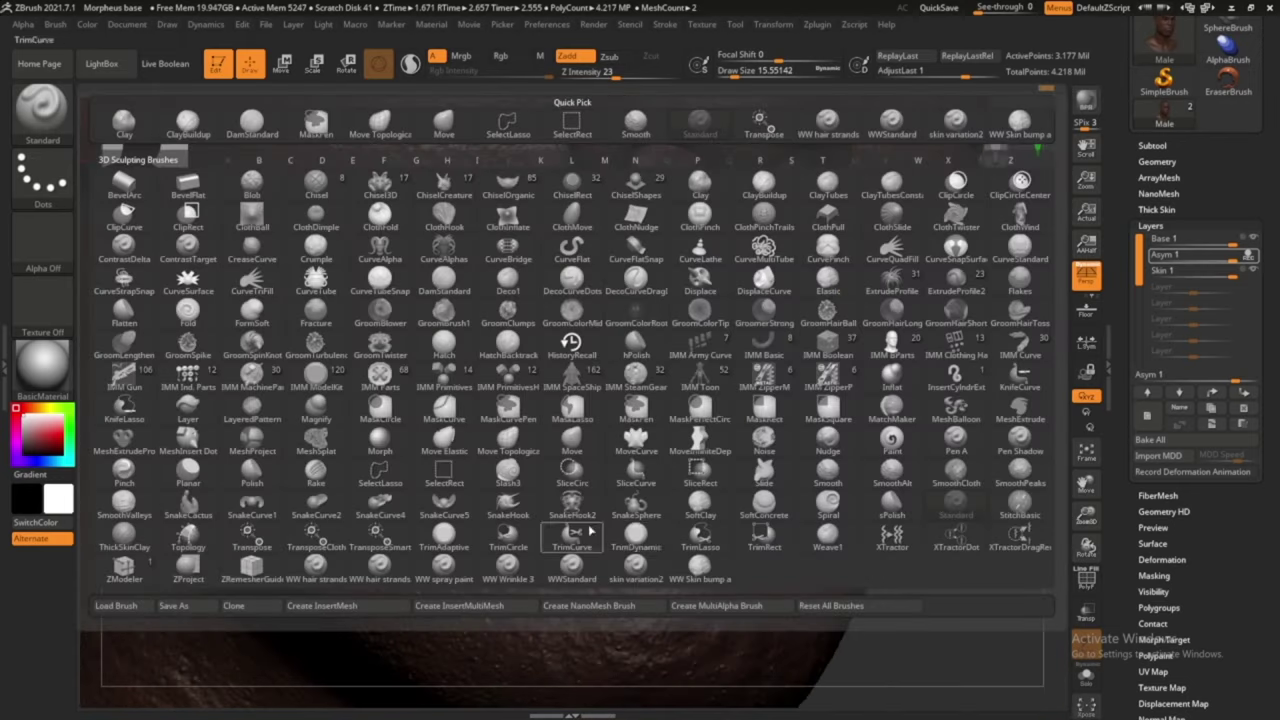
{"action": "left_click", "coordinate": [679, 413]}
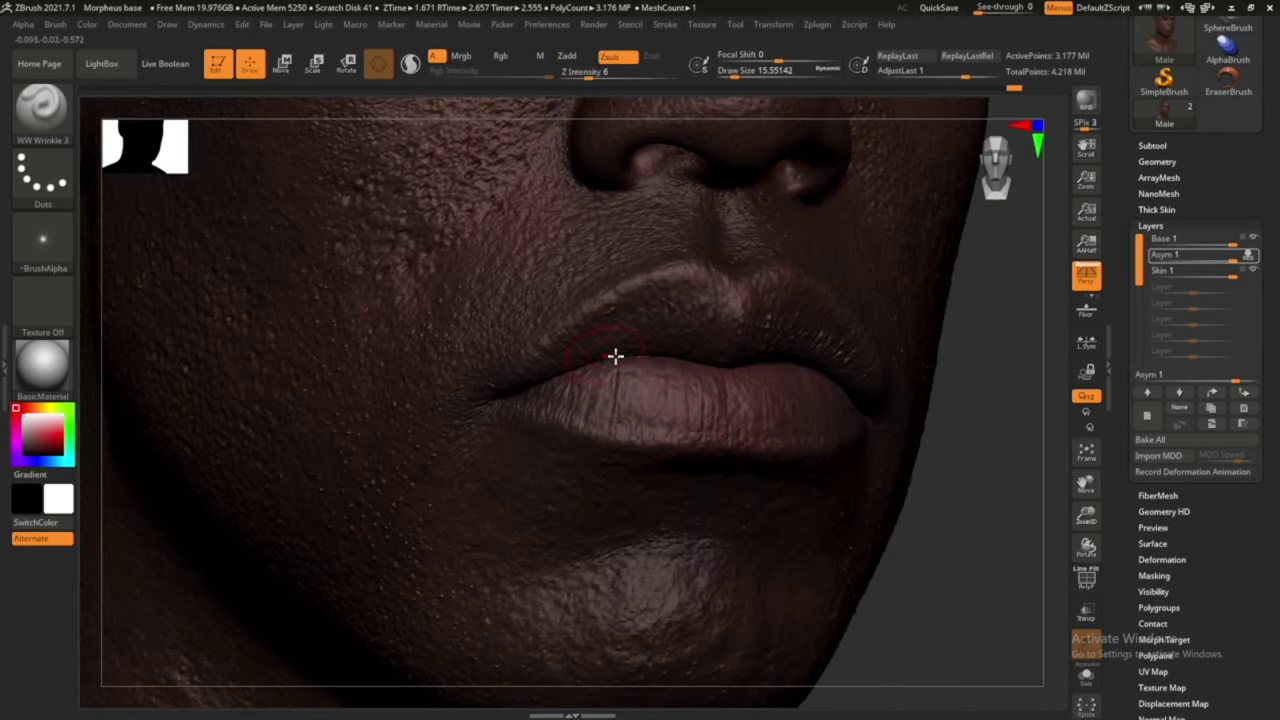
{"action": "right_click_drag", "start_coordinate": [615, 356], "coordinate": [772, 378]}
{"action": "mouse_move", "coordinate": [893, 415]}
{"action": "right_mouse_down"}
{"action": "mouse_move", "coordinate": [706, 326]}
{"action": "mouse_move", "coordinate": [949, 517]}
{"action": "mouse_move", "coordinate": [937, 447]}
{"action": "right_mouse_up"}
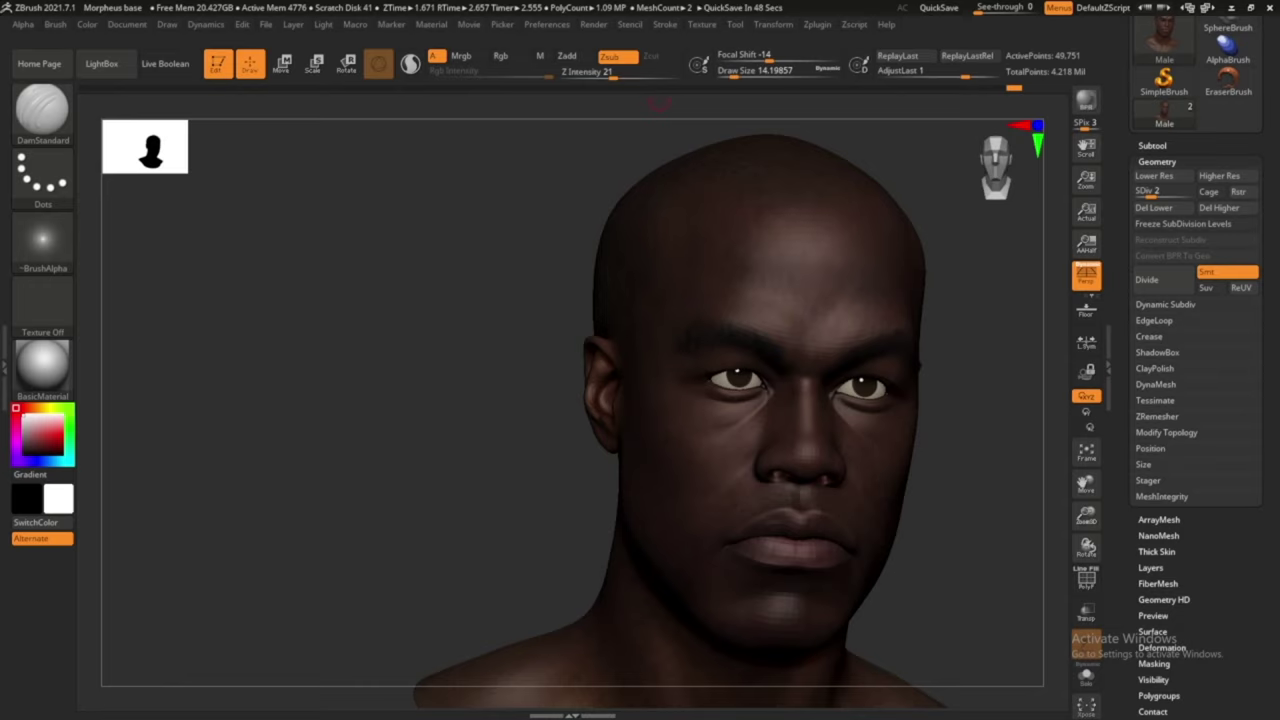
Orbit around the head from front and side to check its forms, then open the layers list for Skin 1
{"action": "right_click_drag", "start_coordinate": [960, 461], "coordinate": [1006, 354], "text": "ctrl"}
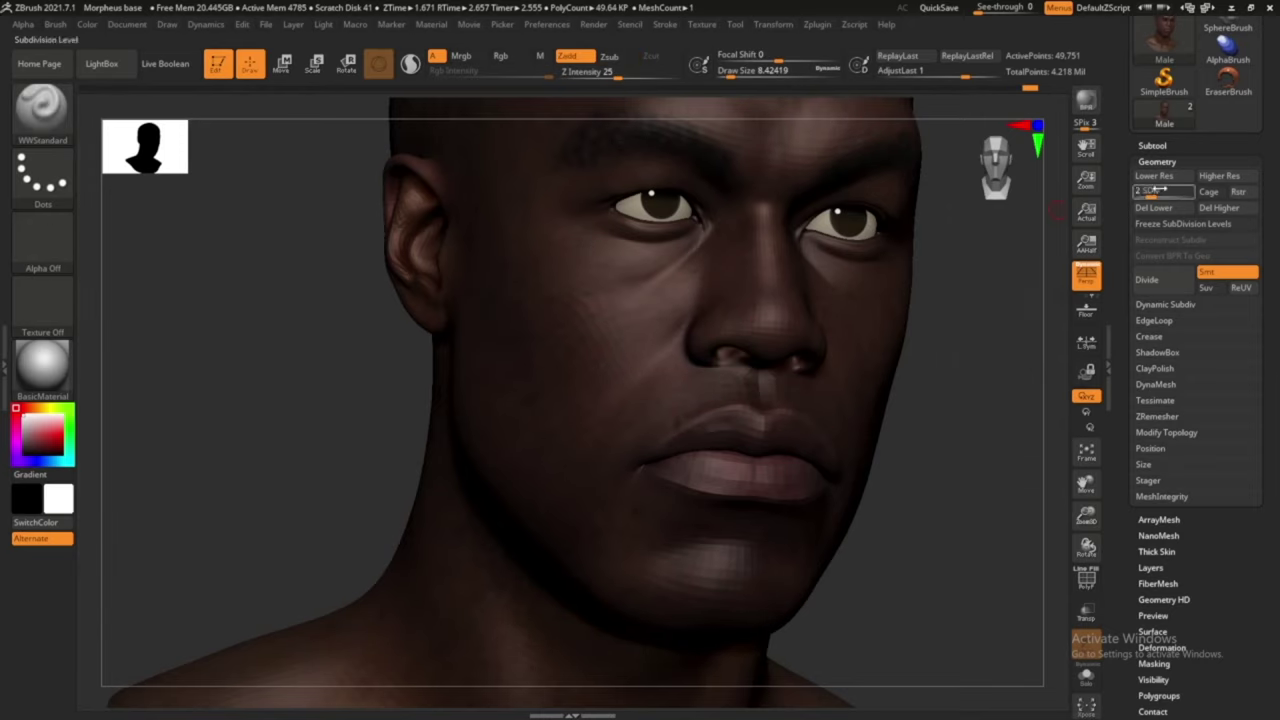
{"action": "key", "text": "f"}
{"action": "right_click_drag", "start_coordinate": [985, 316], "coordinate": [700, 297], "text": "ctrl"}
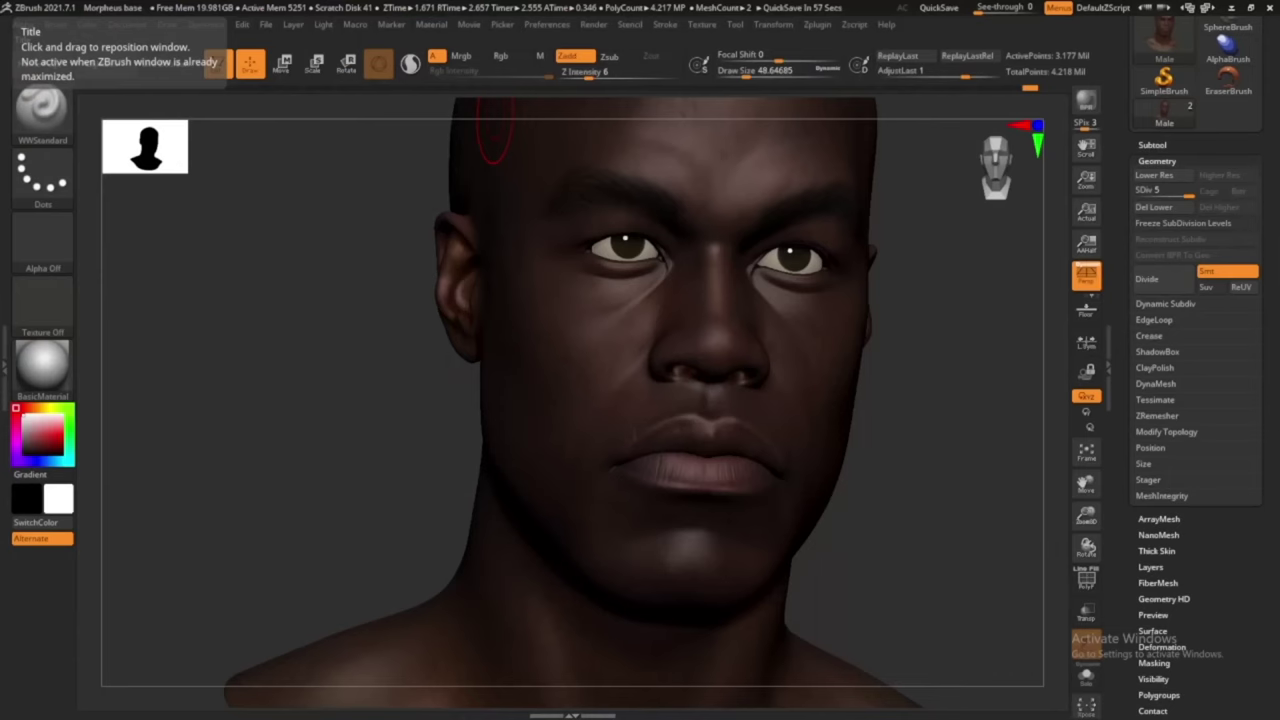
{"action": "left_click_drag", "start_coordinate": [486, 137], "coordinate": [1162, 135]}
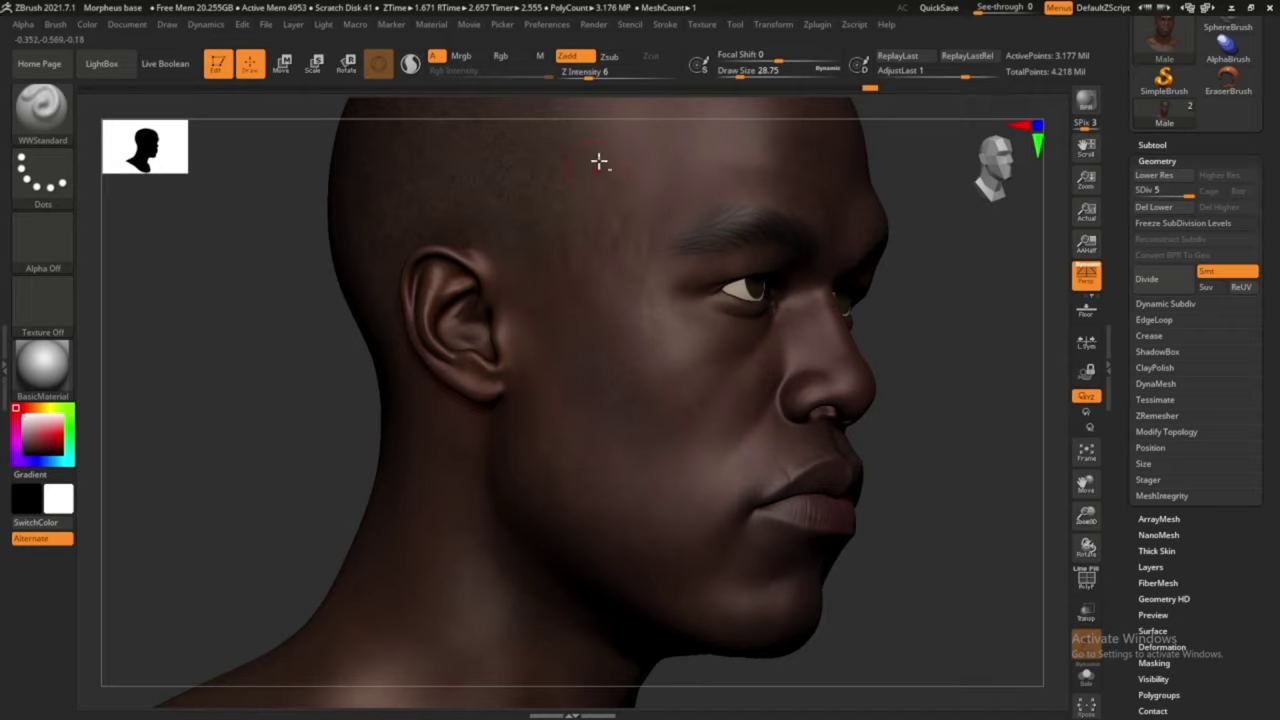
{"action": "mouse_move", "coordinate": [694, 297]}
{"action": "right_mouse_down"}
{"action": "mouse_move", "coordinate": [631, 283]}
{"action": "mouse_move", "coordinate": [780, 303]}
{"action": "right_mouse_up"}
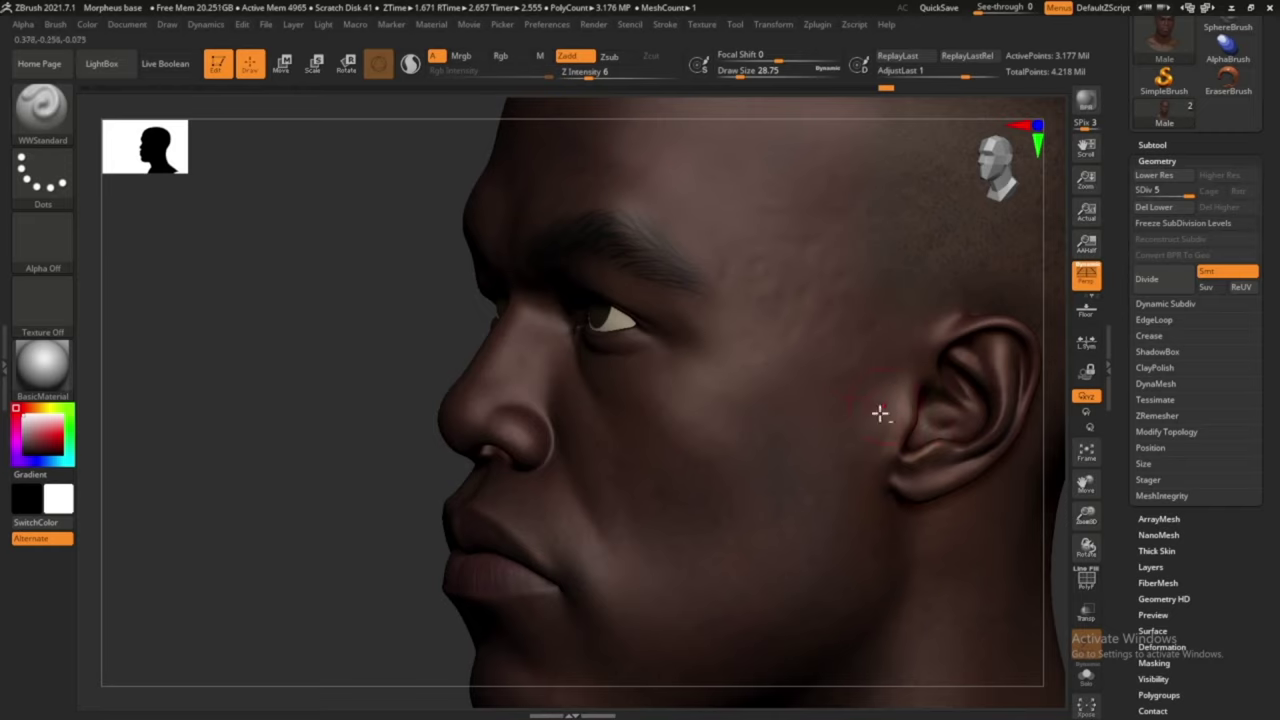
{"action": "mouse_move", "coordinate": [913, 458]}
{"action": "right_mouse_down"}
{"action": "mouse_move", "coordinate": [394, 534]}
{"action": "mouse_move", "coordinate": [946, 357]}
{"action": "mouse_move", "coordinate": [951, 531]}
{"action": "mouse_move", "coordinate": [895, 528]}
{"action": "mouse_move", "coordinate": [894, 449]}
{"action": "mouse_move", "coordinate": [823, 517]}
{"action": "mouse_move", "coordinate": [694, 597]}
{"action": "mouse_move", "coordinate": [998, 529]}
{"action": "mouse_move", "coordinate": [966, 491]}
{"action": "right_mouse_up"}
{"action": "left_click", "coordinate": [1150, 567]}
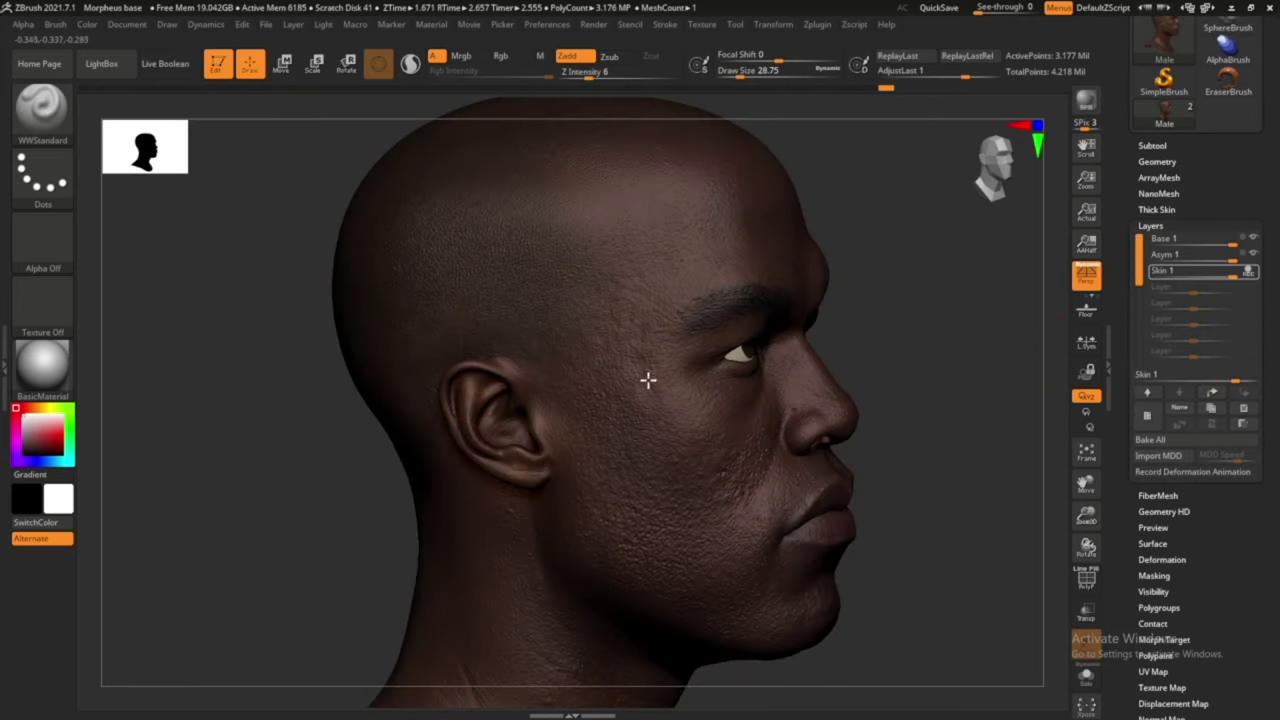
{"action": "mouse_move", "coordinate": [648, 380]}
{"action": "right_mouse_down"}
{"action": "mouse_move", "coordinate": [637, 426]}
{"action": "mouse_move", "coordinate": [940, 354]}
{"action": "mouse_move", "coordinate": [795, 474]}
{"action": "mouse_move", "coordinate": [429, 343]}
{"action": "mouse_move", "coordinate": [880, 292]}
{"action": "right_mouse_up"}
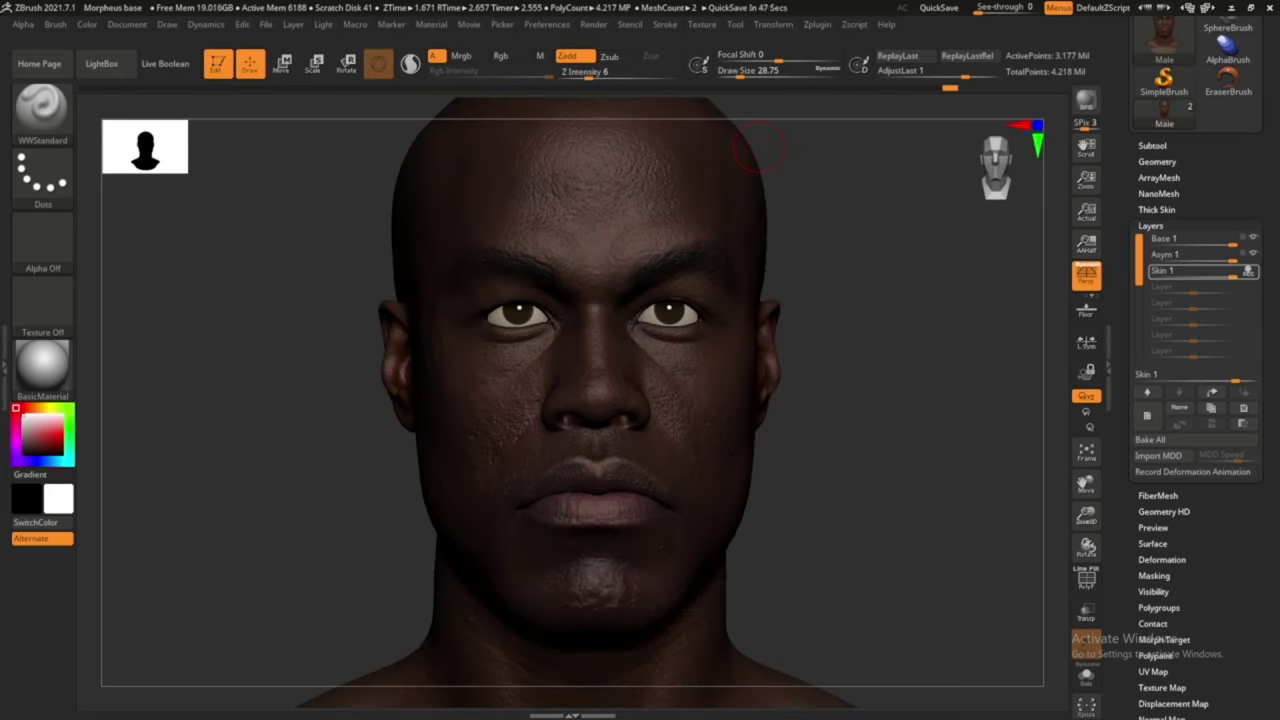
{"action": "mouse_move", "coordinate": [760, 148]}
{"action": "right_mouse_down"}
{"action": "mouse_move", "coordinate": [894, 329]}
{"action": "mouse_move", "coordinate": [557, 283]}
{"action": "mouse_move", "coordinate": [963, 343]}
{"action": "mouse_move", "coordinate": [725, 277]}
{"action": "mouse_move", "coordinate": [937, 297]}
{"action": "mouse_move", "coordinate": [789, 377]}
{"action": "right_mouse_up"}
Append a Circle3D mesh as a new subtool of the bust
{"action": "key", "text": "f"}
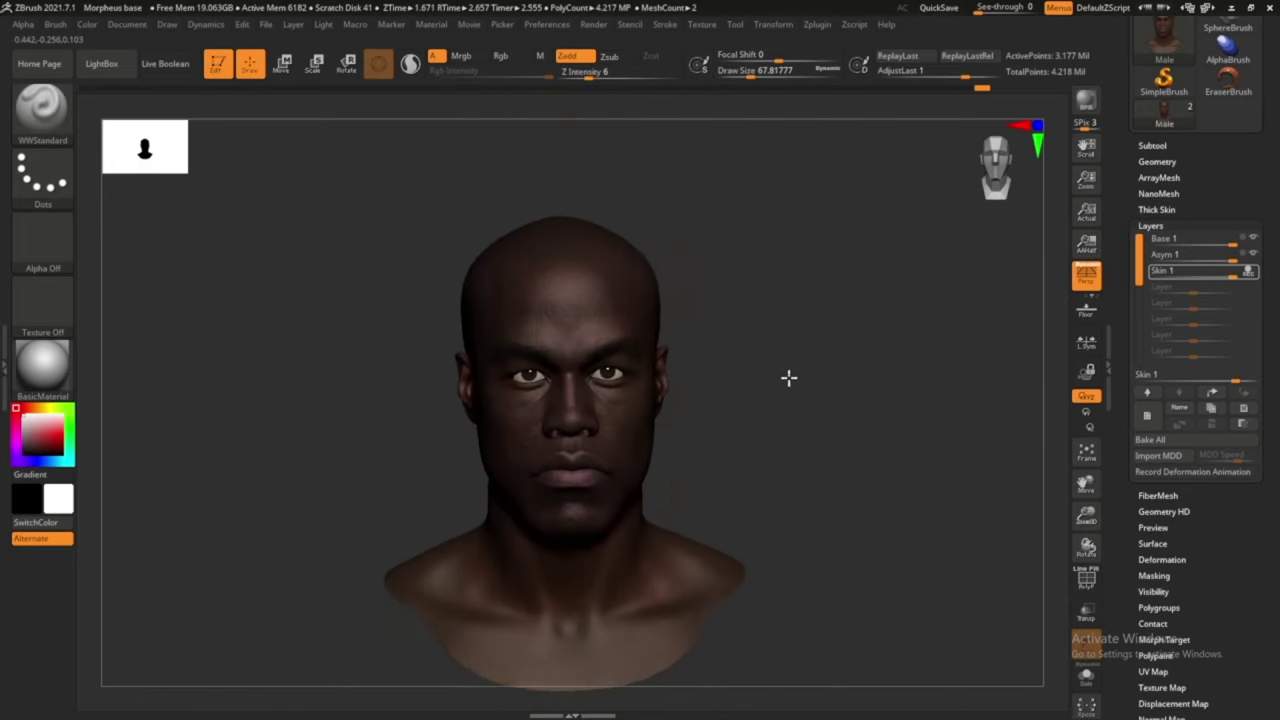
{"action": "left_click", "coordinate": [42, 110]}
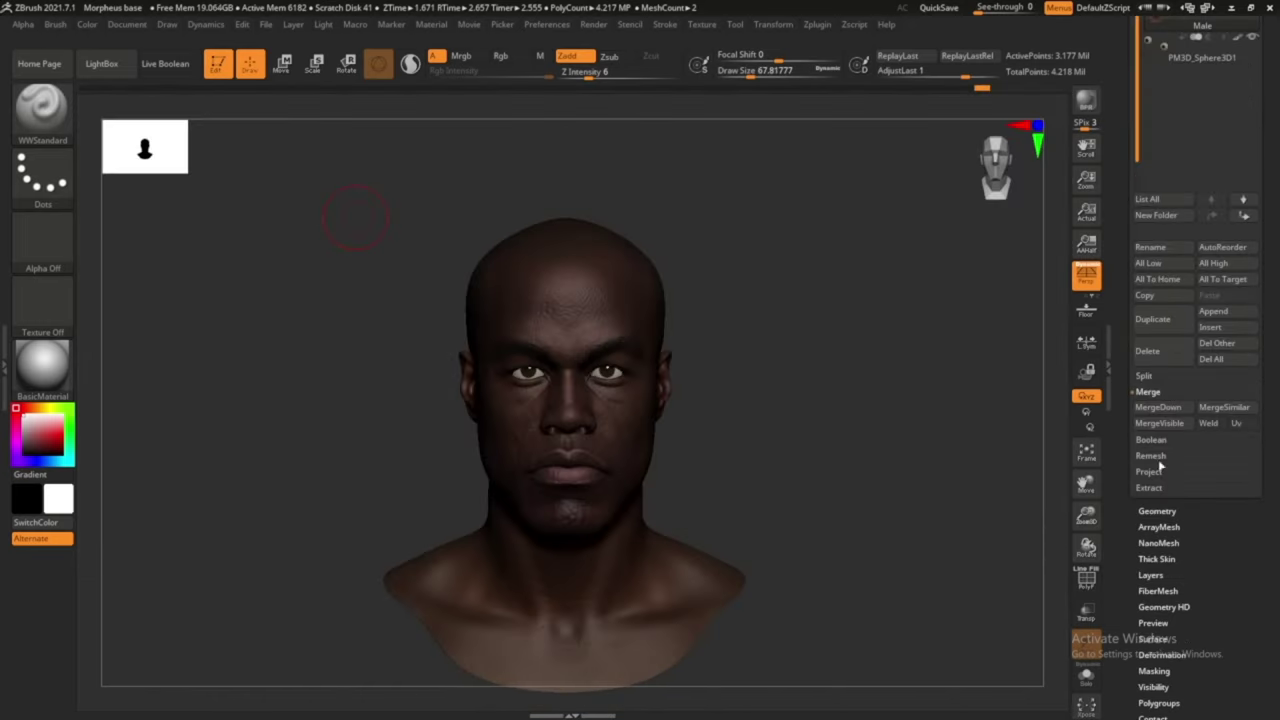
{"action": "left_click", "coordinate": [1157, 204]}
{"action": "left_click", "coordinate": [1152, 188]}
{"action": "left_click", "coordinate": [1213, 521]}
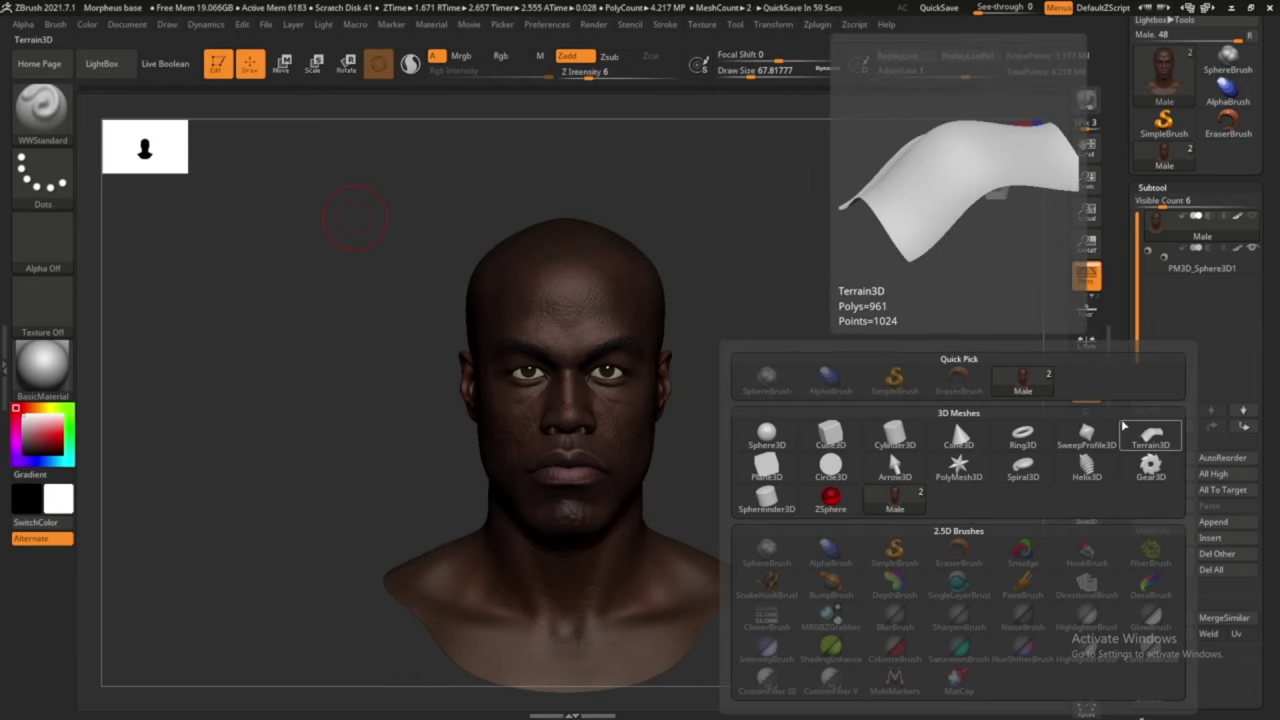
{"action": "left_click", "coordinate": [1120, 428]}
Scale the disc down and move it onto the bust's right eye
{"action": "right_click_drag", "start_coordinate": [905, 416], "coordinate": [1000, 420]}
{"action": "key", "text": "e"}
{"action": "right_click_drag", "start_coordinate": [743, 457], "coordinate": [686, 491]}
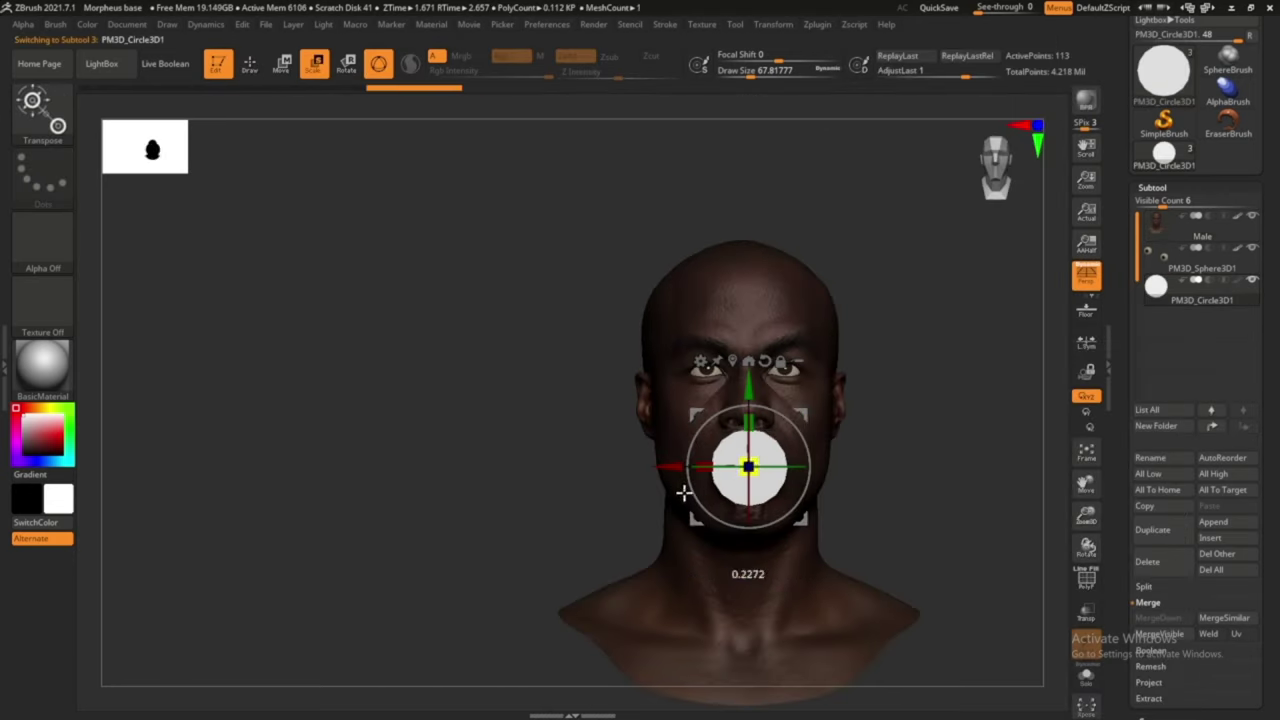
{"action": "left_click_drag", "start_coordinate": [686, 491], "coordinate": [836, 341]}
{"action": "right_click_drag", "start_coordinate": [836, 341], "coordinate": [957, 346], "text": "alt"}
{"action": "left_click_drag", "start_coordinate": [786, 357], "coordinate": [708, 312]}
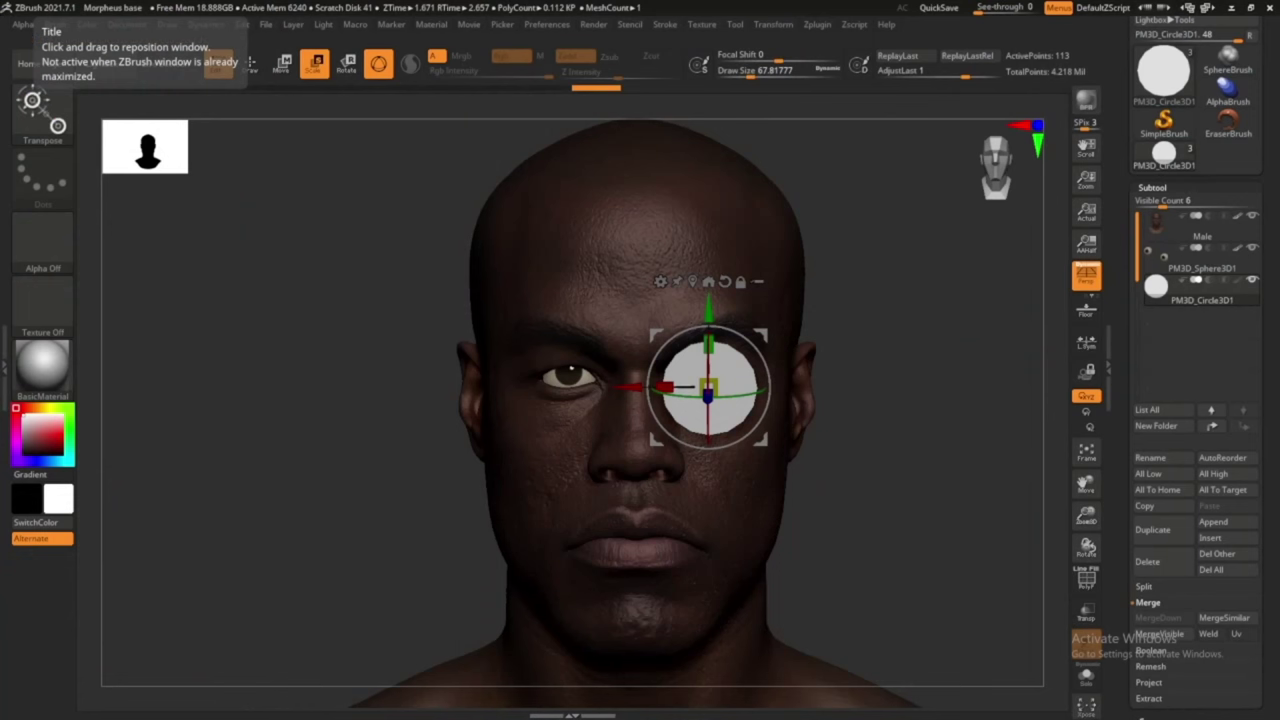
{"action": "mouse_move", "coordinate": [829, 303]}
{"action": "left_mouse_down"}
{"action": "mouse_move", "coordinate": [620, 512]}
{"action": "mouse_move", "coordinate": [900, 268]}
{"action": "mouse_move", "coordinate": [857, 277]}
{"action": "left_mouse_up"}
Switch to the ZModeler brush and show the disc's polyframe wireframe with Shift+F
{"action": "key", "text": "q"}
{"action": "left_click_drag", "start_coordinate": [600, 506], "coordinate": [736, 197], "text": "alt"}
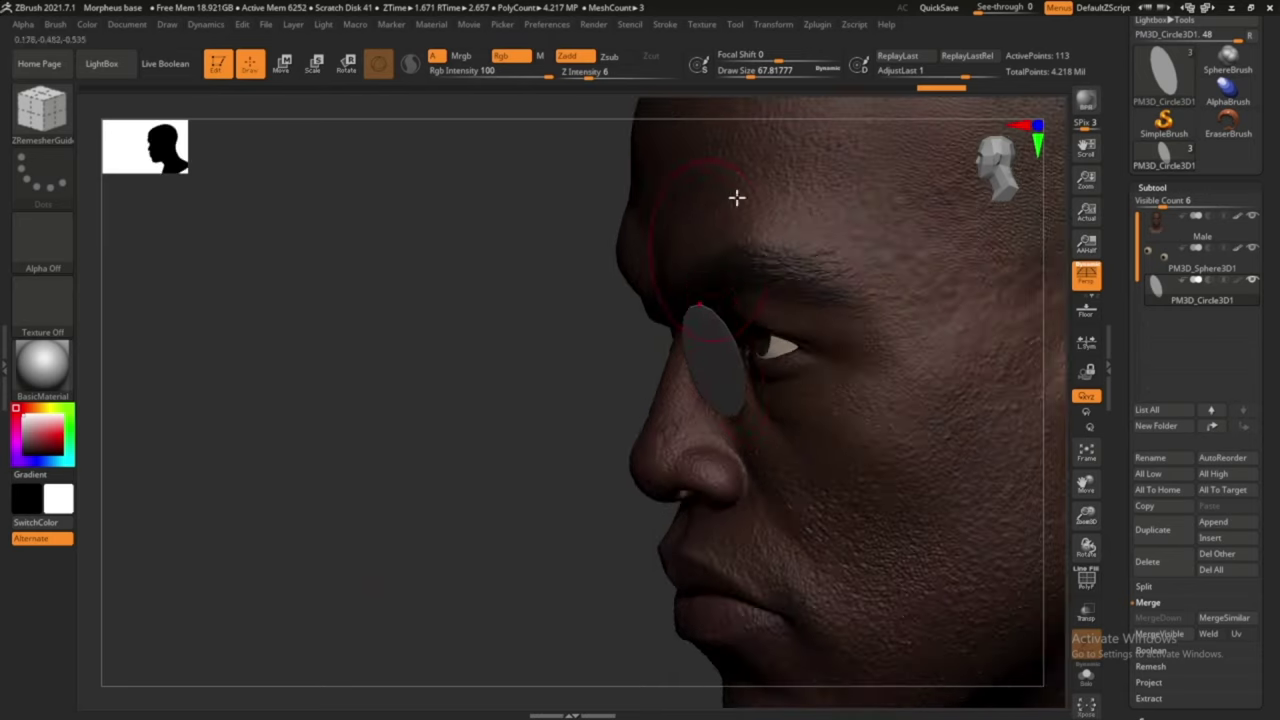
{"action": "key", "text": "b"}
{"action": "key", "text": "z"}
{"action": "key", "text": "m"}
{"action": "left_click_drag", "start_coordinate": [723, 363], "coordinate": [835, 574]}
{"action": "key", "text": "shift+f"}
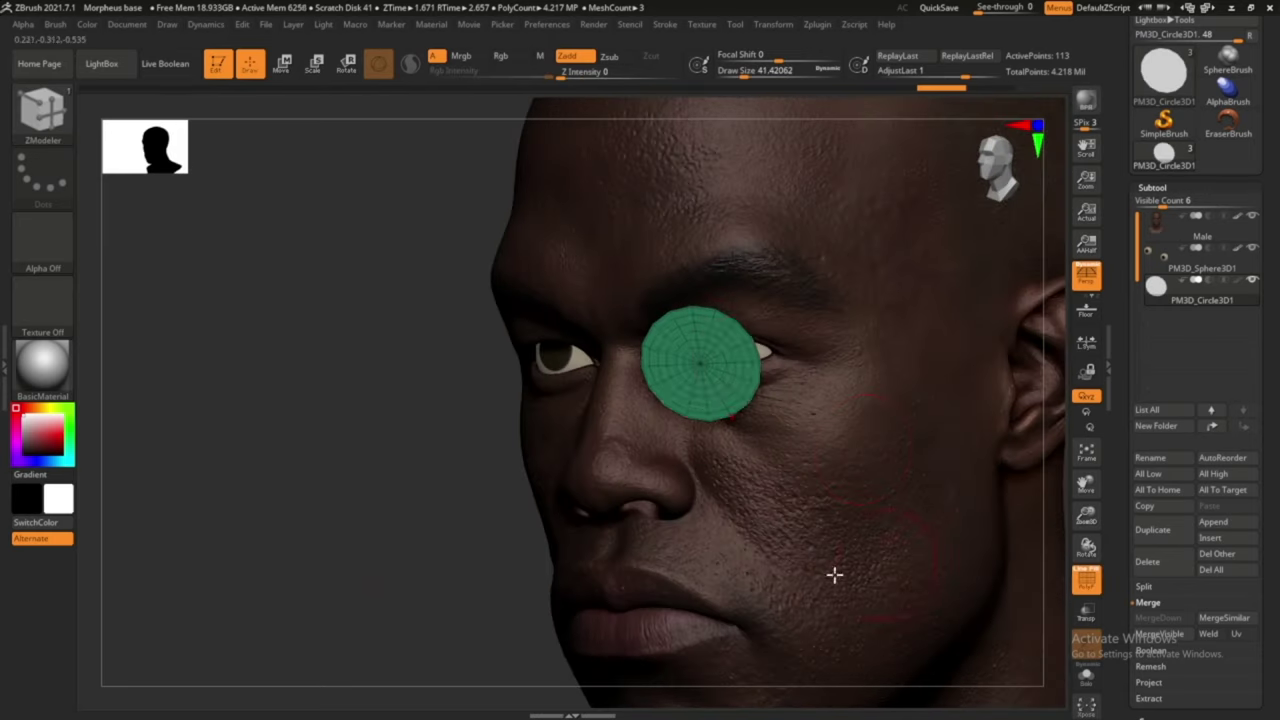
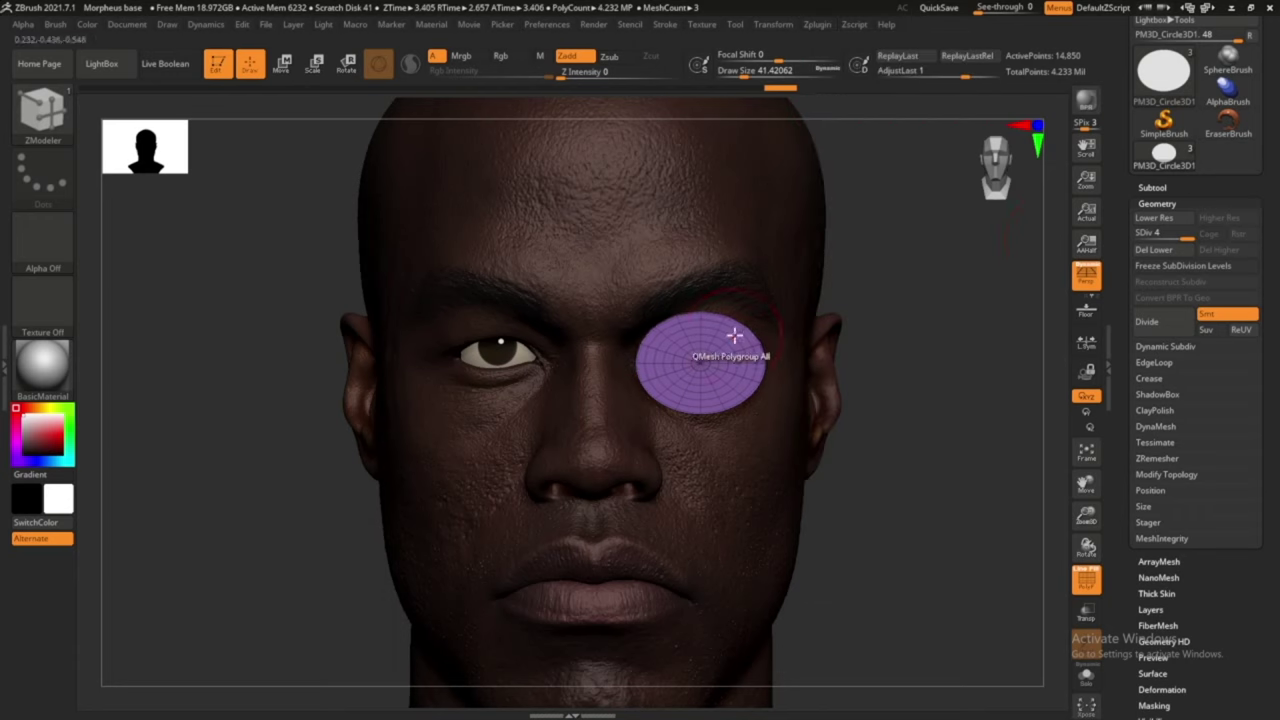
Mirror the eye disc subtool with SubTool Master so a matching disc covers the other eye
{"action": "left_click", "coordinate": [817, 24]}
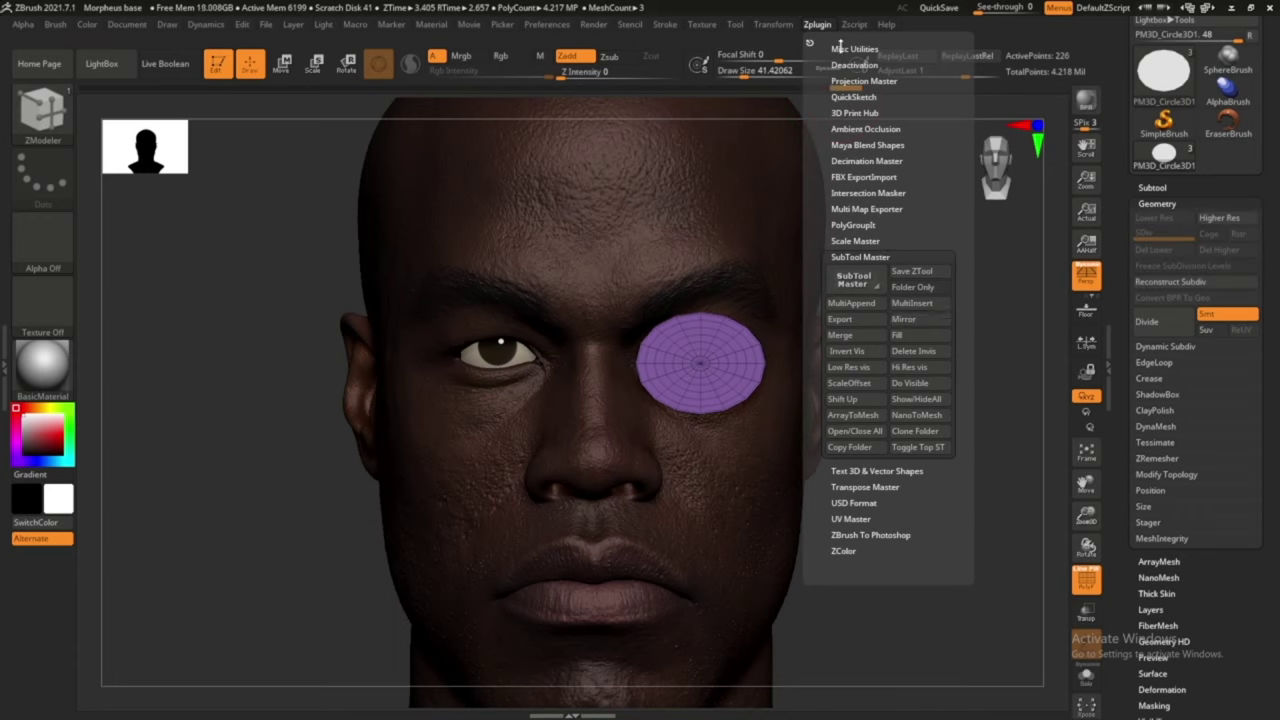
{"action": "left_click", "coordinate": [915, 319]}
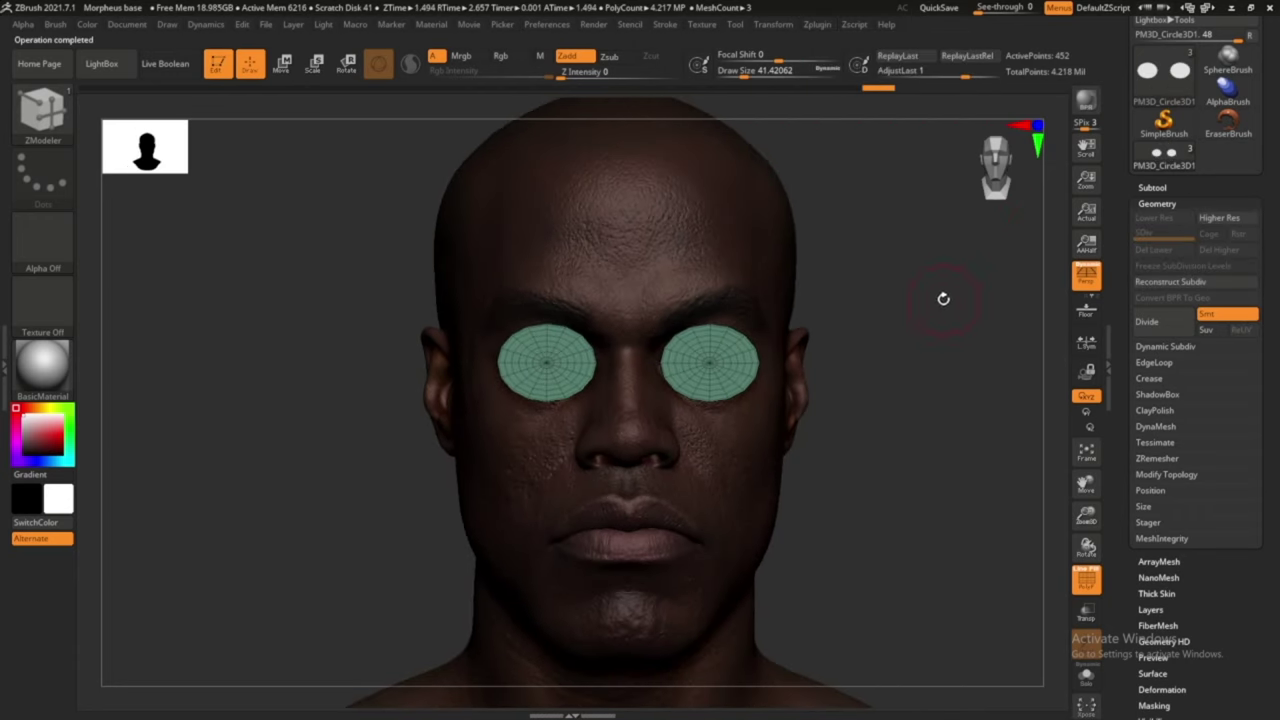
Turn off the PolyF wireframe on the eye discs, then return to Draw mode facing the head forward
{"action": "left_click", "coordinate": [345, 63]}
{"action": "left_click_drag", "start_coordinate": [925, 320], "coordinate": [905, 318]}
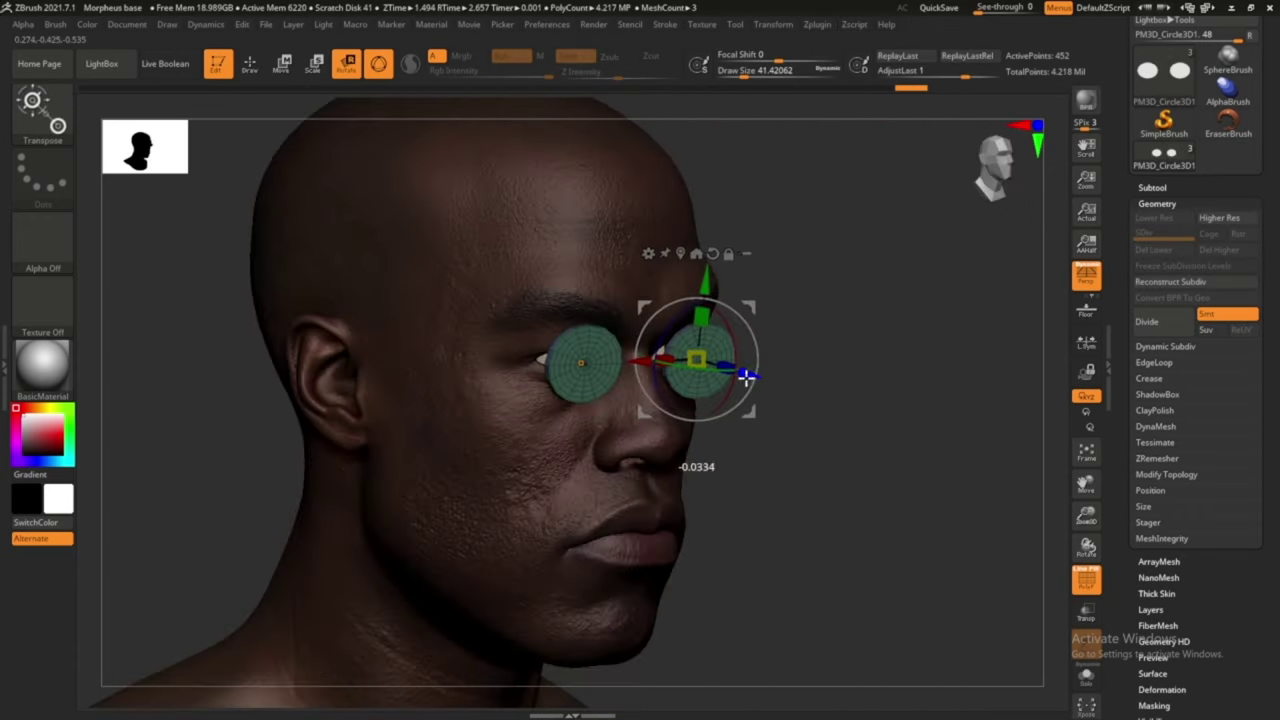
{"action": "scroll", "coordinate": [905, 318], "scroll_direction": "up", "scroll_amount": 2}
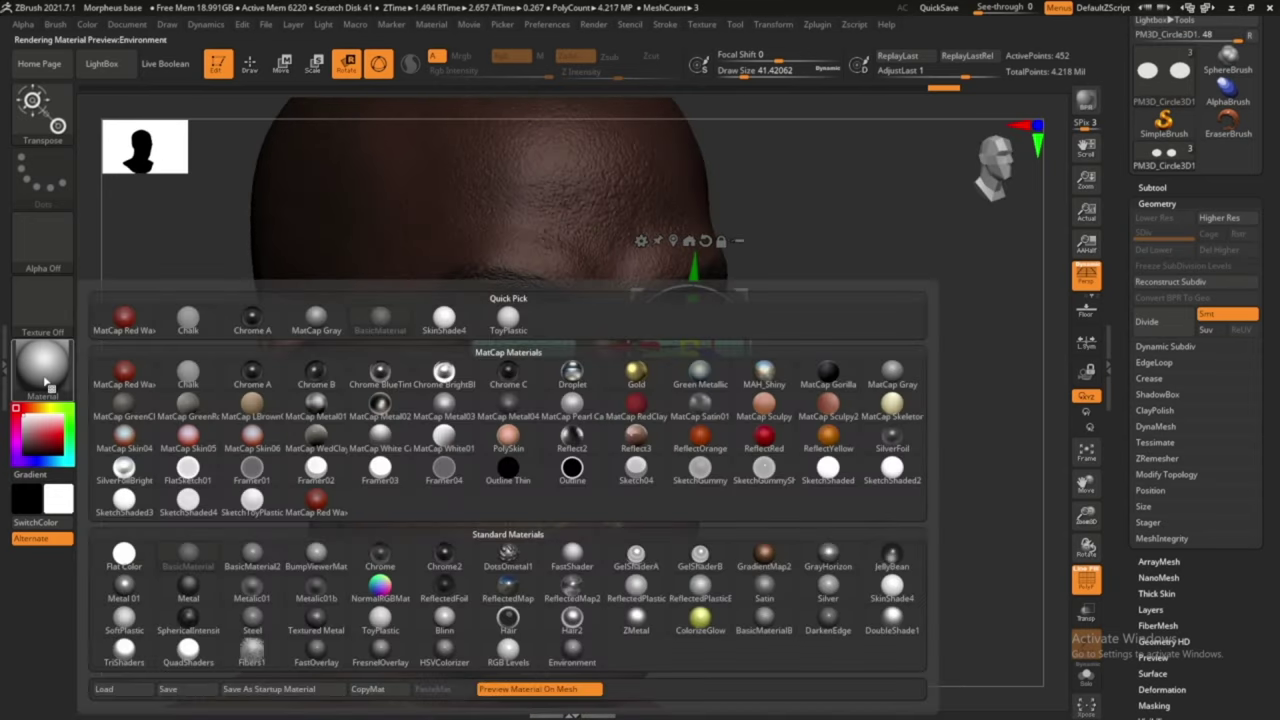
{"action": "left_click", "coordinate": [1086, 578]}
{"action": "left_click_drag", "start_coordinate": [960, 505], "coordinate": [963, 473], "text": "shift"}
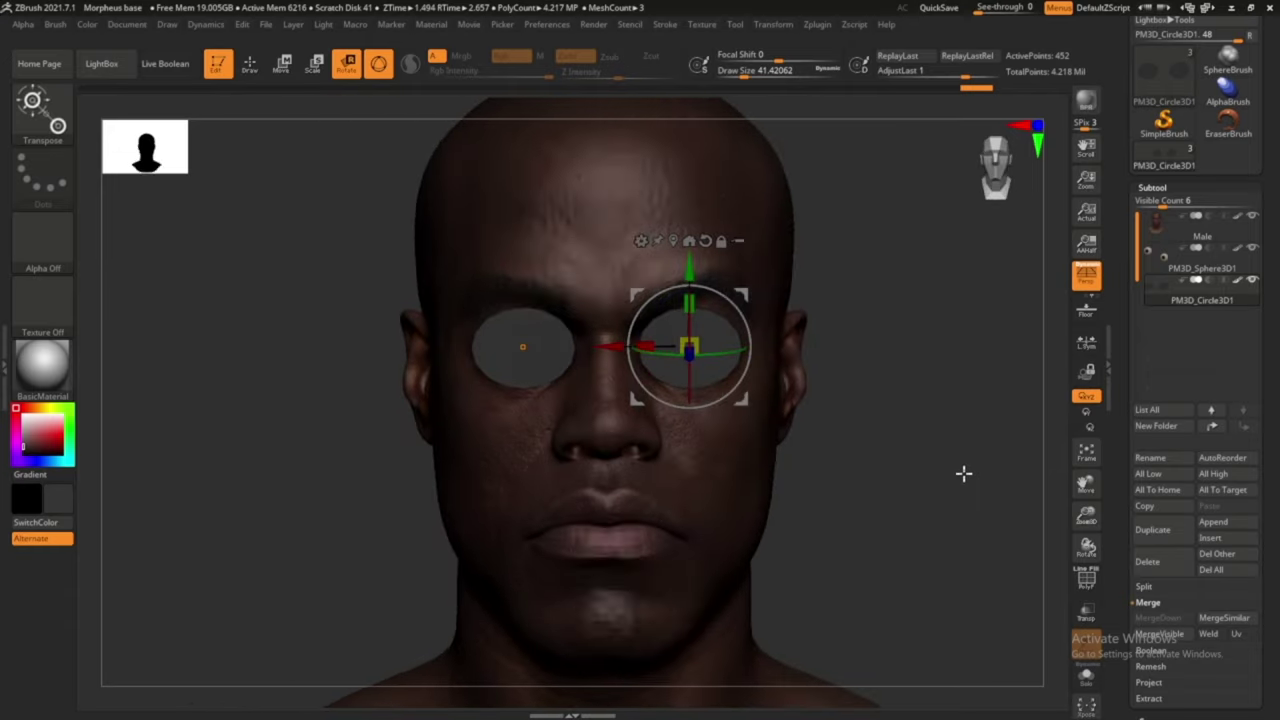
{"action": "scroll", "coordinate": [964, 476], "scroll_direction": "up", "scroll_amount": 2}
{"action": "key", "text": "q"}
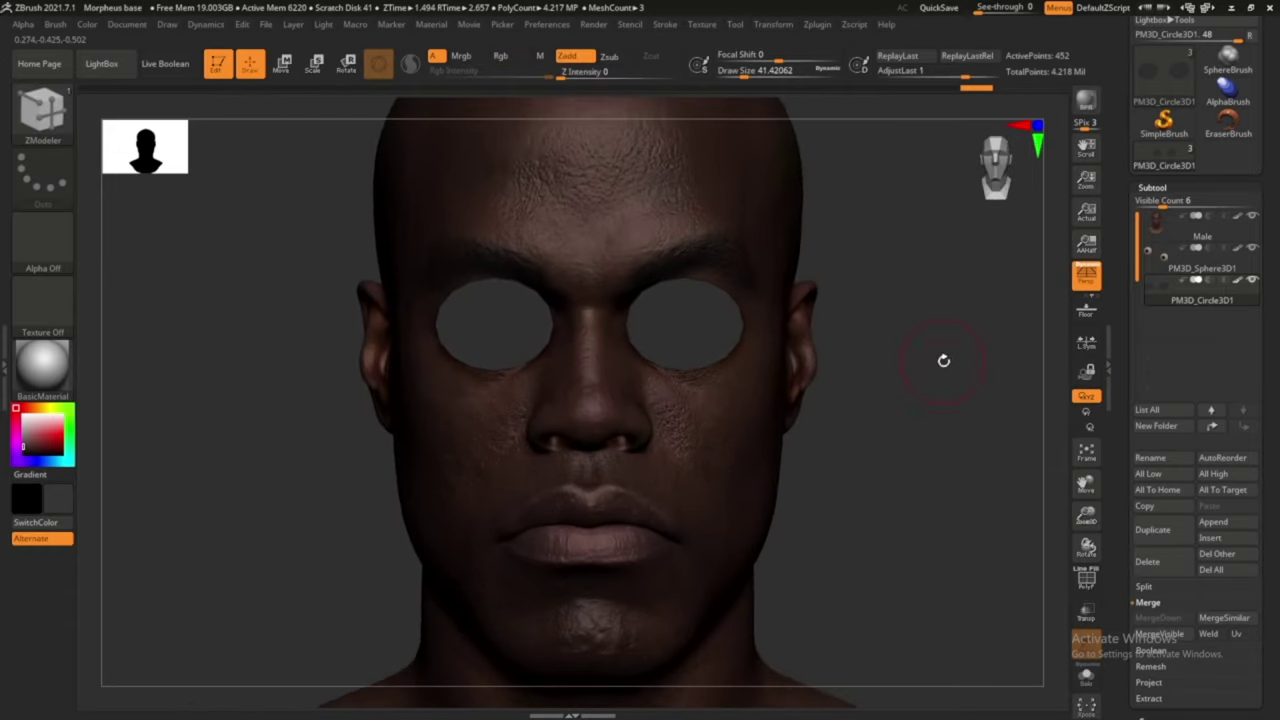
{"action": "left_click_drag", "start_coordinate": [946, 360], "coordinate": [945, 360]}
Save the project under its existing name, overwriting the previous project file
{"action": "left_click", "coordinate": [266, 24]}
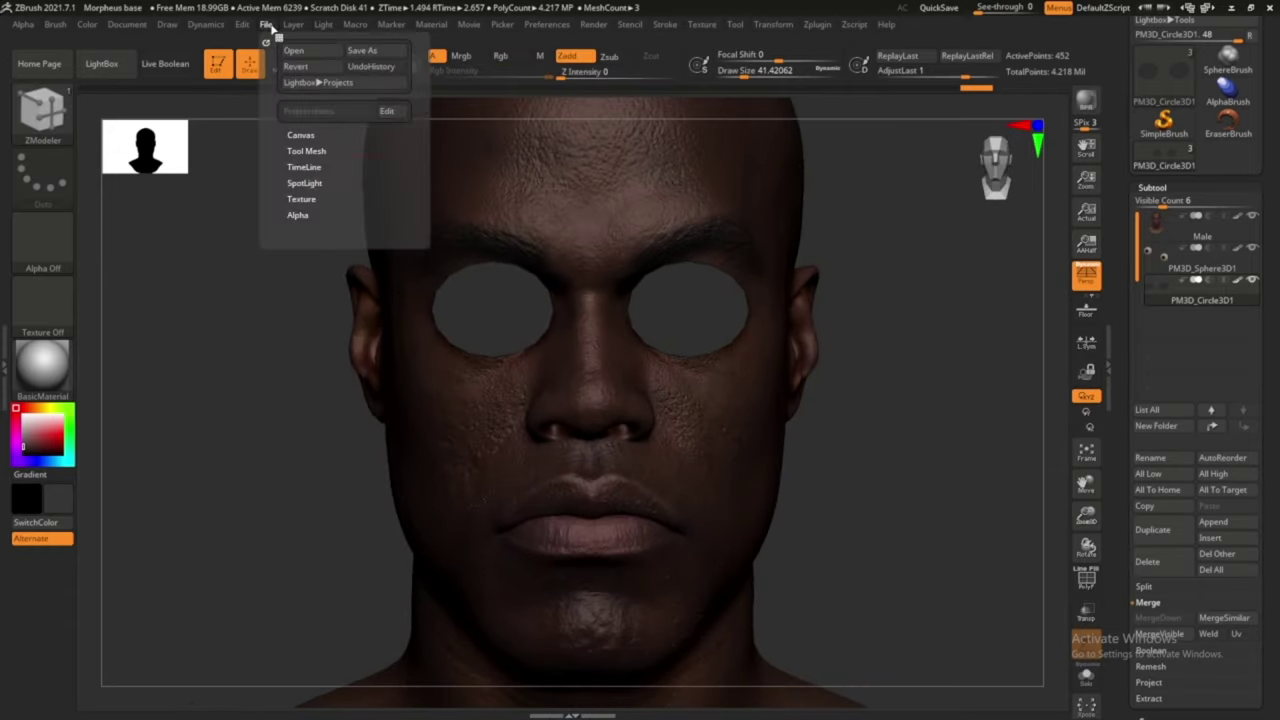
{"action": "left_click", "coordinate": [363, 49]}
{"action": "key", "text": "Return"}
{"action": "left_click", "coordinate": [668, 355]}
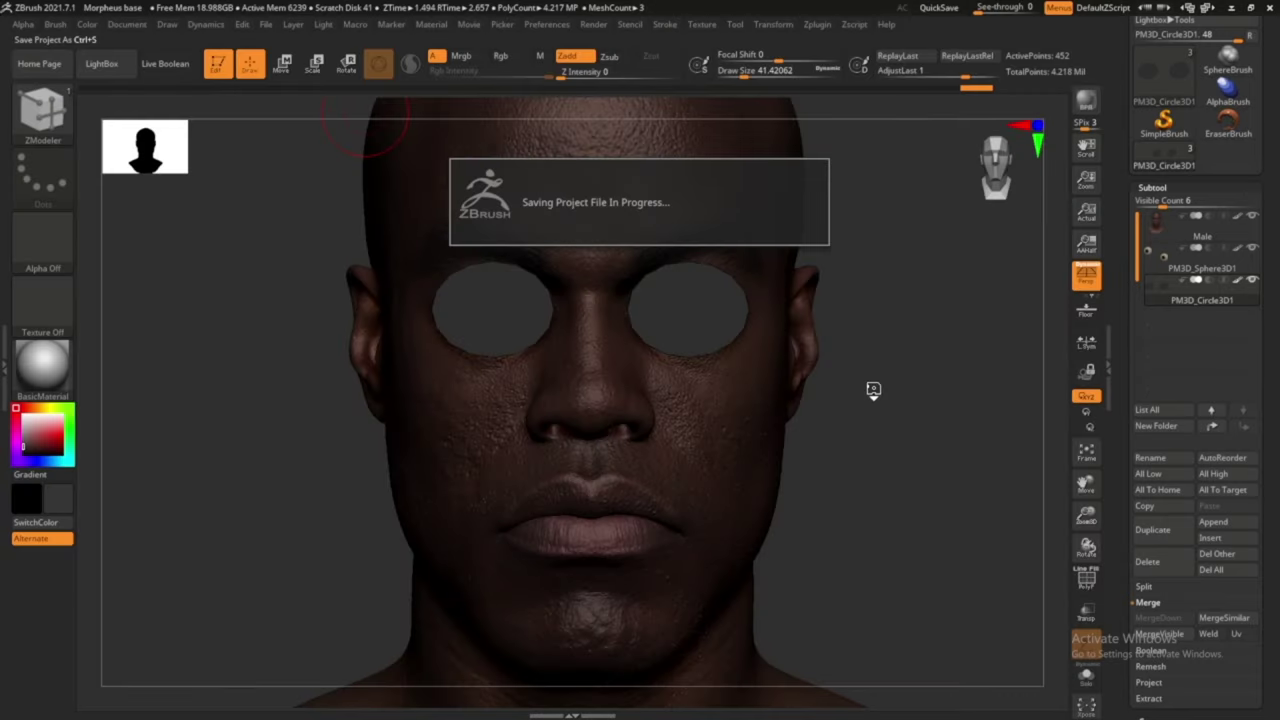
{"action": "left_click_drag", "start_coordinate": [888, 486], "coordinate": [894, 494]}
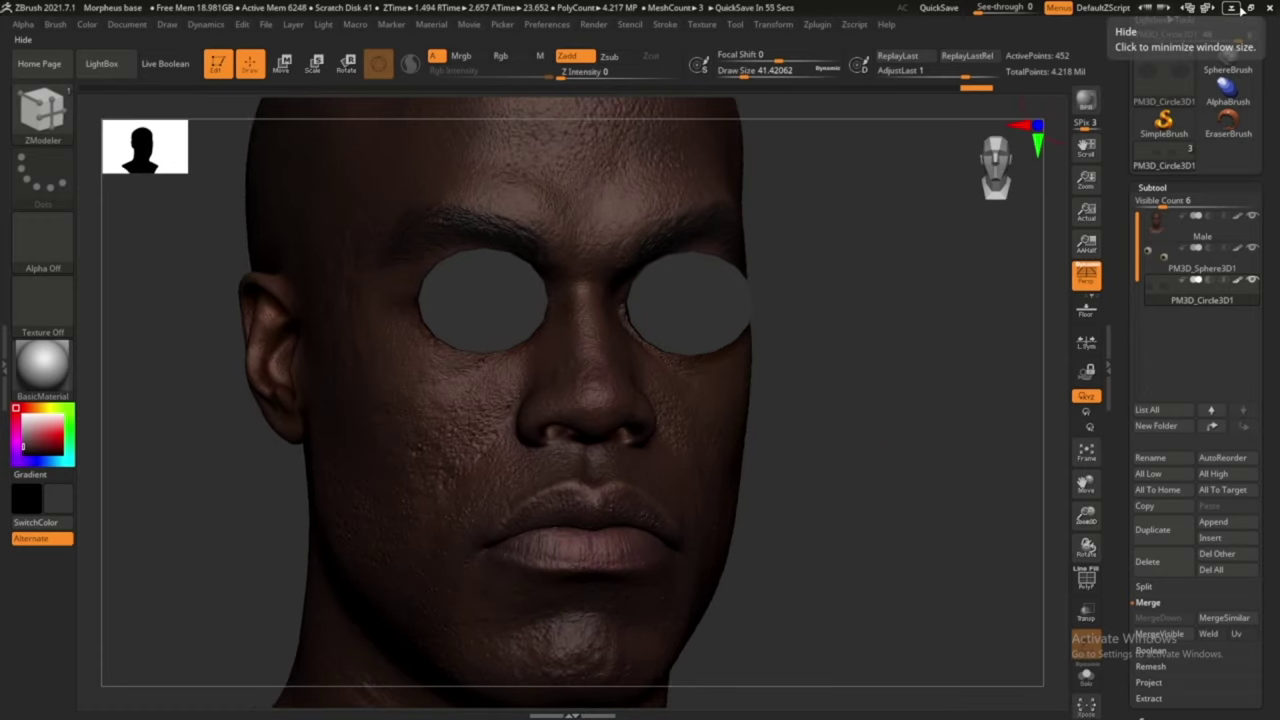